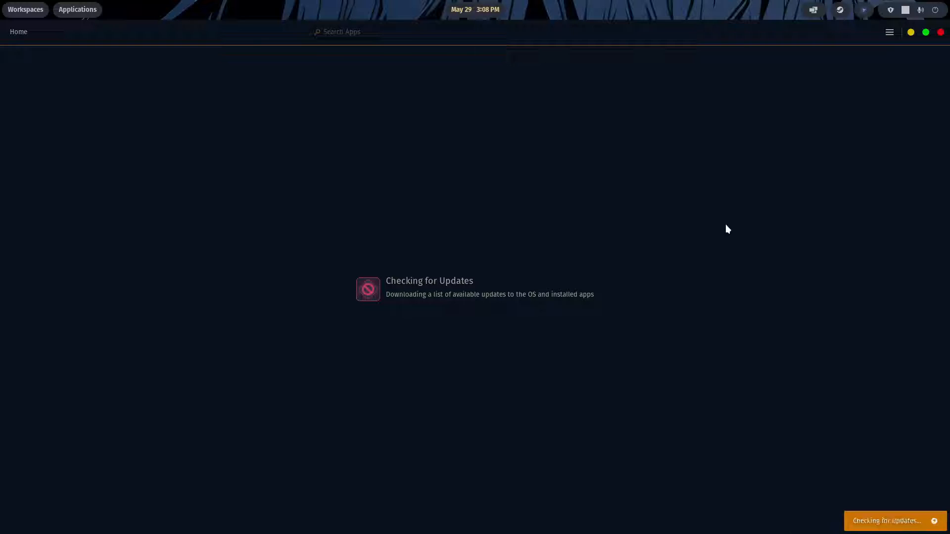
Close the app store window and end the running Steam process with killall steam in a terminal.
click(901, 62)
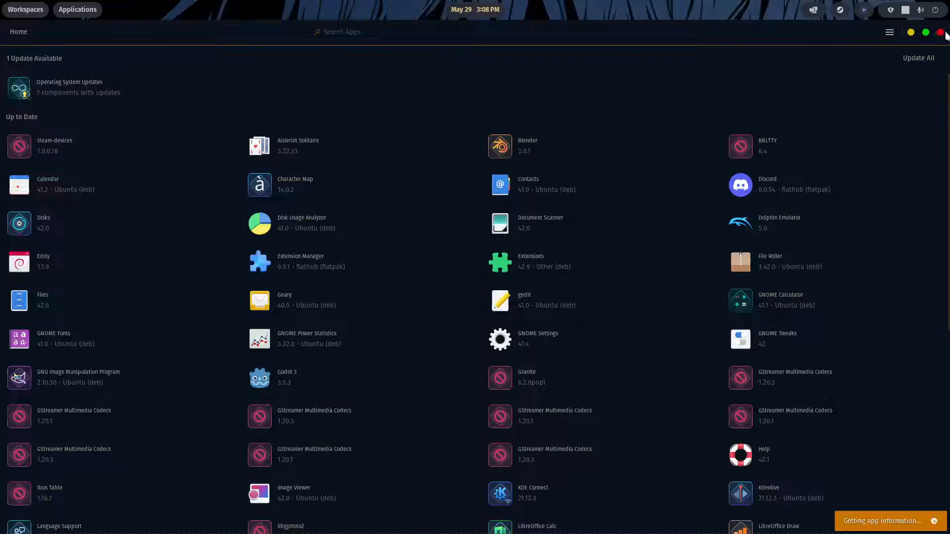
click(941, 33)
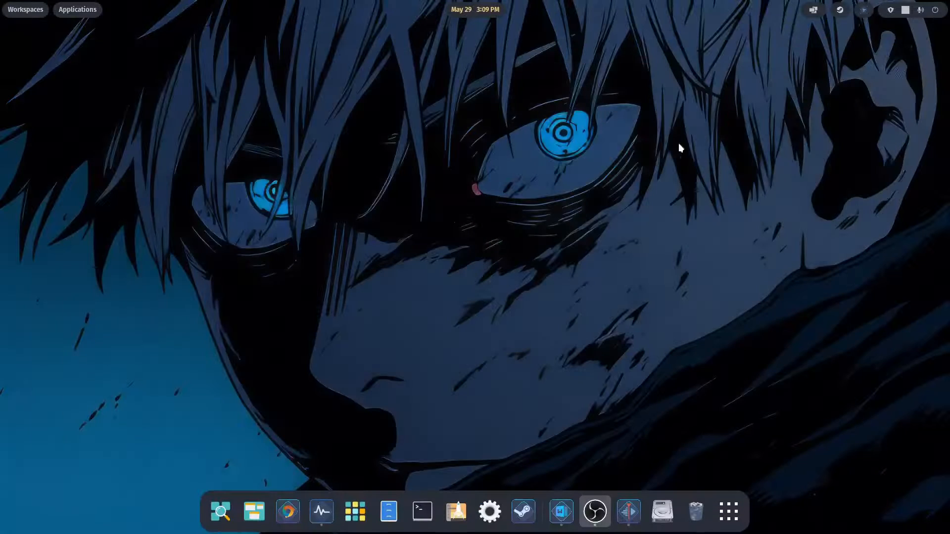
click(422, 512)
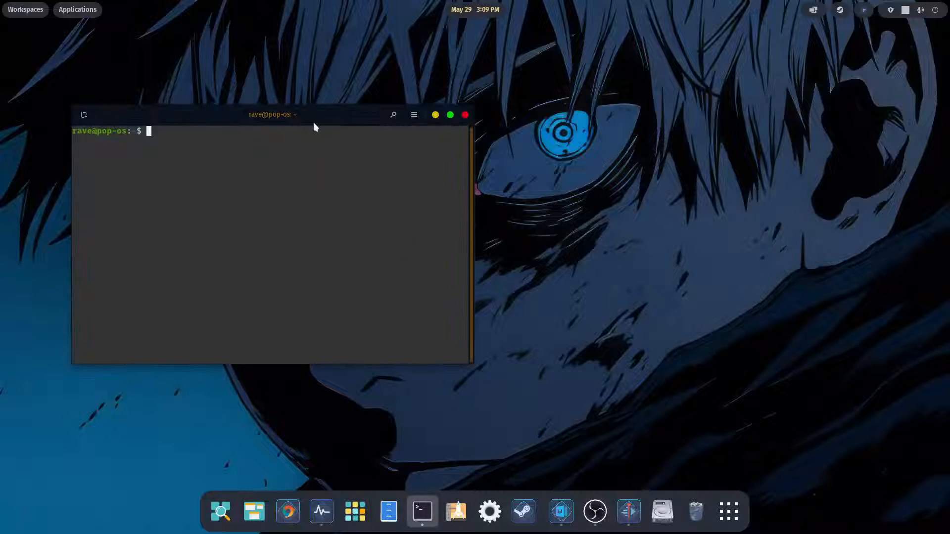
drag(314, 123, 468, 122)
text(killall steam)
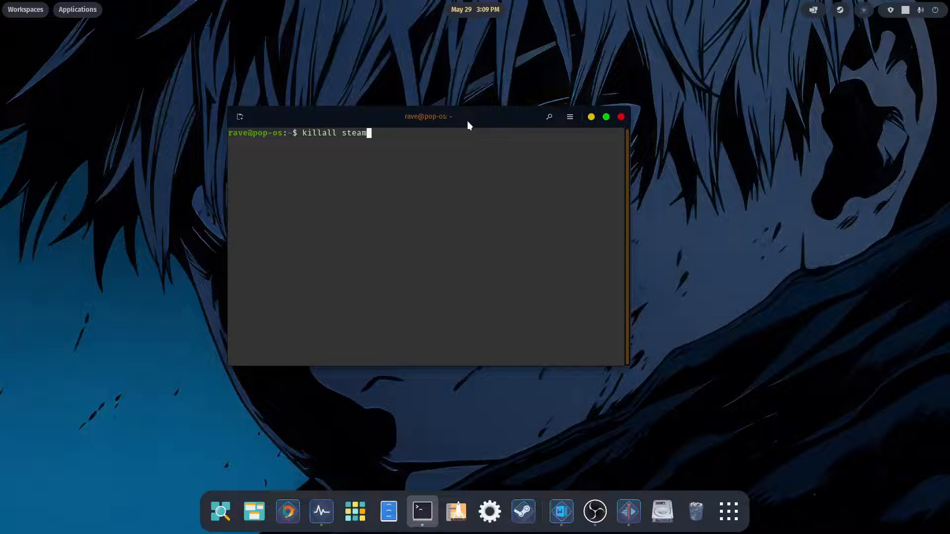
key(Return)
Run sudo apt update && sudo apt upgrade, entering the sudo password and accepting the package upgrade.
text(udo apt up)
text(date && )
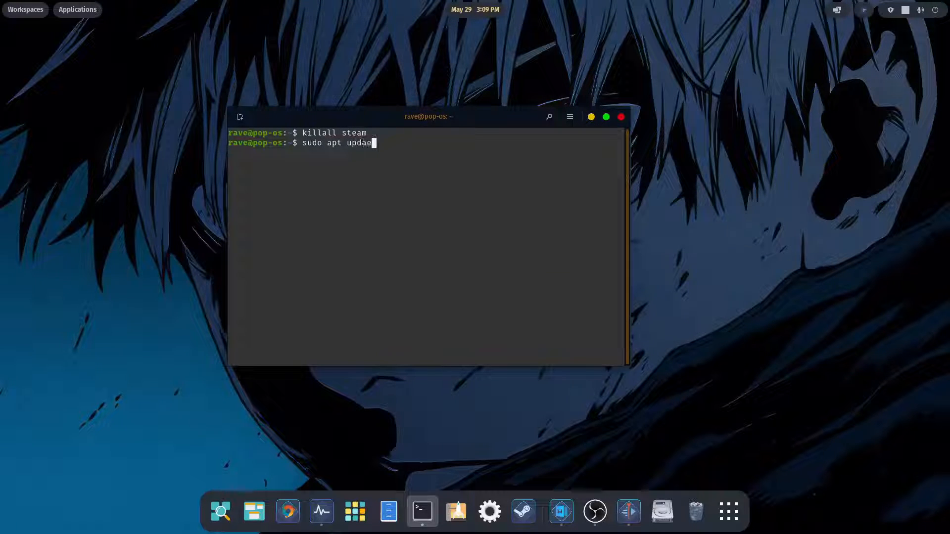
text(sudo apt upgrade)
key(Return)
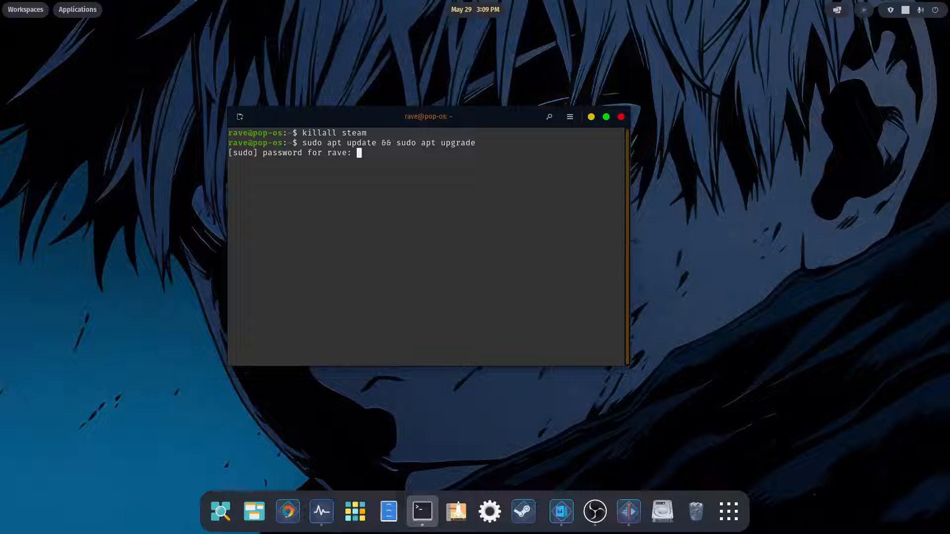
key(Return)
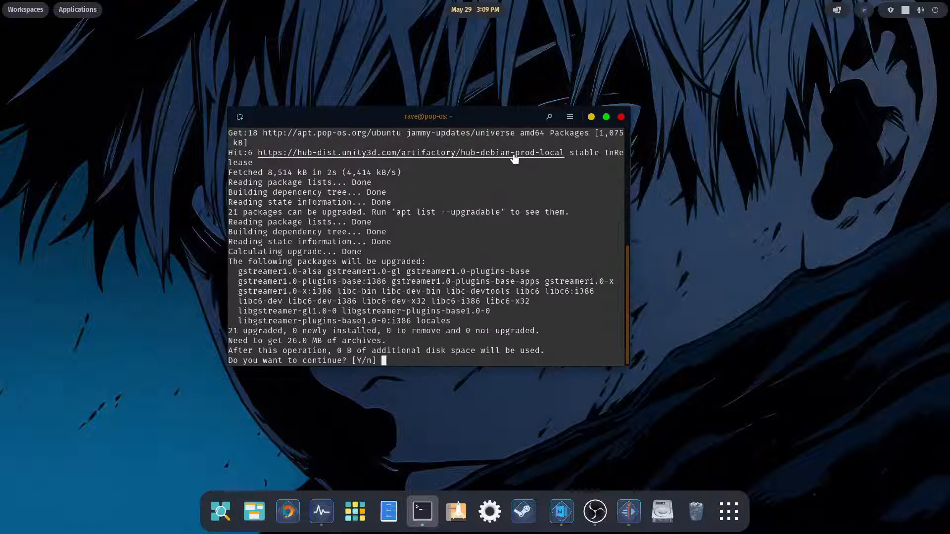
text(y)
key(Return)
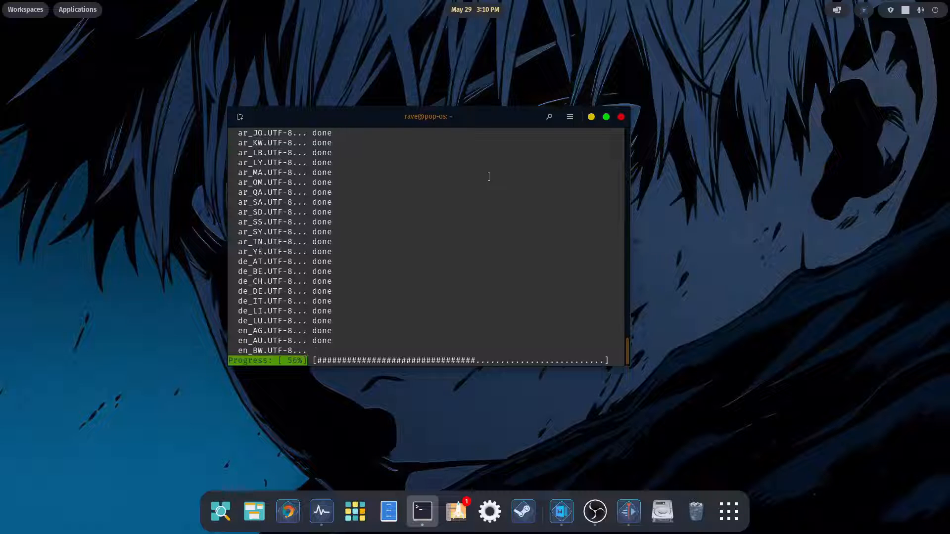
Look through the Desktop, Documents and Home folders in the file manager, and close it.
click(389, 512)
drag(310, 34, 592, 33)
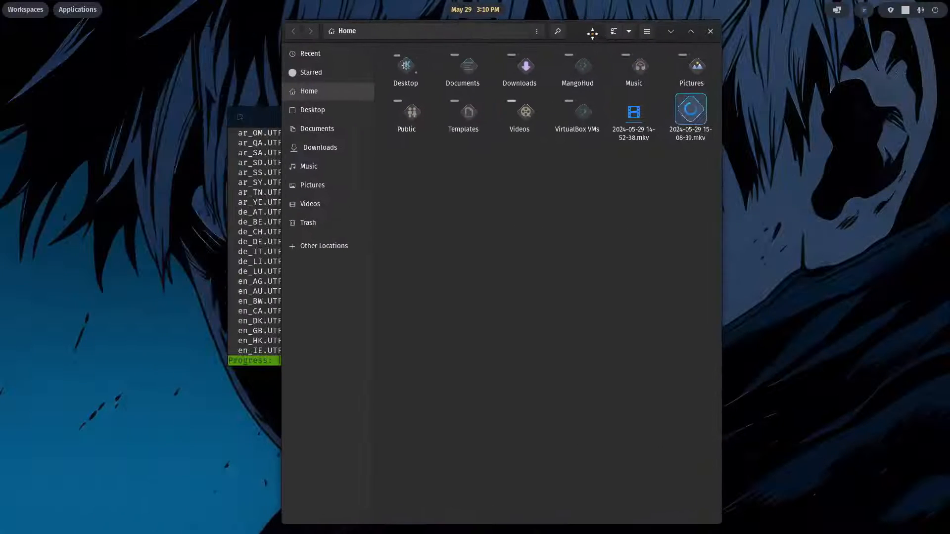
click(318, 112)
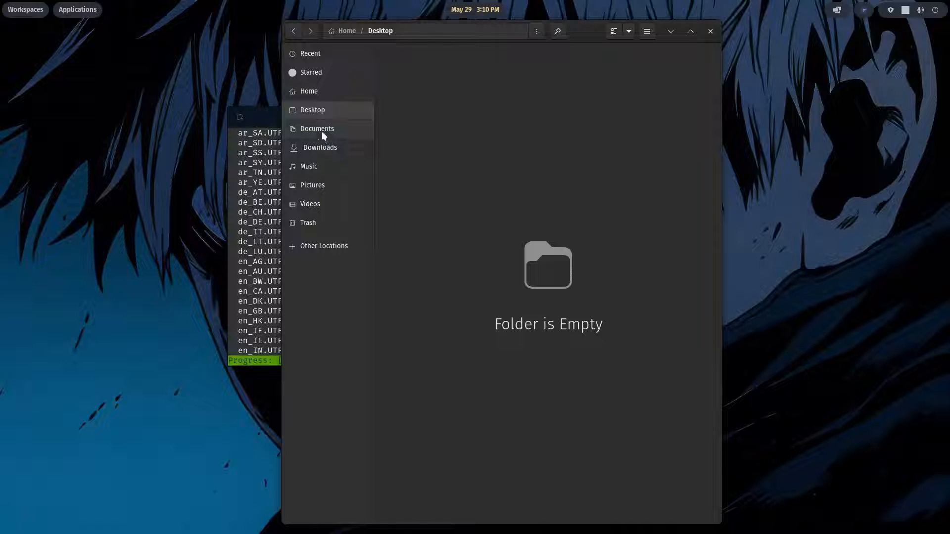
click(322, 128)
click(317, 94)
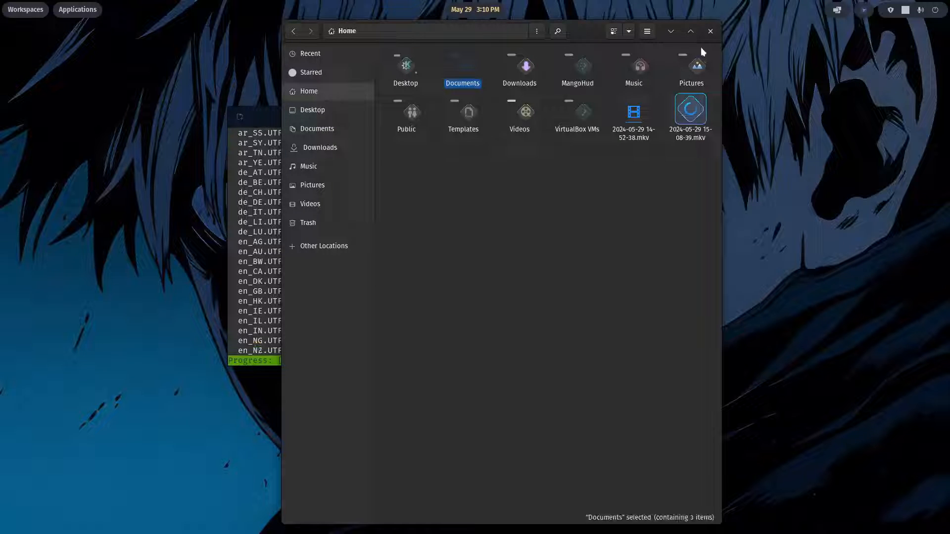
click(711, 32)
Examine the application library's folders, including DE Theme Management, Developement, Office, System, Vidya and 3D Printing, and close the library.
click(355, 511)
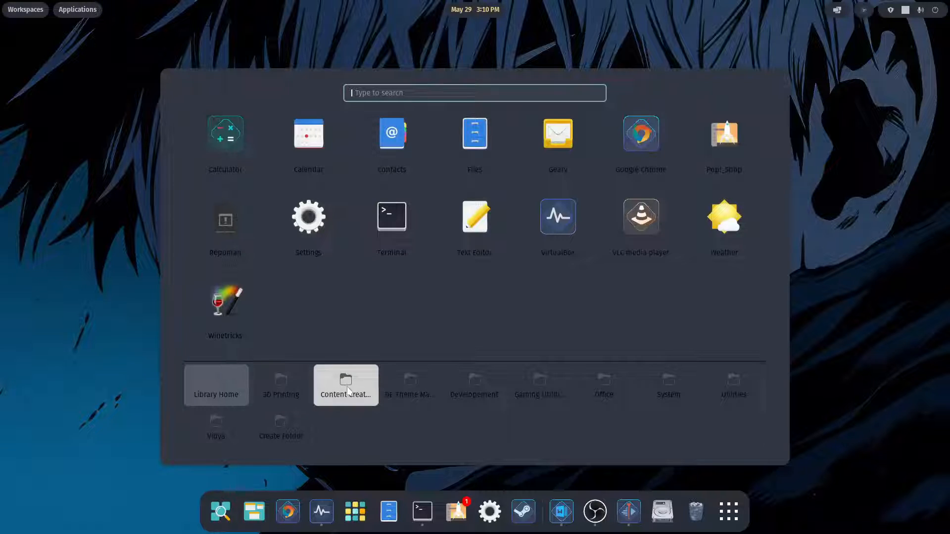
click(423, 396)
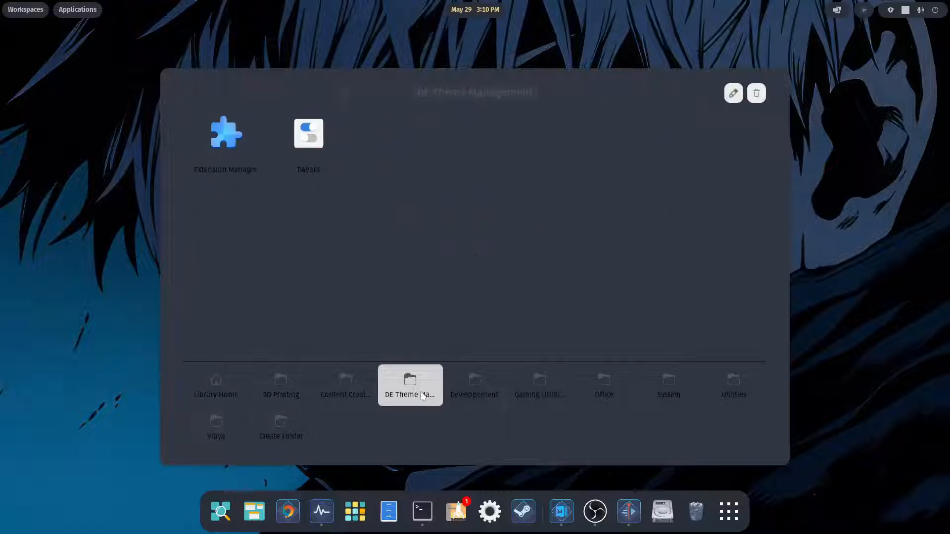
click(471, 396)
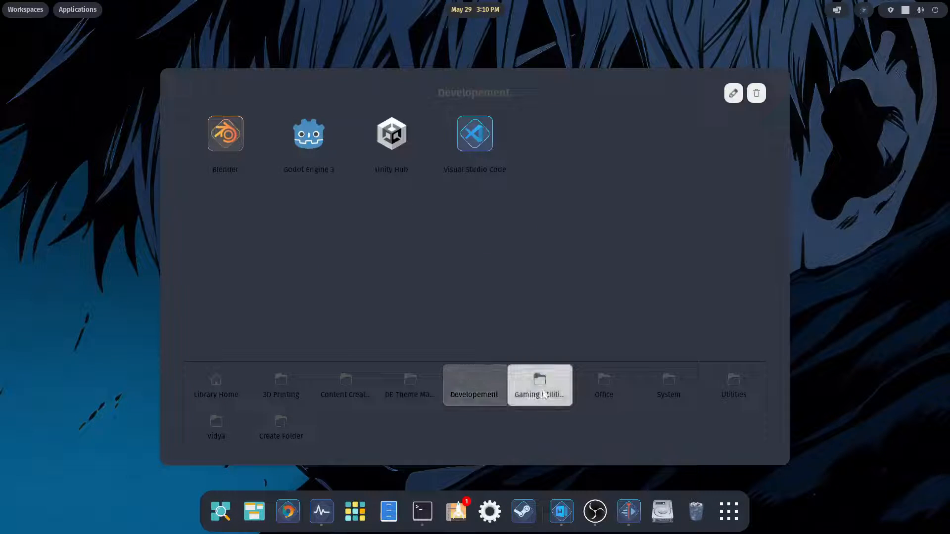
click(544, 394)
click(604, 391)
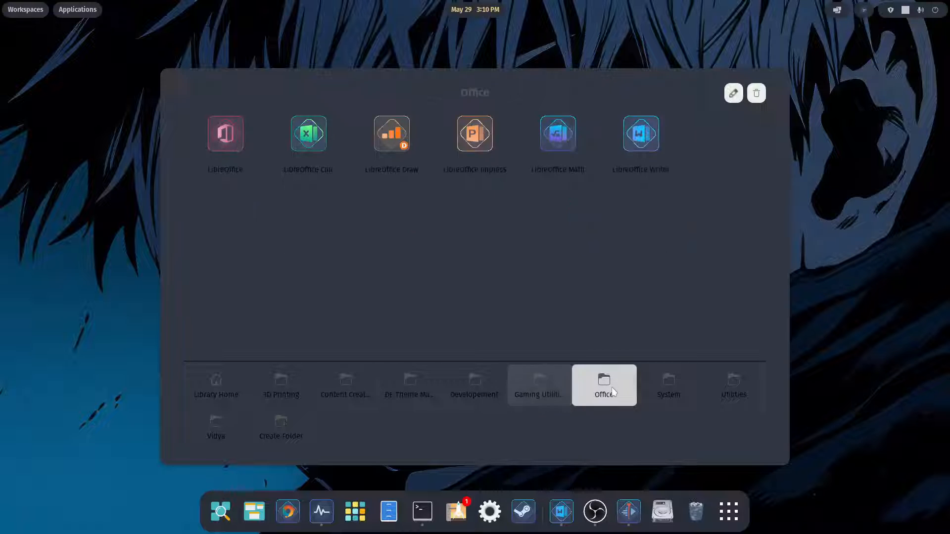
click(666, 391)
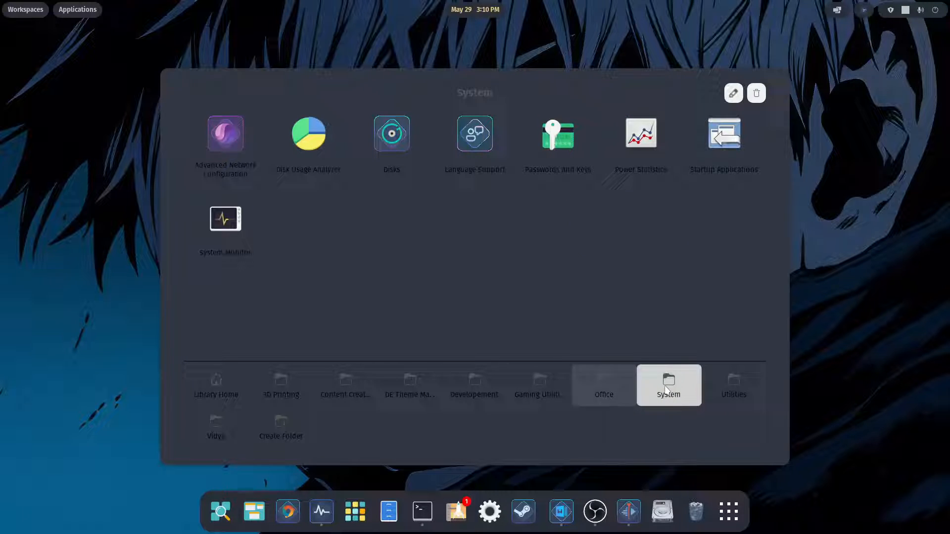
click(733, 389)
click(213, 425)
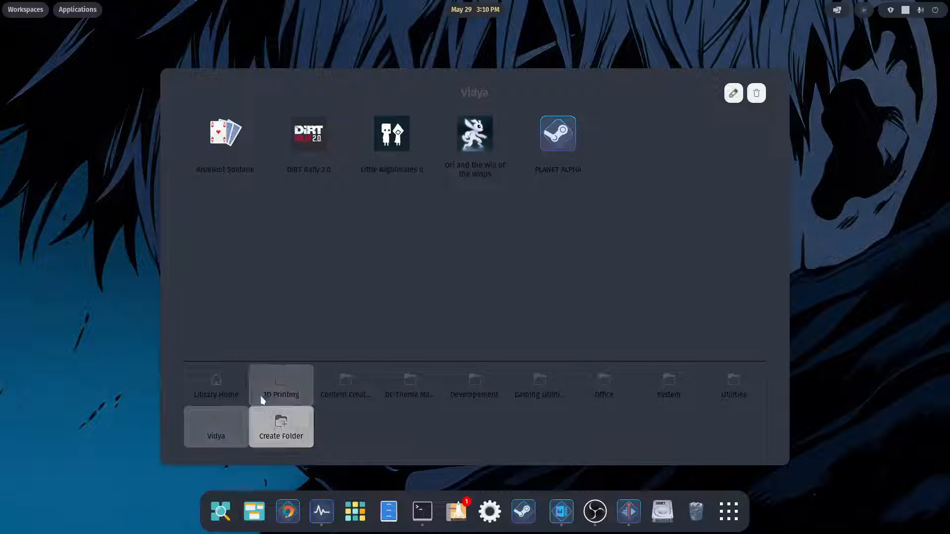
click(299, 384)
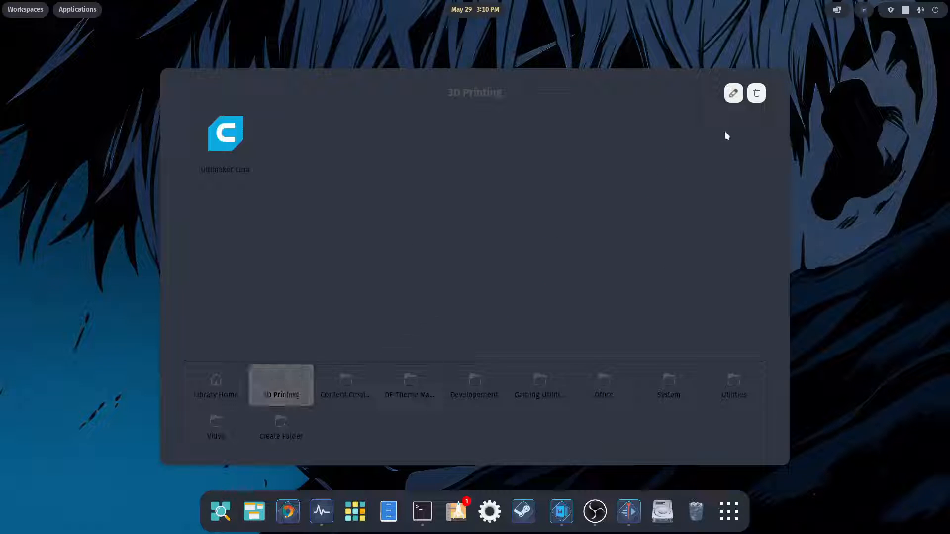
click(827, 195)
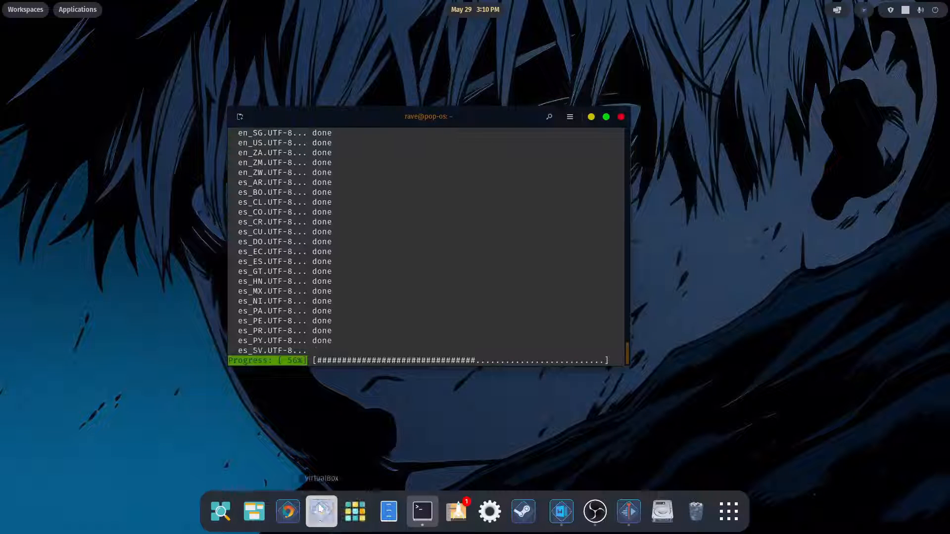
Switch to VirtualBox and open a terminal inside the PopOS for Theme Set Up virtual machine.
click(320, 510)
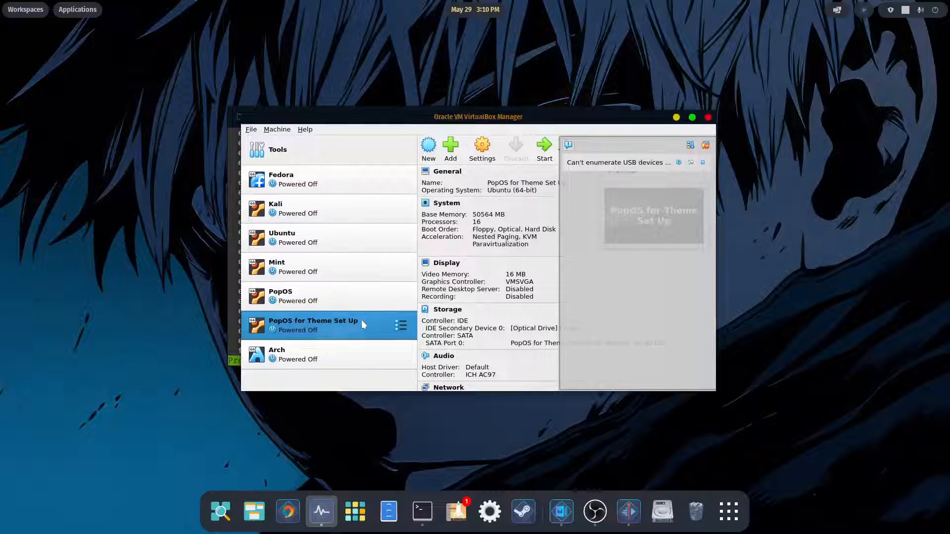
mouse_move(653, 117)
mouse_down()
mouse_move(639, 112)
mouse_move(641, 128)
mouse_move(642, 118)
mouse_up()
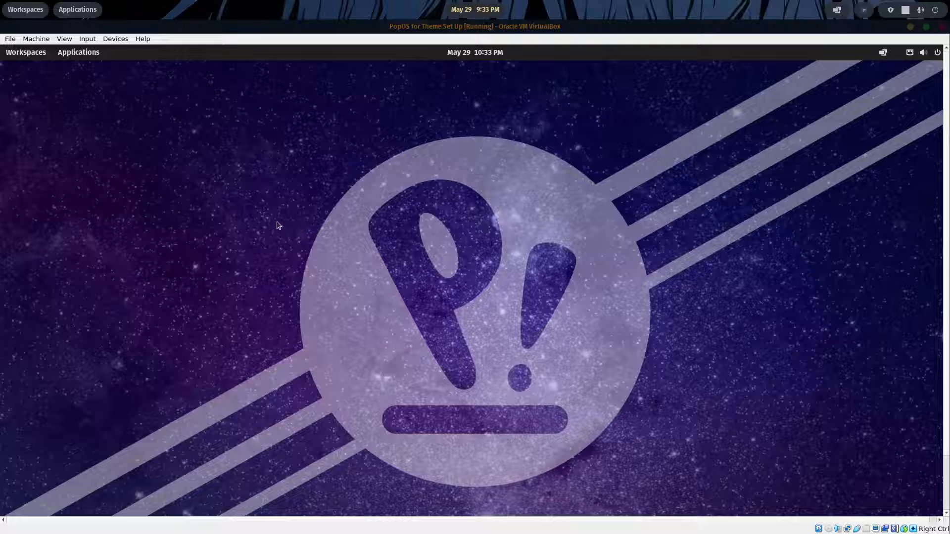
click(74, 54)
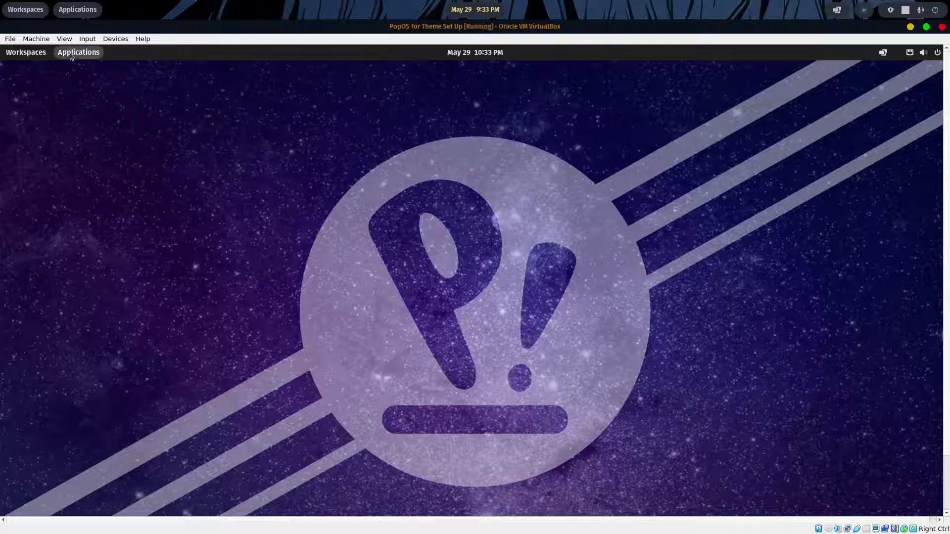
click(736, 297)
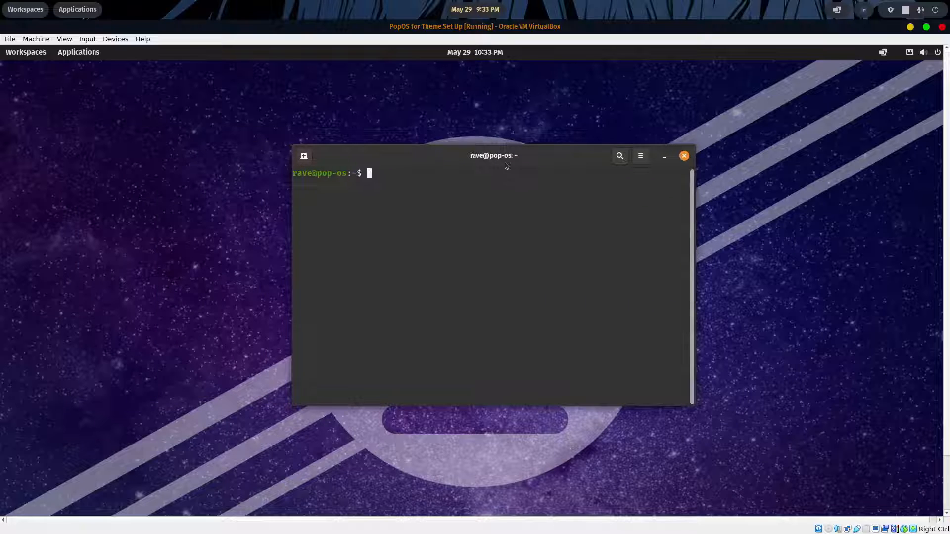
Run sudo apt update && sudo apt upgrade in the virtual machine's terminal, entering the sudo password.
text(sudo apt update && sud)
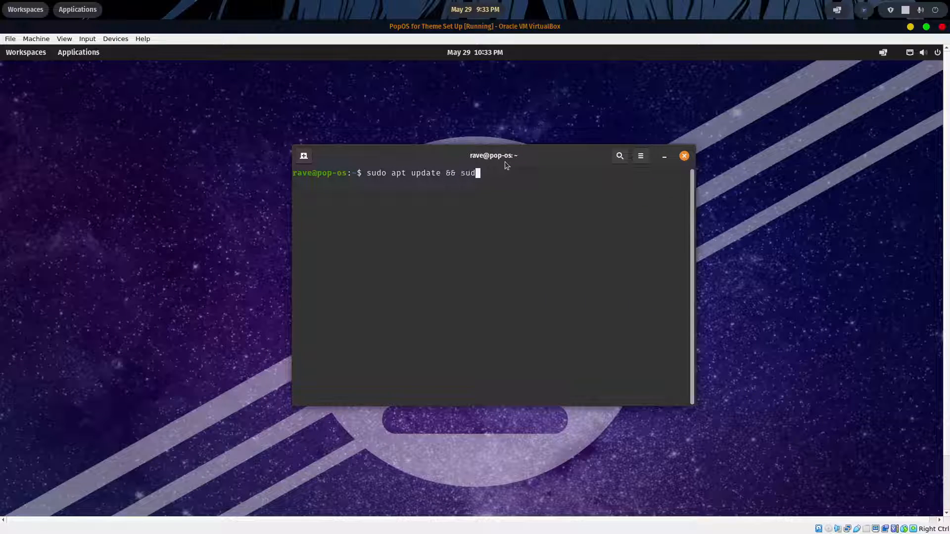
text(o atp)
text( upgrade)
key(Return)
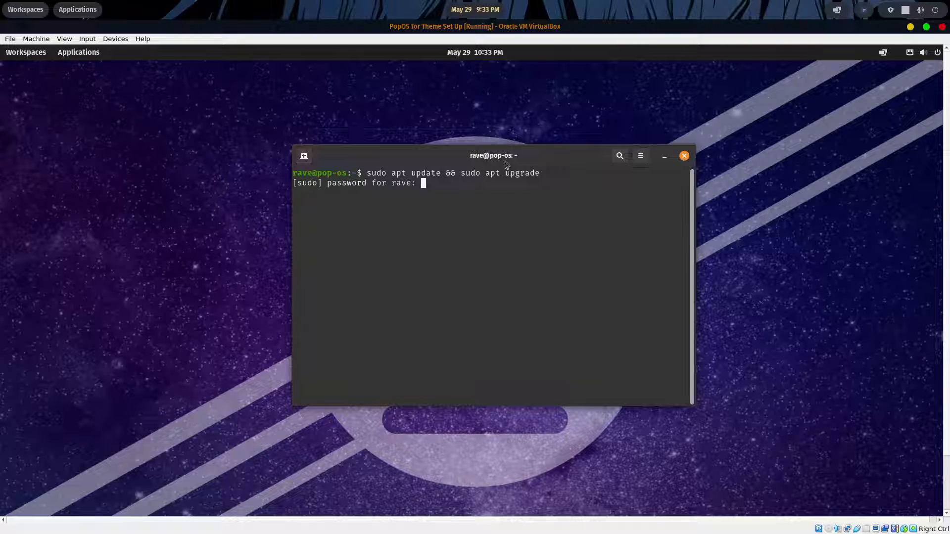
key(Return)
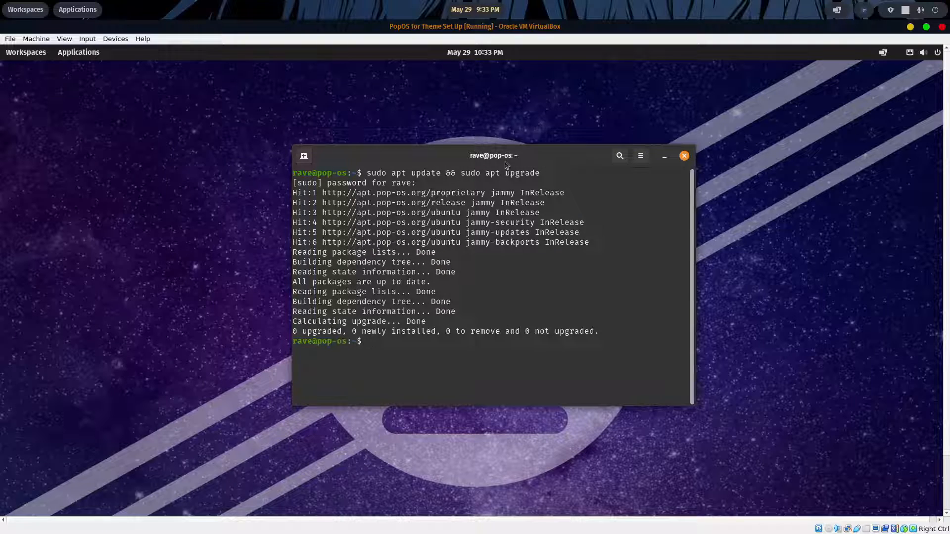
View the virtual machine's application library, close it, and run sudo apt upgrade gnome in the terminal, accepting the installation.
click(79, 52)
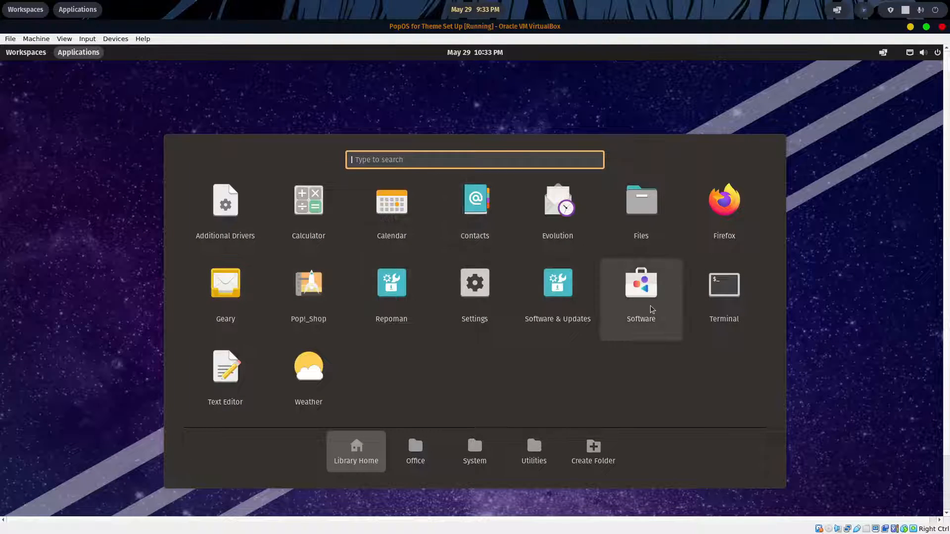
click(94, 93)
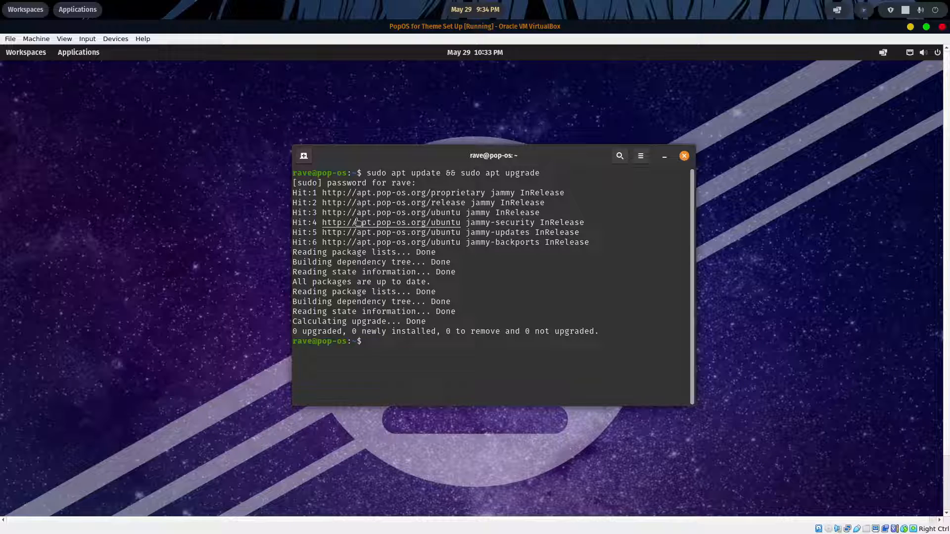
text(sudo)
text(apt upgrad)
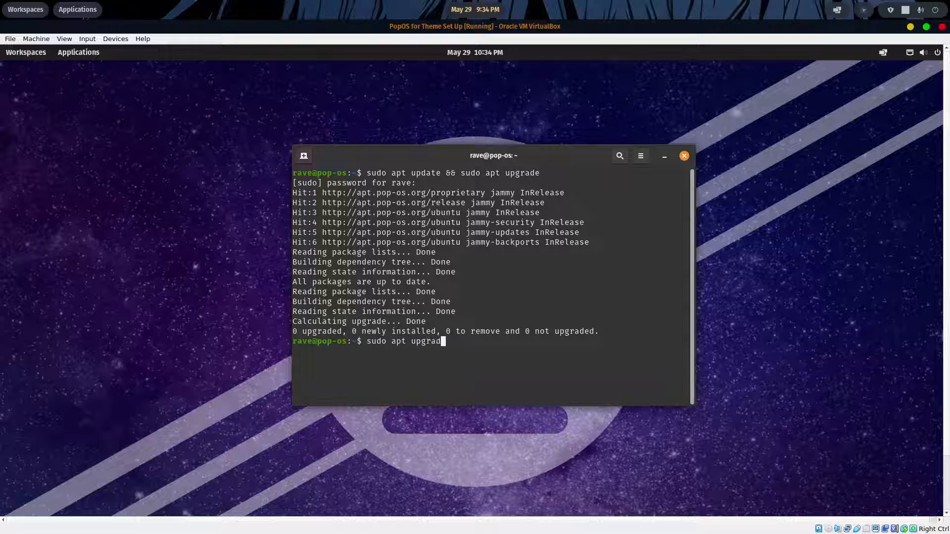
text(e gnome)
key(Return)
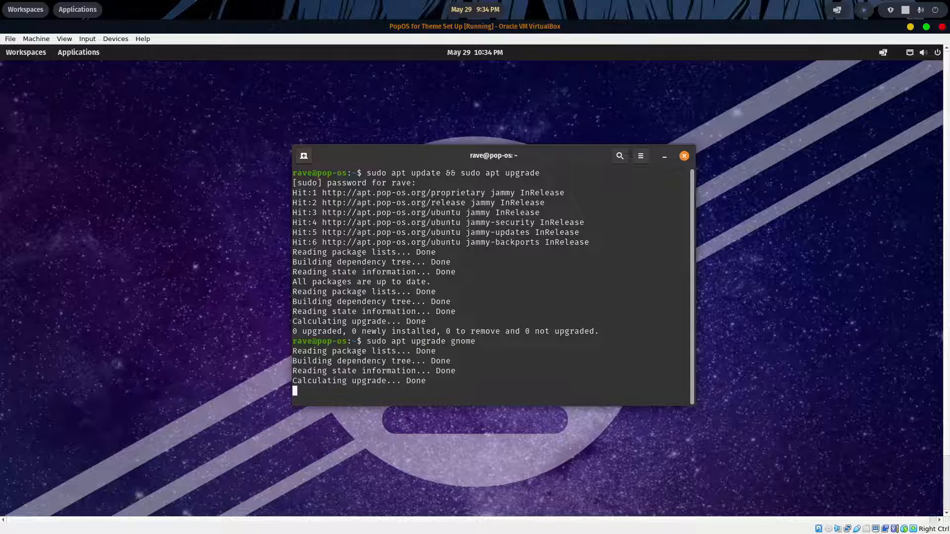
text(y)
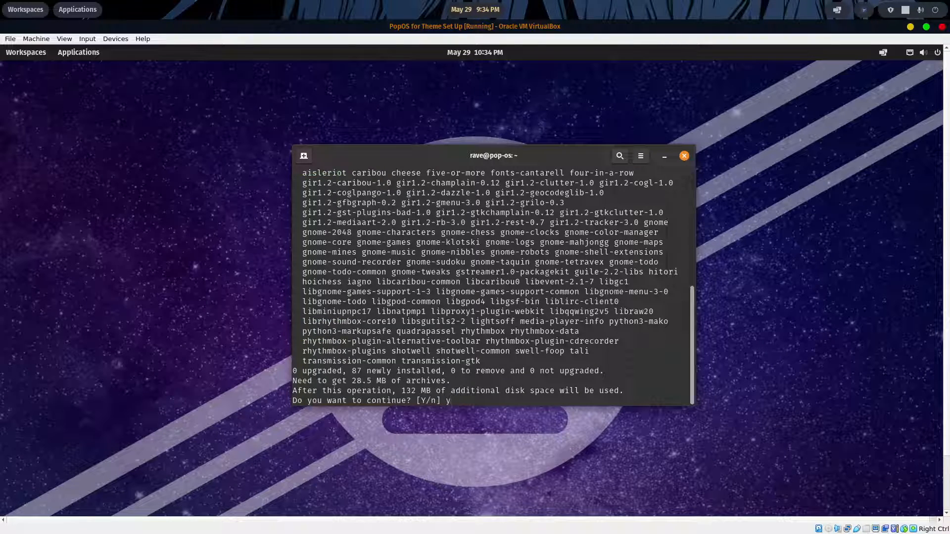
key(Return)
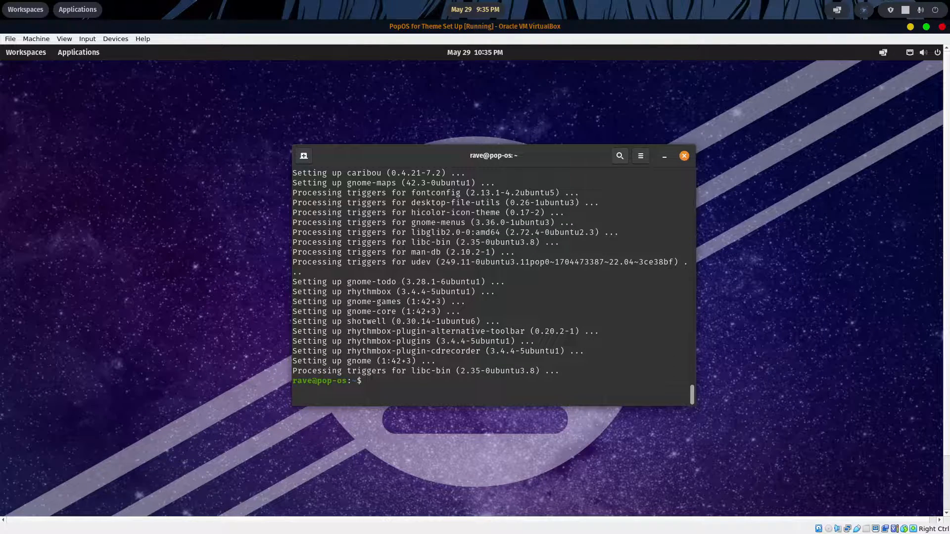
Exit the terminal and browse the installed applications in the virtual machine's application library.
text(exit)
key(Return)
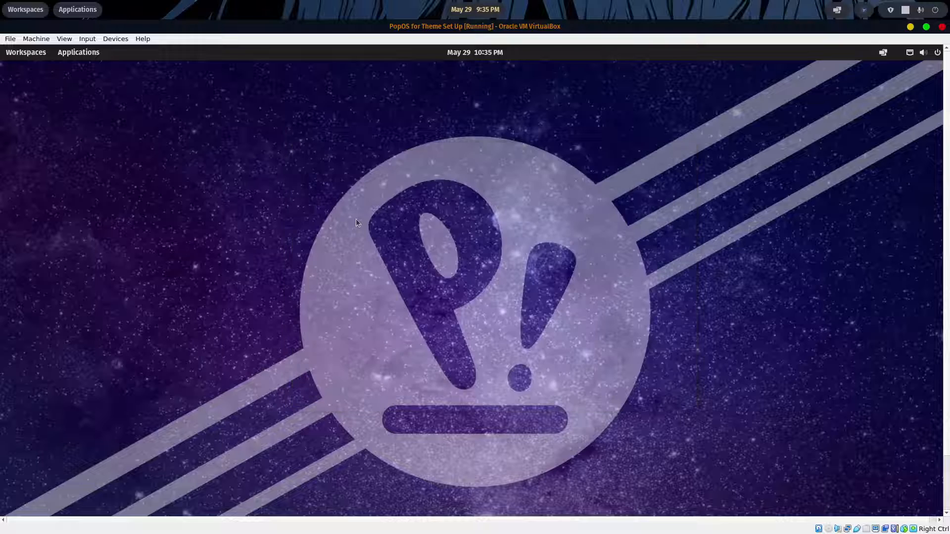
click(83, 56)
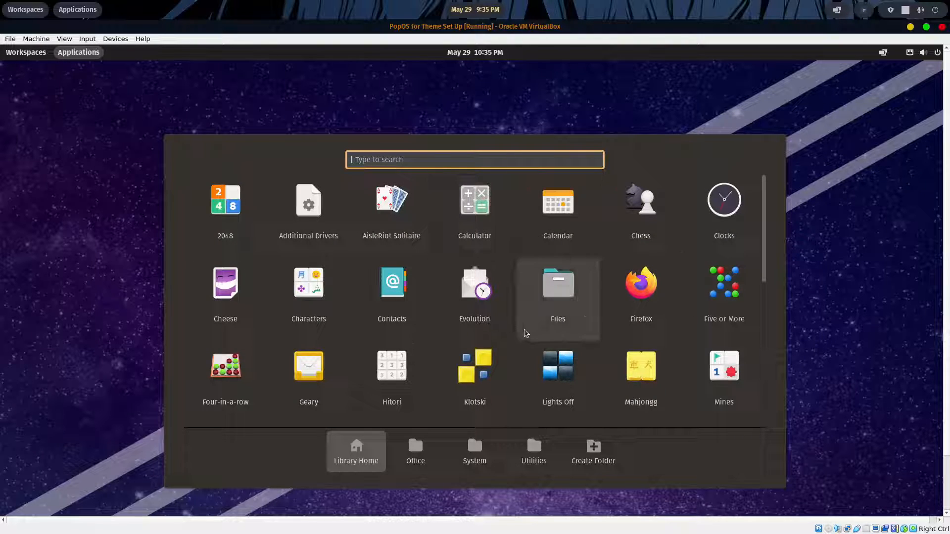
scroll(505, 324, down, 3)
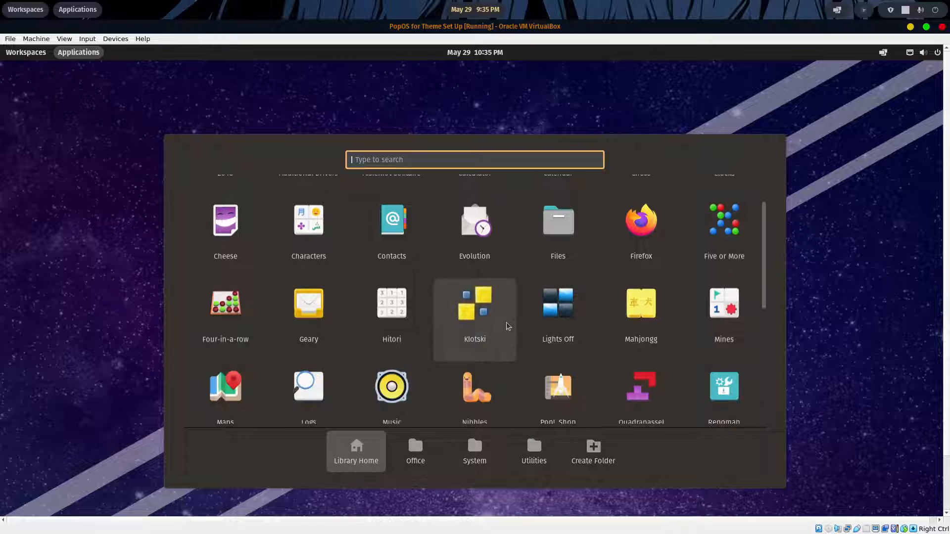
Look through the remaining applications in the virtual machine's application library and close the library.
scroll(508, 326, down, 1)
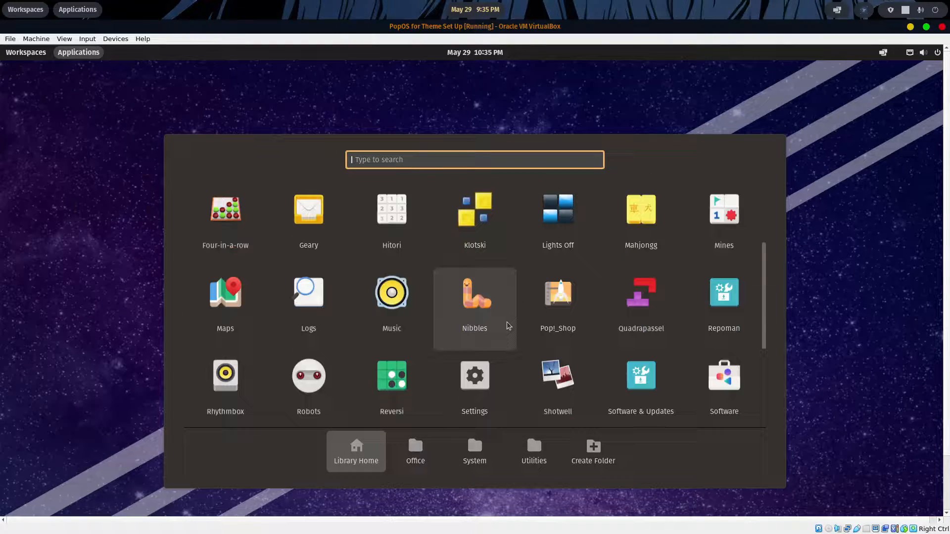
scroll(508, 326, down, 3)
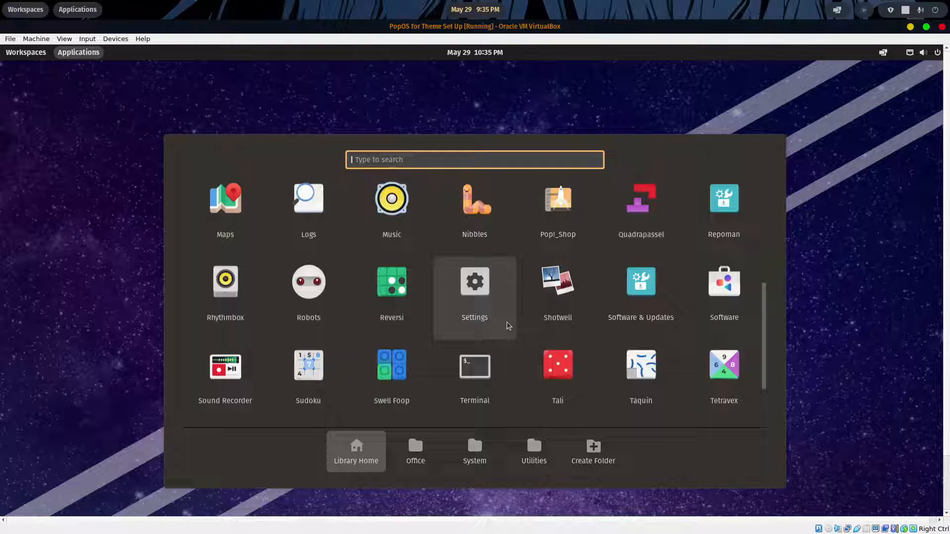
scroll(509, 326, down, 3)
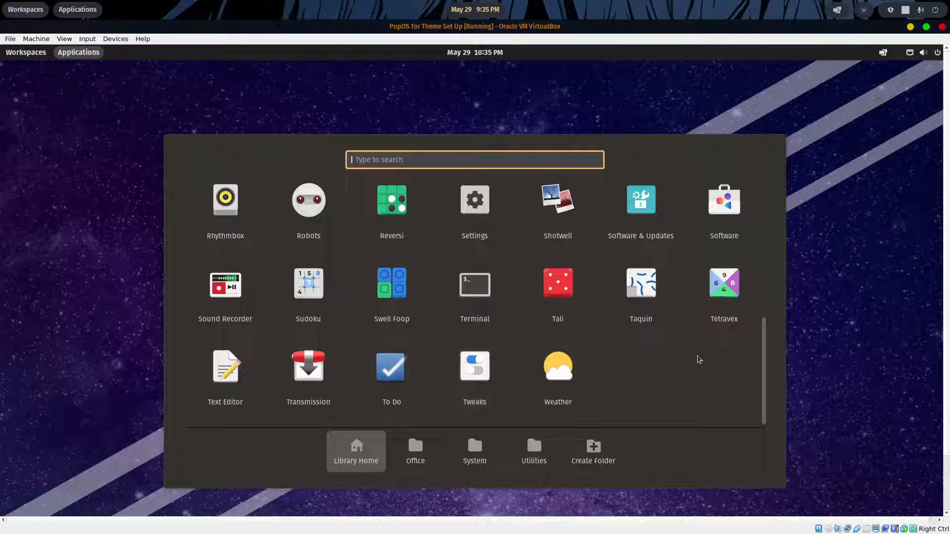
click(830, 357)
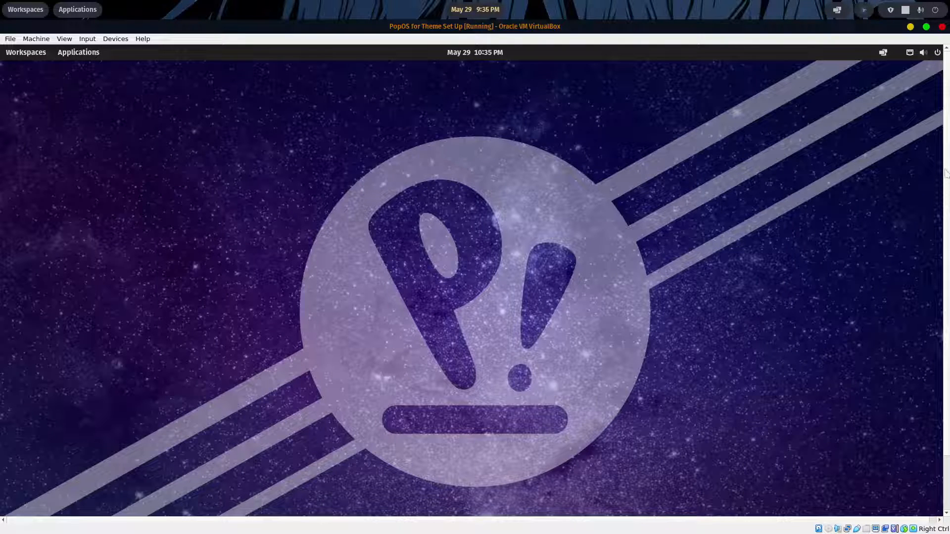
Open Pop!_Shop in the virtual machine, search for "extension" and open the Extension Manager page.
drag(946, 171, 944, 284)
click(574, 486)
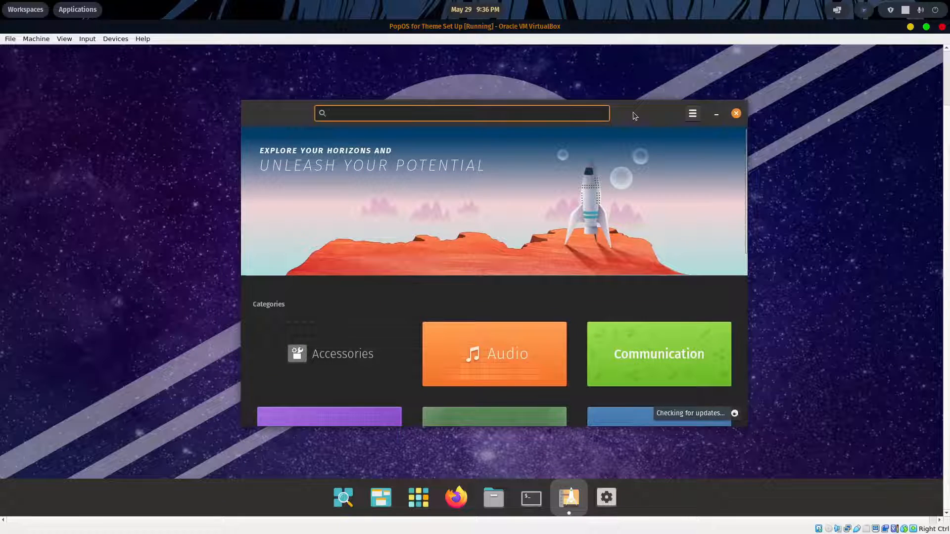
text(extension)
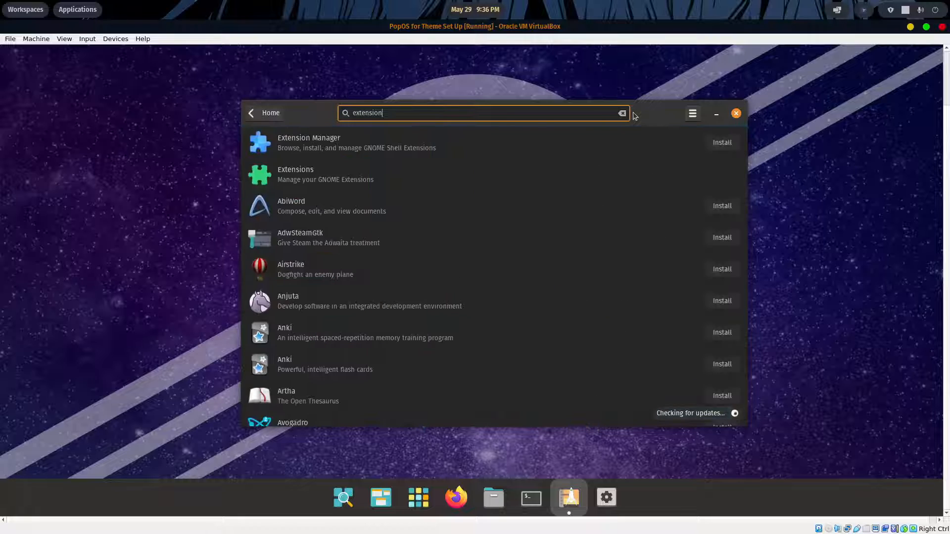
click(320, 147)
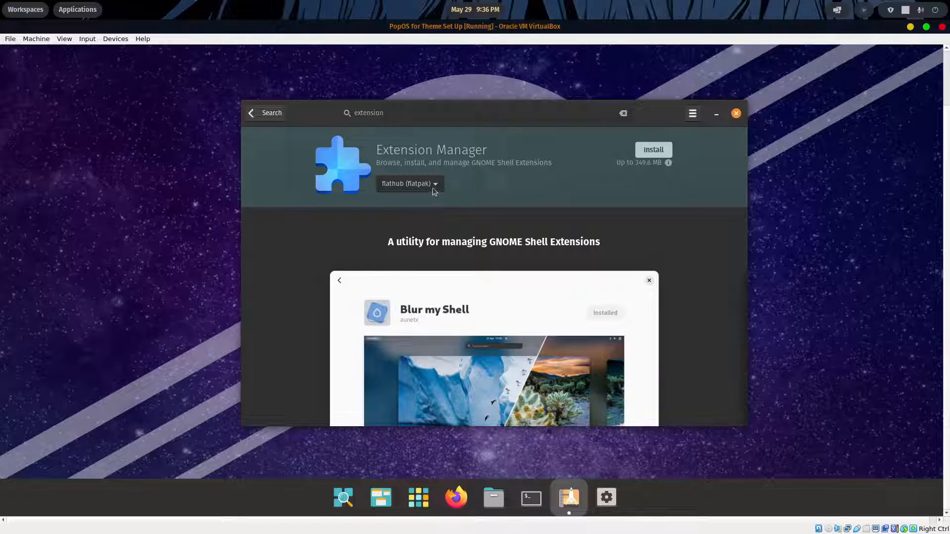
Install Extension Manager with flathub (flatpak) as the source and close Pop!_Shop.
click(434, 191)
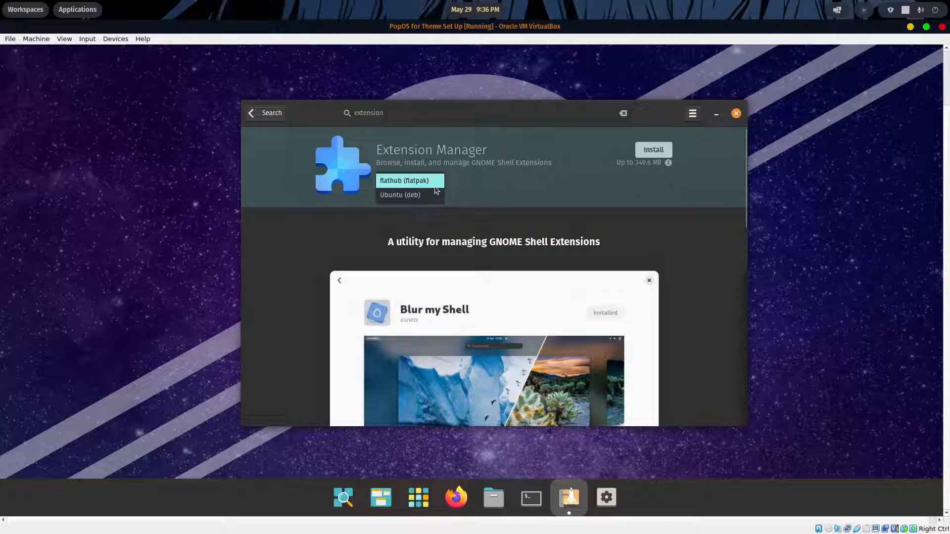
click(435, 186)
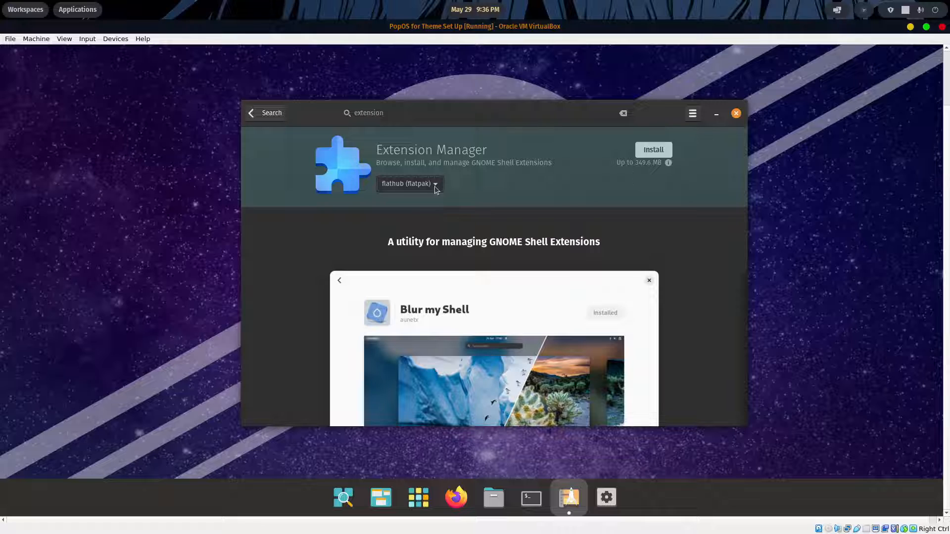
click(653, 151)
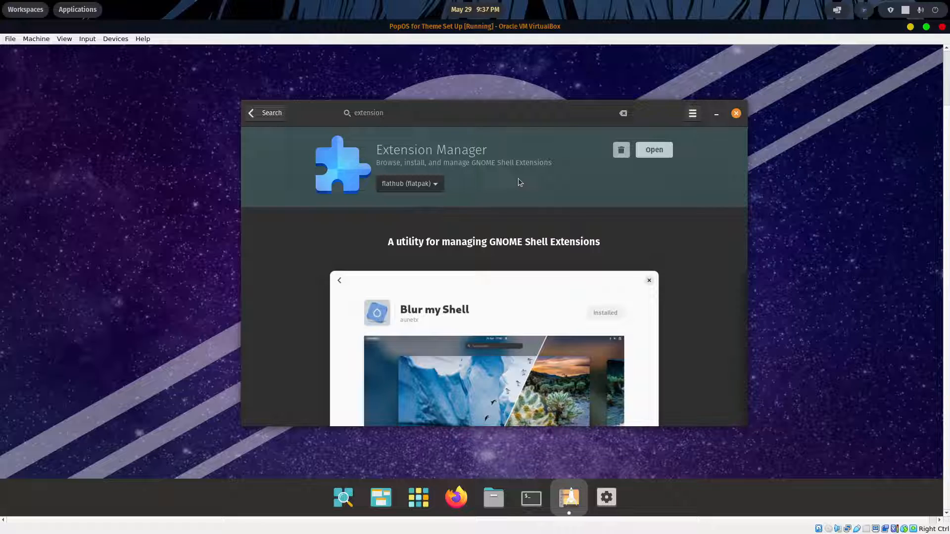
click(736, 114)
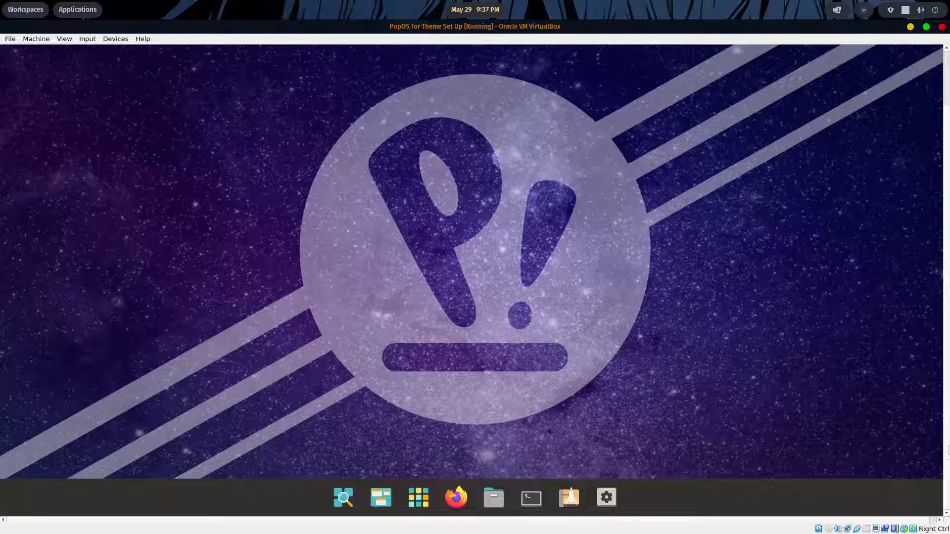
Run sudo apt update && sudo apt upgrade in a new virtual machine terminal, entering the sudo password, and exit the terminal.
drag(947, 450, 947, 393)
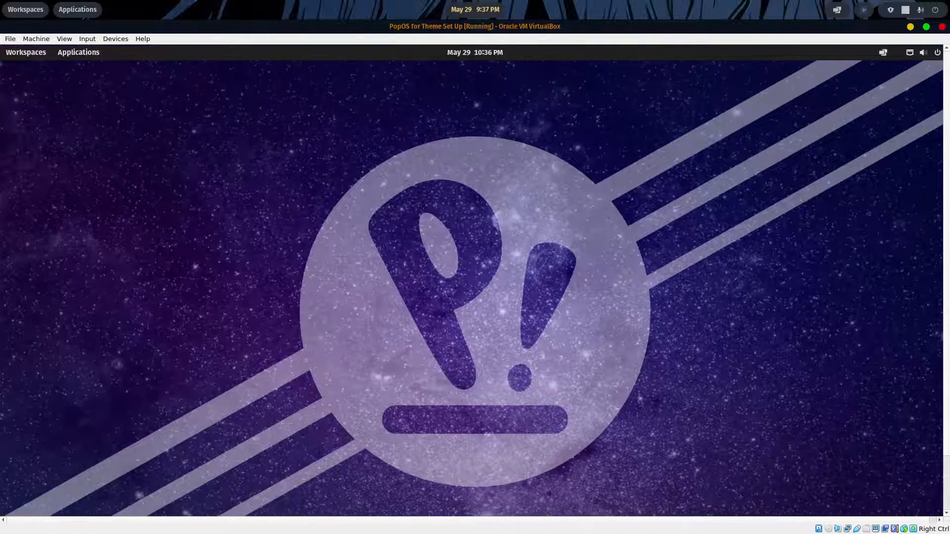
click(73, 54)
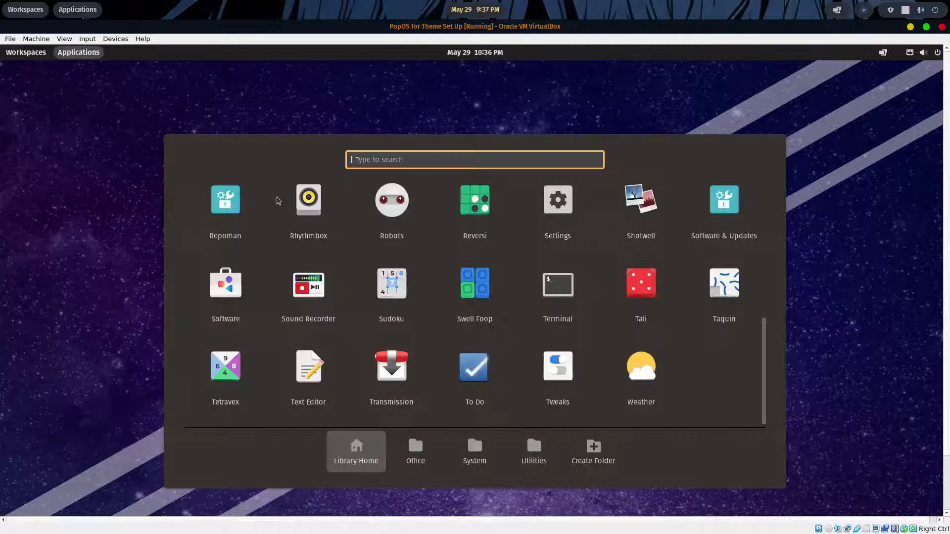
click(570, 285)
drag(342, 144, 623, 144)
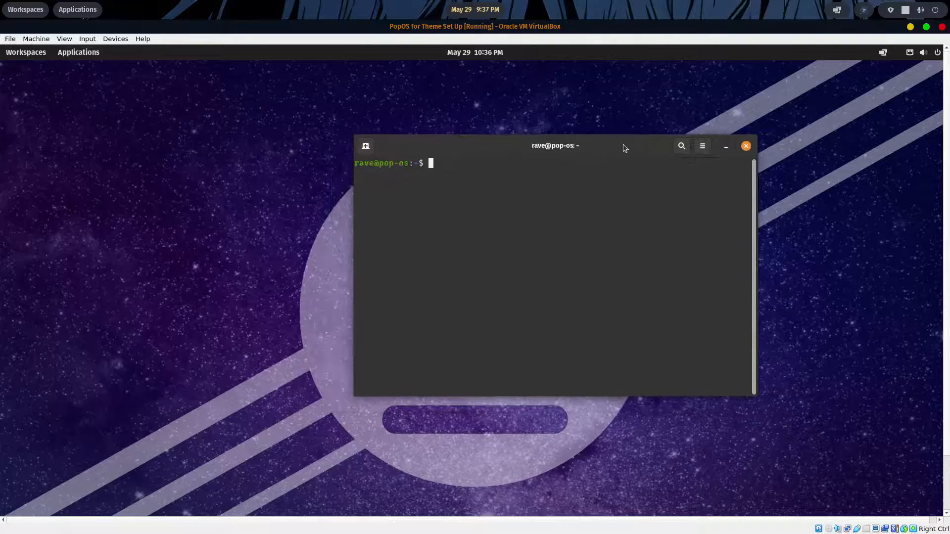
text(sudo apt update && sudo apt u)
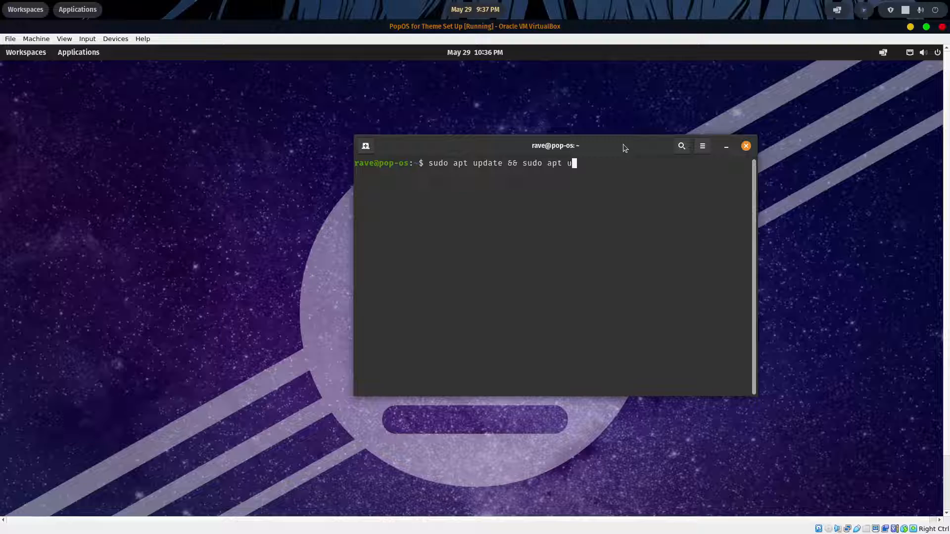
text(pgrade)
key(Return)
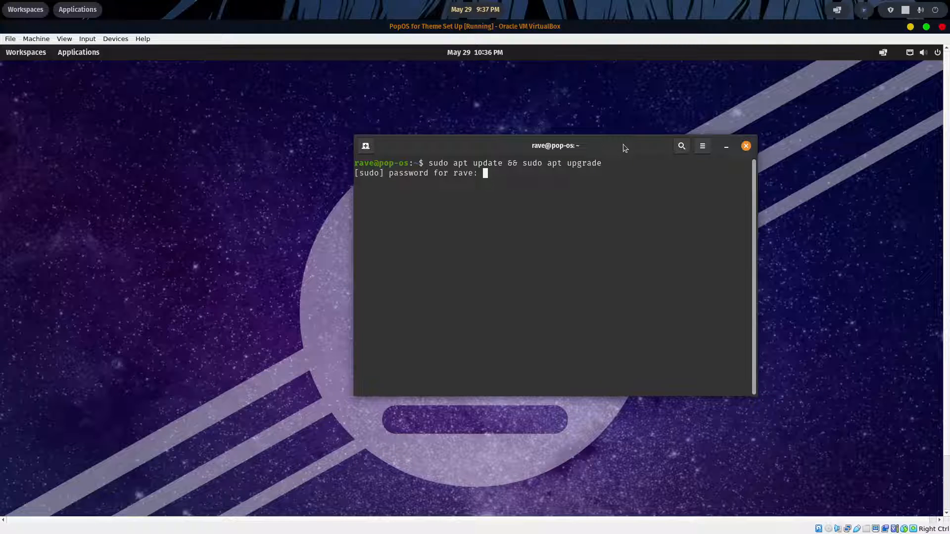
key(Return)
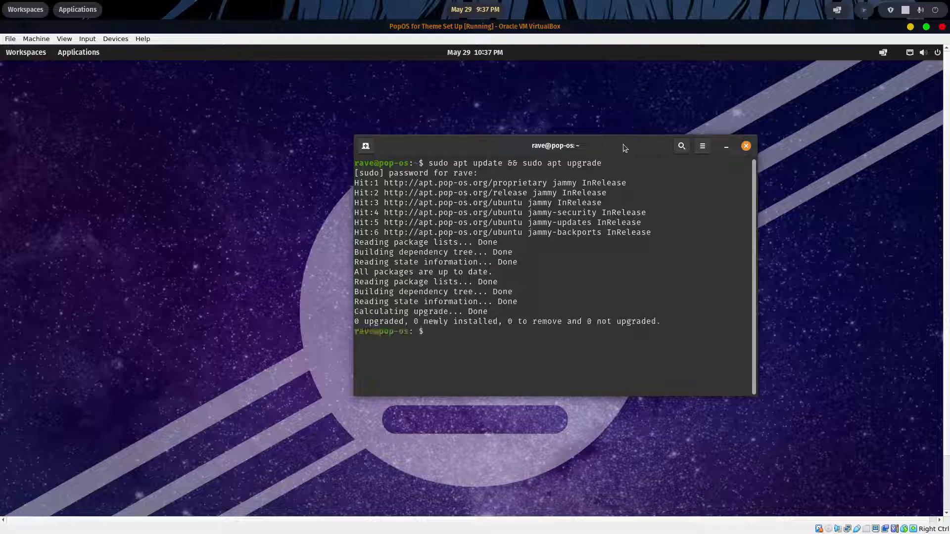
text(exit)
key(Return)
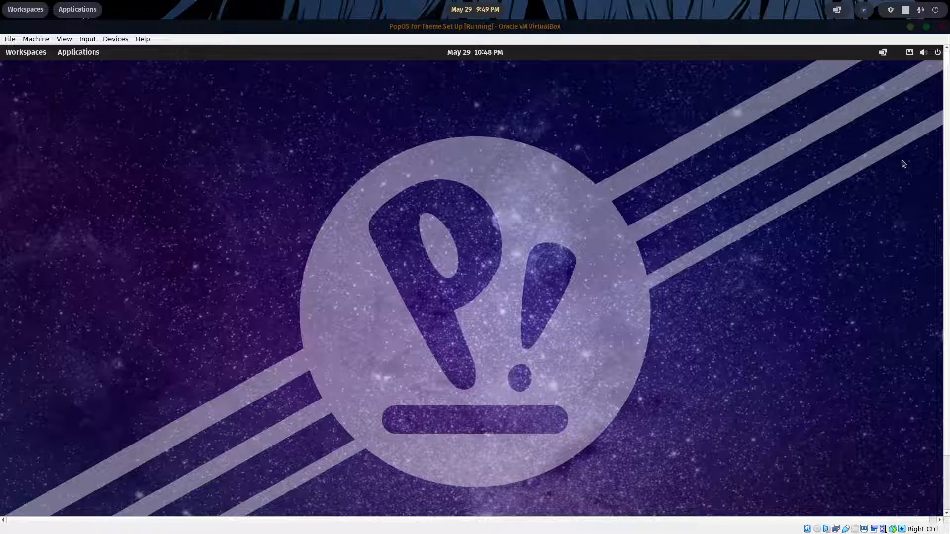
Open the virtual machine's file manager at the Home folder and turn on the display of hidden files.
drag(946, 141, 943, 203)
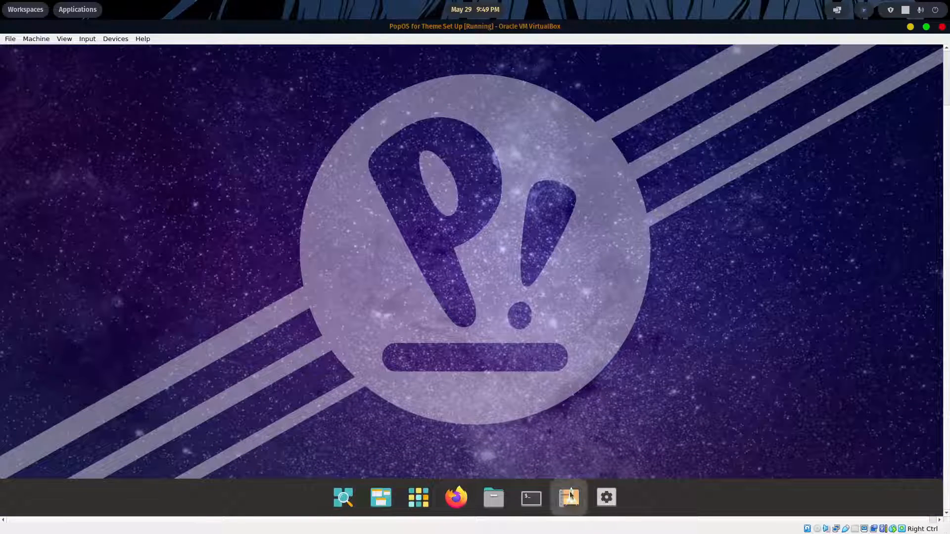
click(494, 497)
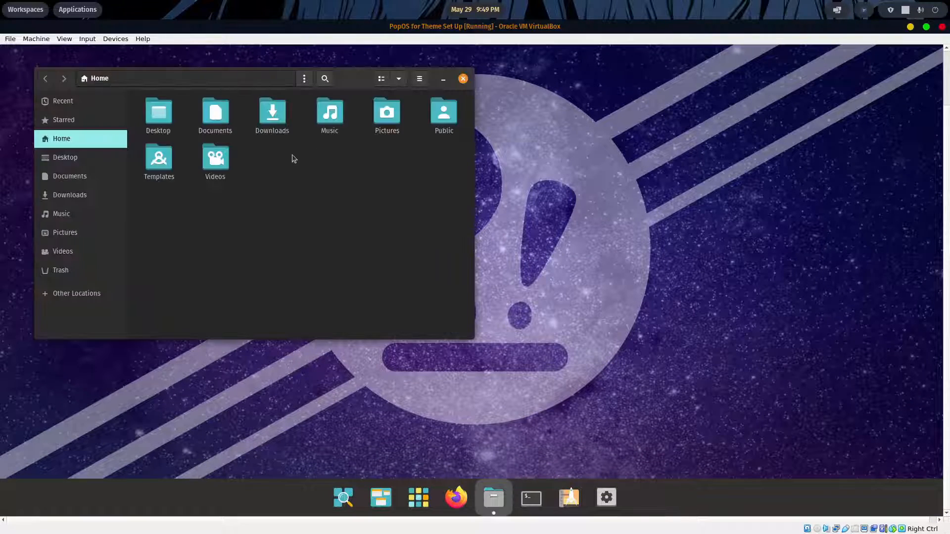
drag(344, 82, 572, 126)
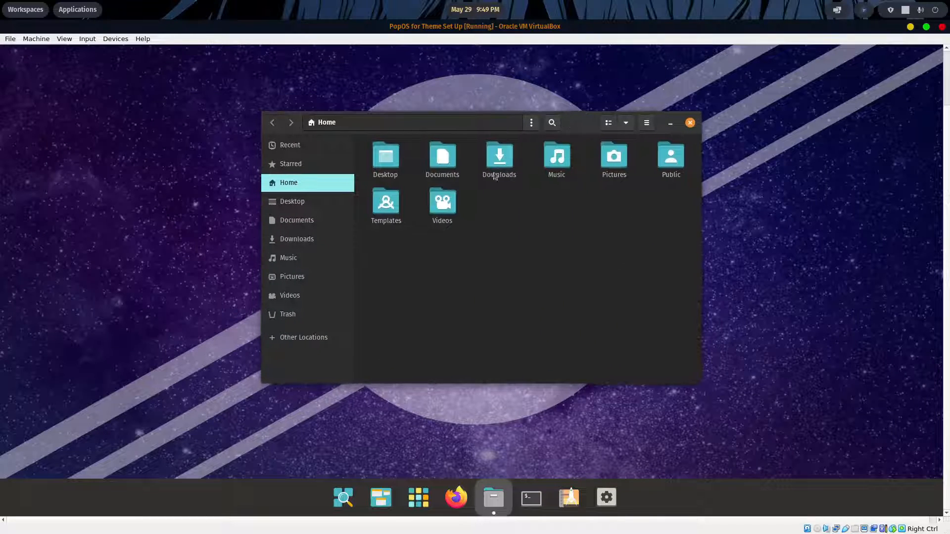
click(648, 126)
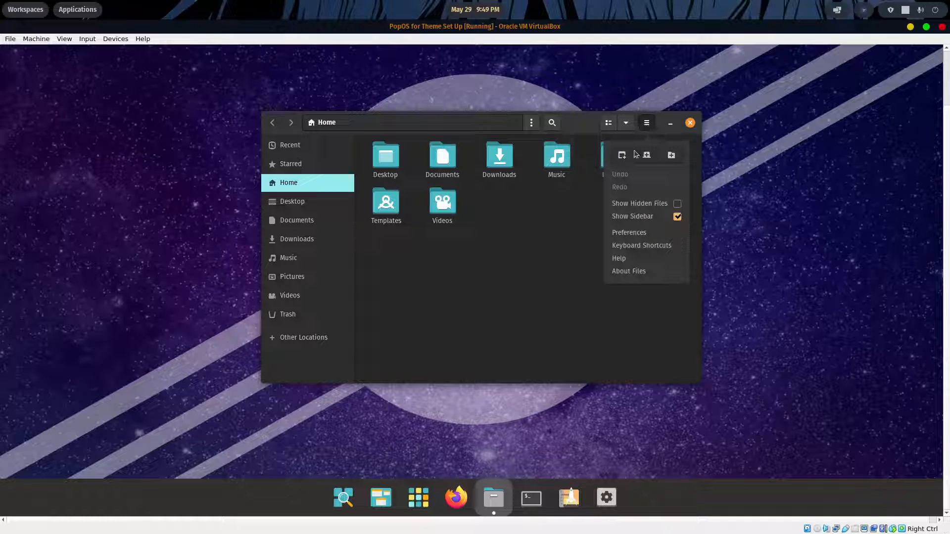
click(677, 205)
click(533, 313)
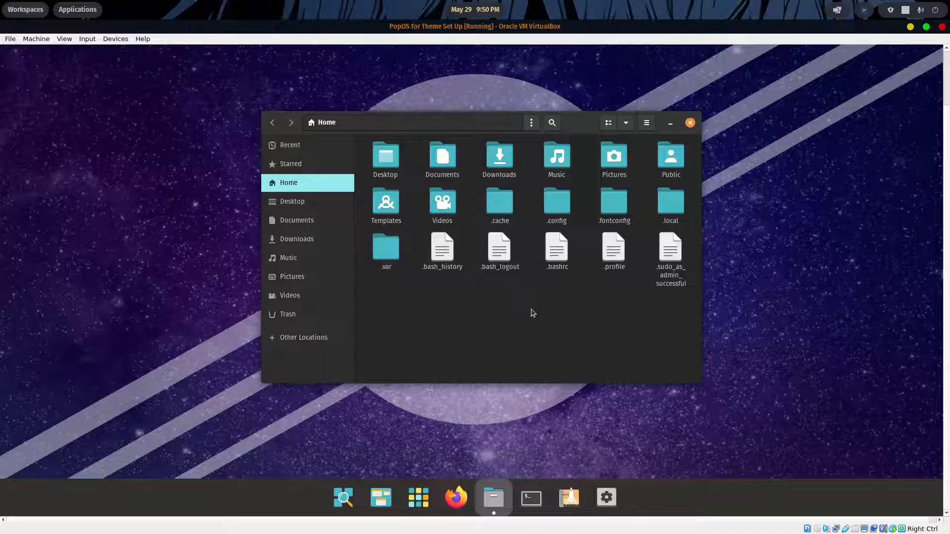
Create a new hidden folder named .themes in the Home folder.
right_click(522, 312)
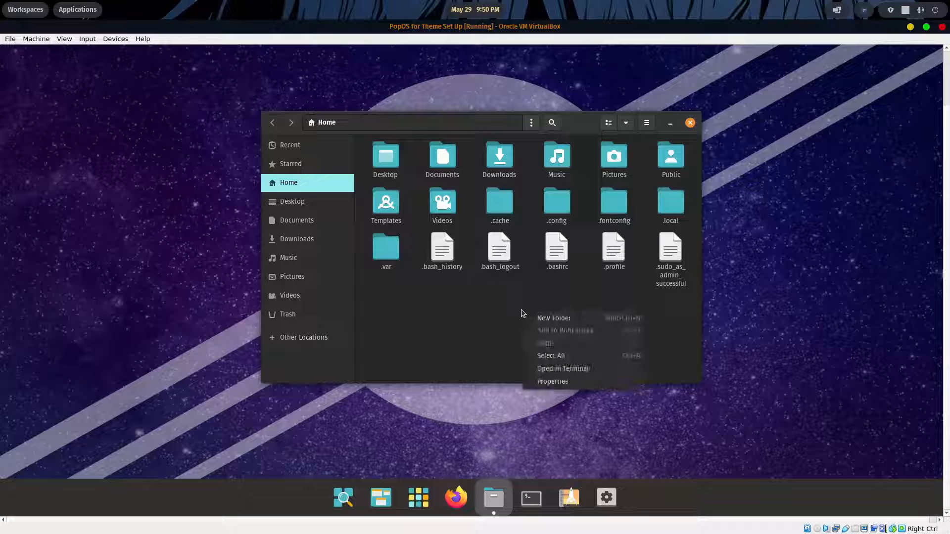
click(546, 320)
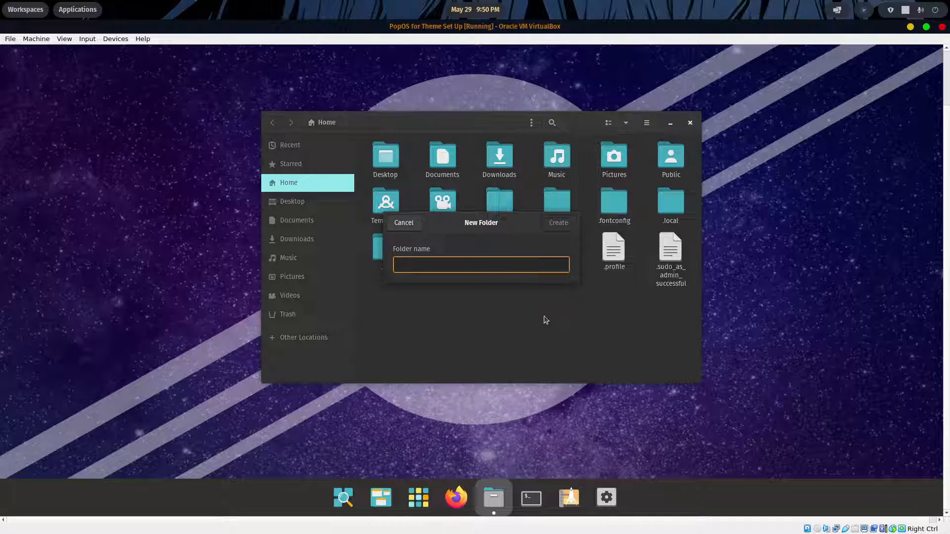
text(.)
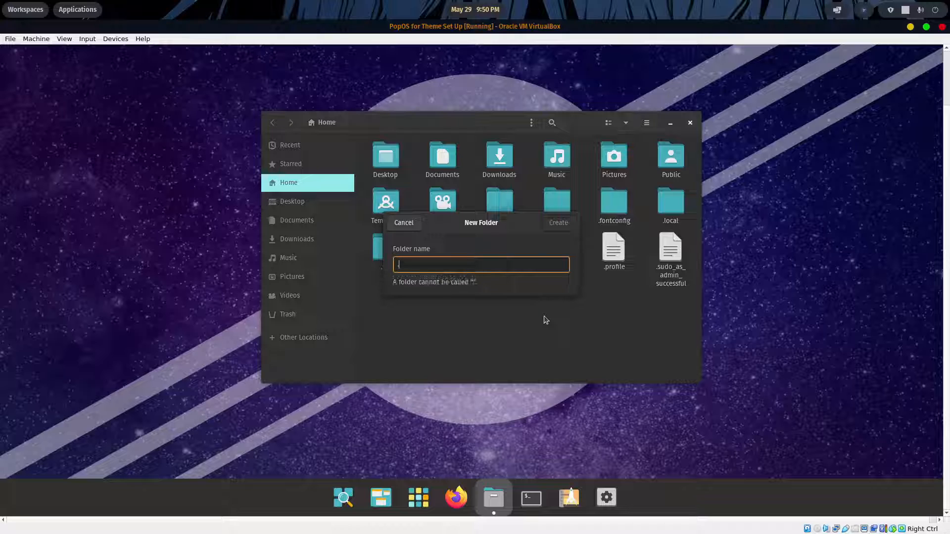
text(themes)
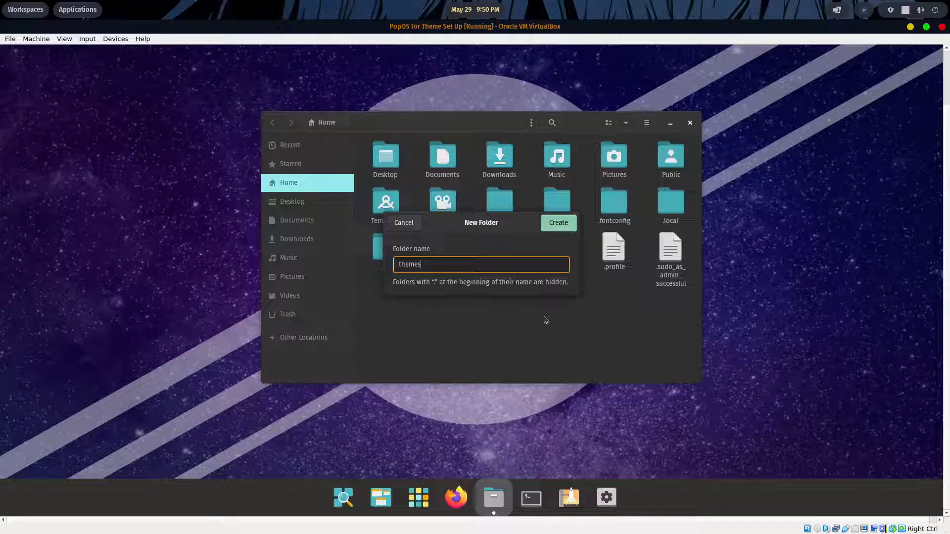
key(Return)
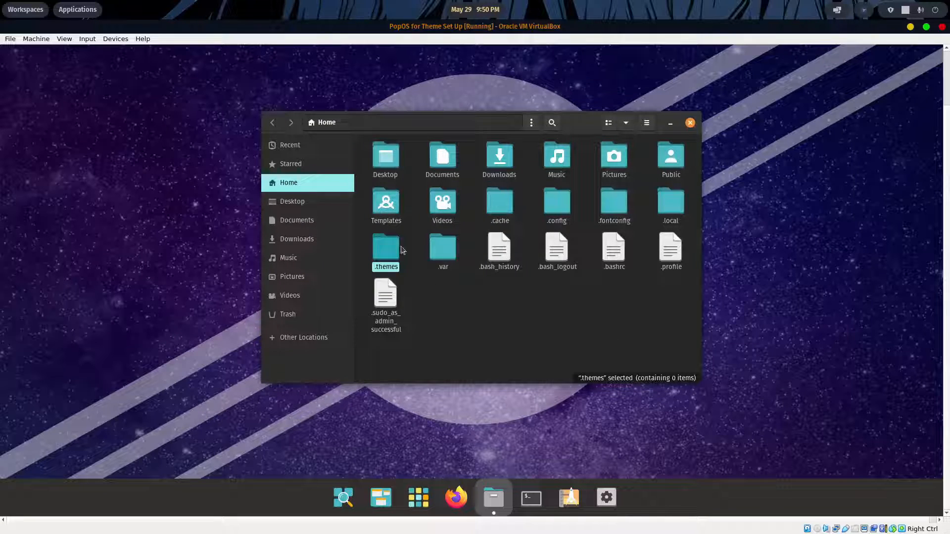
Create a new hidden folder named .icons in the Home folder.
right_click(515, 317)
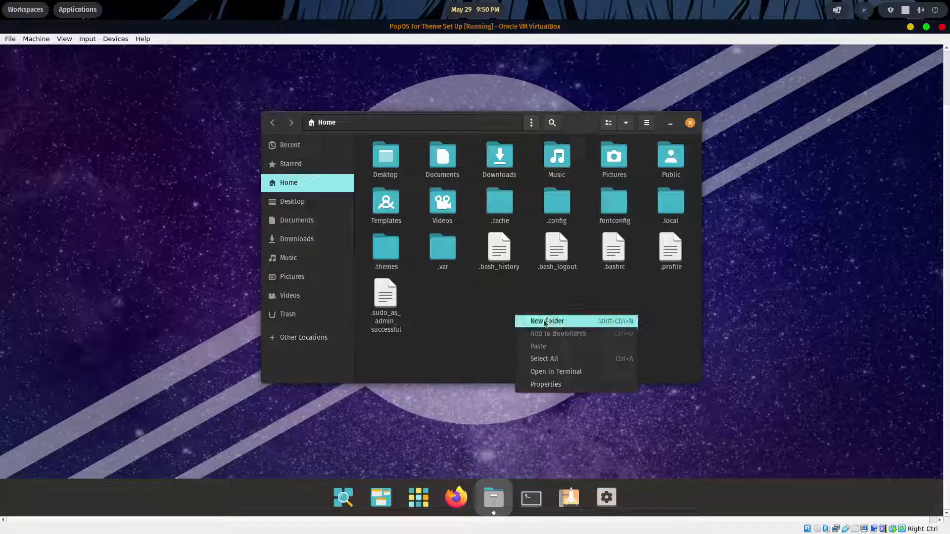
click(546, 321)
text(.)
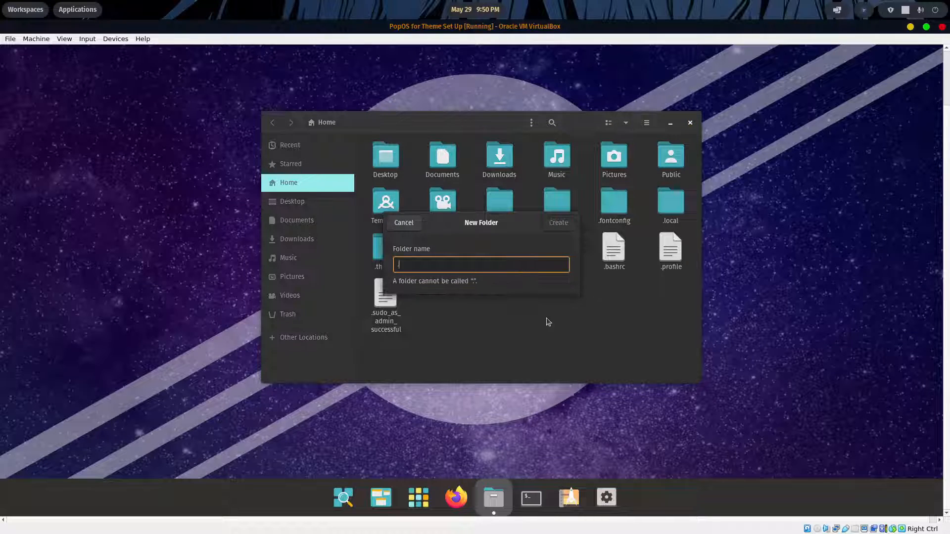
text(icons)
key(Return)
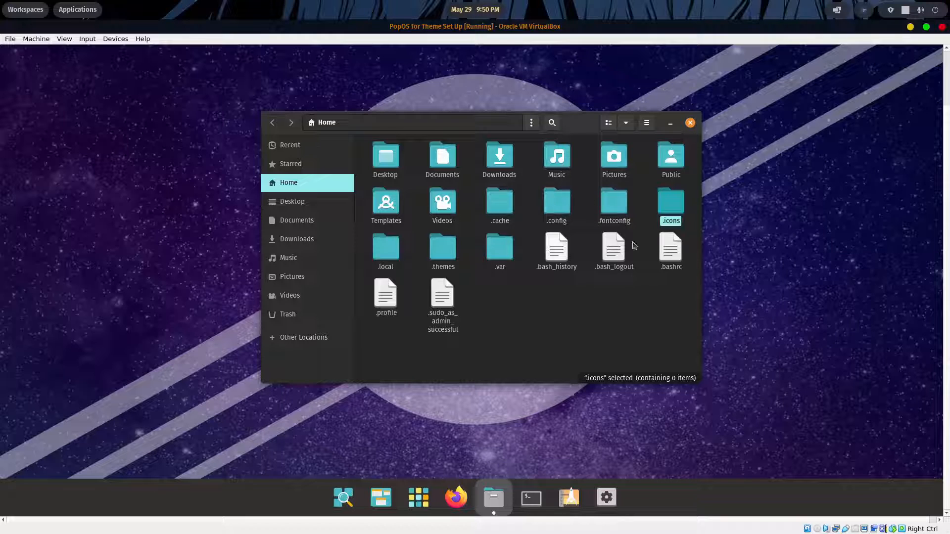
Turn off the display of hidden files in the Home folder and close the file manager.
click(645, 128)
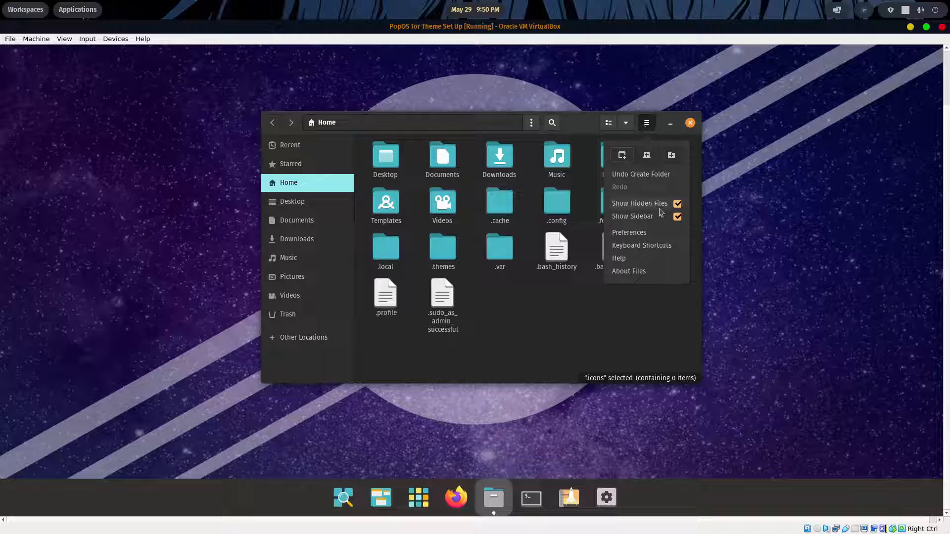
click(677, 203)
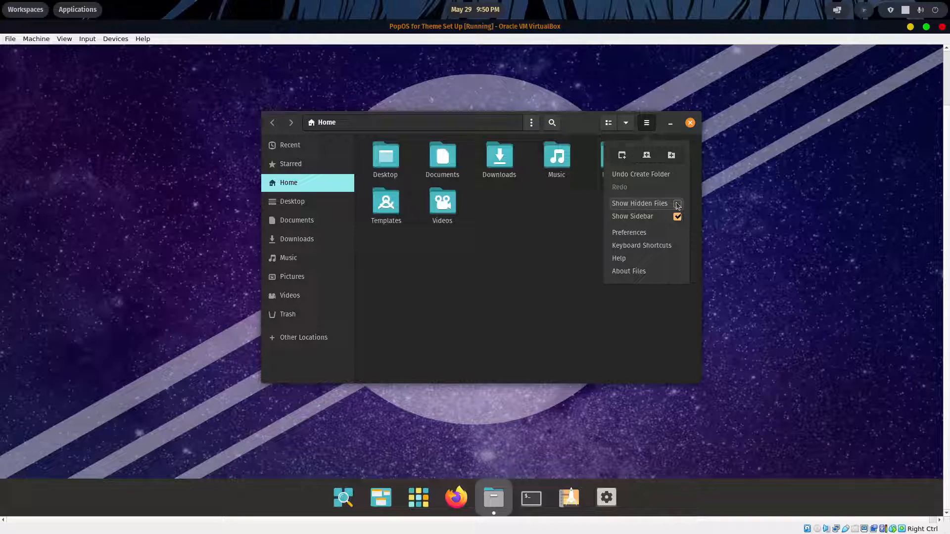
click(569, 214)
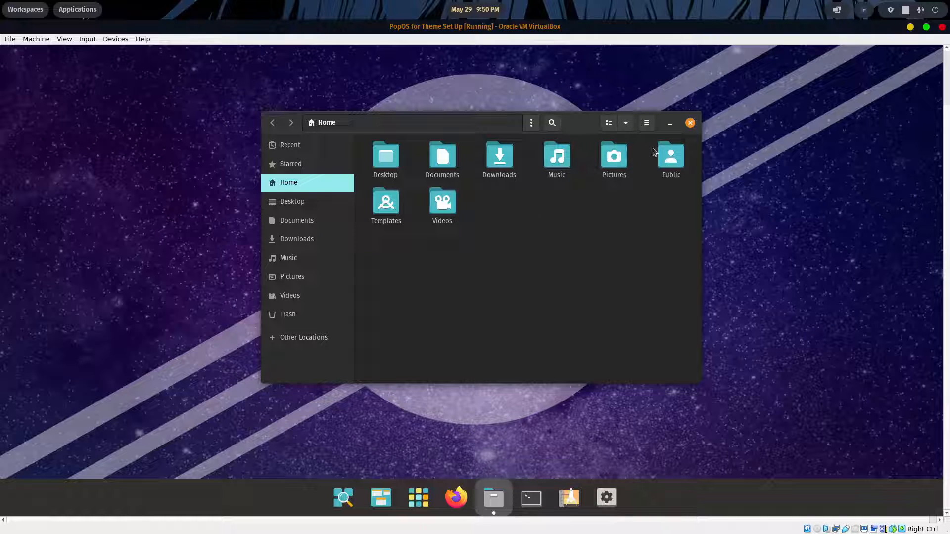
click(691, 124)
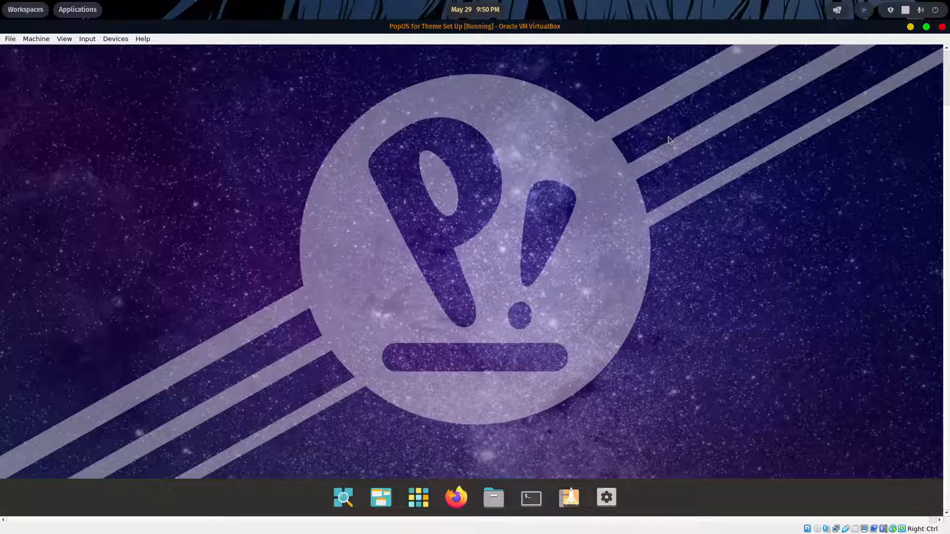
Open Extension Manager and install the User Themes extension from the online catalogue.
click(419, 497)
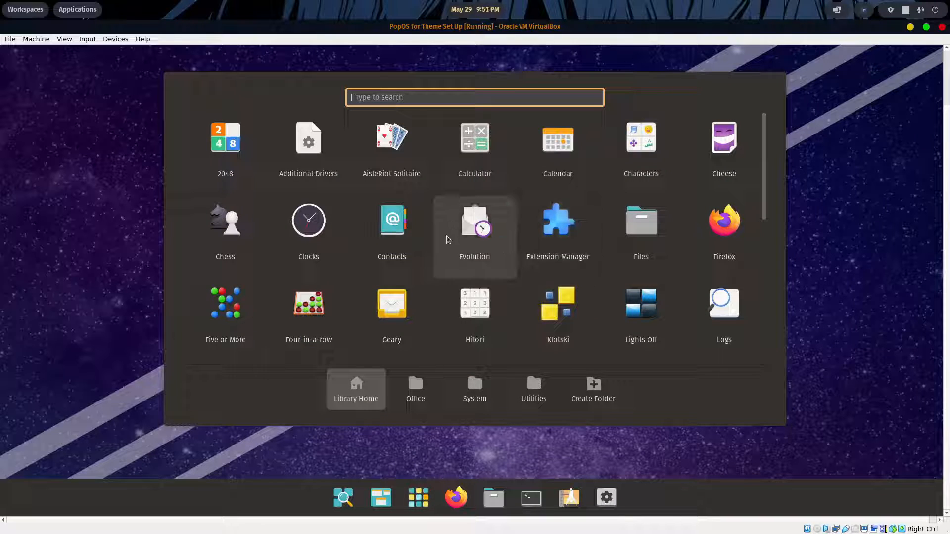
click(560, 222)
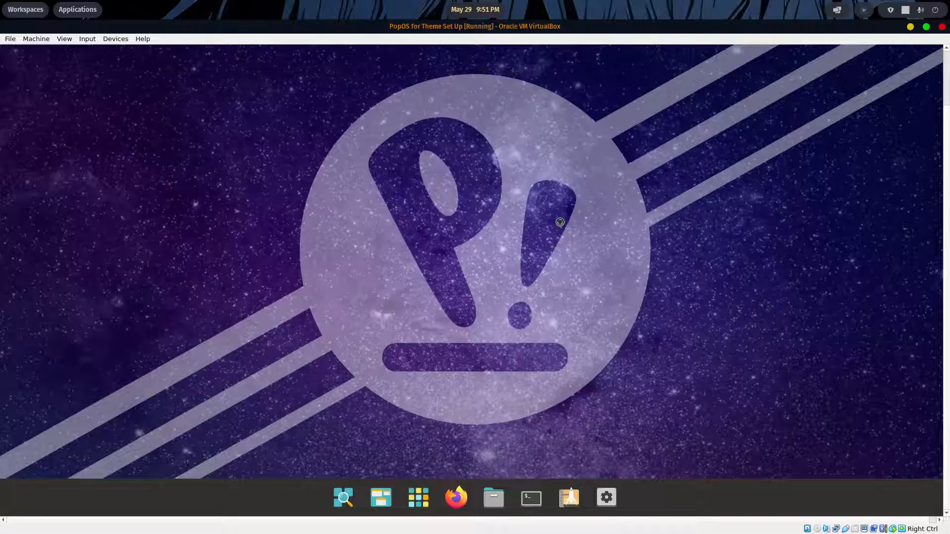
drag(363, 71, 569, 101)
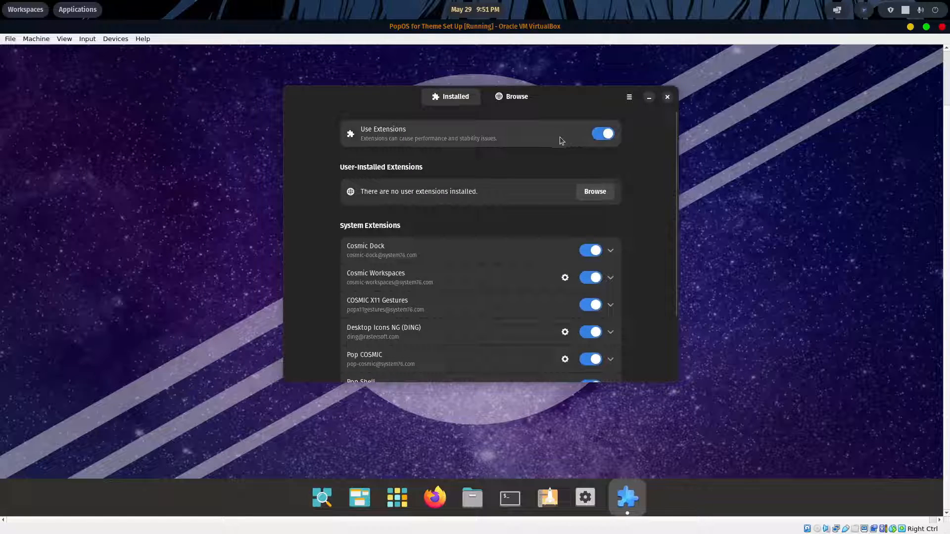
click(511, 98)
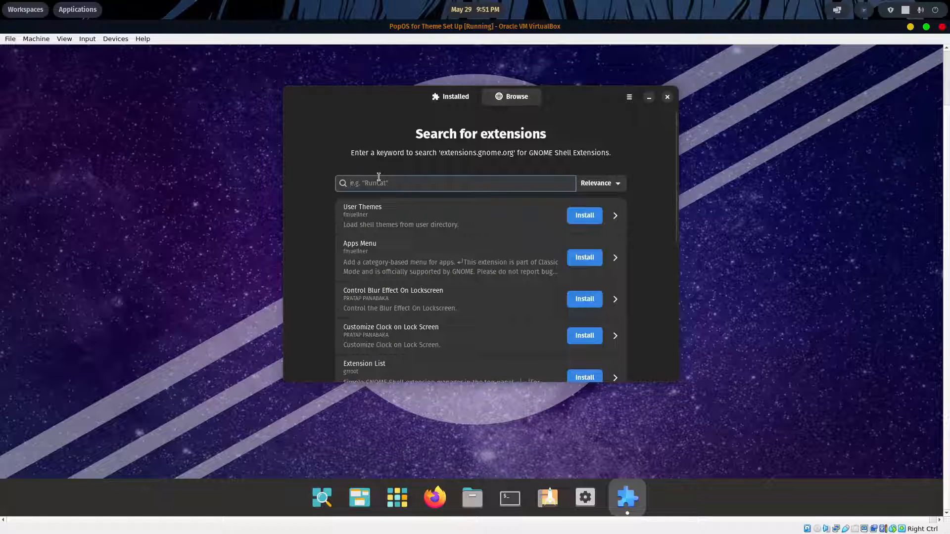
click(589, 217)
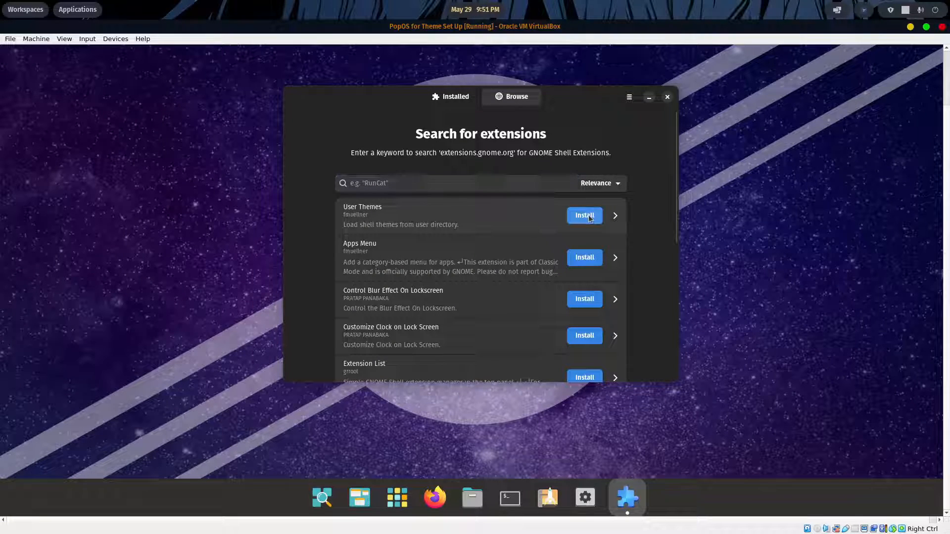
click(526, 289)
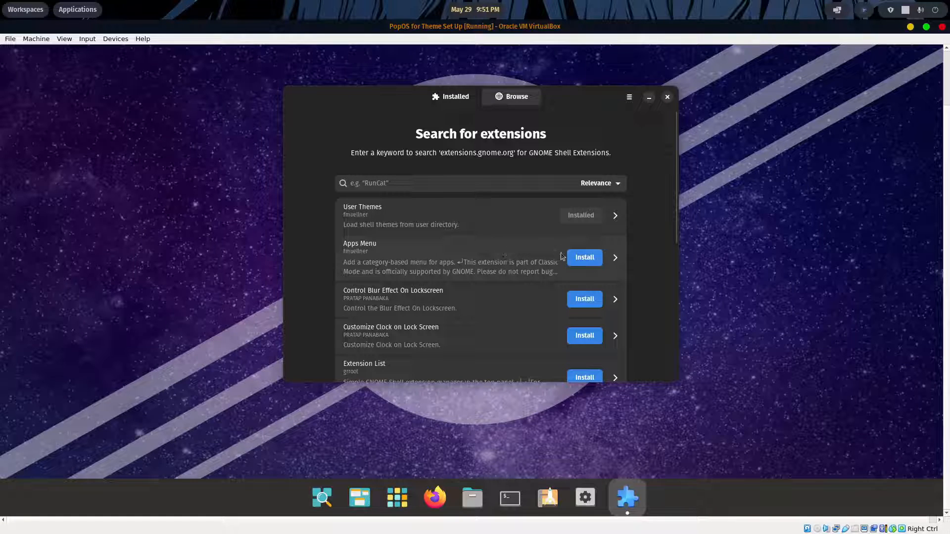
Install the Apps Menu extension and turn it off among the installed extensions.
click(582, 259)
click(518, 287)
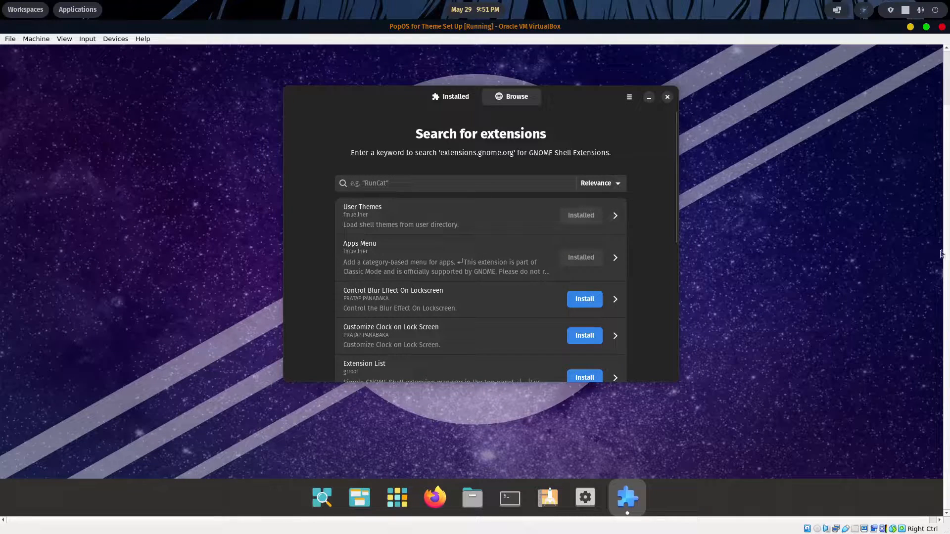
drag(947, 267, 945, 179)
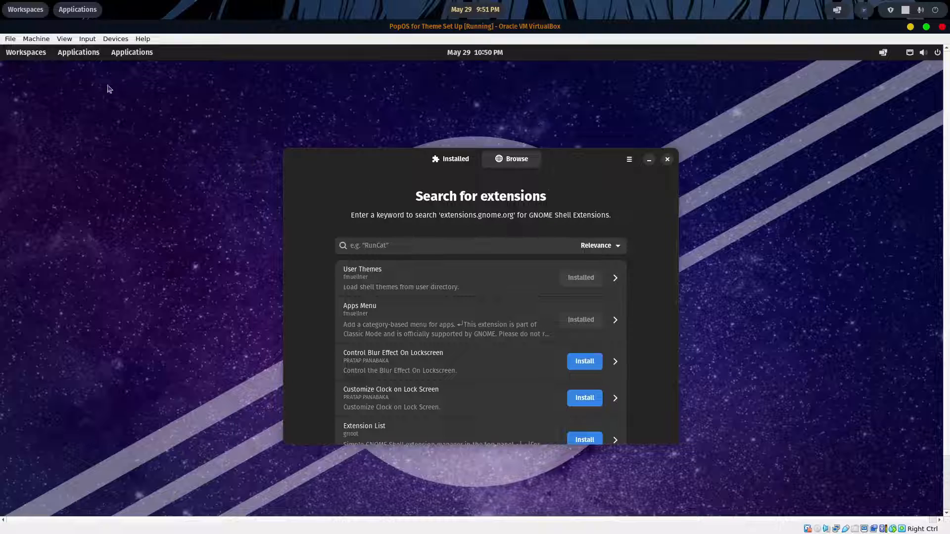
click(456, 160)
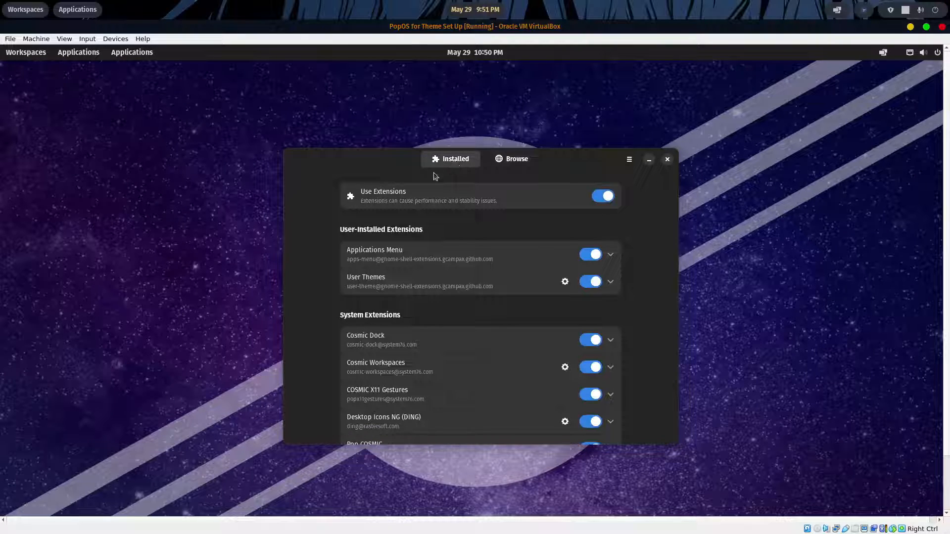
click(585, 255)
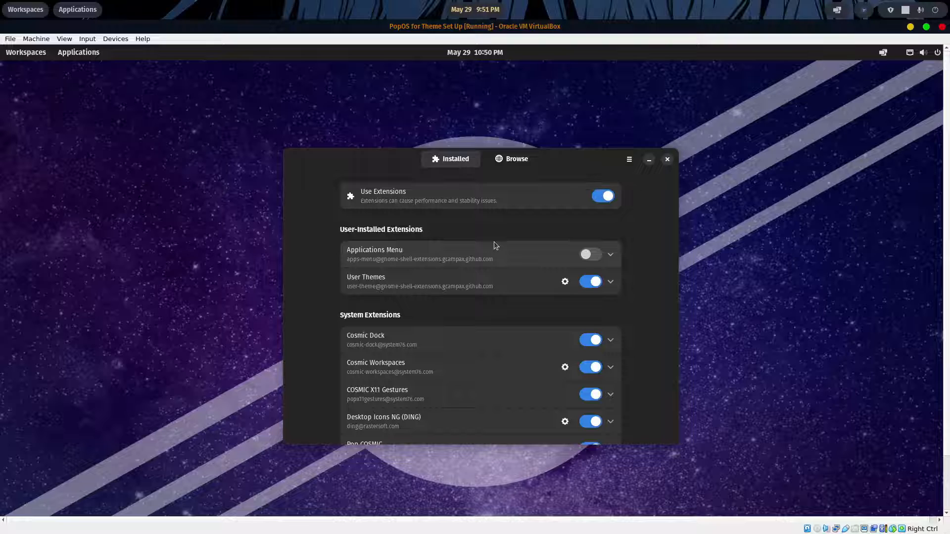
Search for "blur my shell", install the Blur my Shell extension and turn it off.
click(512, 159)
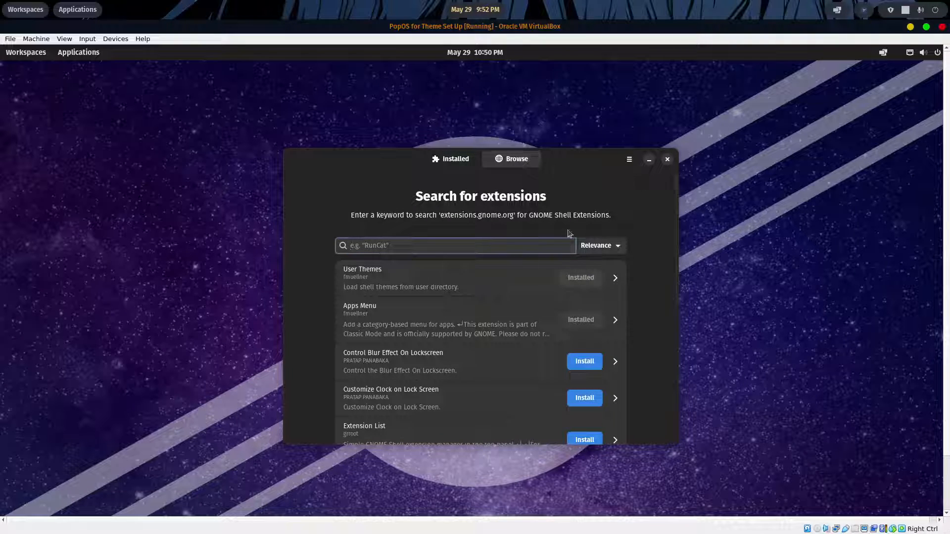
text(blur my shell)
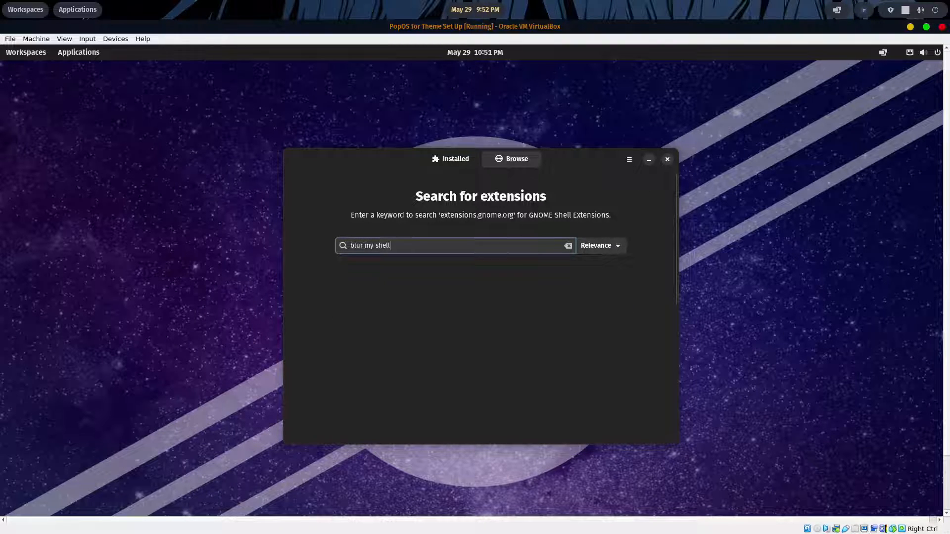
click(578, 323)
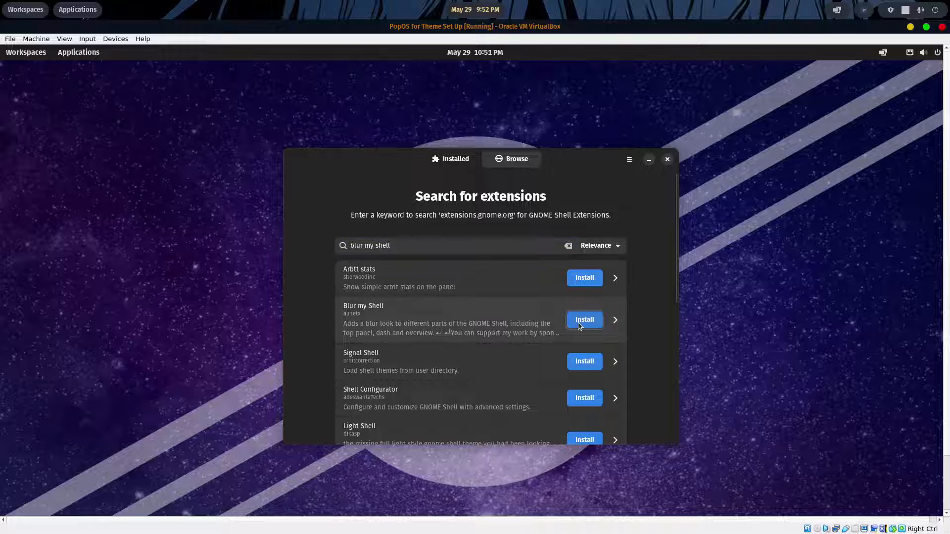
click(520, 346)
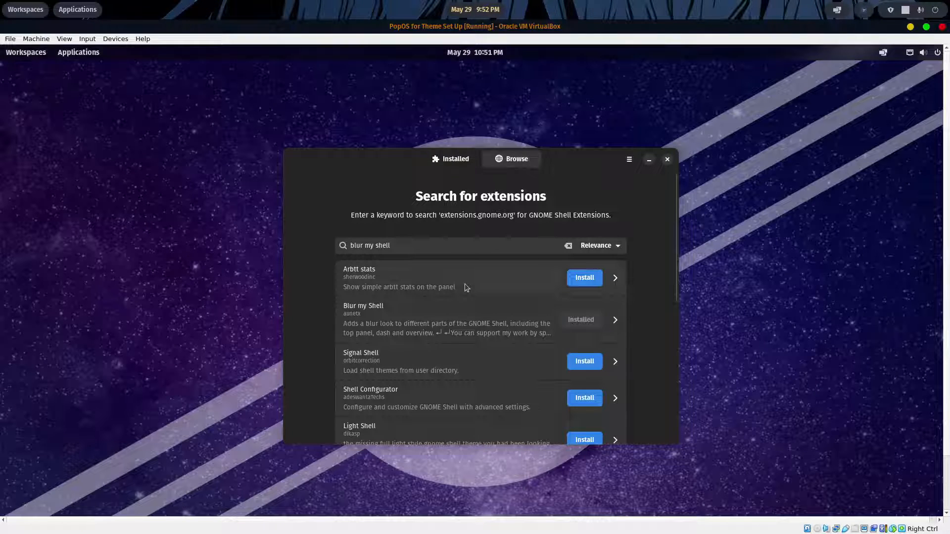
click(451, 160)
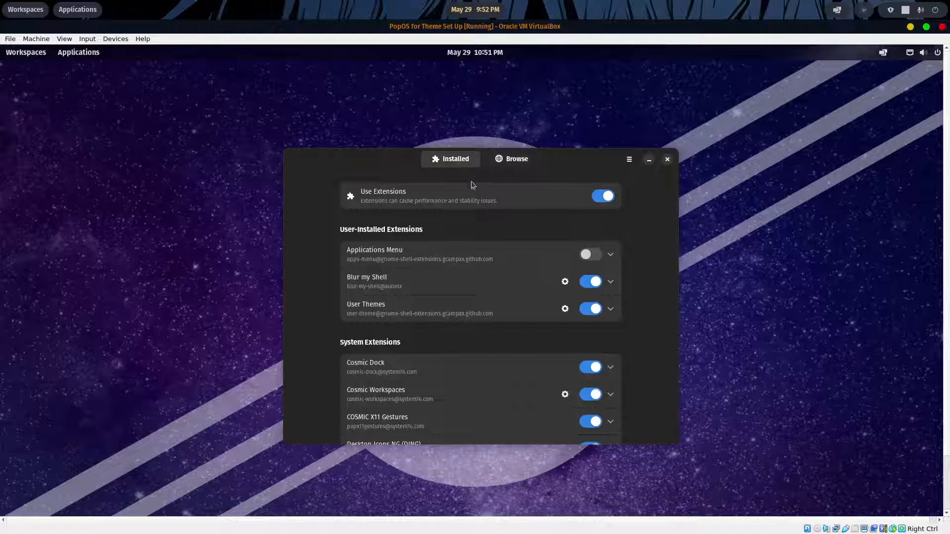
click(590, 284)
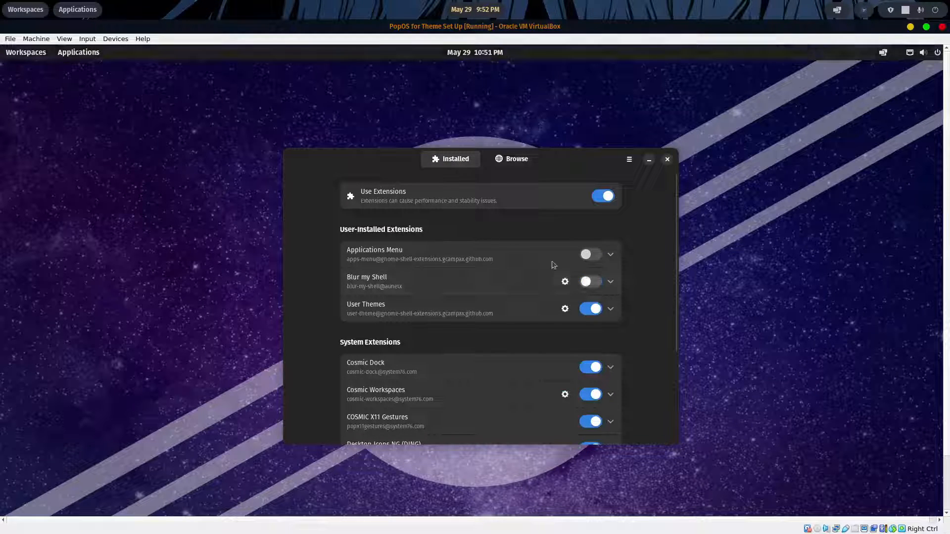
Search the extension catalogue for "compiz" and install the Compiz windows effect extension.
click(516, 159)
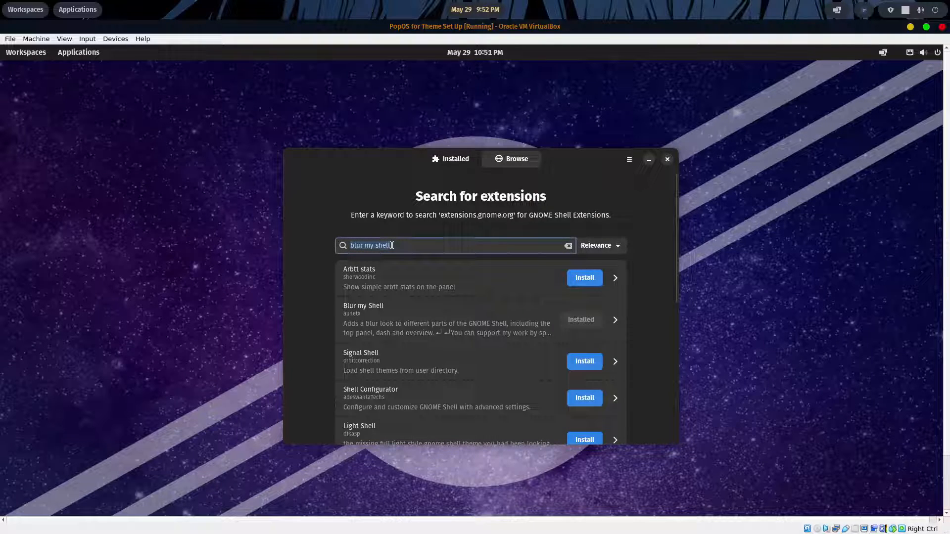
text(compiz)
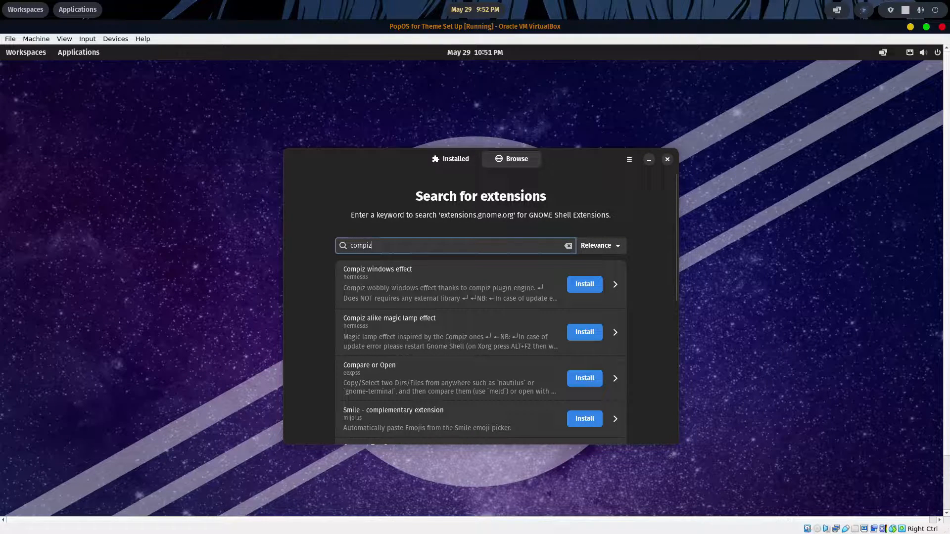
click(583, 284)
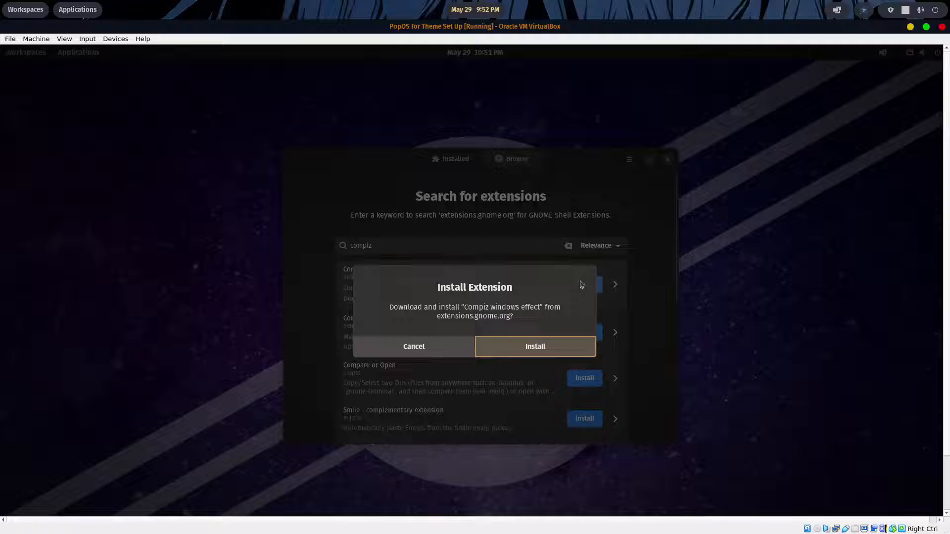
click(515, 347)
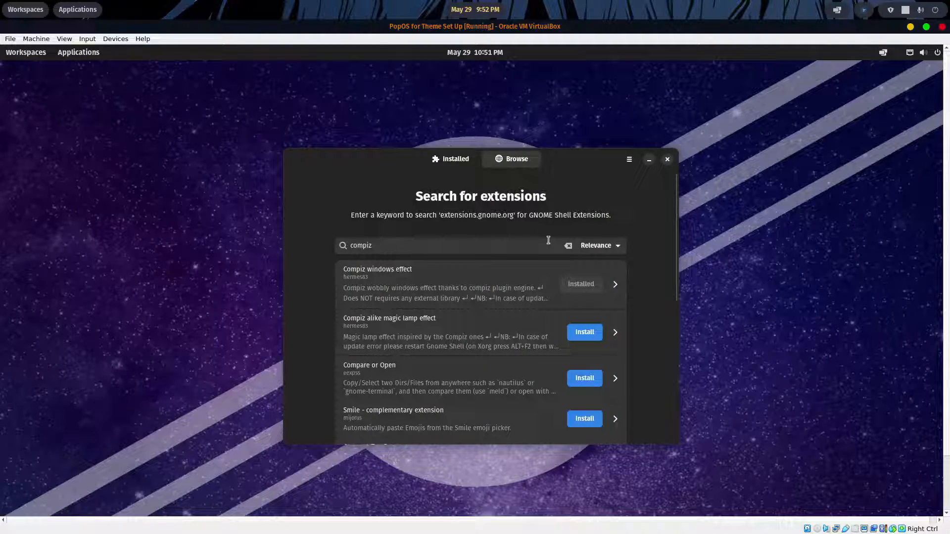
Test the wobbly effect by moving the Extension Manager window, and turn off the Compiz windows effect extension.
drag(587, 157, 612, 142)
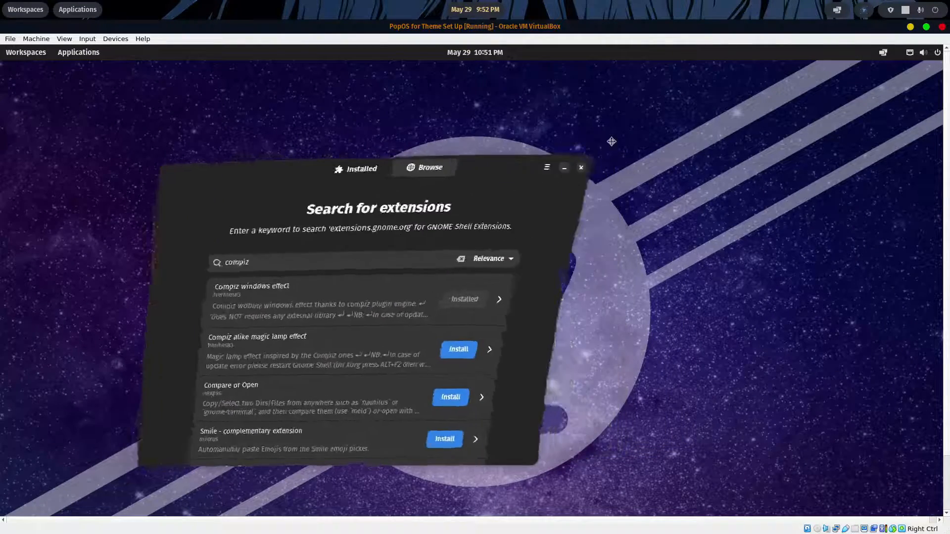
click(465, 141)
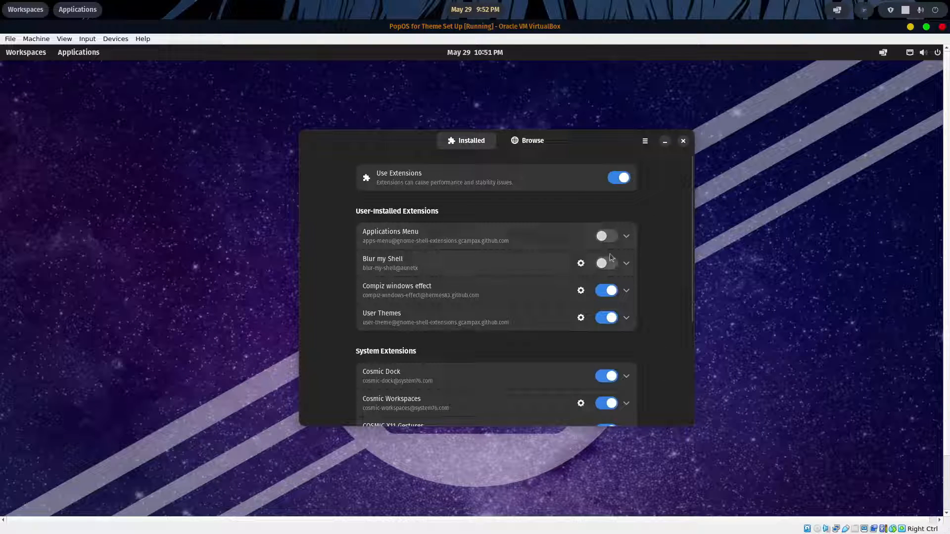
click(607, 291)
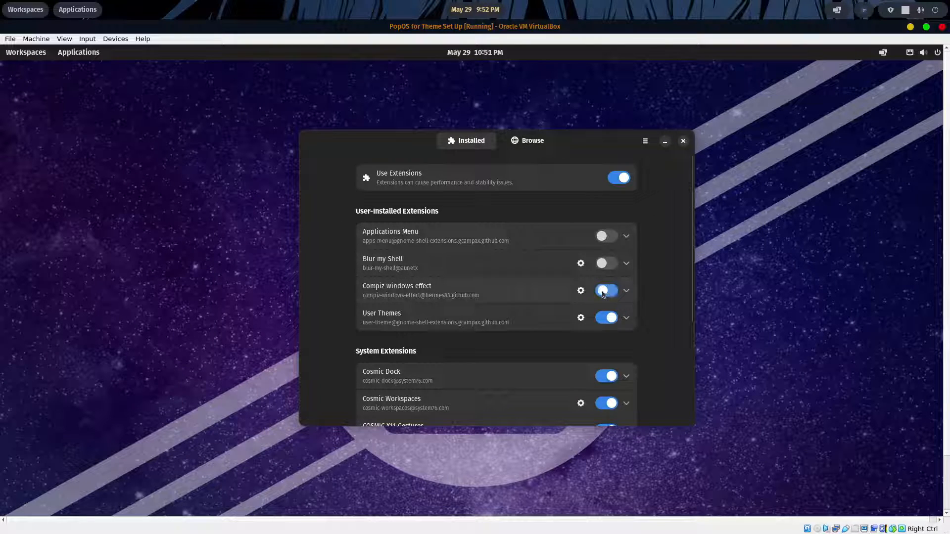
Search for "burn my w", install the Burn My Windows extension and turn it off.
click(526, 141)
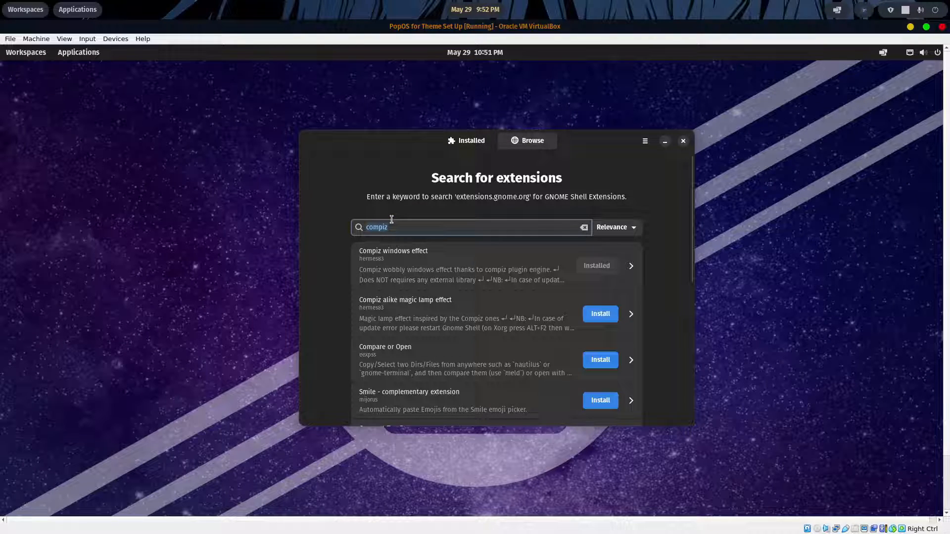
text(burn my w)
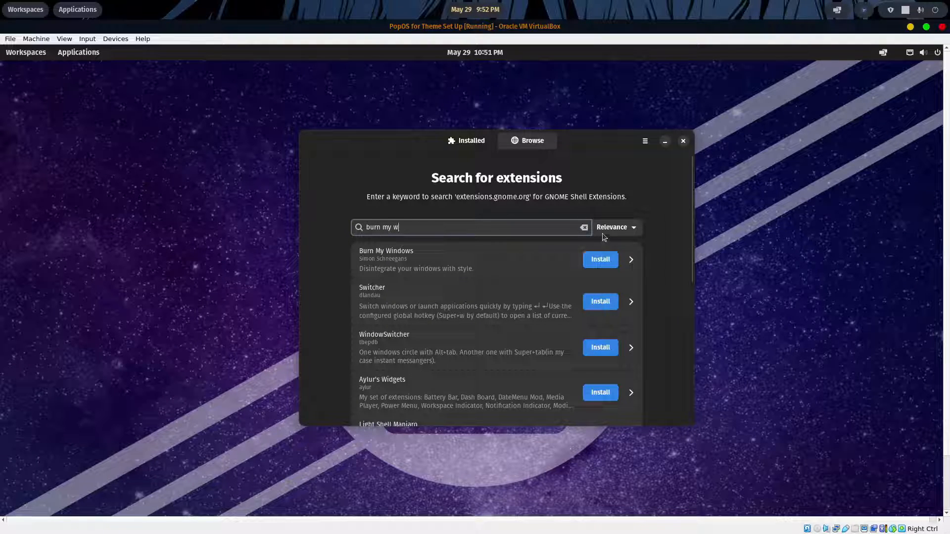
click(600, 259)
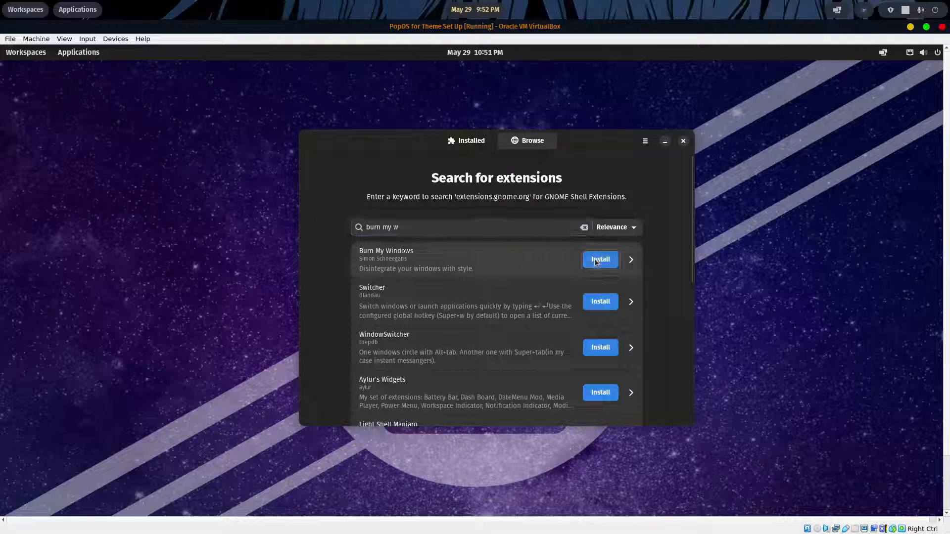
click(538, 346)
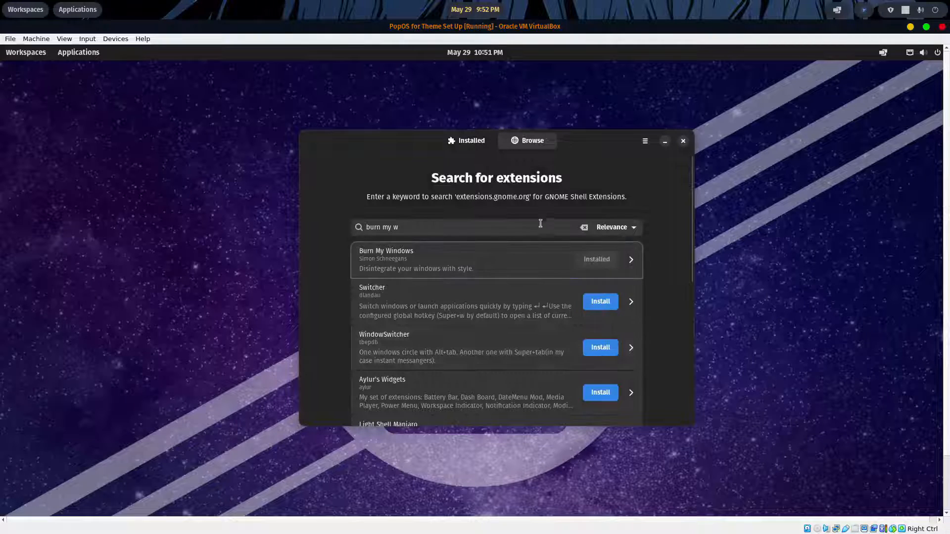
click(478, 144)
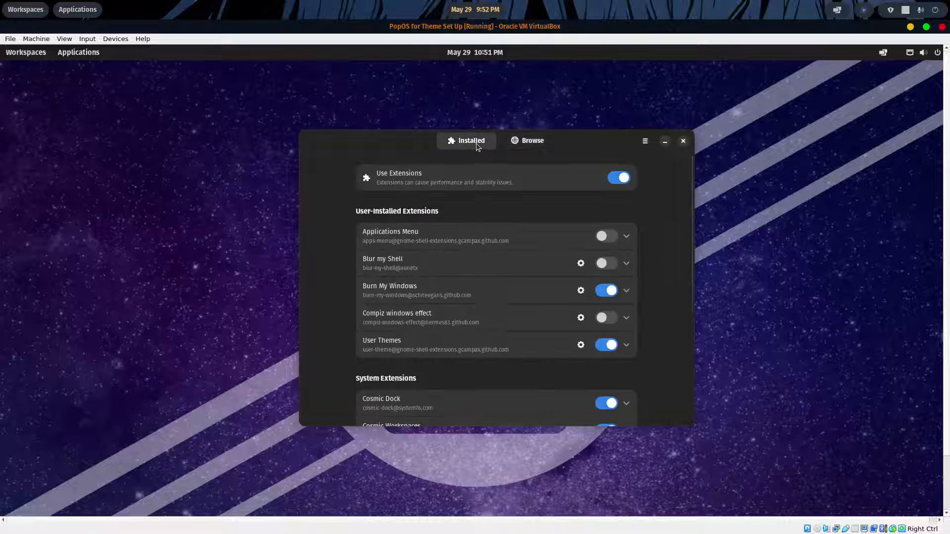
click(608, 294)
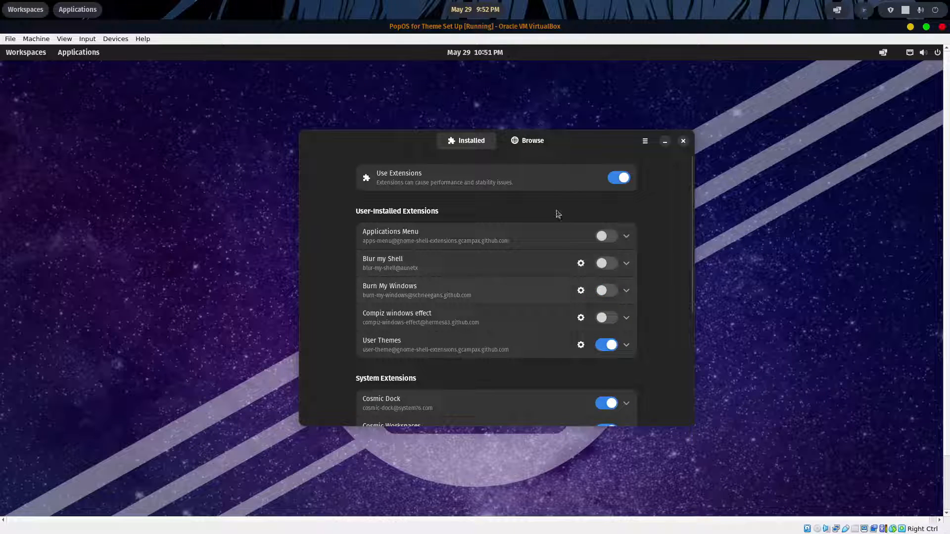
Search the extension catalogue for "top bar" and install the Top Bar Organizer extension.
click(517, 144)
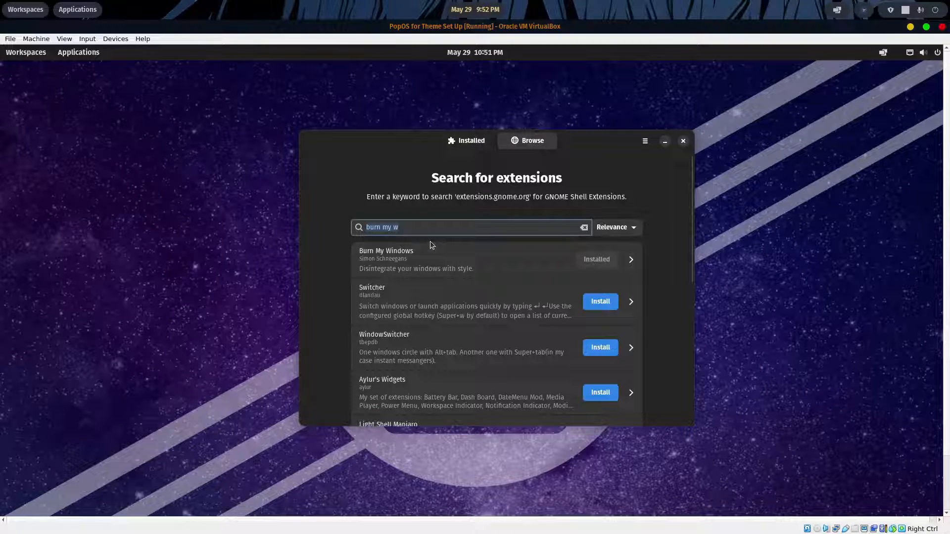
text(top bar)
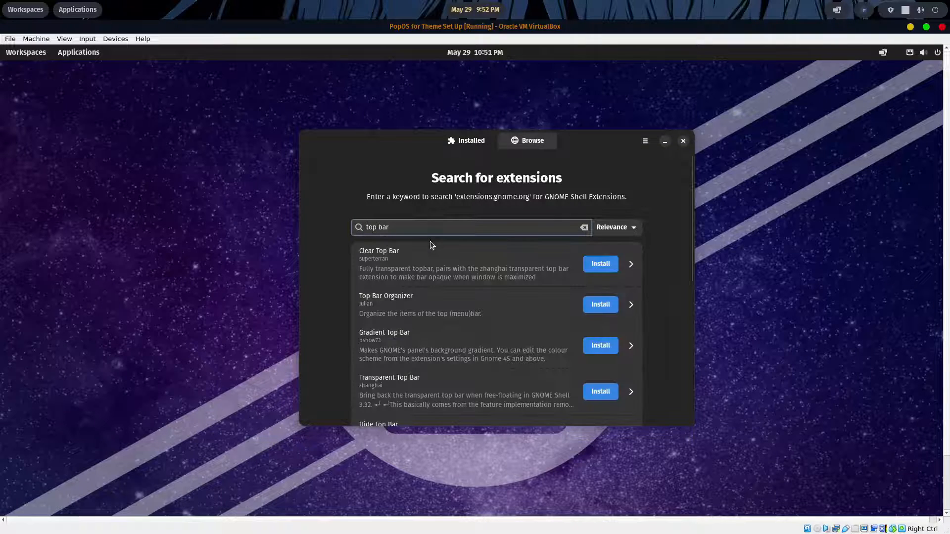
click(594, 306)
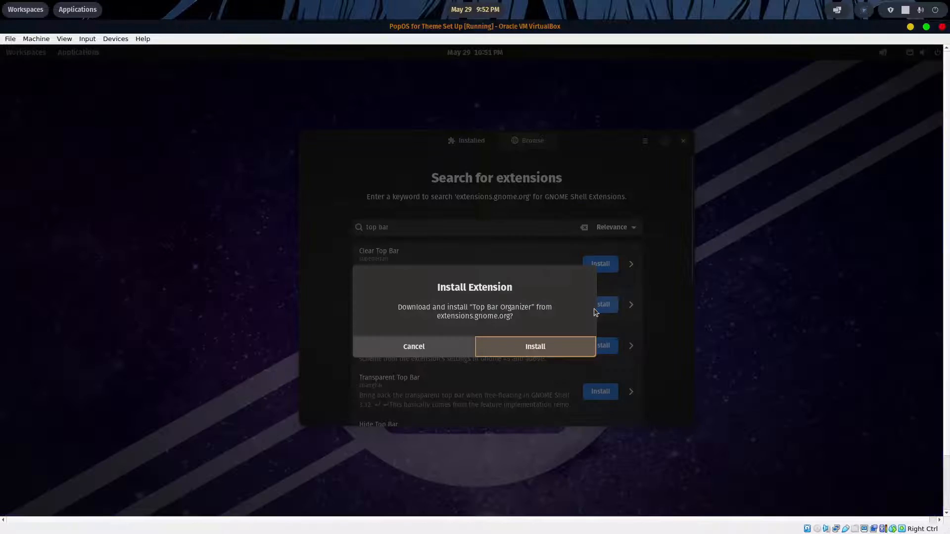
click(528, 348)
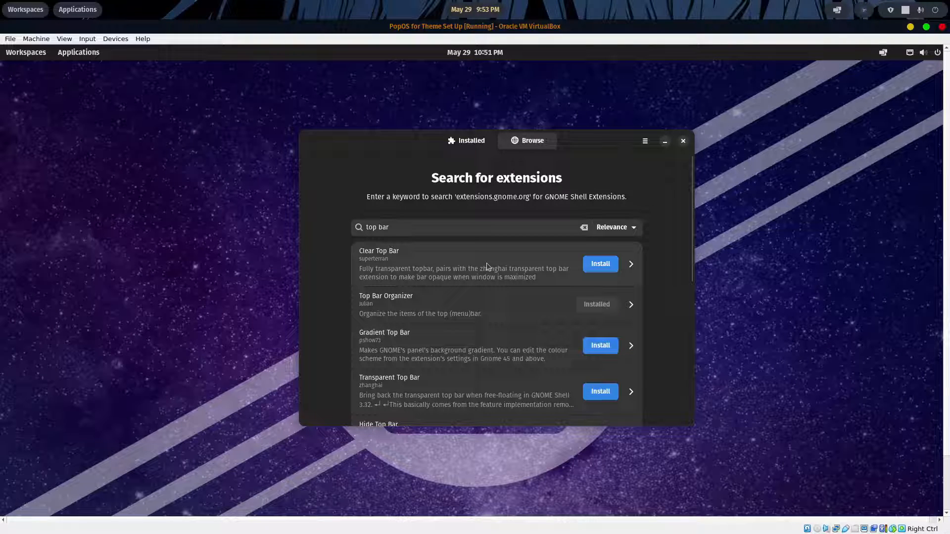
Search the extension catalogue for "privacy" and install the Privacy Quick Settings extension.
click(374, 228)
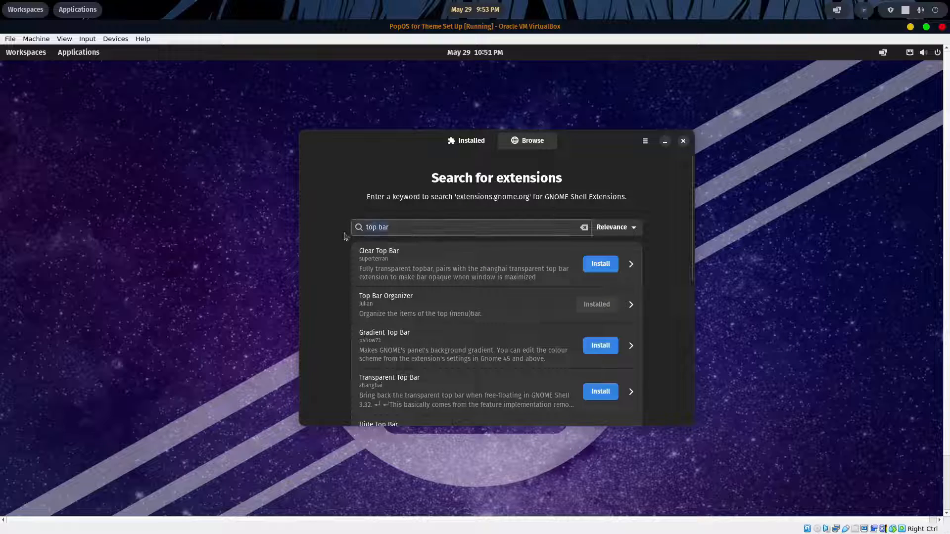
text(privacy)
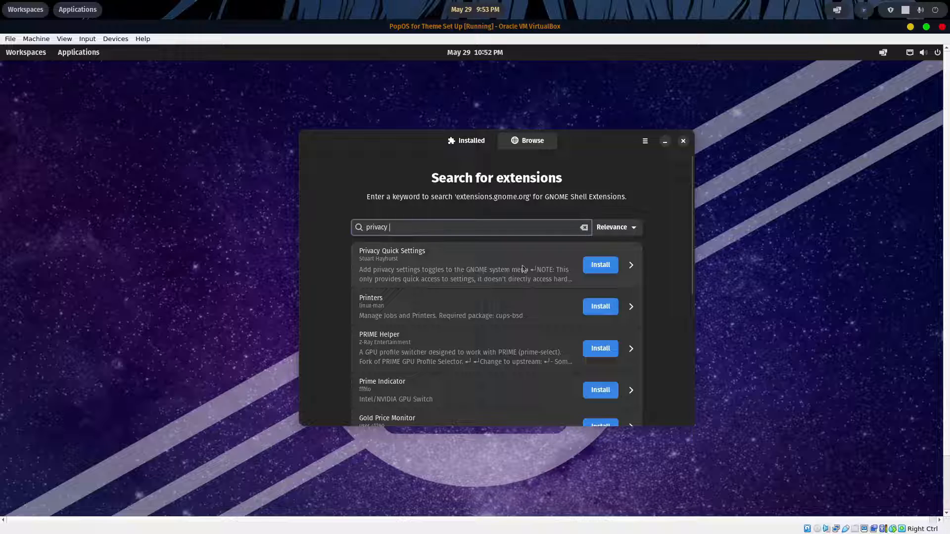
click(589, 268)
click(499, 343)
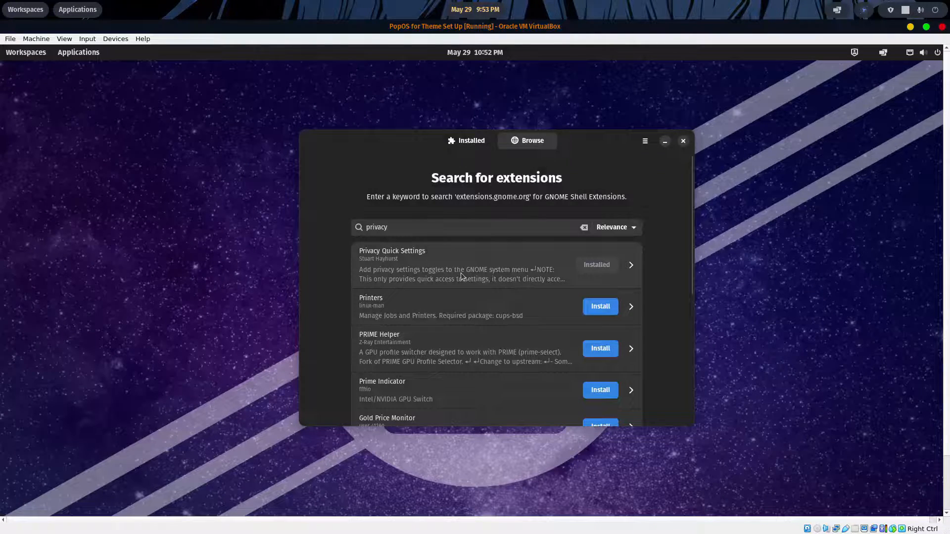
Search for "place status indicator", install the Places Status Indicator extension and check the list of installed extensions.
click(365, 231)
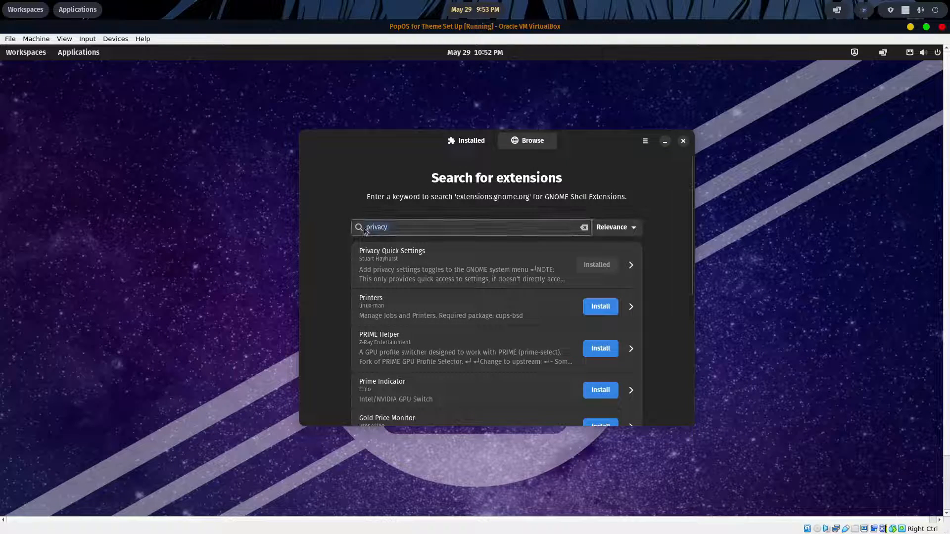
text(place status indicator)
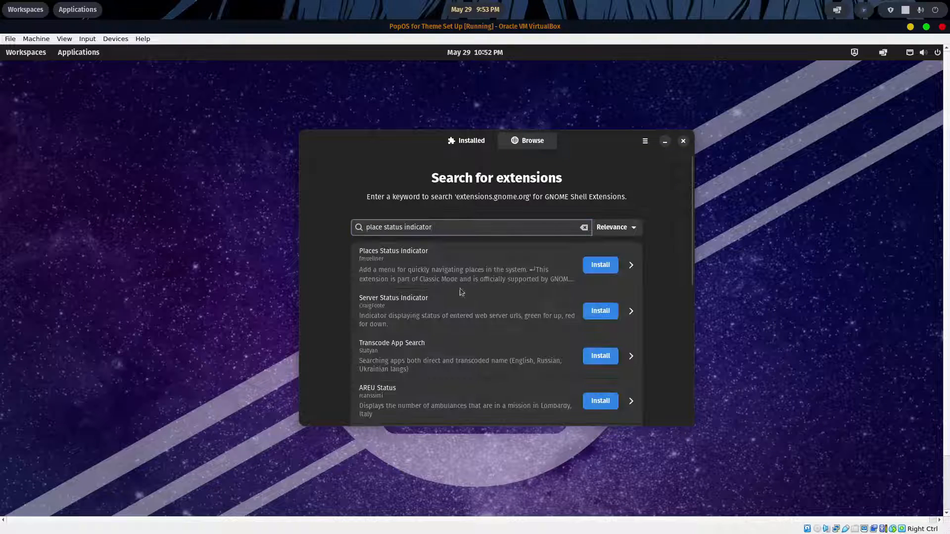
click(604, 266)
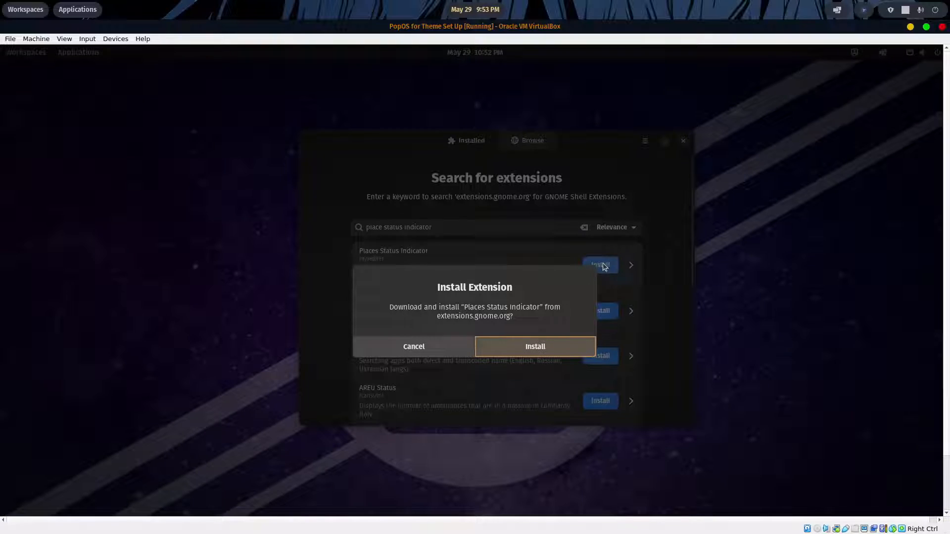
click(531, 343)
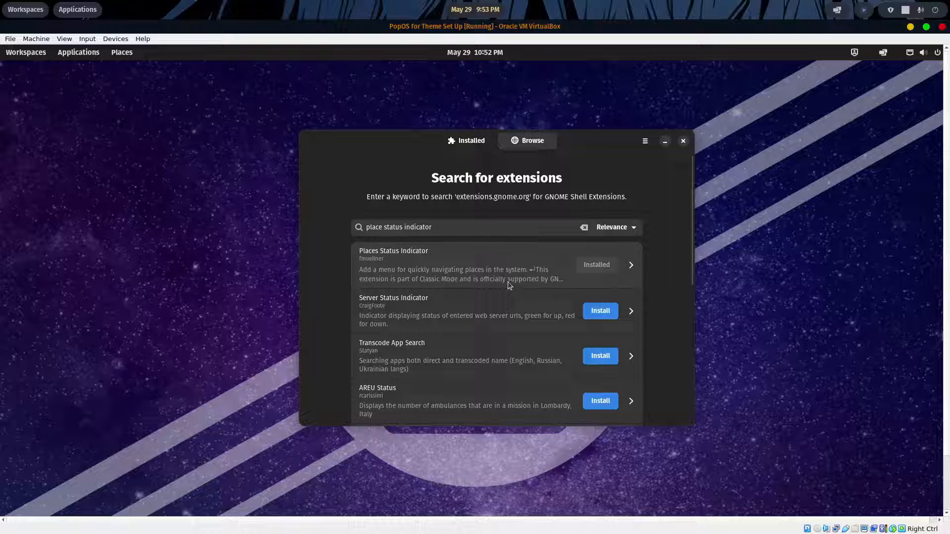
click(476, 144)
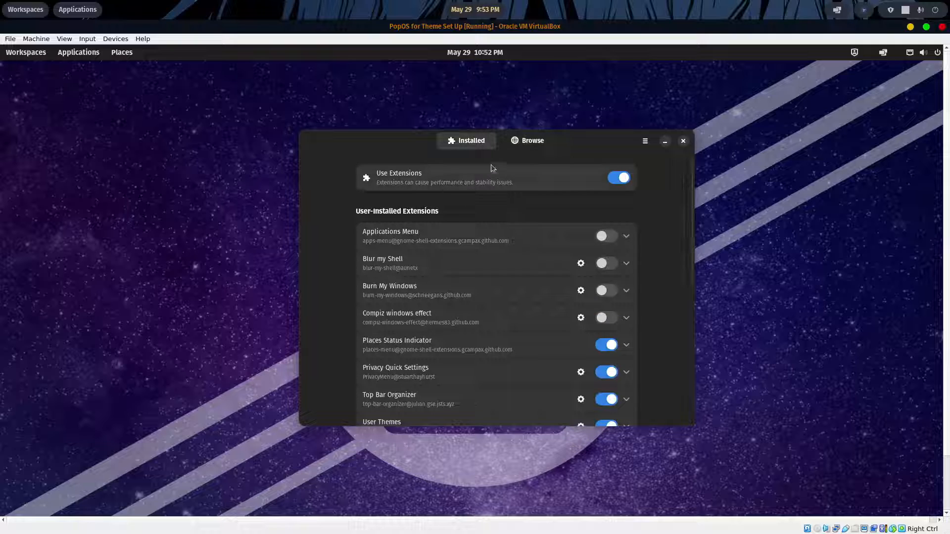
Search the extension catalogue for "dash to" and install the Dash to Dock extension.
click(528, 141)
drag(434, 227, 359, 229)
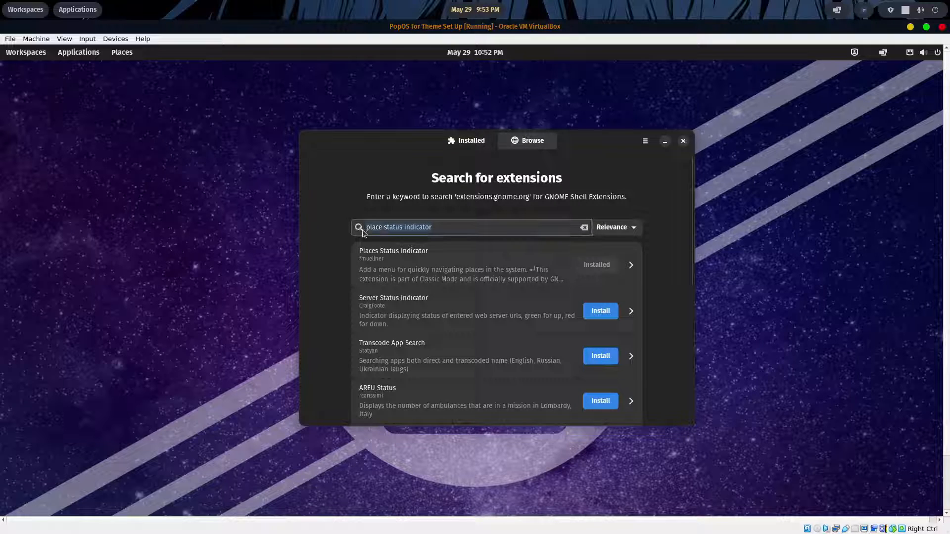
text(dash to)
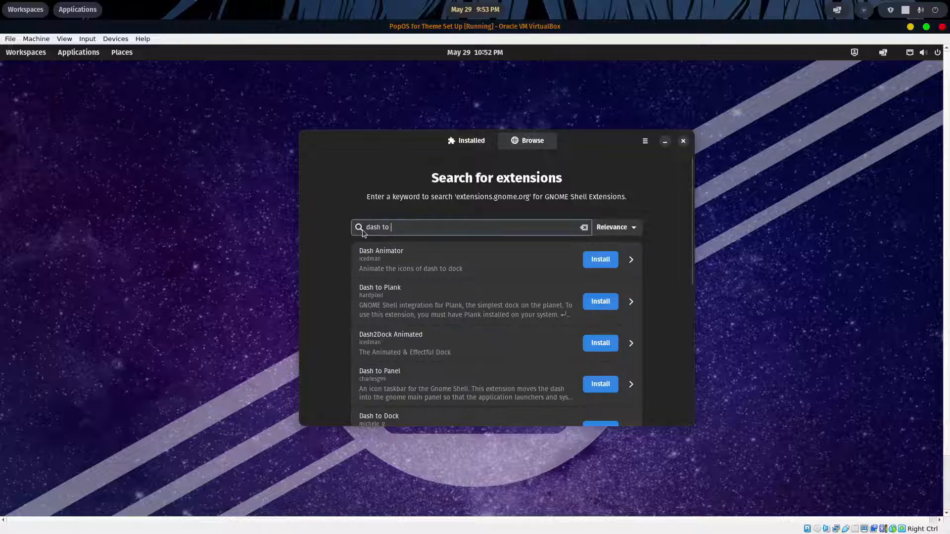
scroll(445, 347, down, 2)
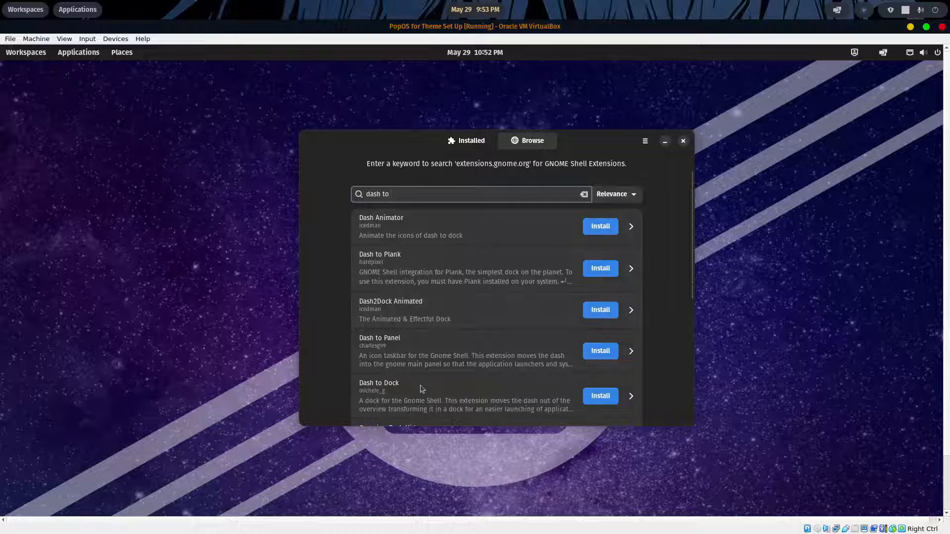
click(601, 396)
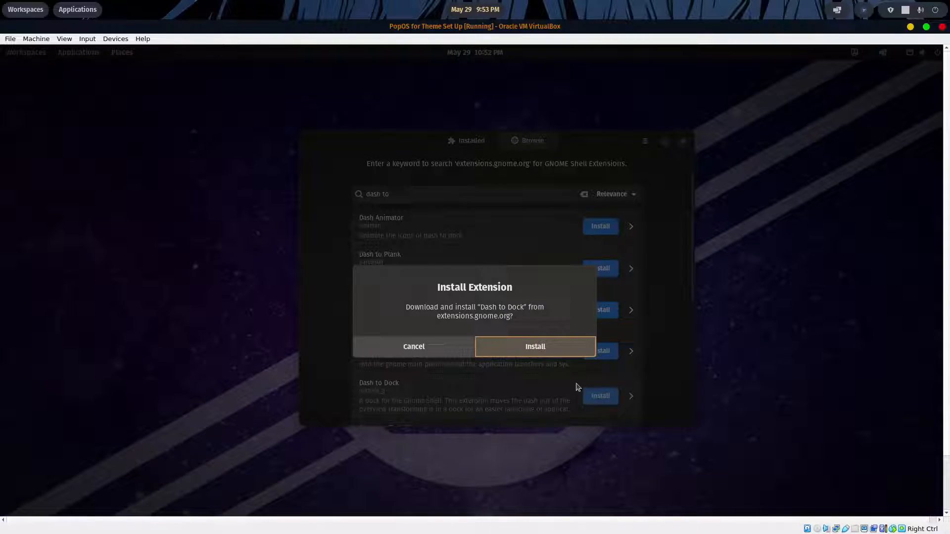
click(520, 347)
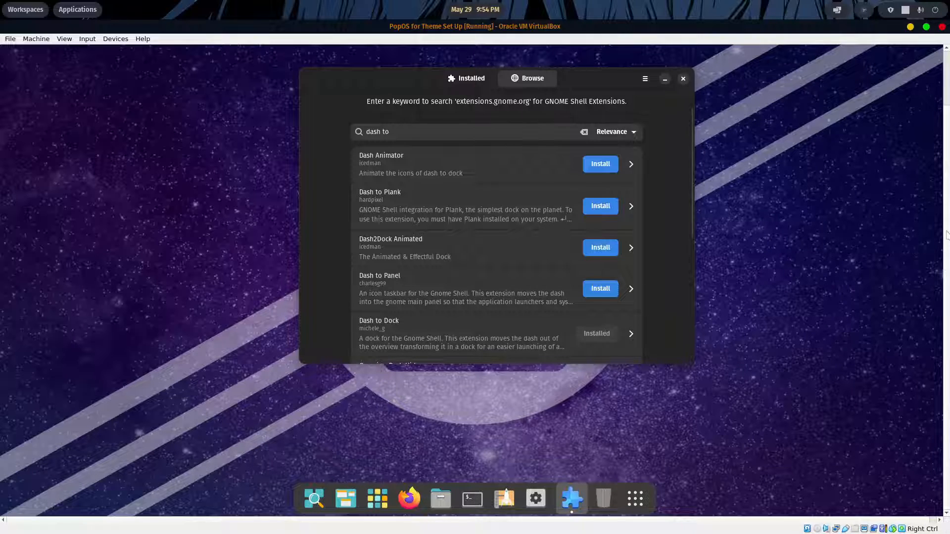
Search the extension catalogue for "logo menu" and install the Logo Menu extension.
drag(946, 235, 946, 174)
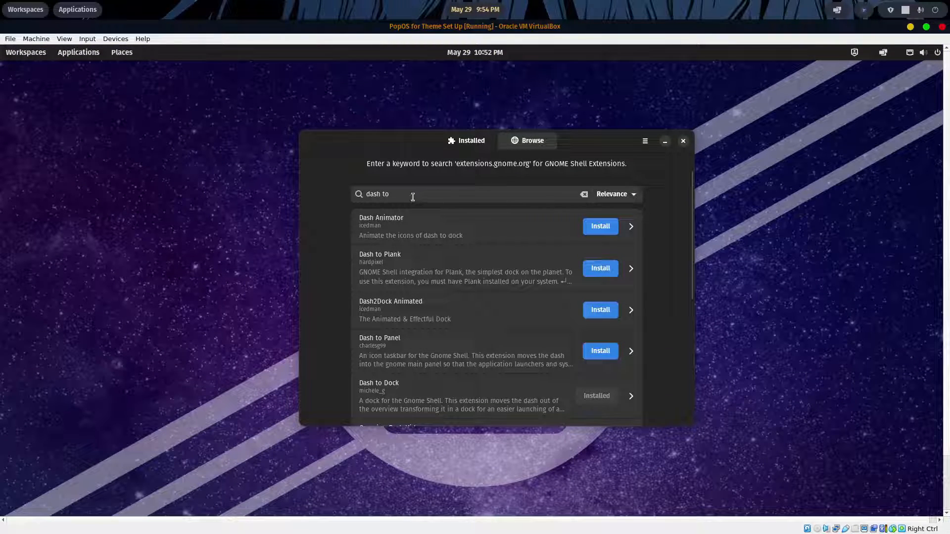
click(357, 200)
text(logo menu)
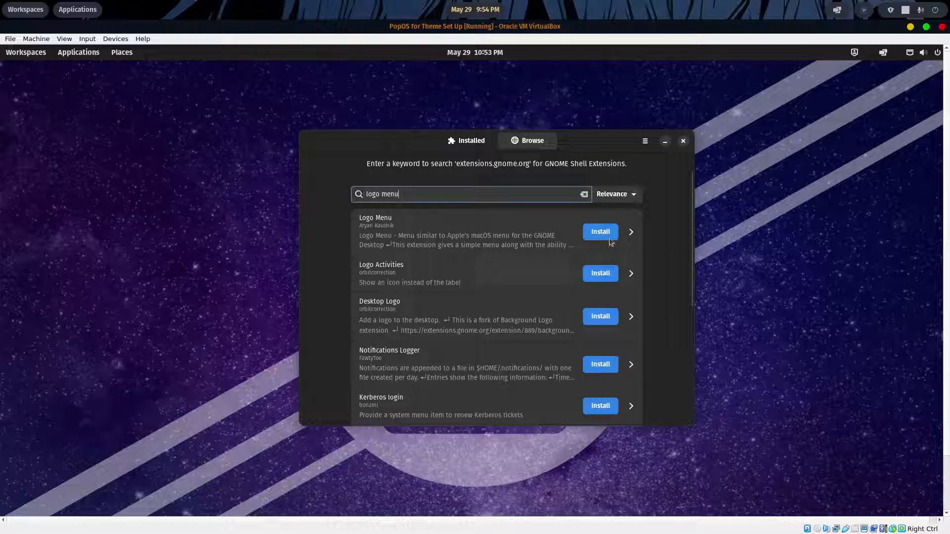
click(607, 237)
click(518, 343)
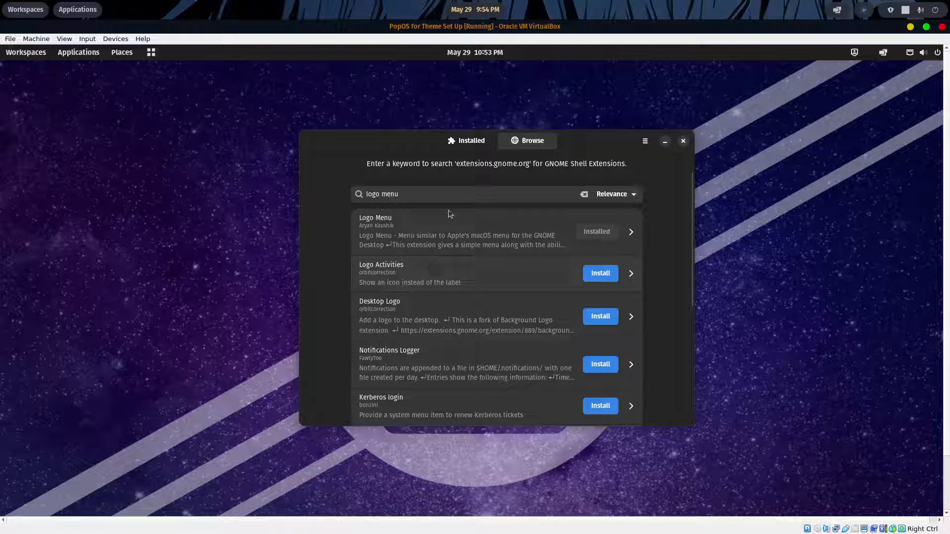
Search the extension catalogue for "lock scre" and install the Lock screen background extension.
drag(422, 195, 376, 195)
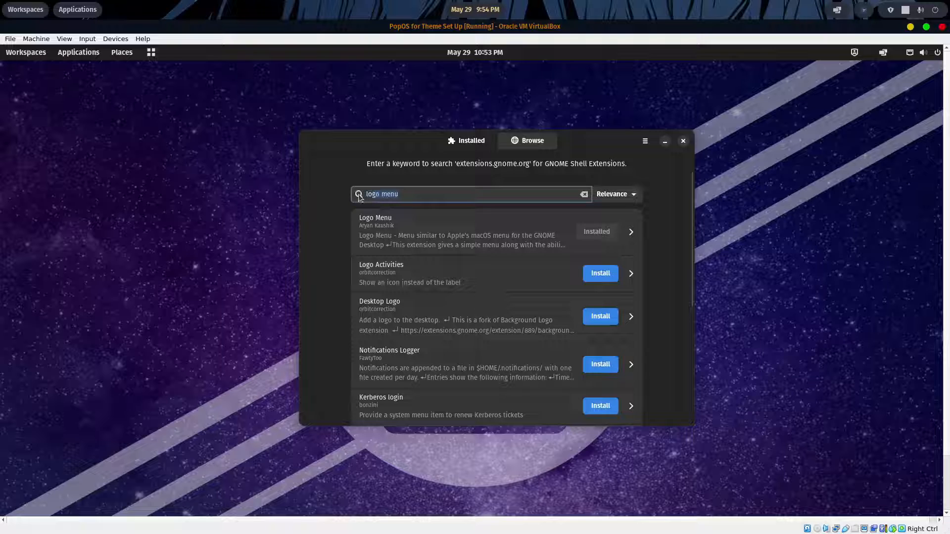
text(lock s)
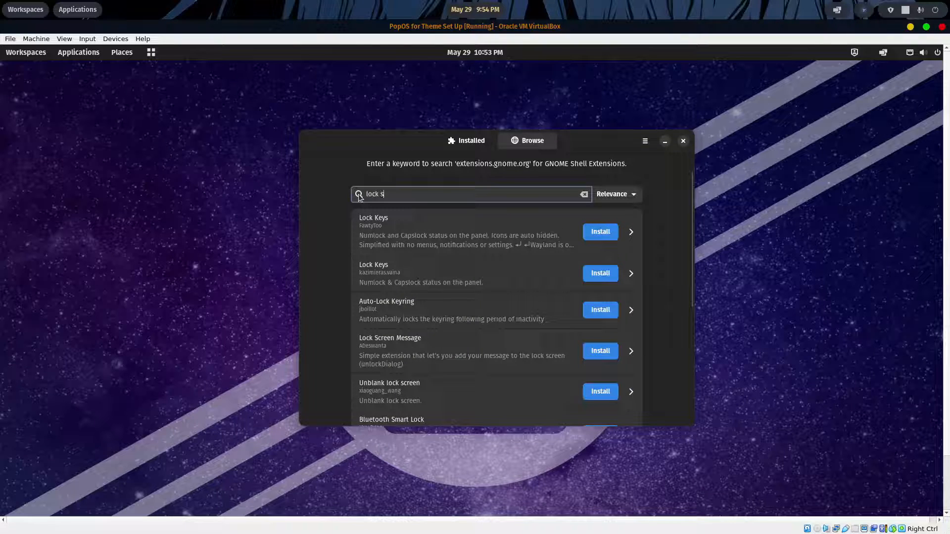
text(cre)
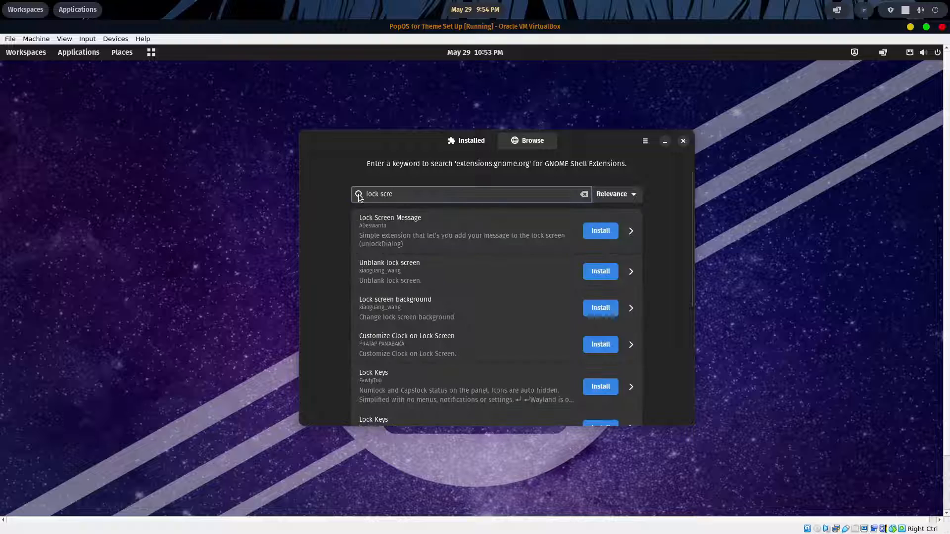
click(596, 309)
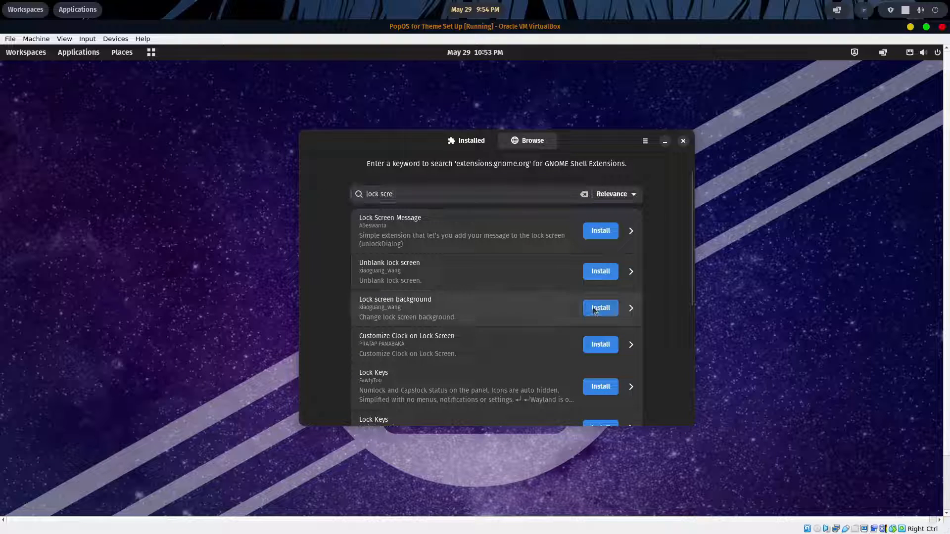
click(518, 341)
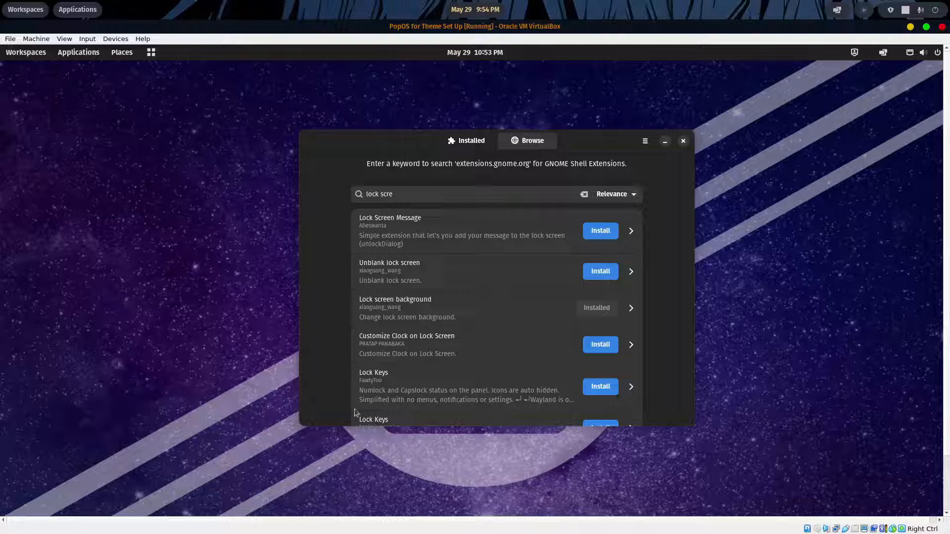
Clear the extension search and look through the catalogue's default list of extensions.
click(584, 194)
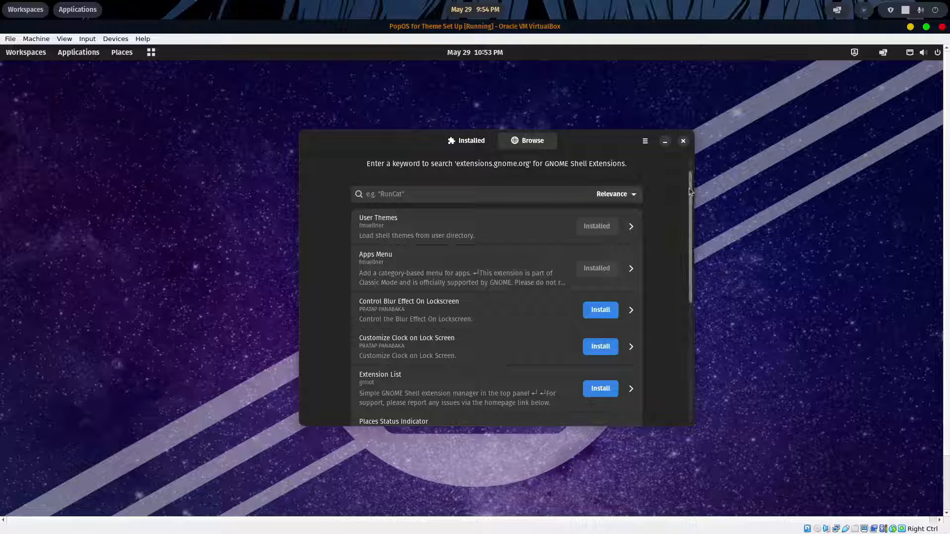
drag(691, 192, 678, 307)
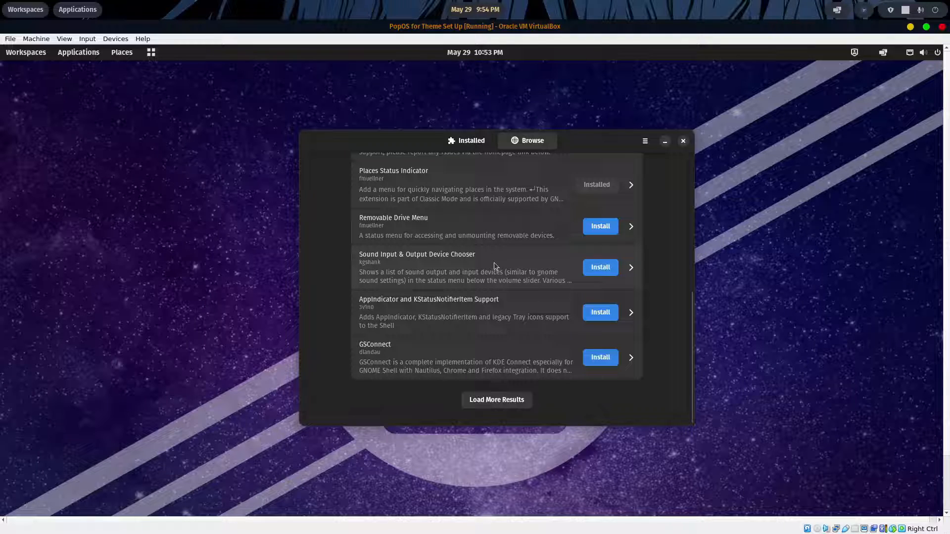
scroll(494, 266, up, 5)
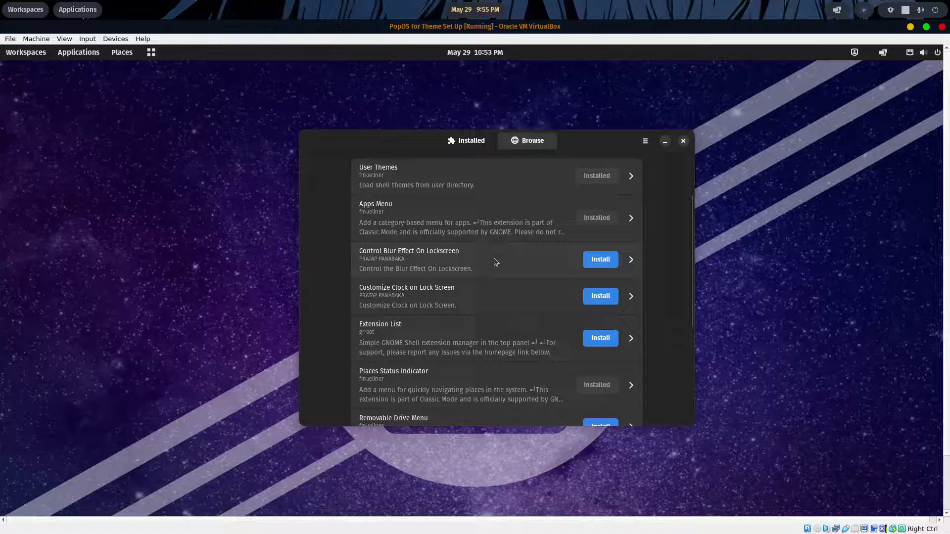
Turn off the installed Lock screen background, Logo Menu, Places Status Indicator, Privacy Quick Settings and Top Bar Organizer extensions.
click(468, 143)
scroll(551, 279, down, 2)
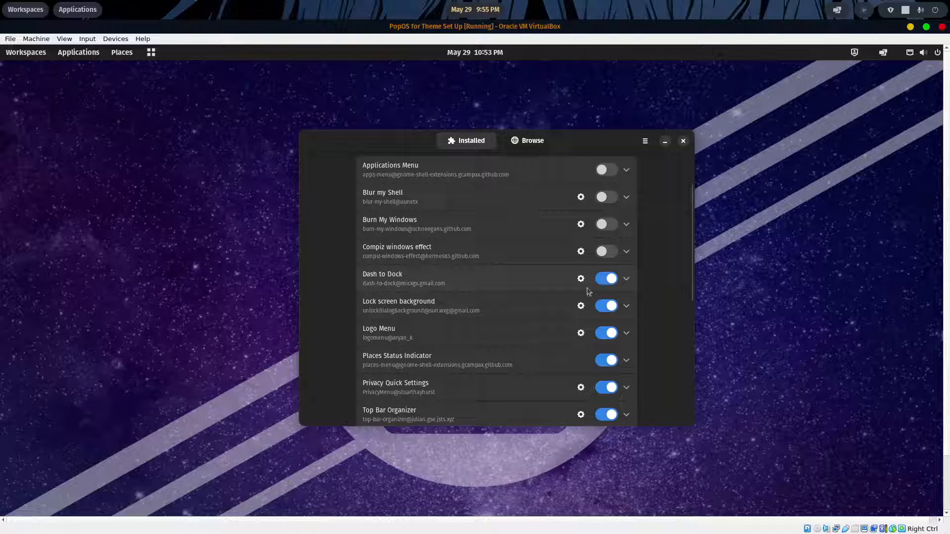
click(603, 307)
click(605, 334)
click(605, 361)
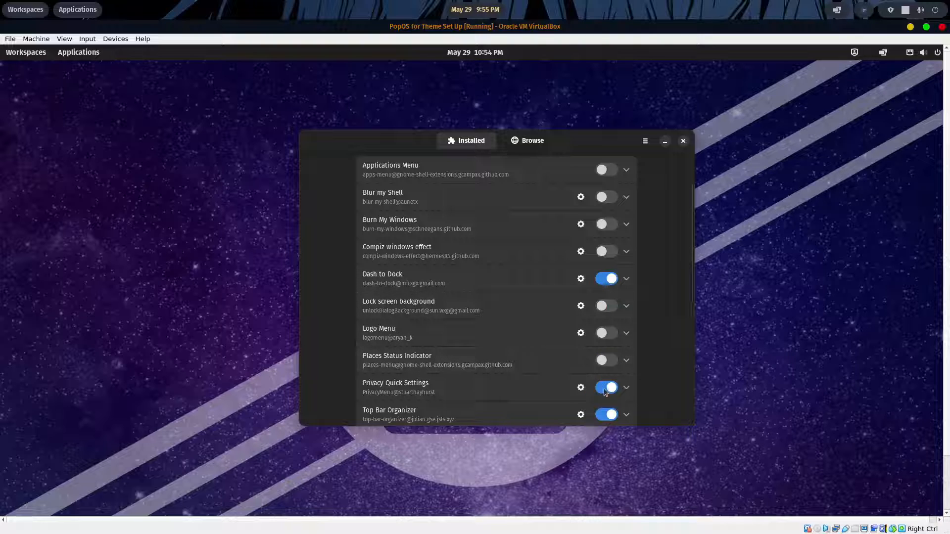
click(606, 389)
click(607, 415)
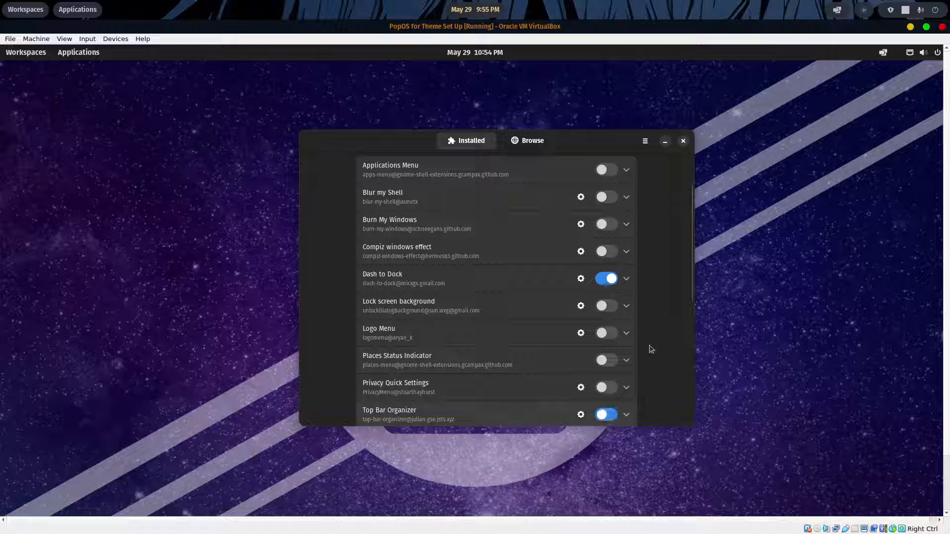
Review the on/off states in the list of installed extensions and close Extension Manager.
scroll(686, 287, down, 5)
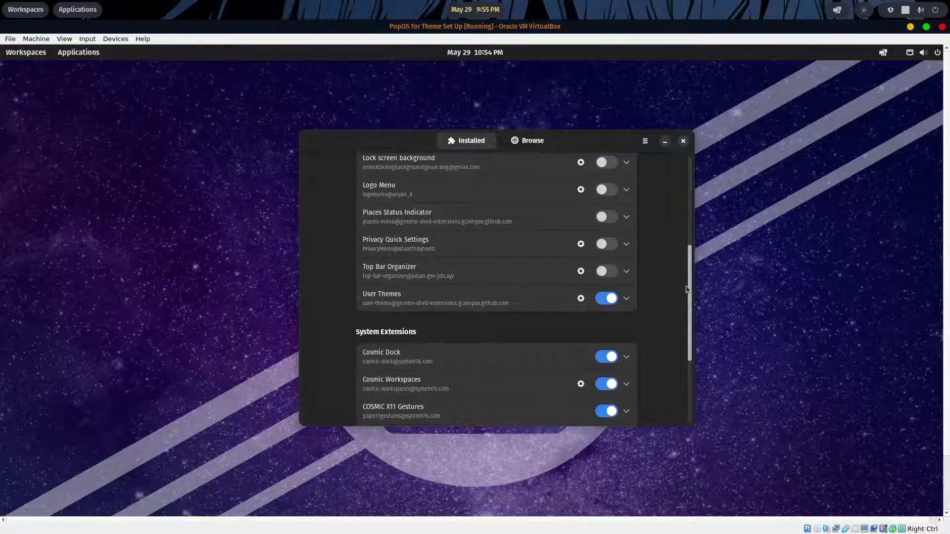
scroll(686, 286, up, 5)
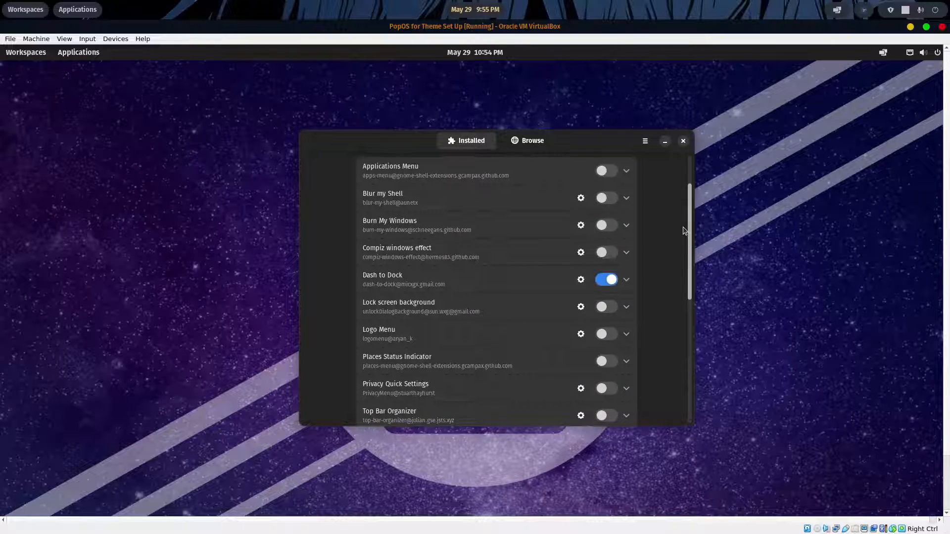
scroll(684, 218, up, 3)
scroll(688, 194, down, 4)
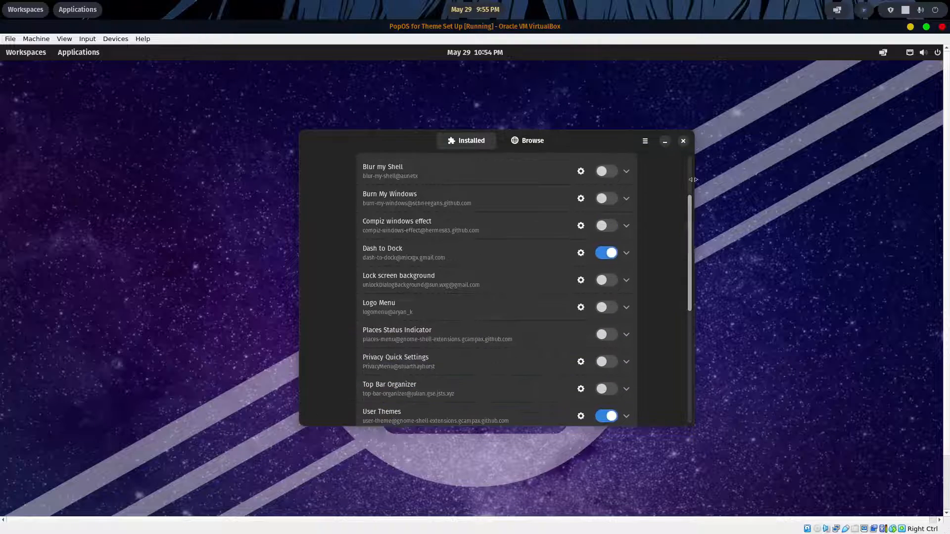
click(684, 141)
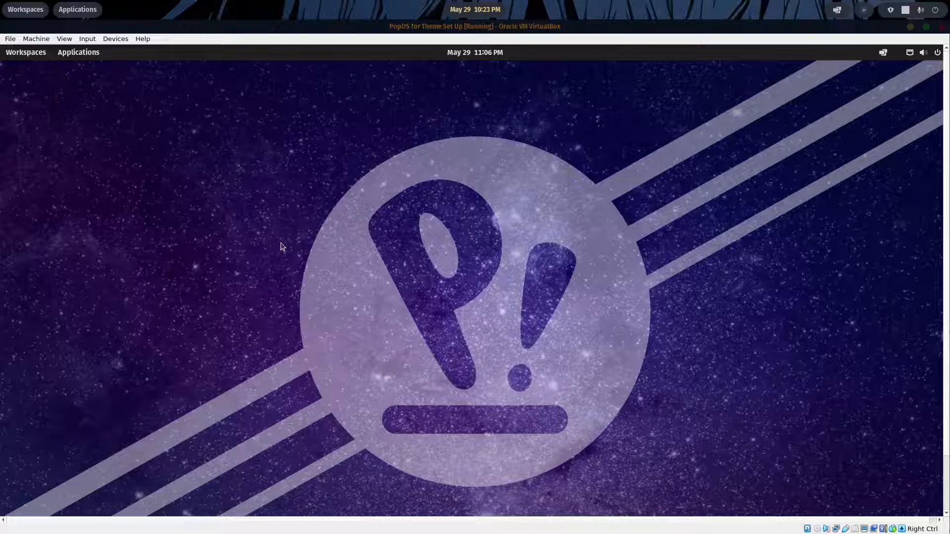
Launch Firefox from the virtual machine's application library.
click(78, 53)
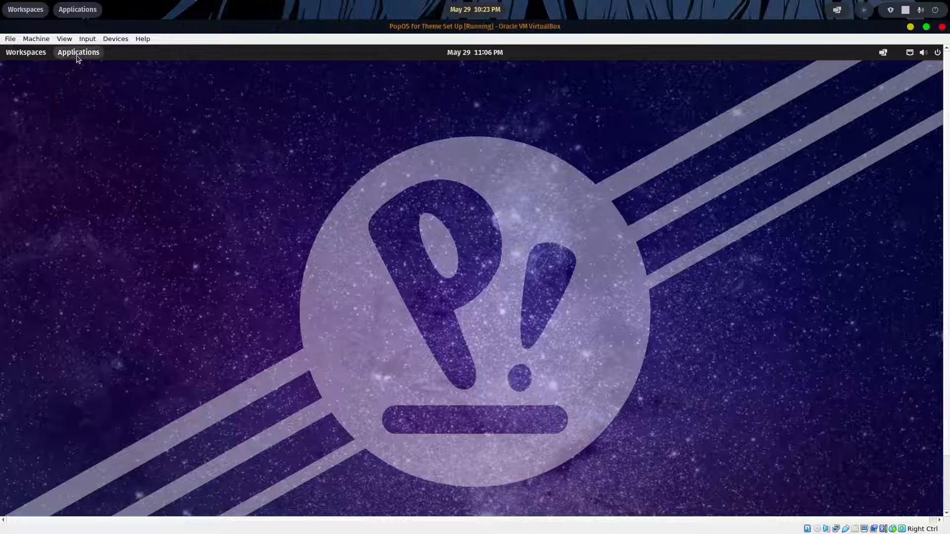
scroll(707, 290, up, 2)
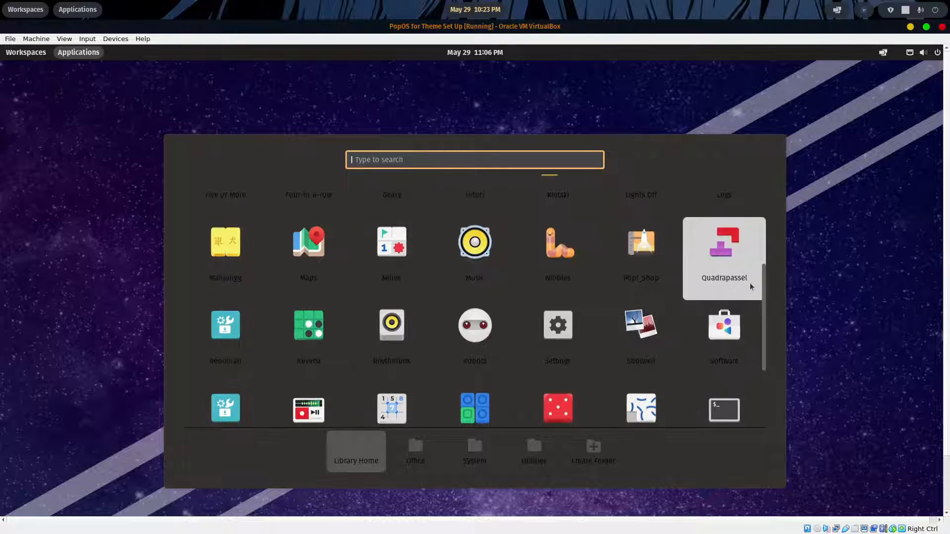
drag(764, 273, 768, 217)
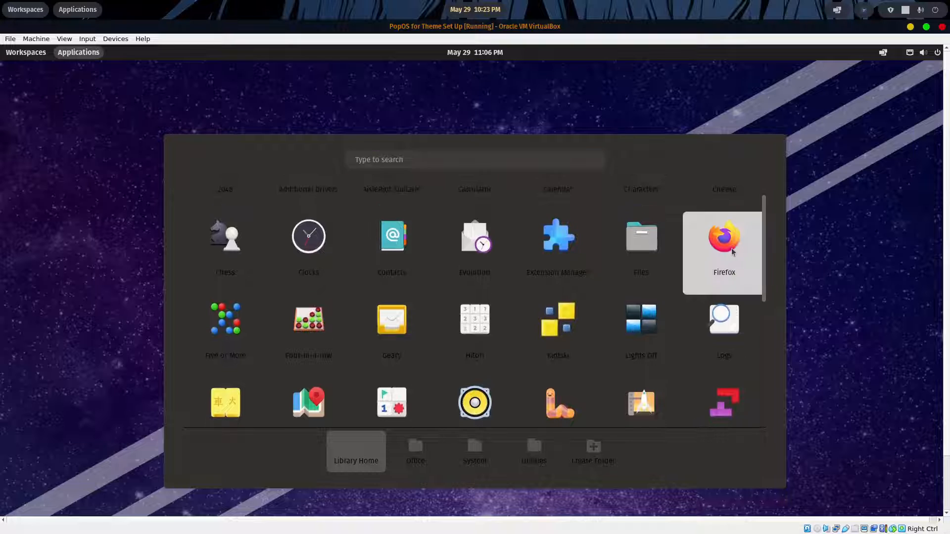
click(728, 240)
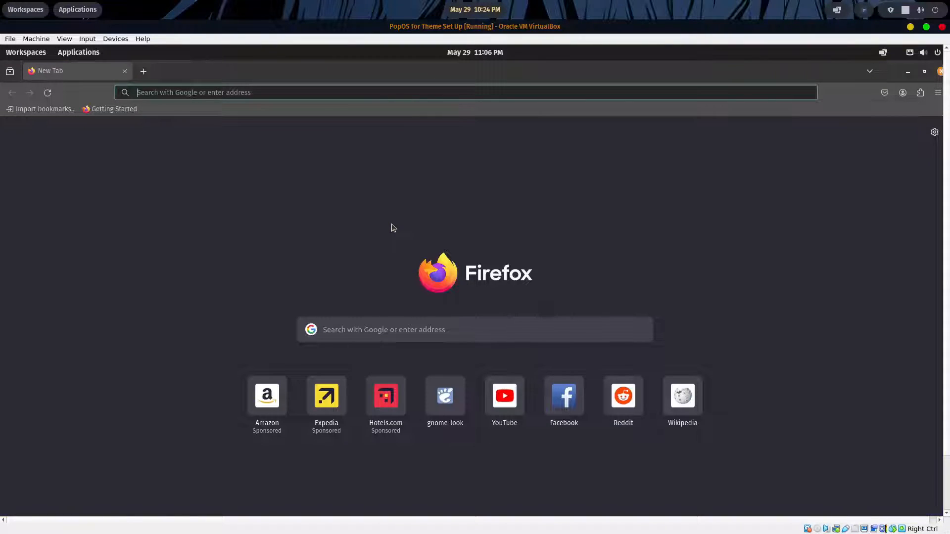
Search the web for "gnome look" and open the Gnome-look.org site.
text(gnome)
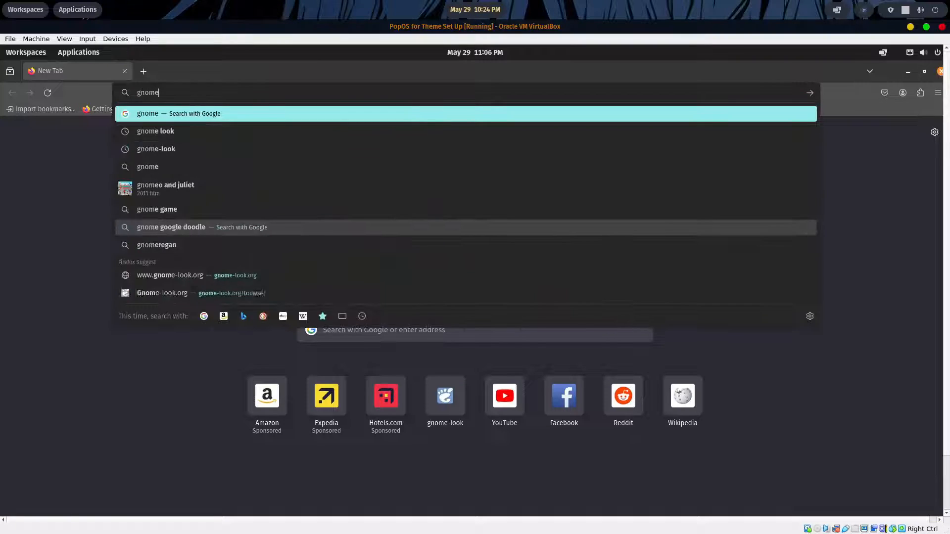
text( look)
key(Return)
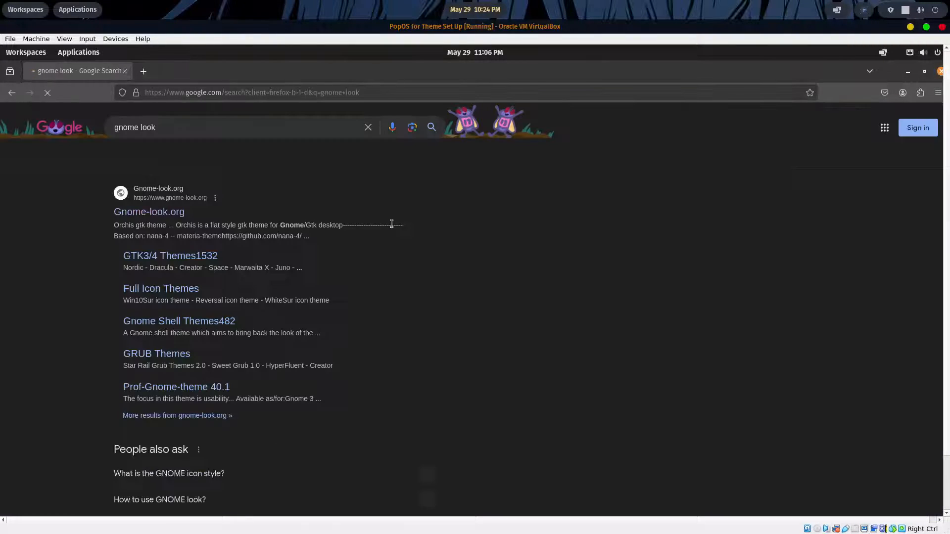
click(163, 219)
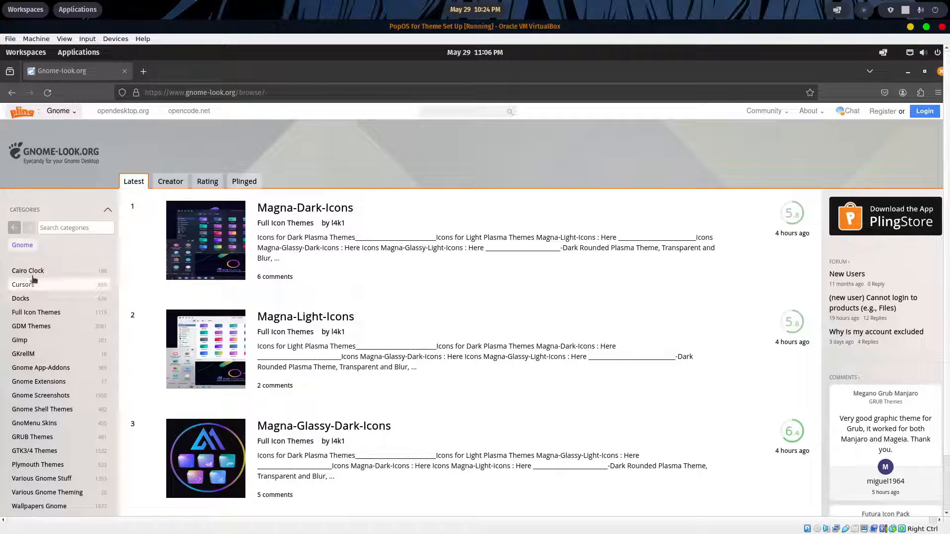
Find macOS Cursor White in the Cursors category and download macOS-White.tar.xz.
scroll(68, 289, down, 3)
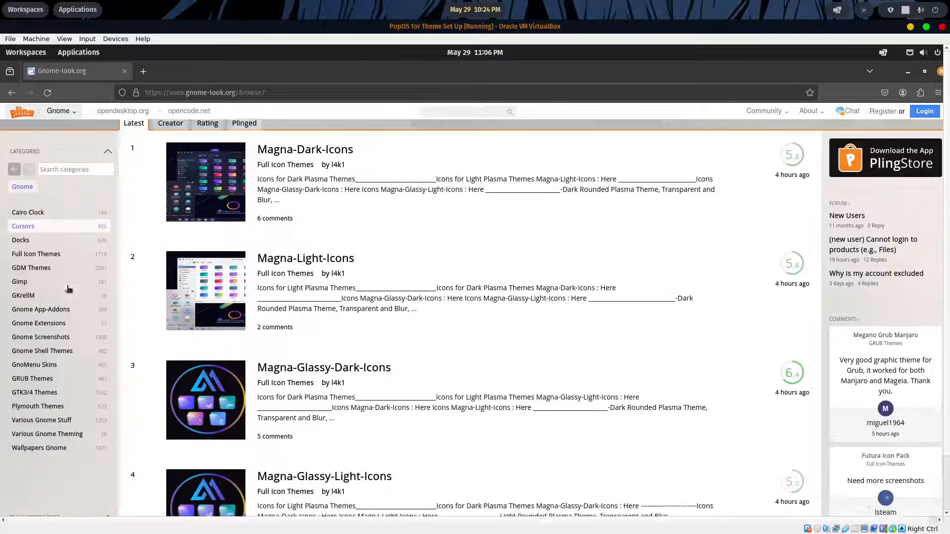
scroll(58, 276, up, 3)
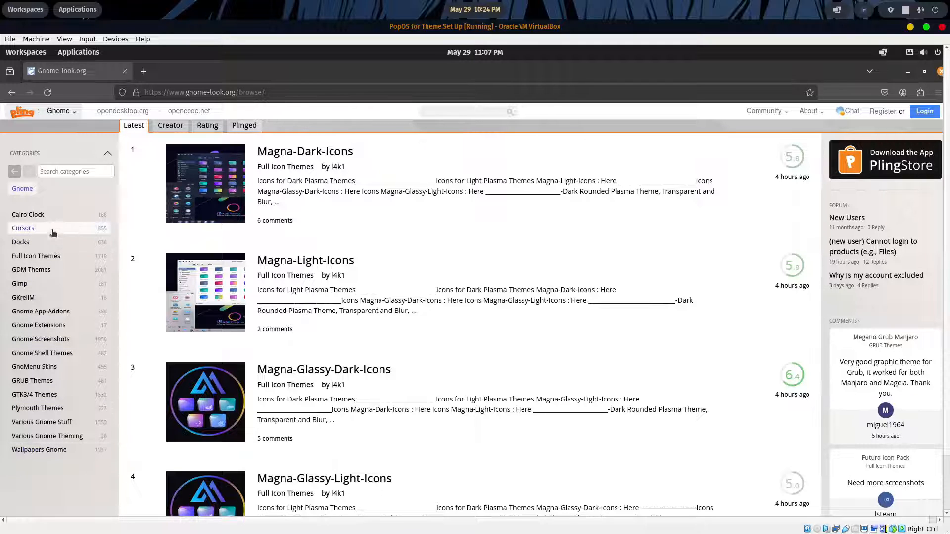
click(23, 229)
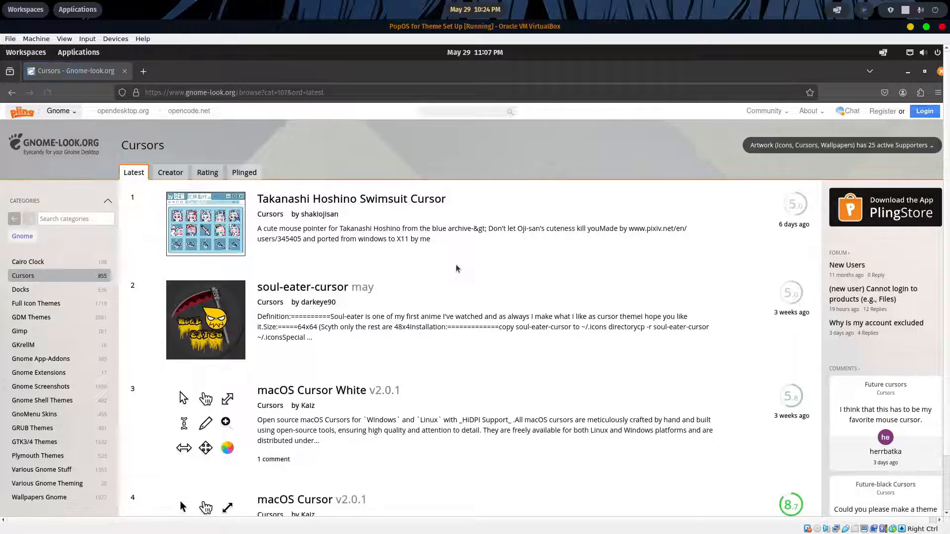
scroll(454, 268, down, 3)
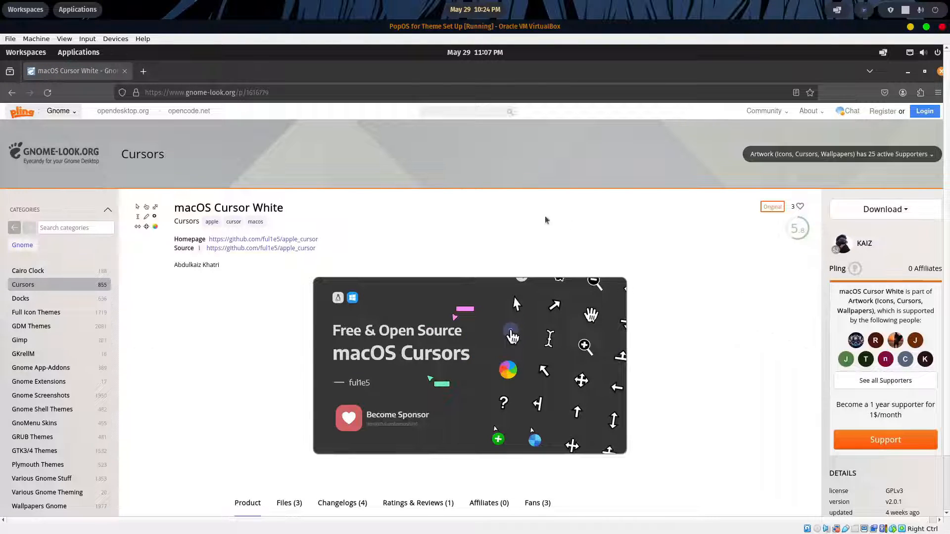
click(908, 211)
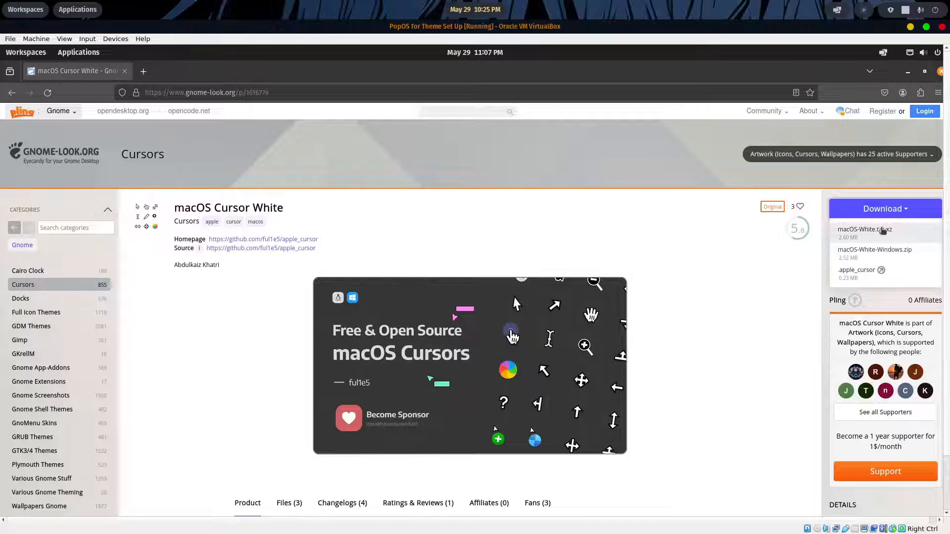
click(871, 232)
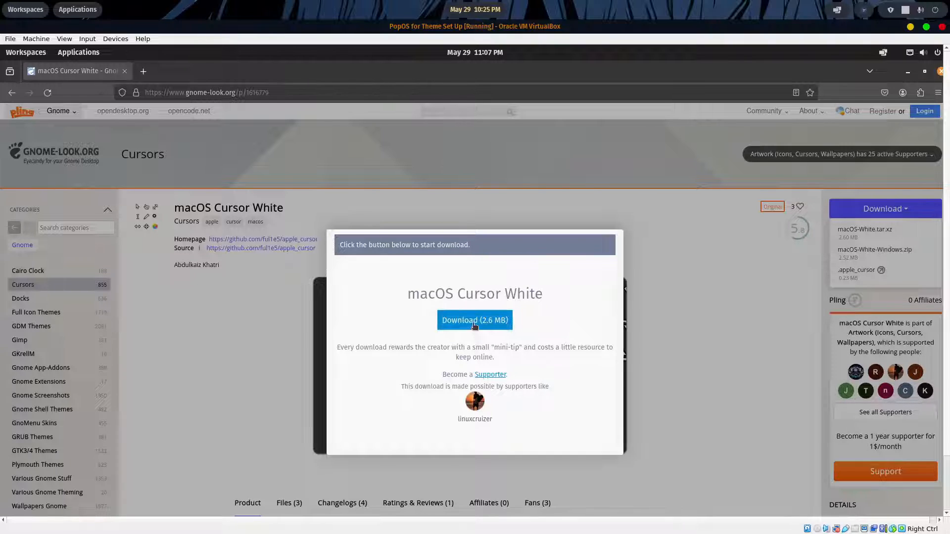
click(473, 321)
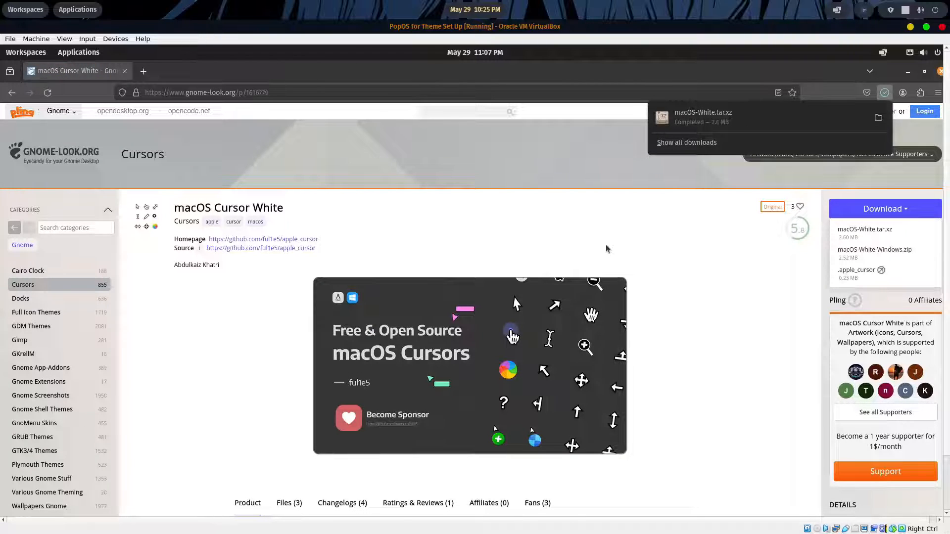
click(611, 224)
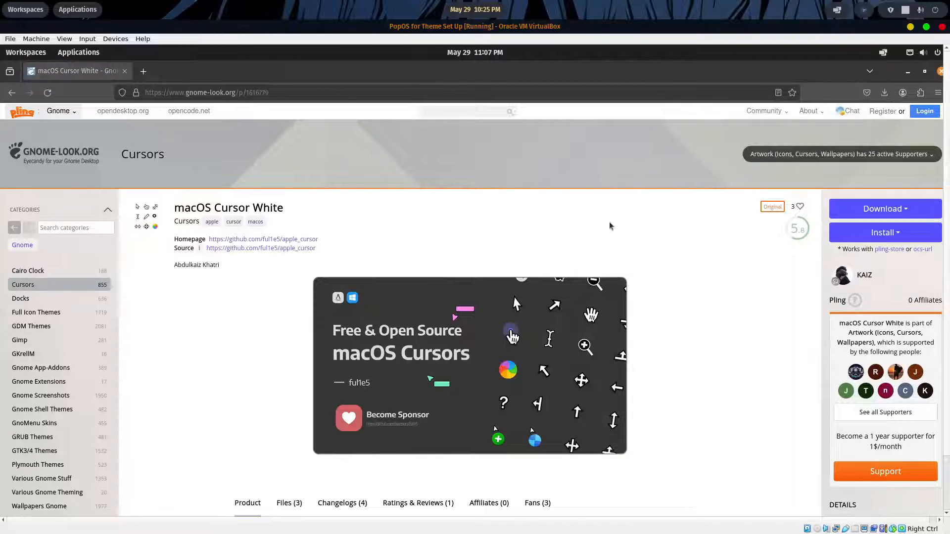
Return to the Cursors listing and look through the cursor themes on pages 1 to 4.
click(12, 93)
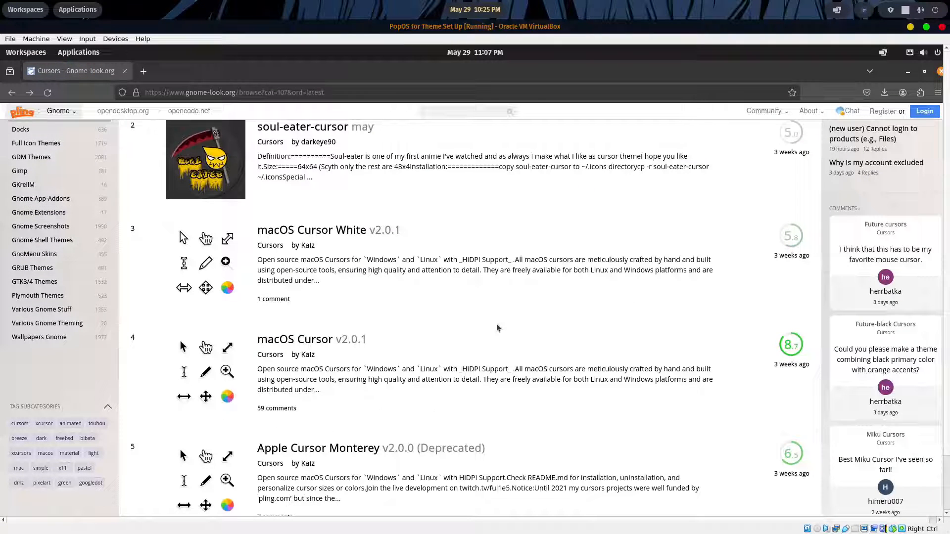
scroll(497, 321, down, 3)
scroll(497, 321, down, 4)
scroll(497, 319, down, 6)
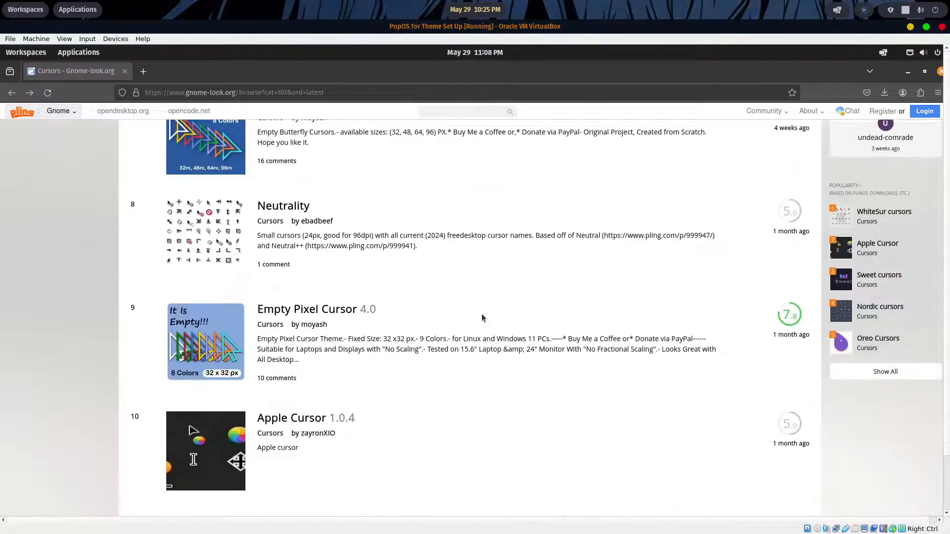
click(419, 390)
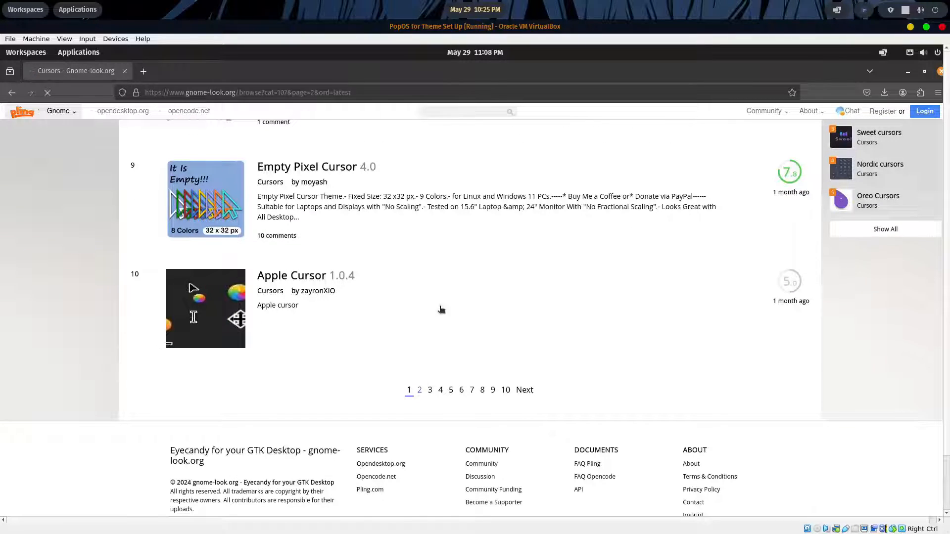
scroll(458, 253, down, 5)
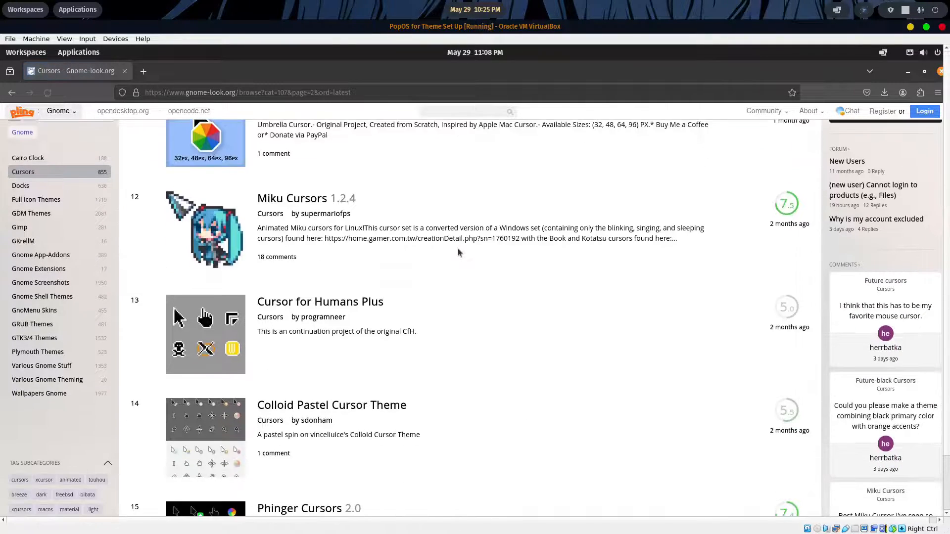
scroll(459, 248, down, 10)
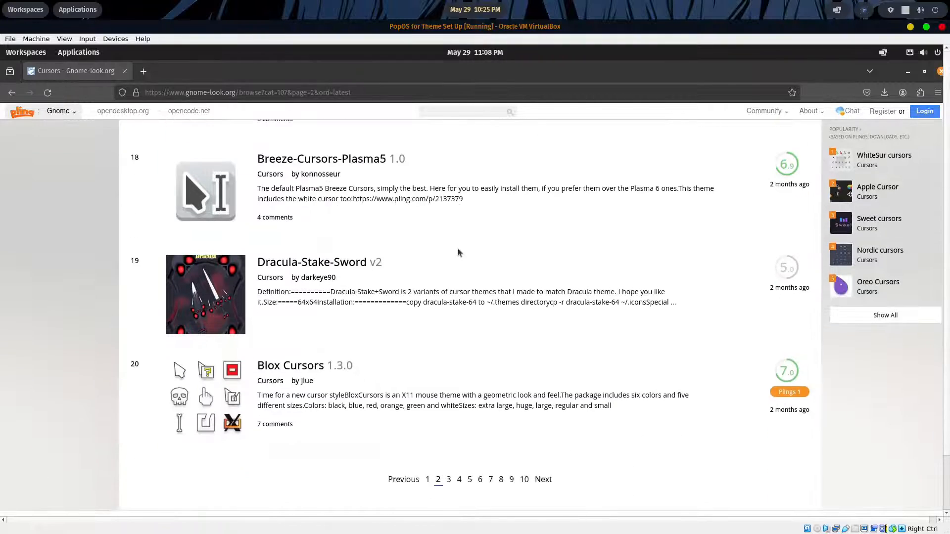
click(449, 390)
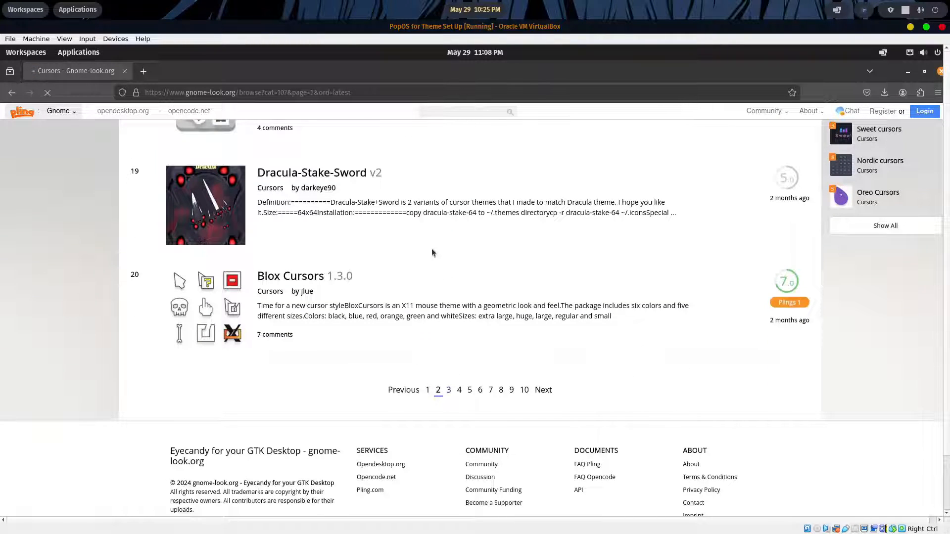
scroll(439, 240, down, 5)
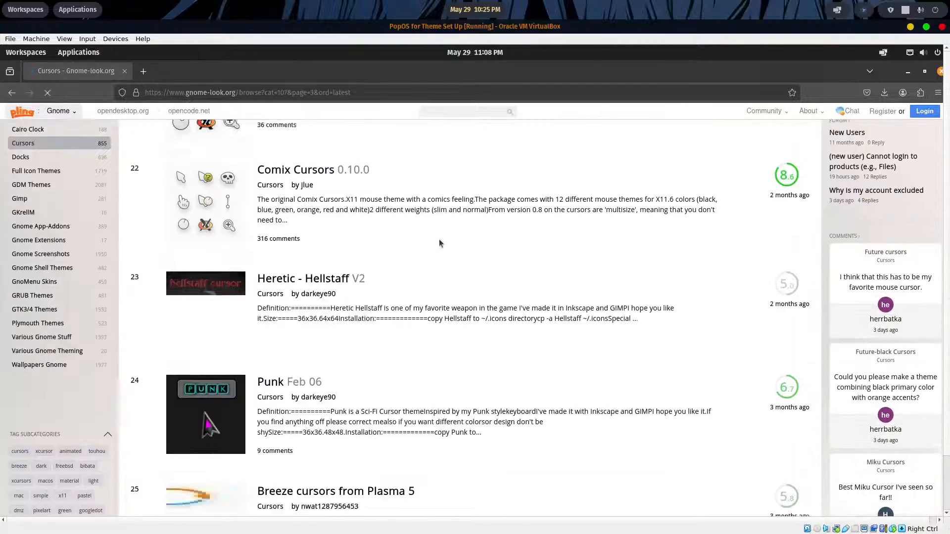
scroll(438, 239, down, 10)
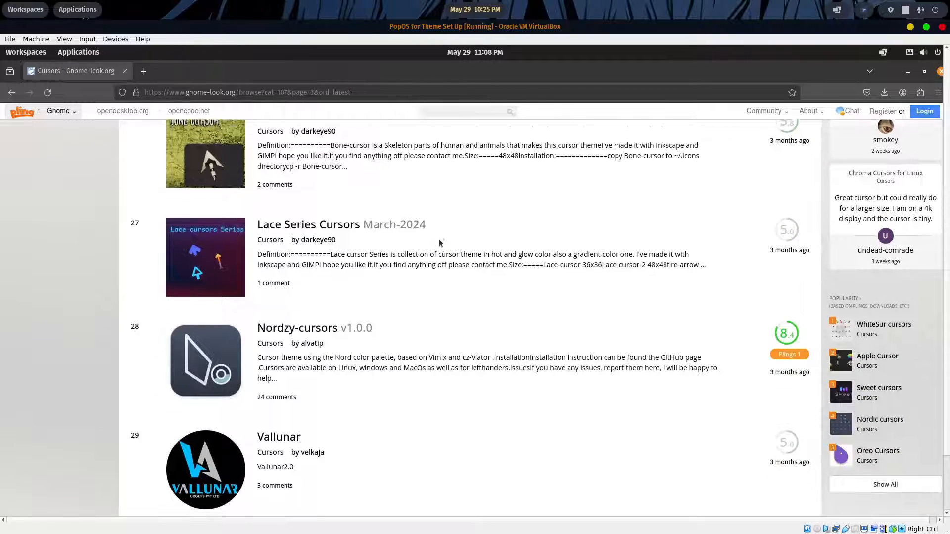
scroll(438, 239, down, 1)
click(459, 390)
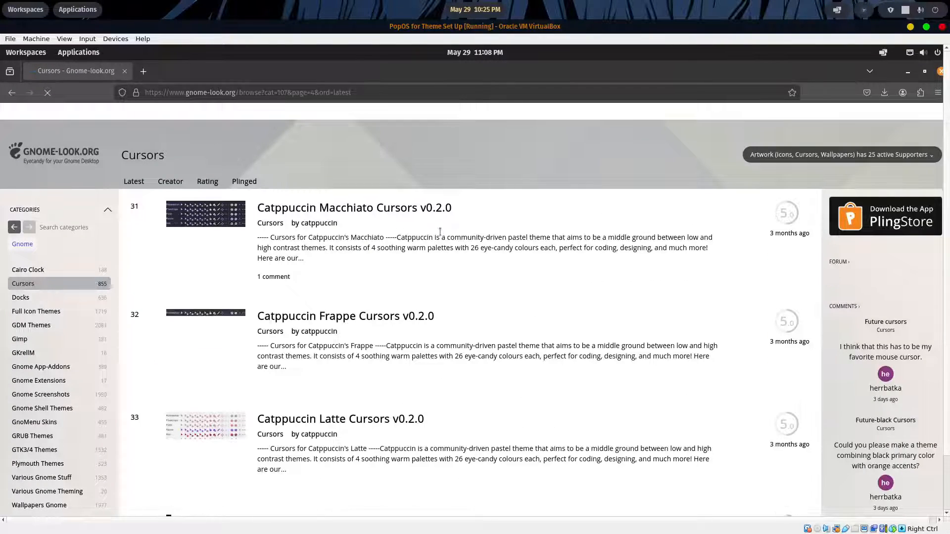
scroll(454, 219, down, 3)
scroll(440, 233, down, 10)
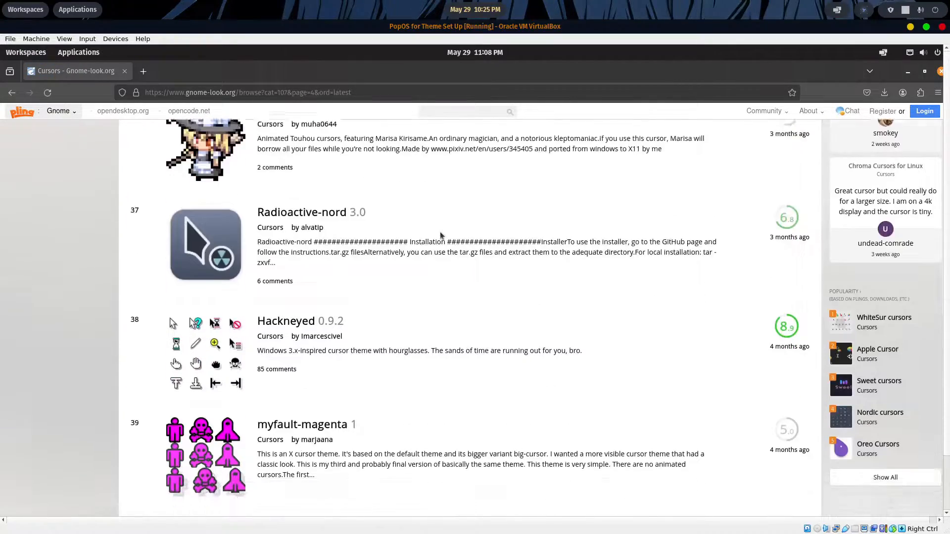
scroll(440, 232, up, 12)
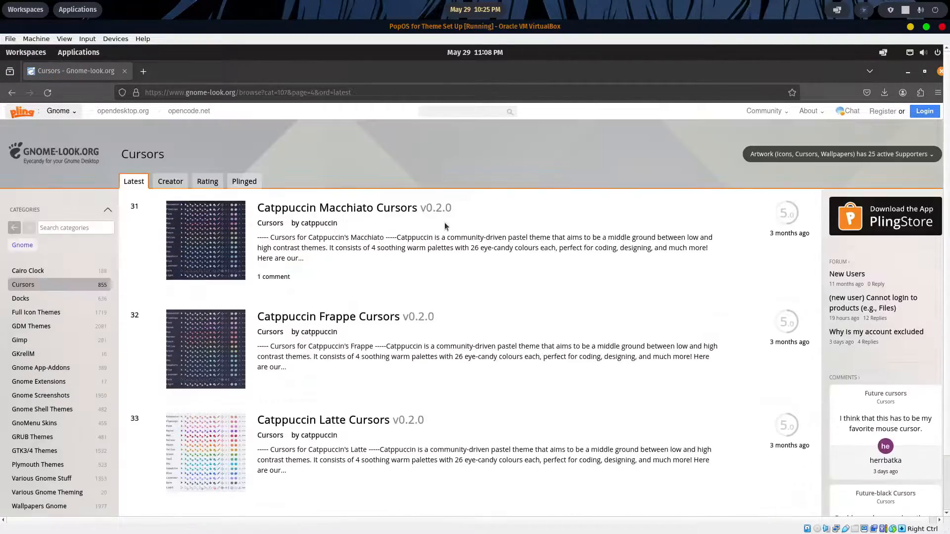
Search the site for "skyri", open Skyrim cursors for linux and download its Skyrim-by-ru5tyshark-cursors.tar.bz2 archive.
click(451, 114)
text(skyri)
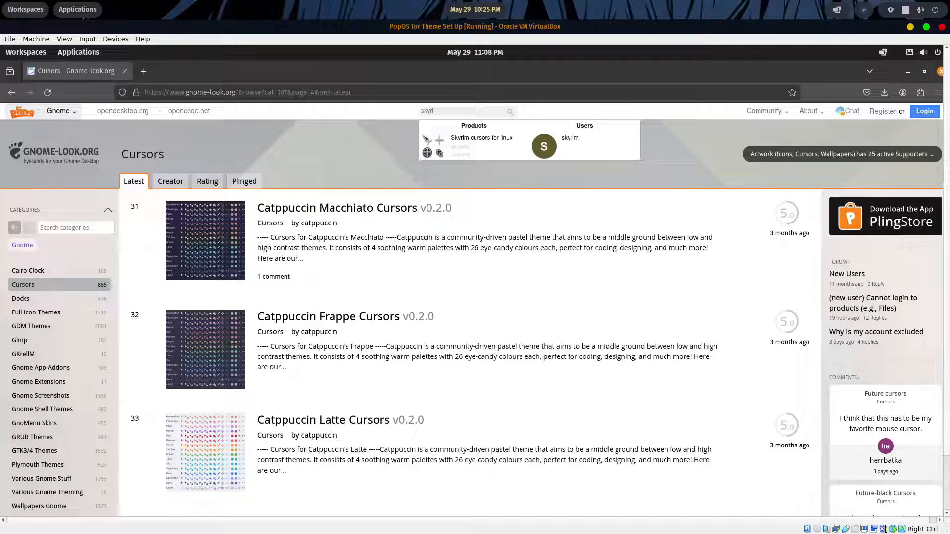
click(473, 141)
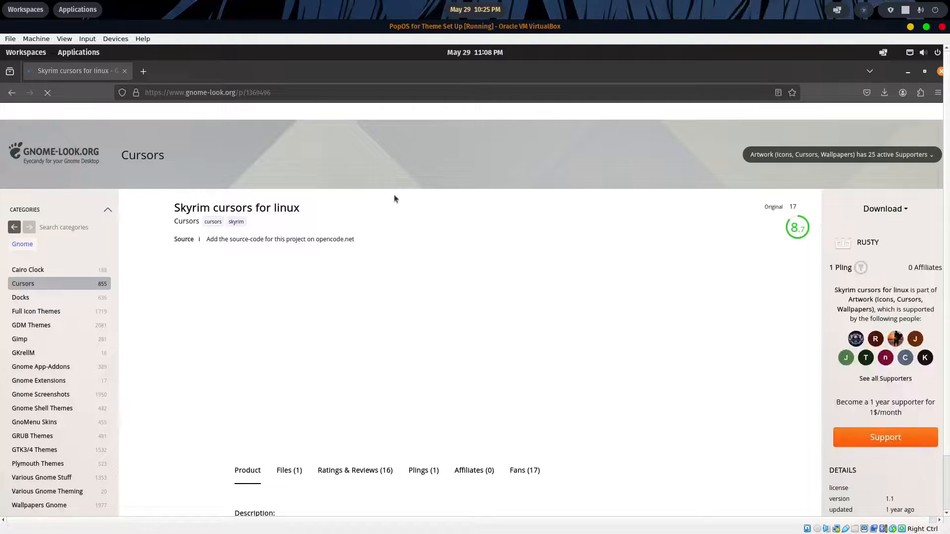
click(909, 209)
click(894, 232)
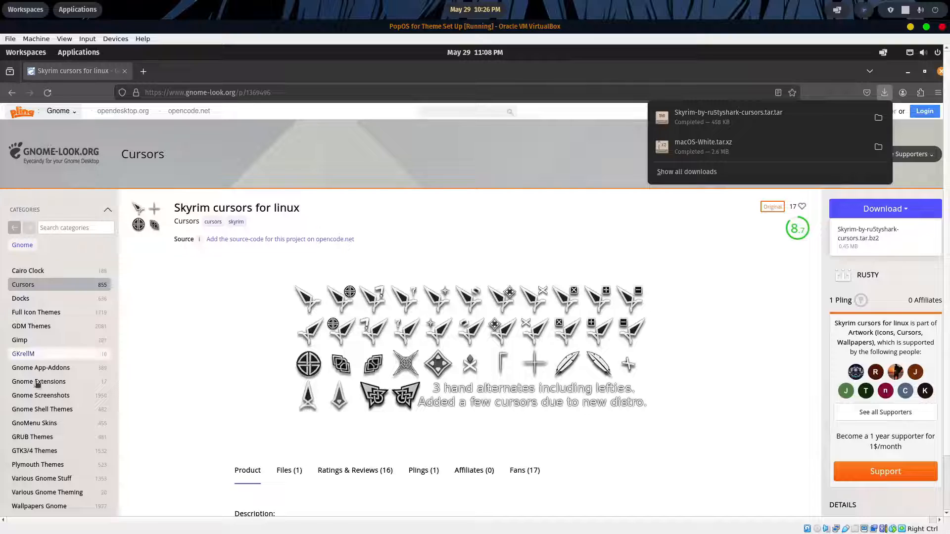
Open the GTK3/4 Themes category and look through its latest themes.
click(36, 452)
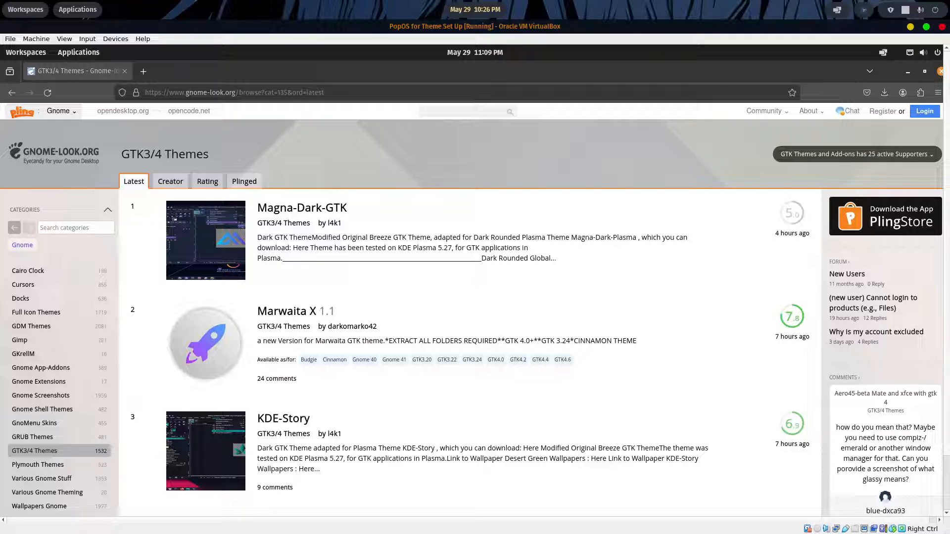
scroll(459, 301, down, 6)
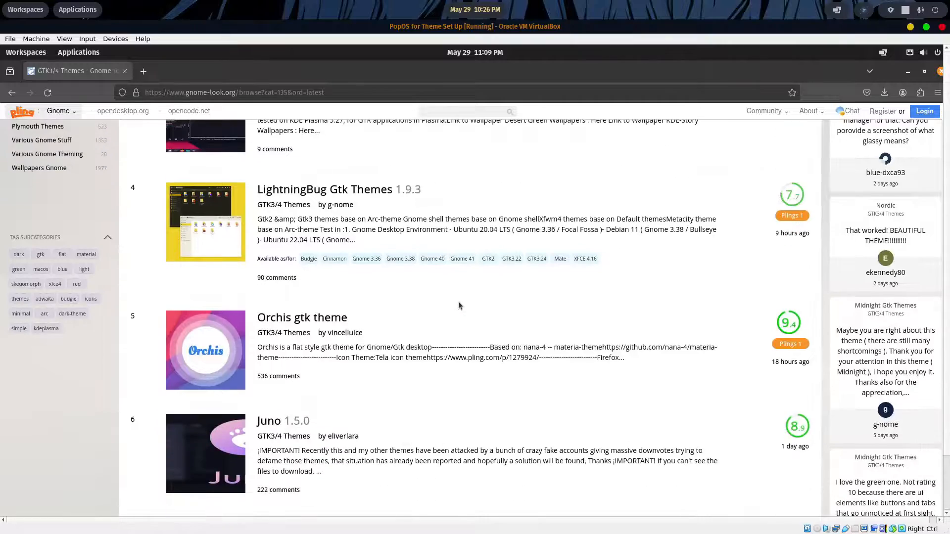
scroll(458, 302, down, 7)
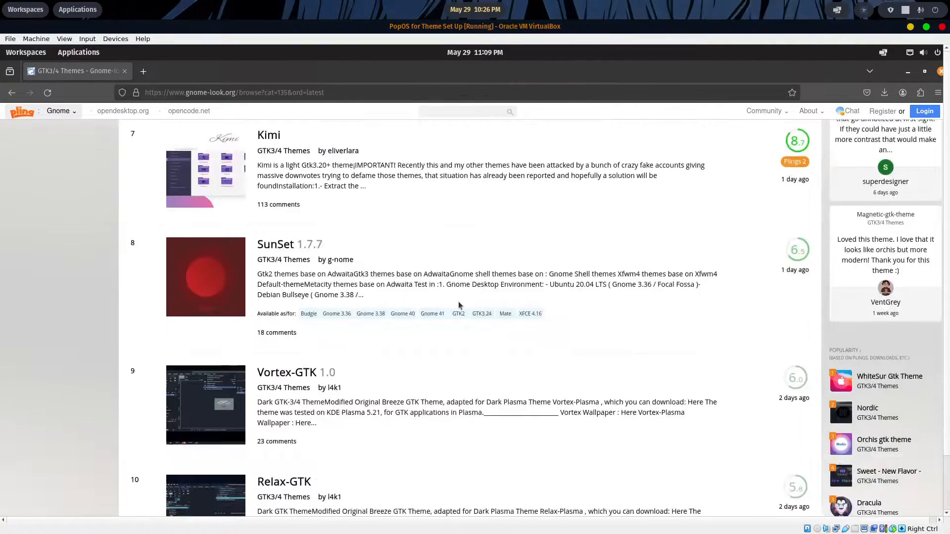
scroll(458, 302, down, 3)
scroll(460, 297, up, 15)
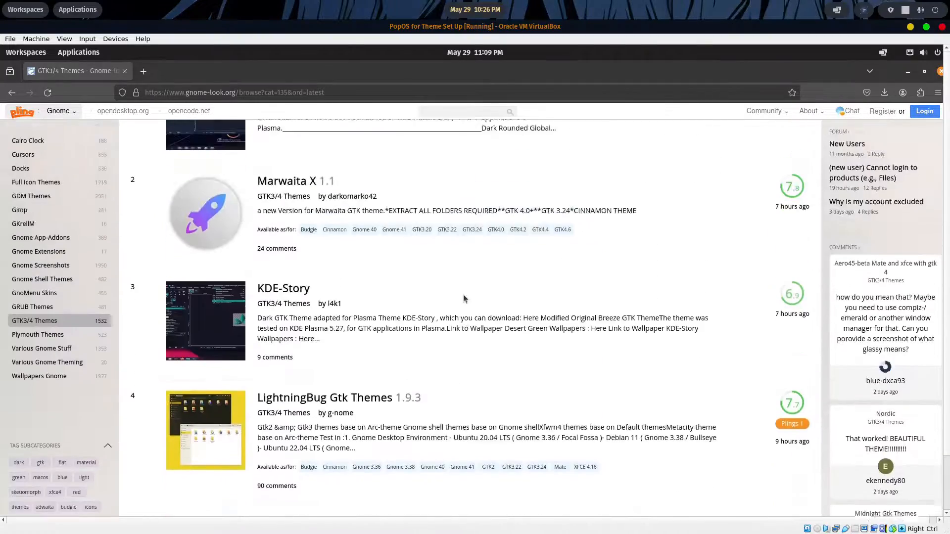
scroll(463, 295, up, 3)
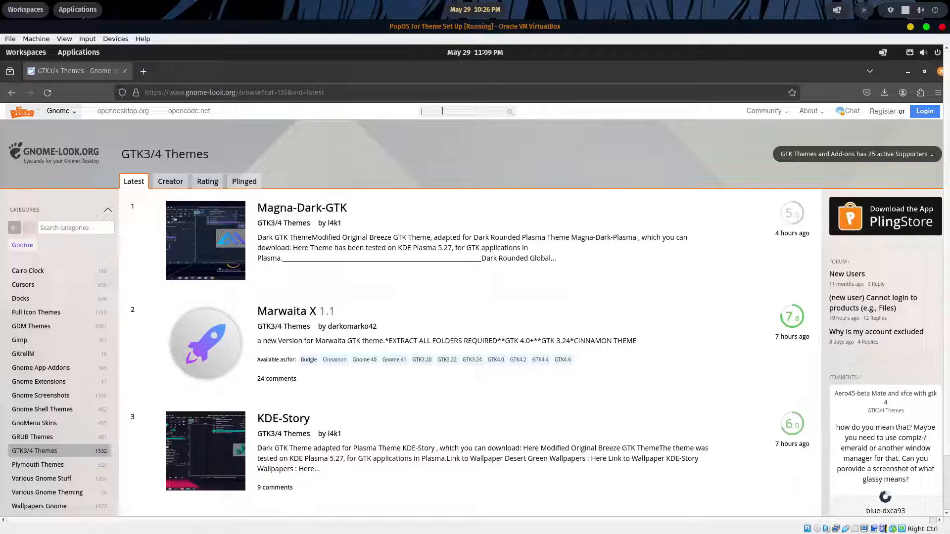
Search the site for "space trans", open the Space GTK3/4 theme and look over its previews and installation notes.
text(space tra)
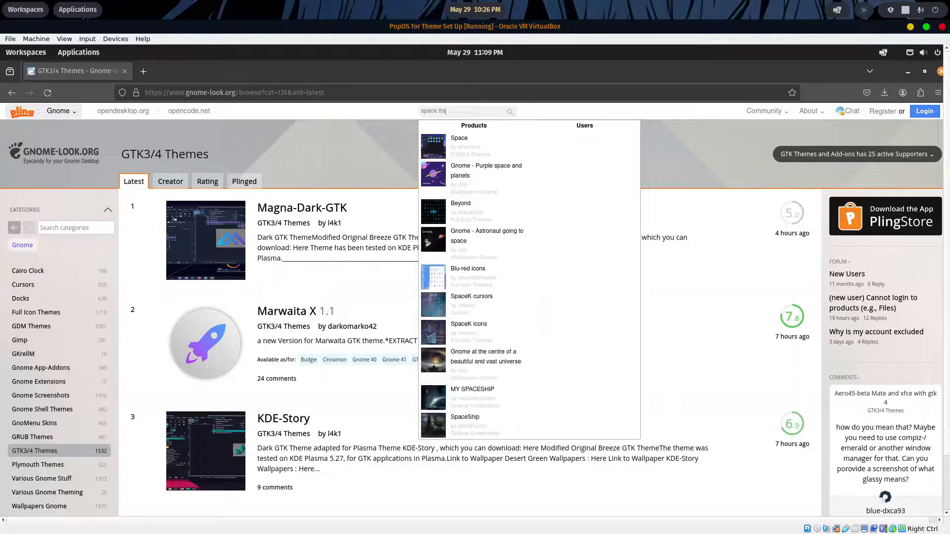
text(ns)
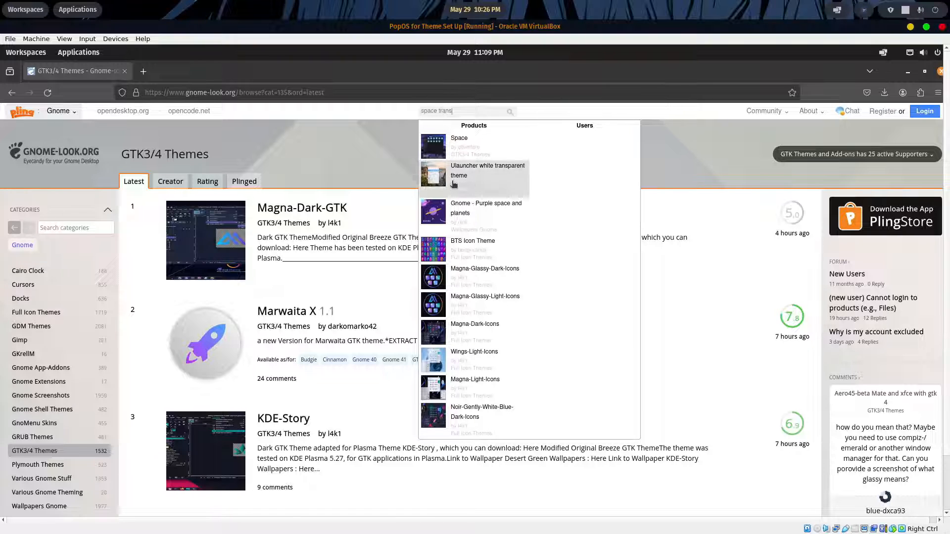
click(464, 149)
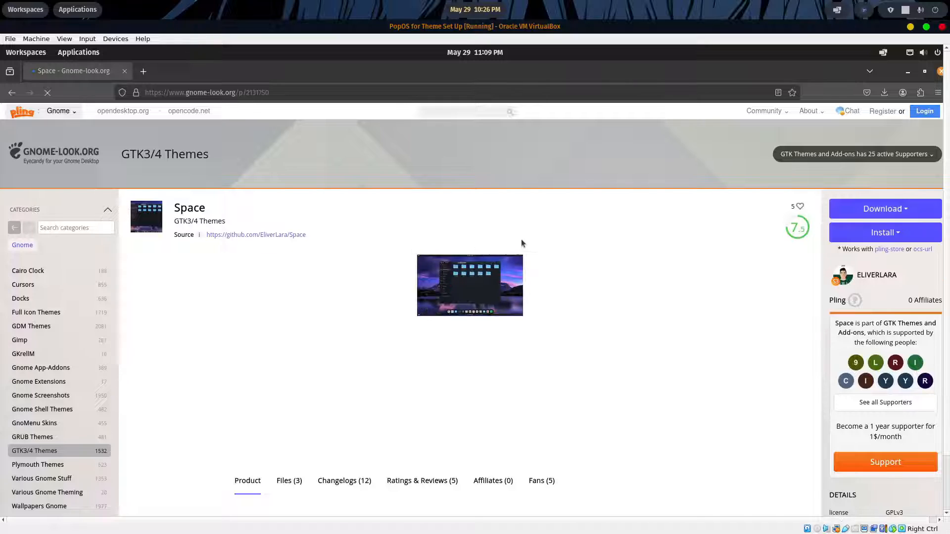
scroll(574, 239, down, 2)
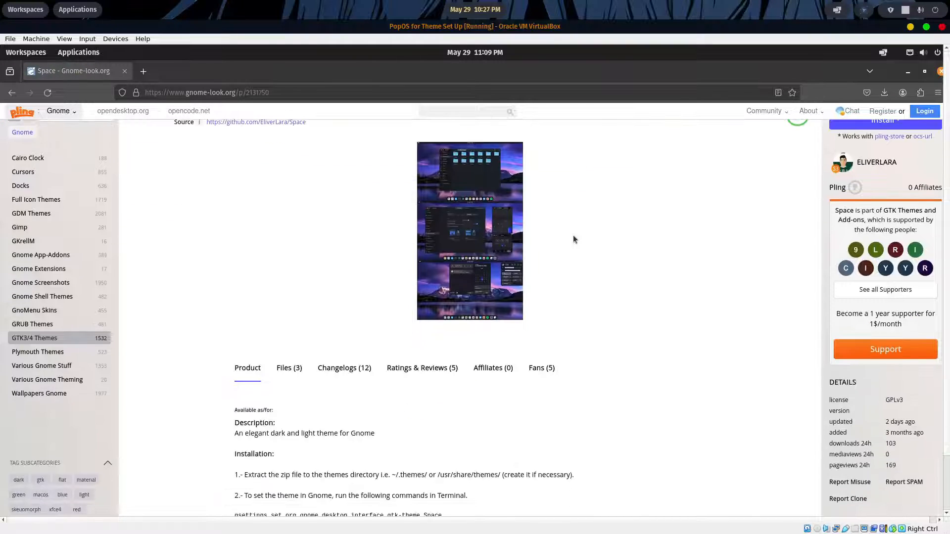
scroll(574, 239, down, 2)
scroll(573, 240, up, 4)
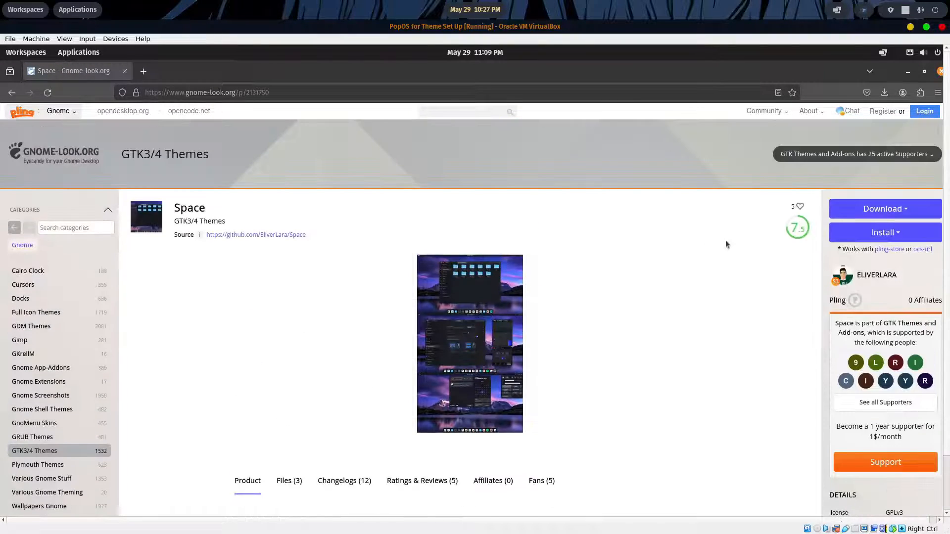
Download the Space-transparency.tar.xz archive of the Space theme.
click(868, 209)
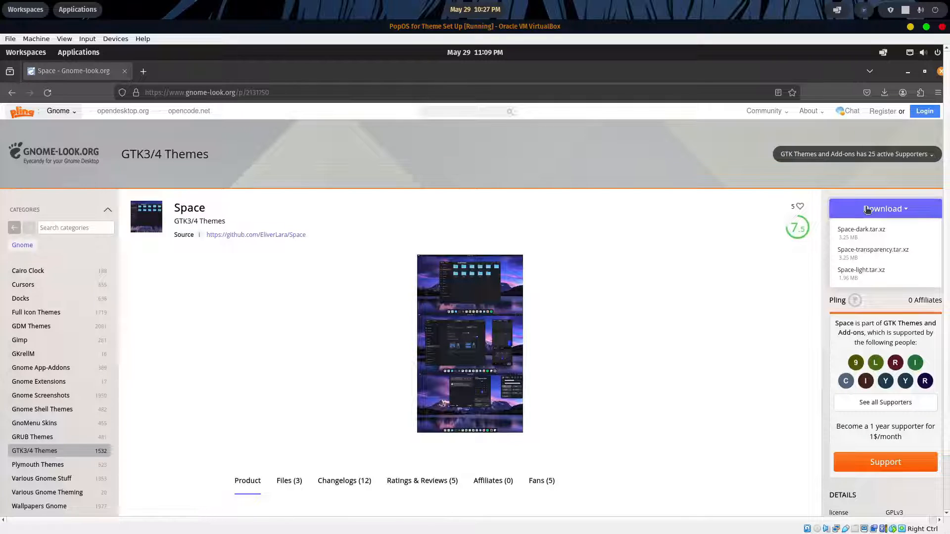
click(868, 253)
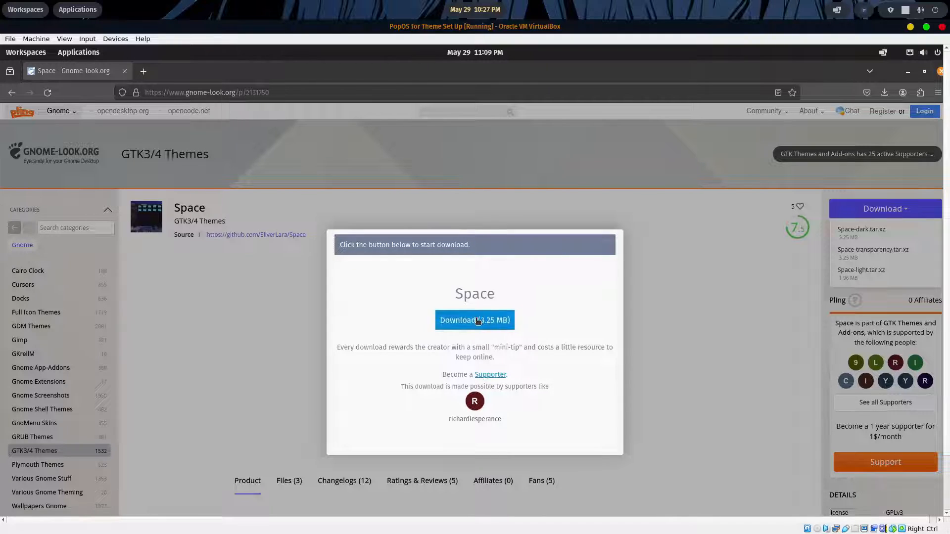
click(478, 323)
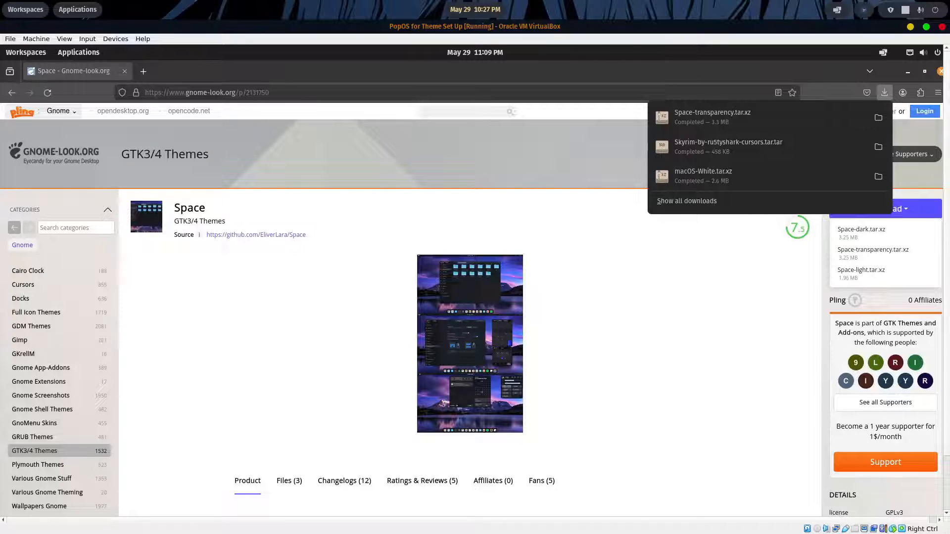
click(547, 291)
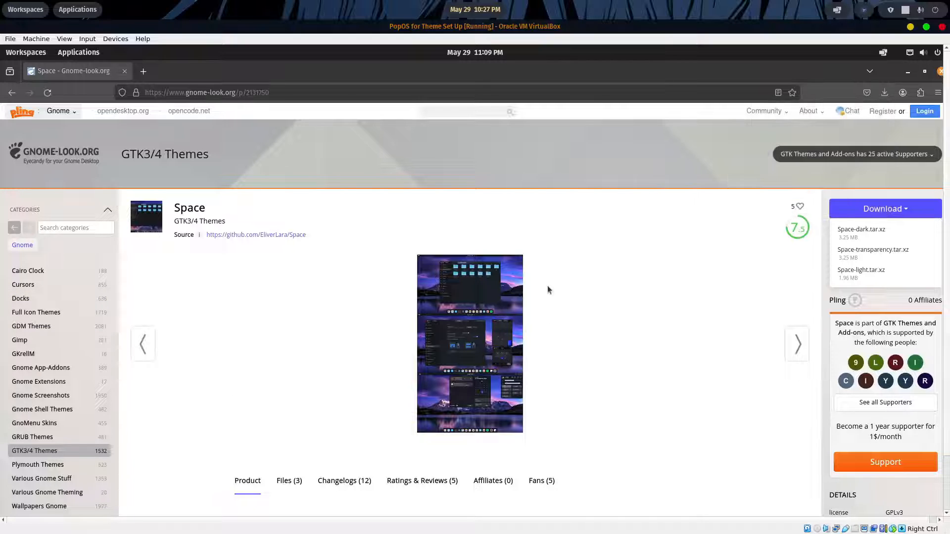
Search the site for "mid", open Midnight Gtk Themes and download its Midnight-NightOrange.7z archive.
click(434, 112)
text(mi)
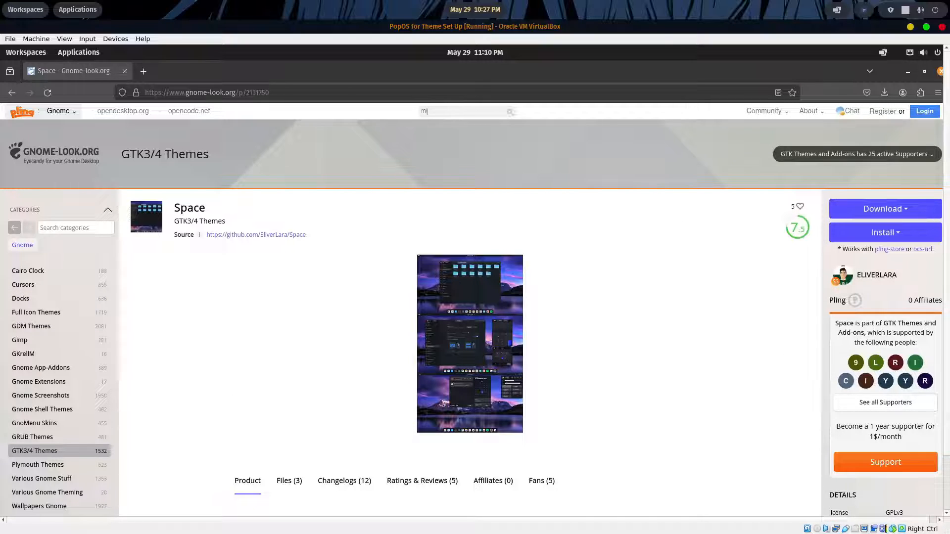
text(d)
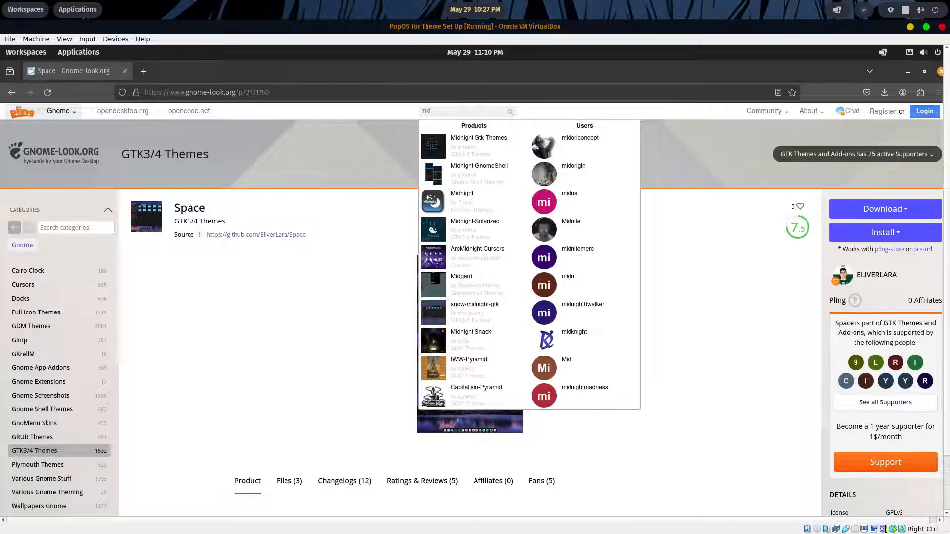
click(470, 147)
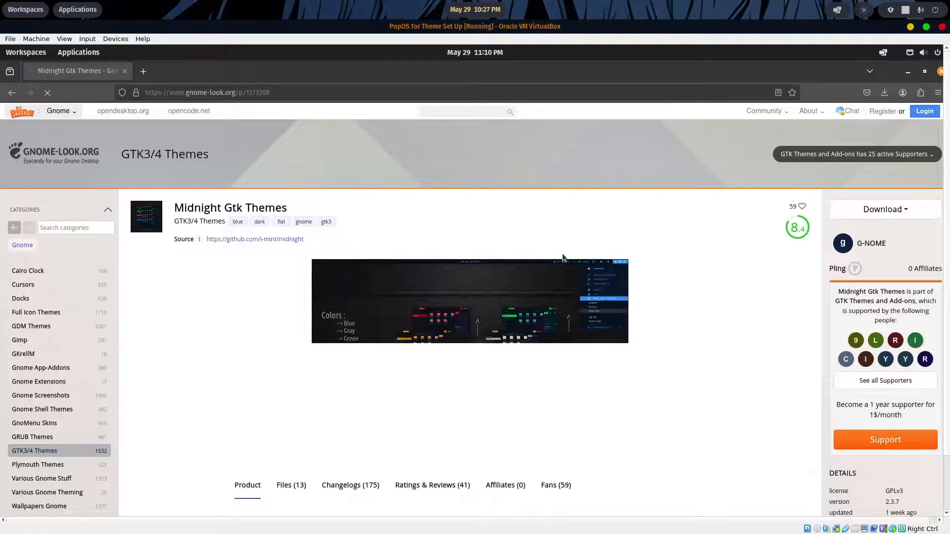
click(891, 210)
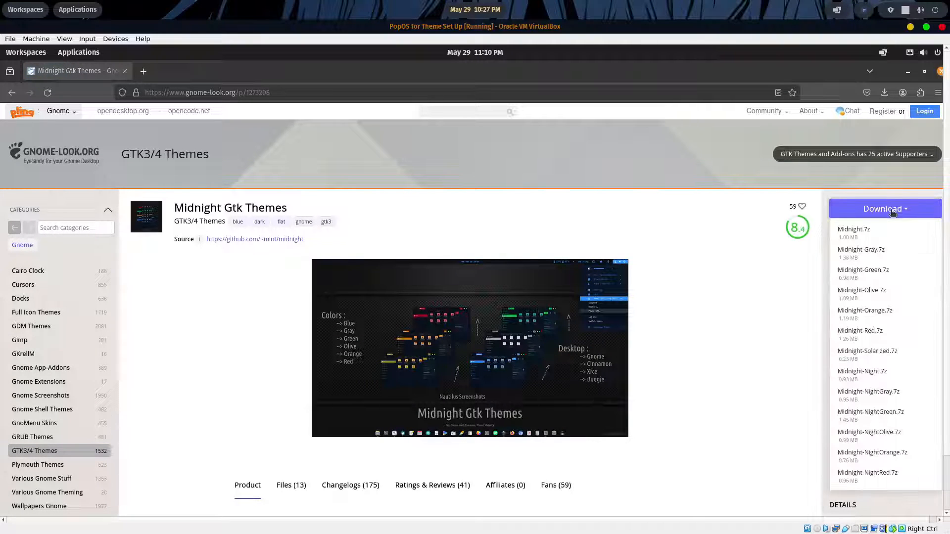
click(877, 454)
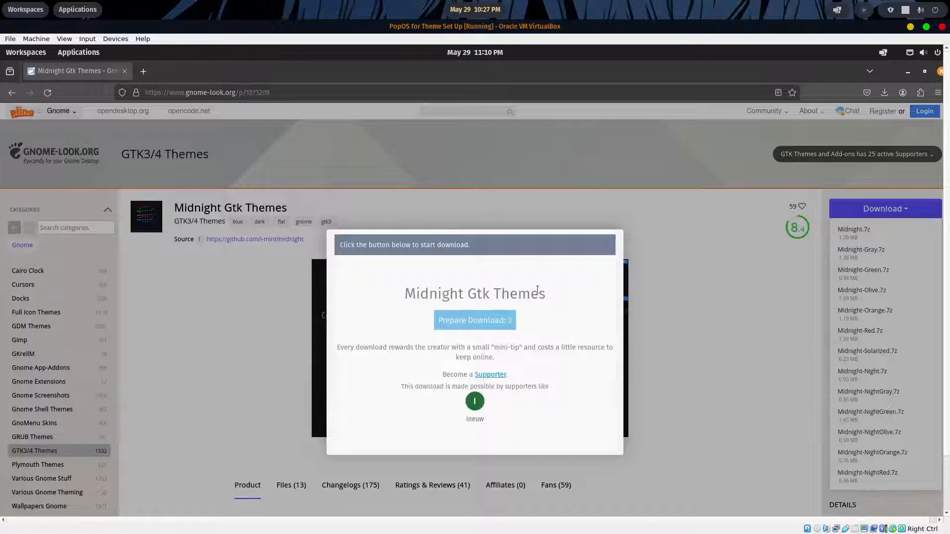
click(485, 323)
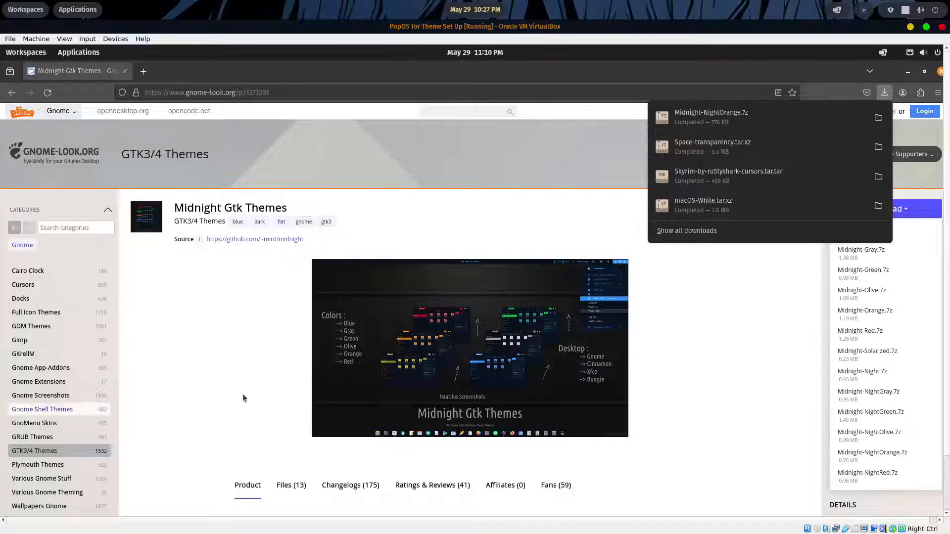
Search the site for "graphite" and open the Graphite multicolor mode GNOME Shell theme.
click(444, 111)
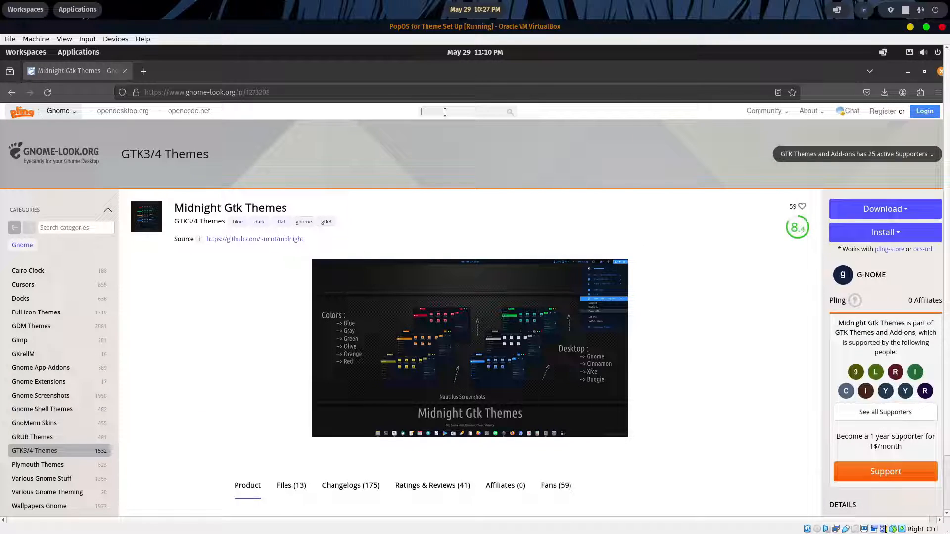
text(grs)
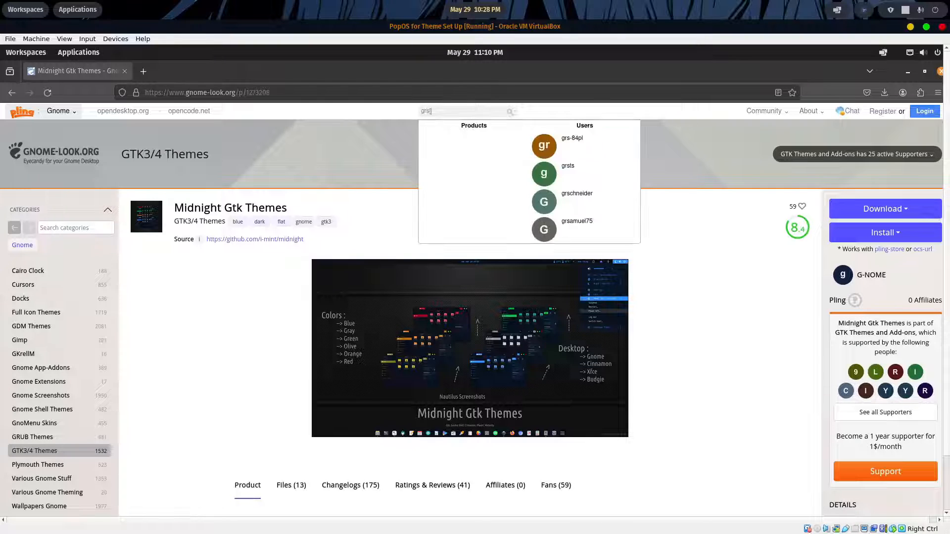
key(BackSpace)
text(a)
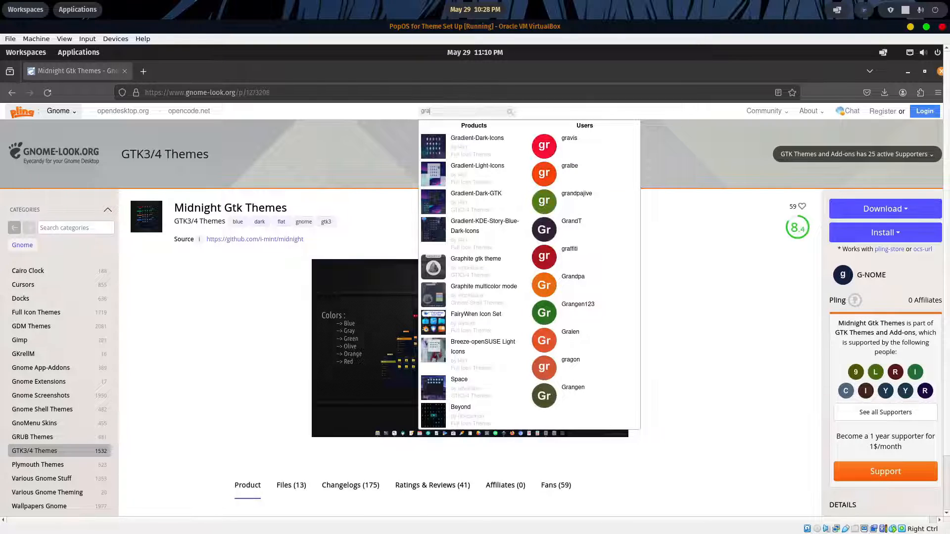
text(phite)
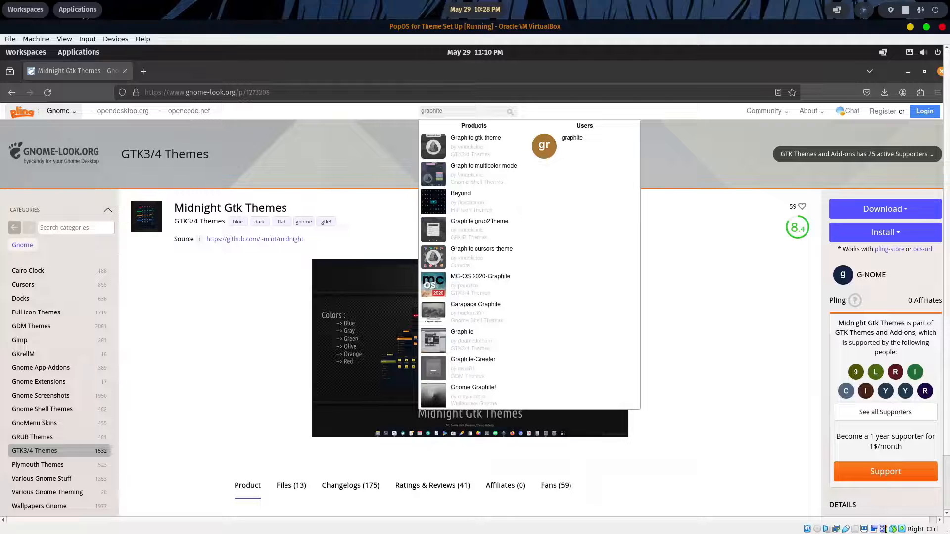
click(459, 173)
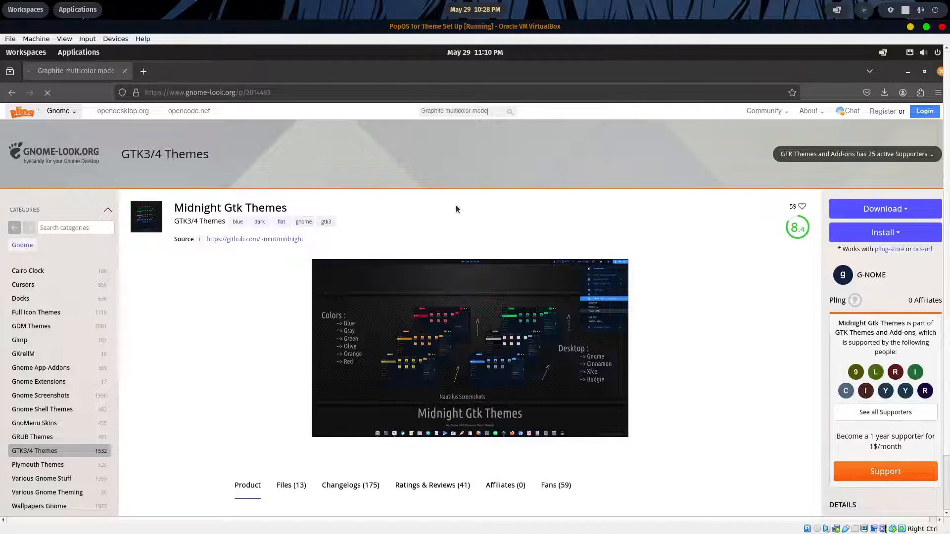
Download the Graphite-teal-nord-rimless.tar.xz archive of Graphite multicolor mode.
click(895, 210)
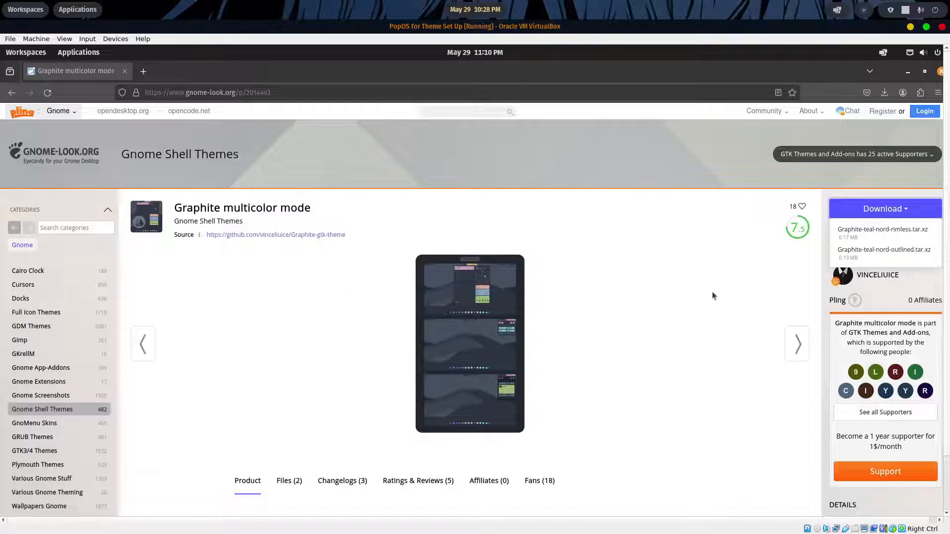
click(885, 253)
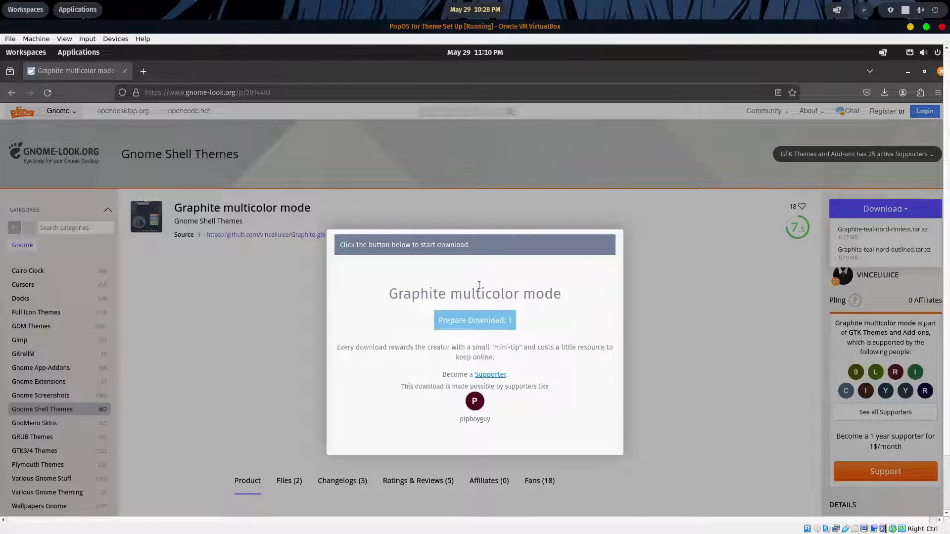
click(465, 322)
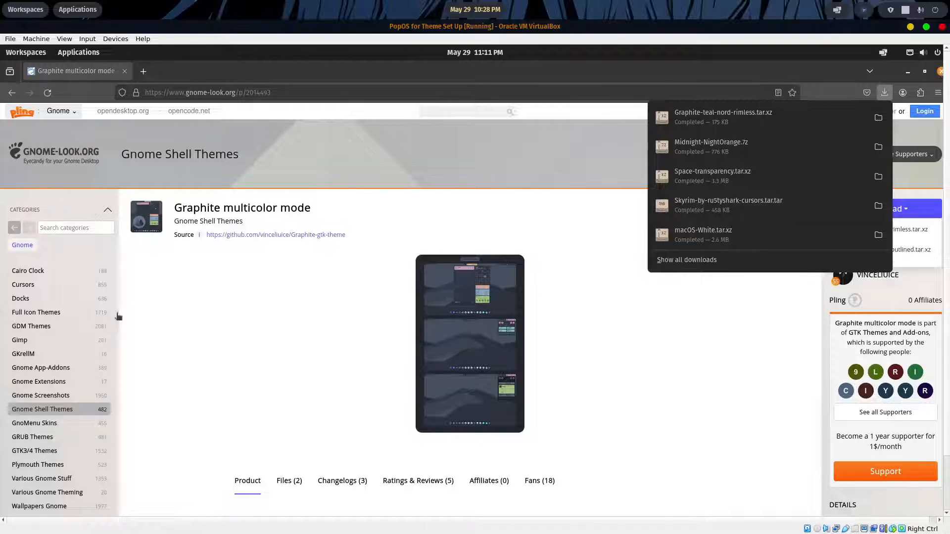
click(520, 211)
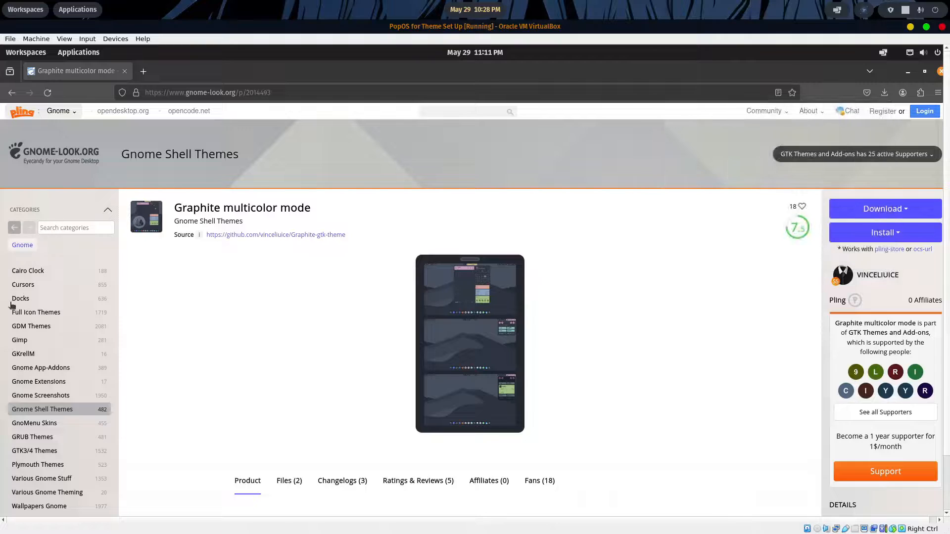
Browse the latest entries in the Full Icon Themes category and open Vortex-Dark-Icons.
click(48, 313)
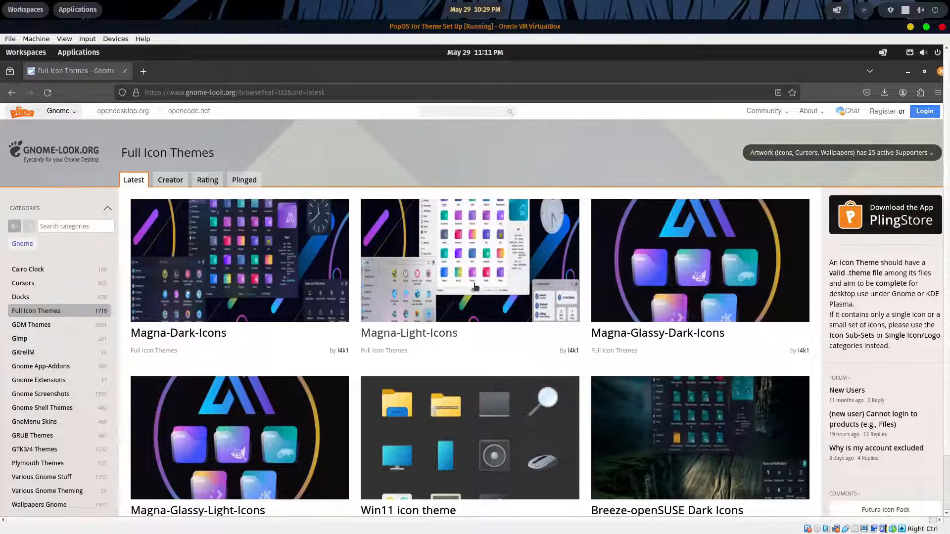
scroll(476, 287, down, 3)
scroll(475, 288, down, 8)
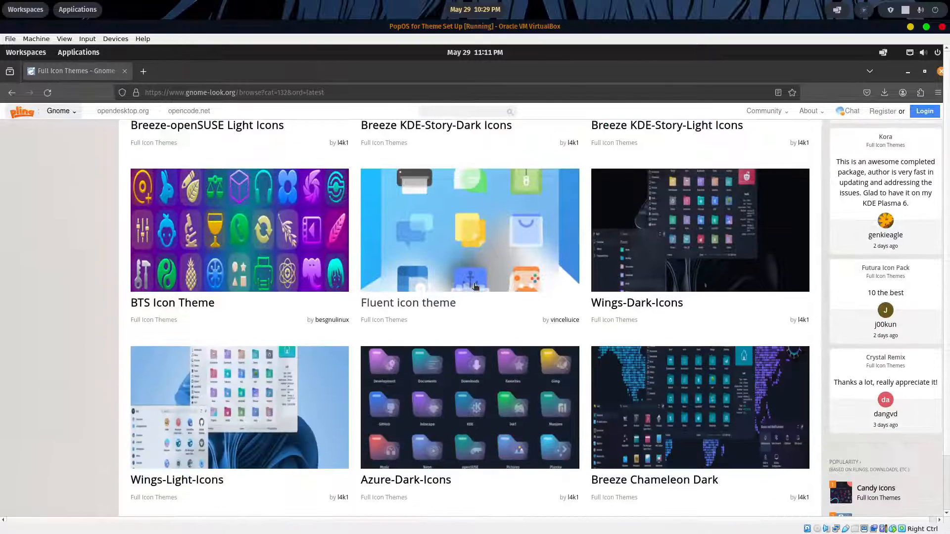
scroll(475, 286, down, 6)
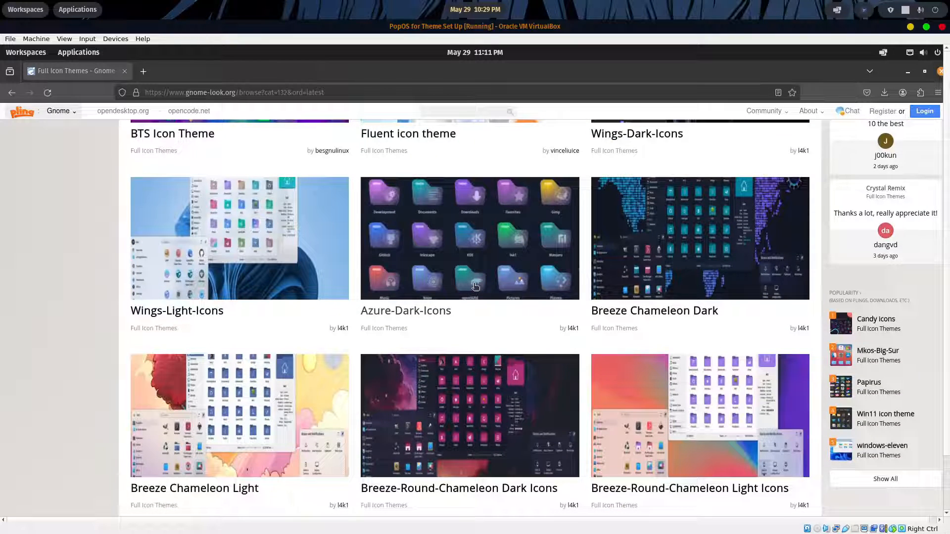
scroll(460, 297, down, 2)
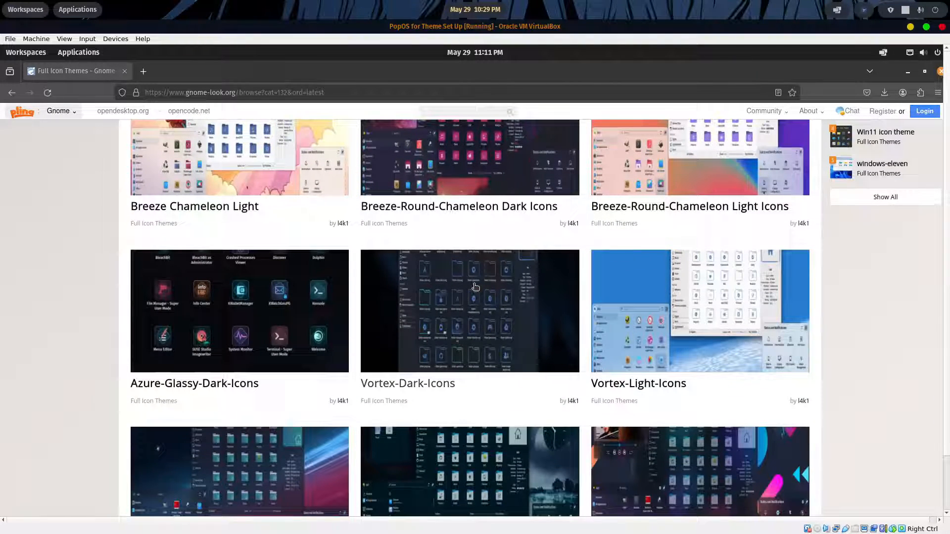
click(441, 312)
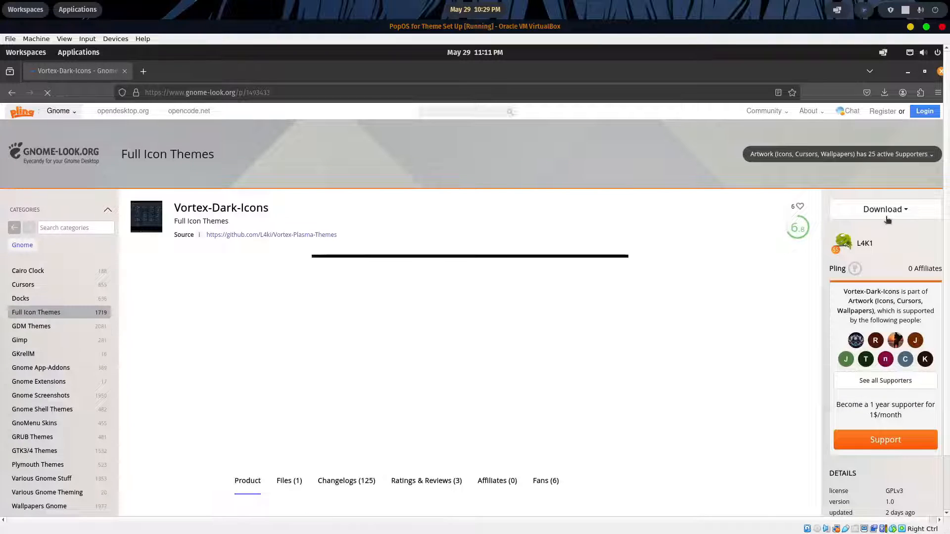
Download the Vortex-Dark-Icons.tar.gz icon archive.
click(887, 217)
click(880, 230)
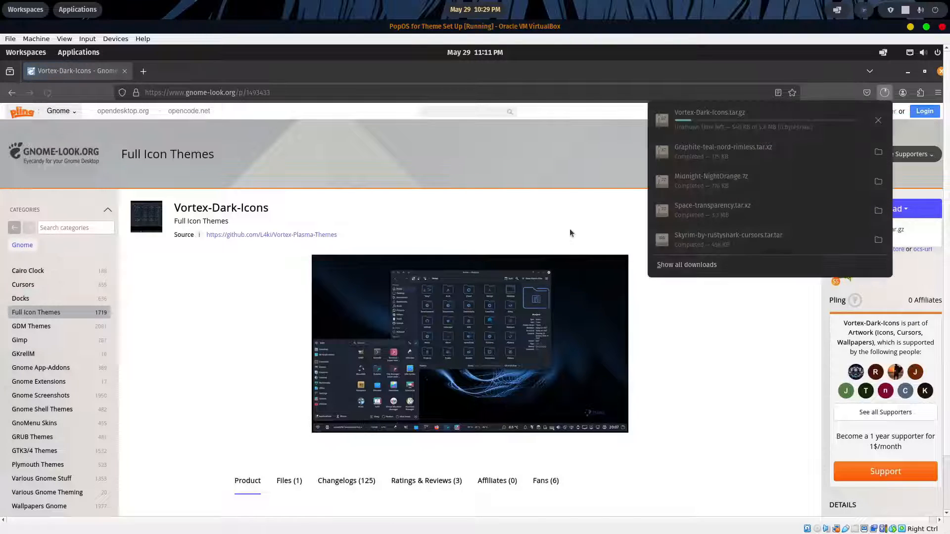
click(419, 224)
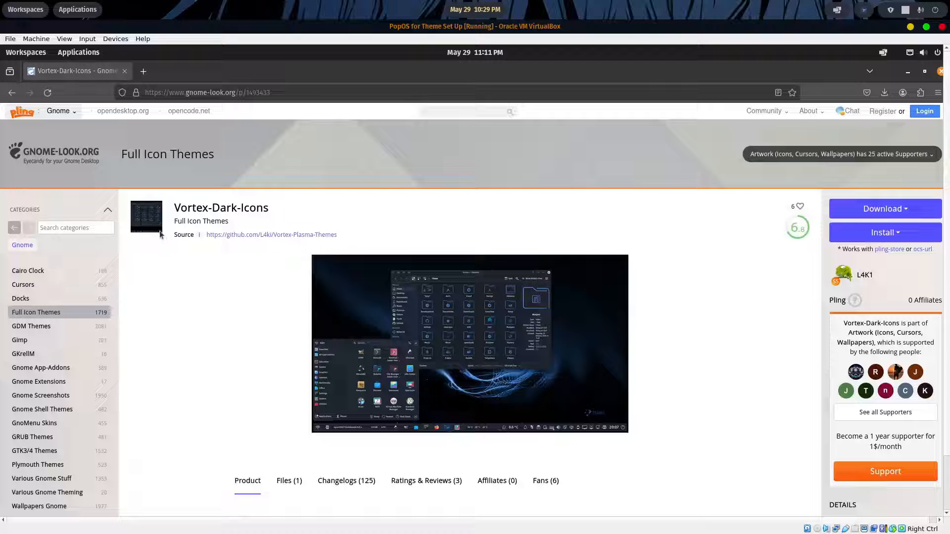
Return to Full Icon Themes, search the site for "azure glass", open Azure-Glassy-Dark-Icons and download its Azure-Glassy-Dark-Icons.tar.gz archive.
click(38, 315)
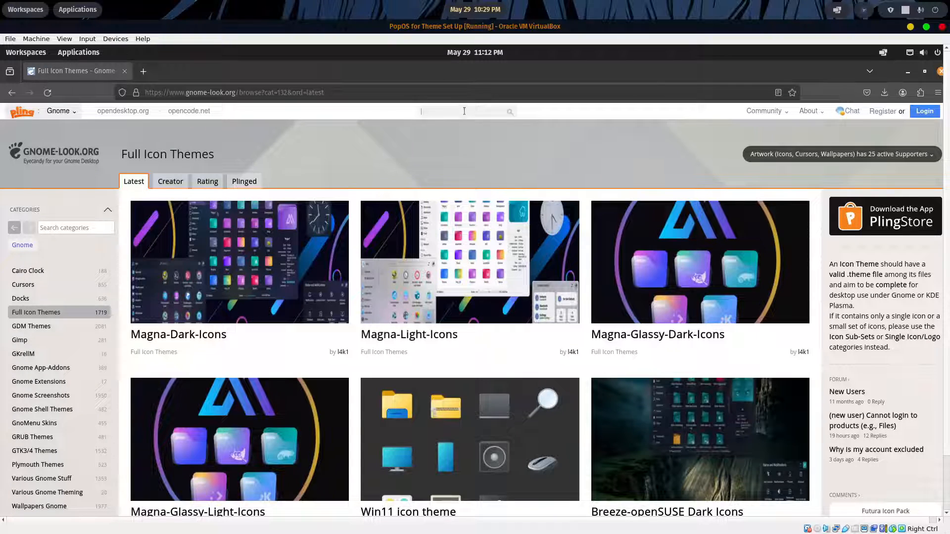
text(azure glass)
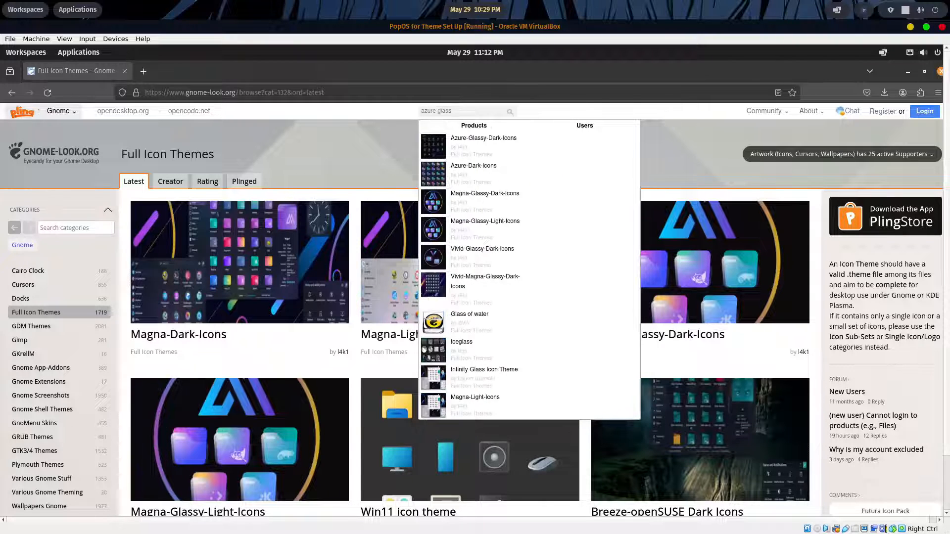
click(486, 145)
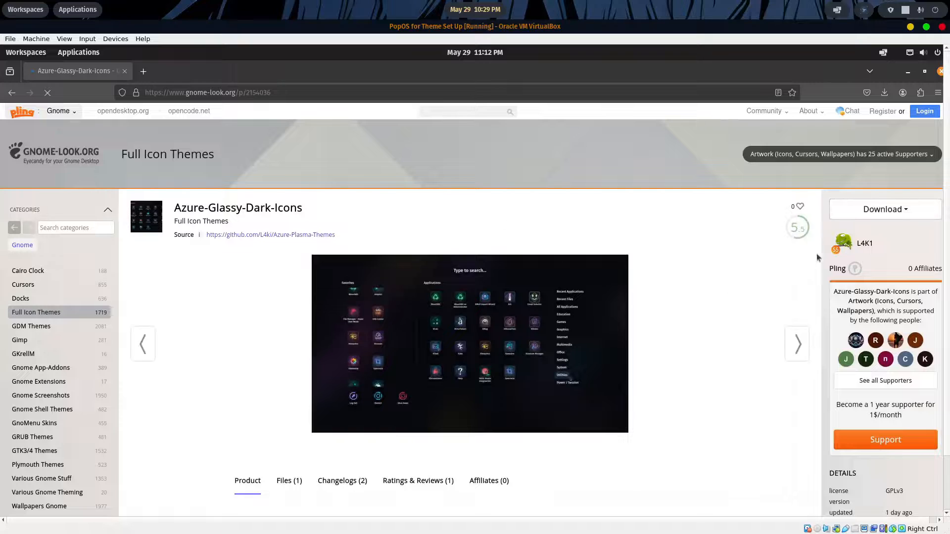
click(885, 208)
click(880, 231)
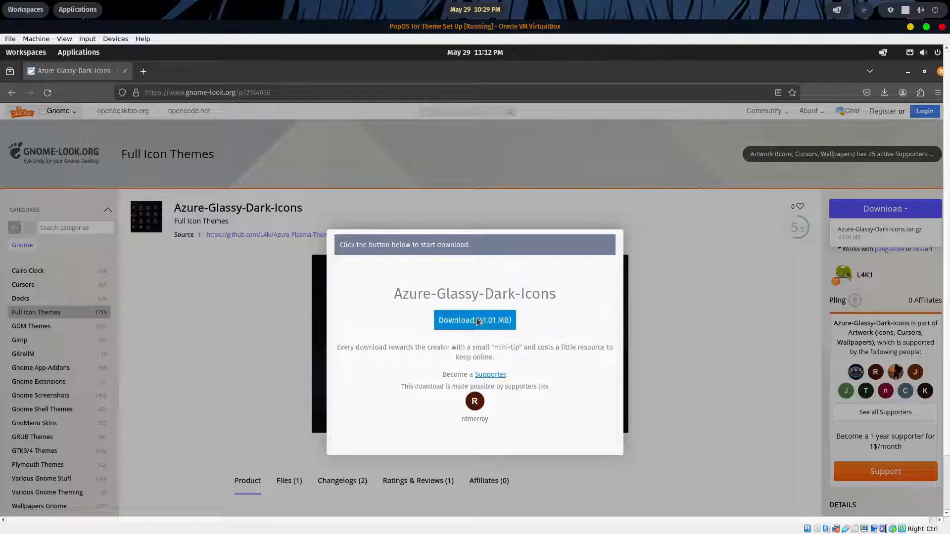
click(478, 322)
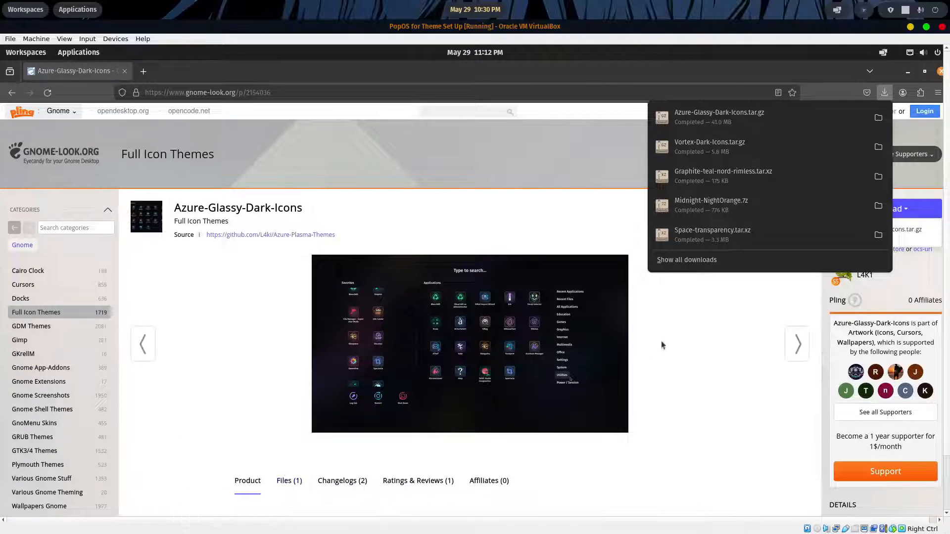
click(669, 331)
Search the web for "google font" and open the Google Fonts site to browse fonts.
click(254, 94)
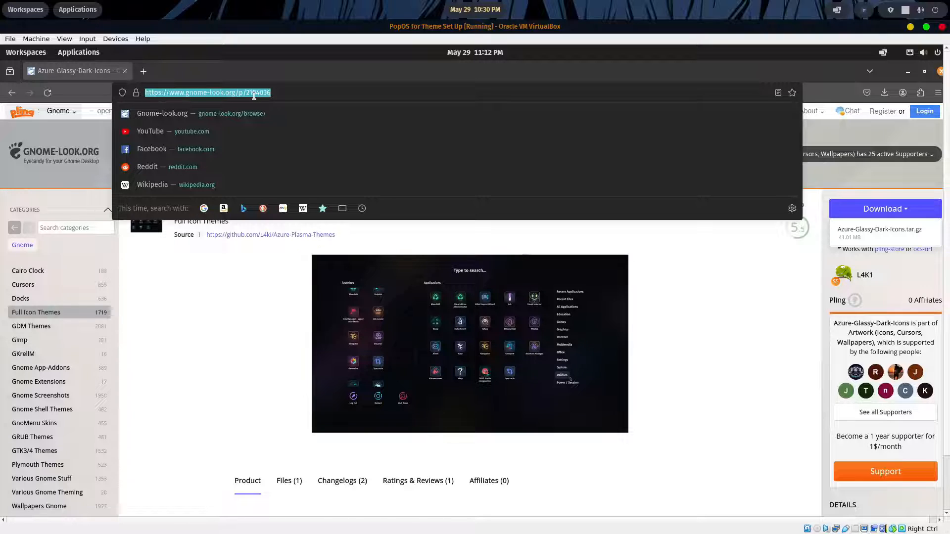
text(google fo)
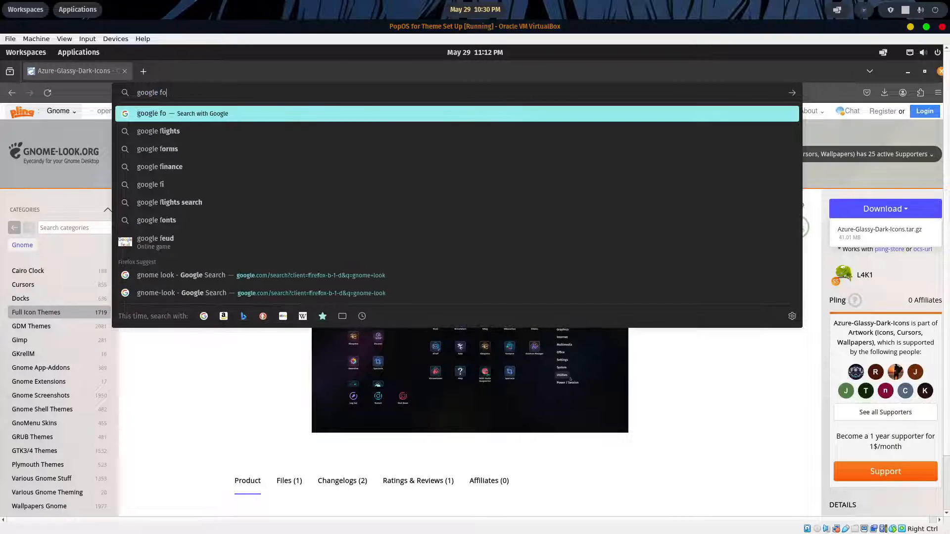
text(nt)
key(Return)
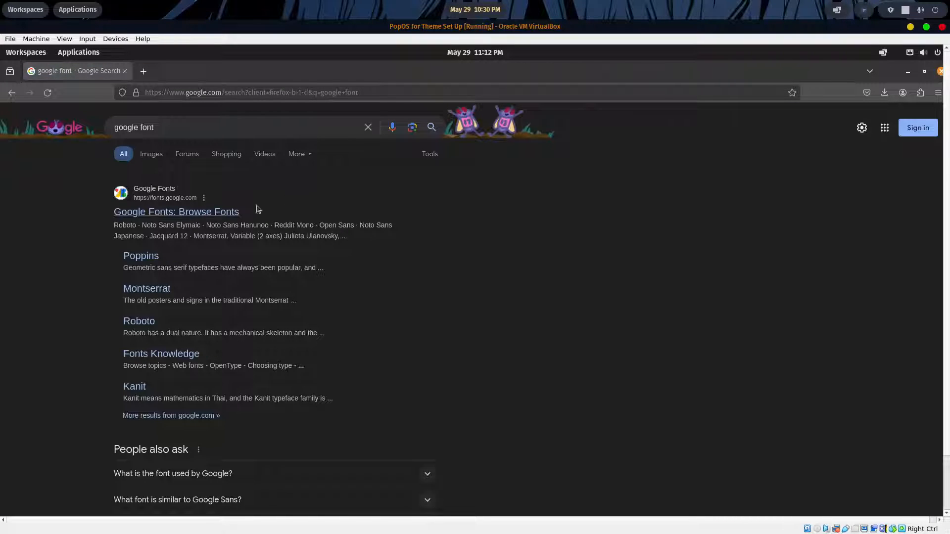
click(213, 216)
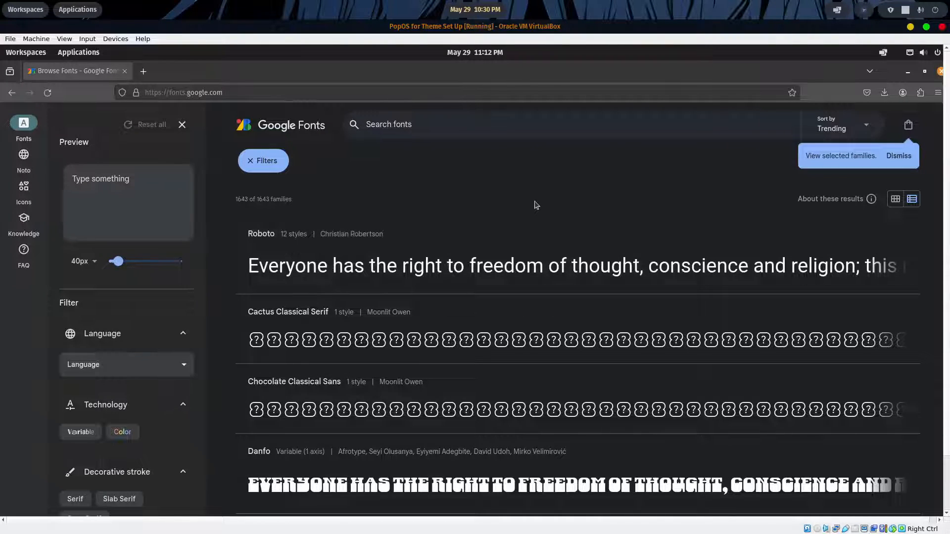
Open the Roboto family on Google Fonts and examine its styles from Thin 100 to Black 900 Italic.
scroll(536, 205, down, 3)
scroll(534, 206, up, 3)
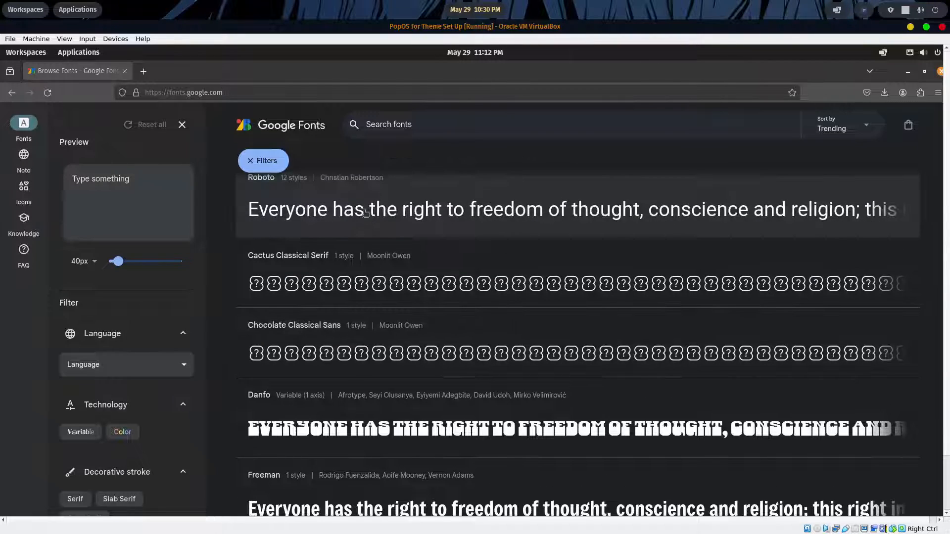
click(414, 241)
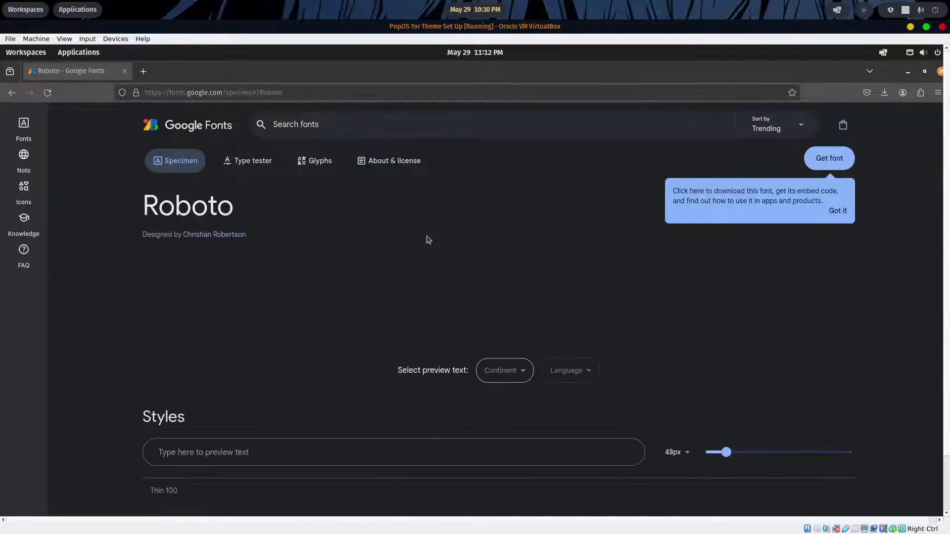
scroll(460, 240, down, 5)
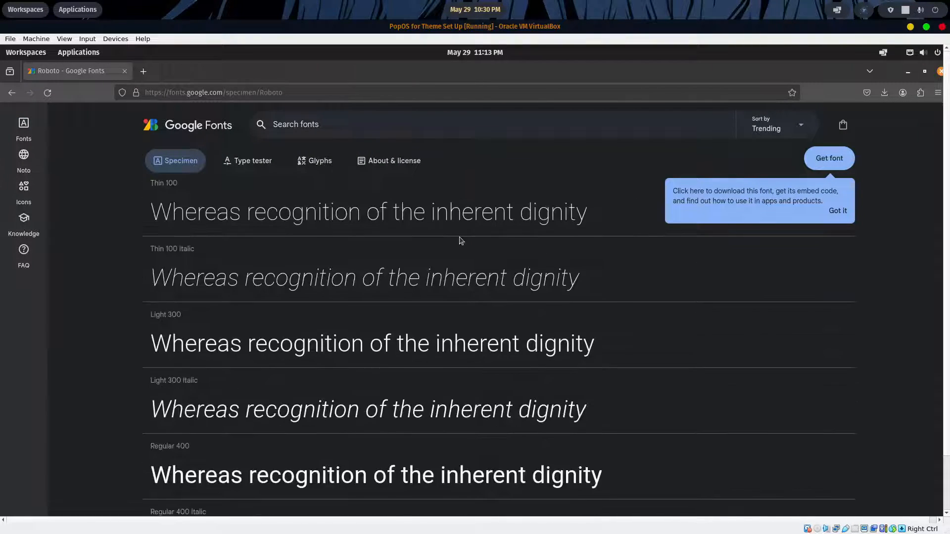
scroll(460, 241, down, 5)
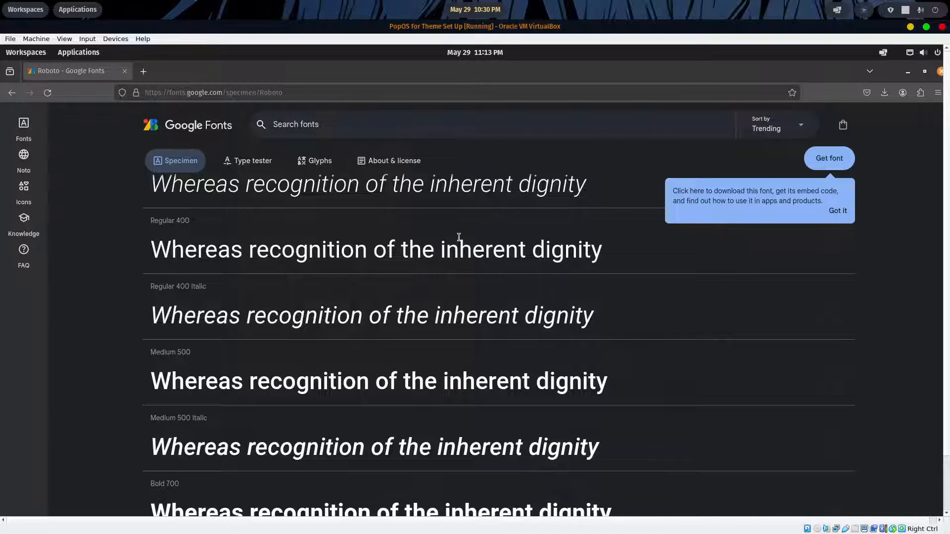
scroll(459, 237, up, 1)
scroll(459, 237, up, 8)
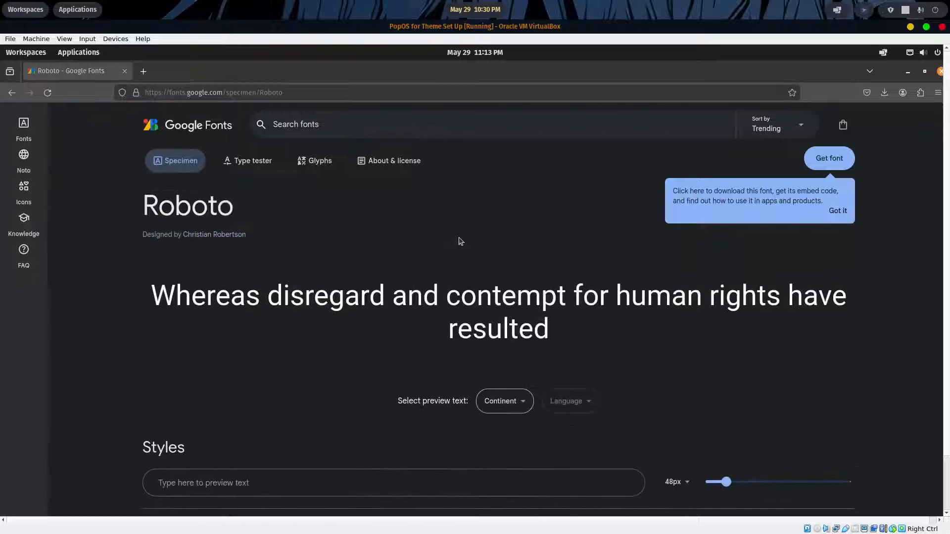
scroll(460, 241, down, 8)
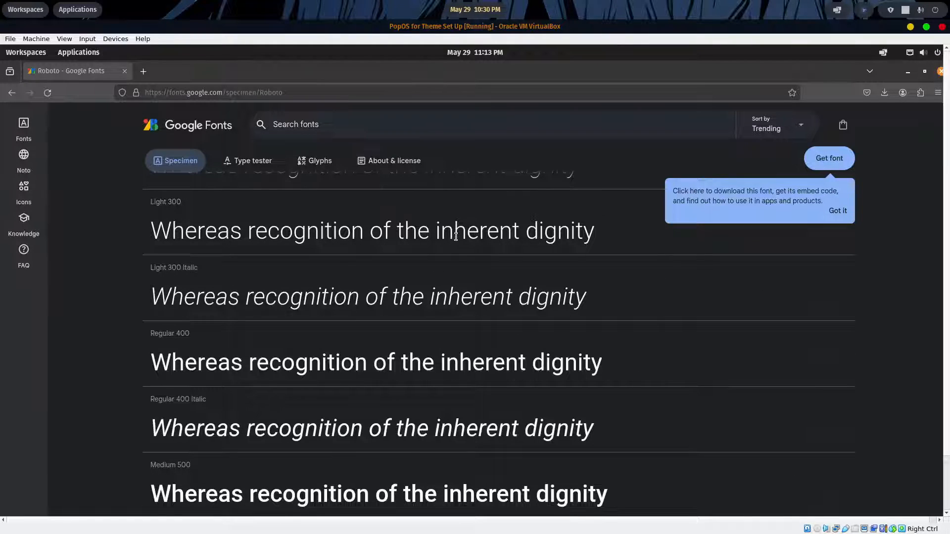
scroll(456, 239, down, 3)
scroll(457, 241, down, 7)
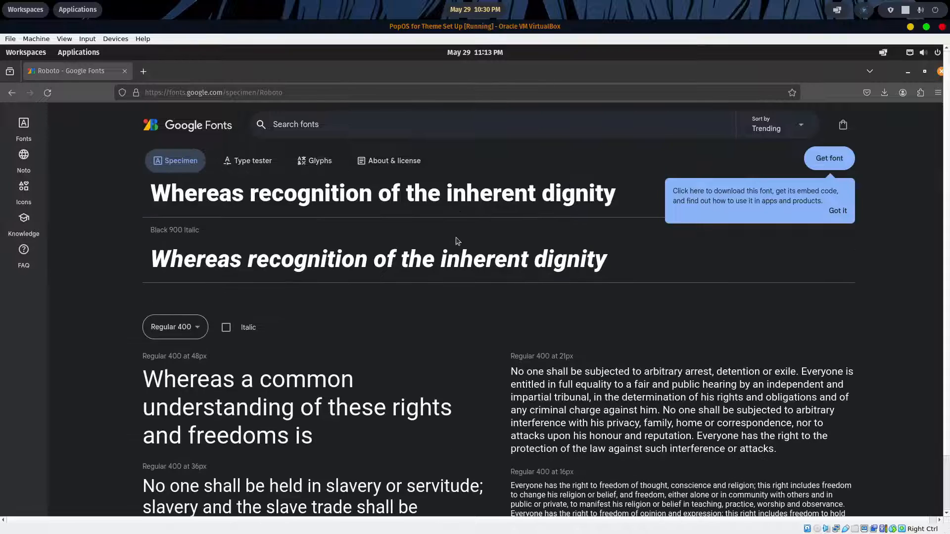
Return to the Google Fonts list and browse the trending families in full-screen view.
click(11, 93)
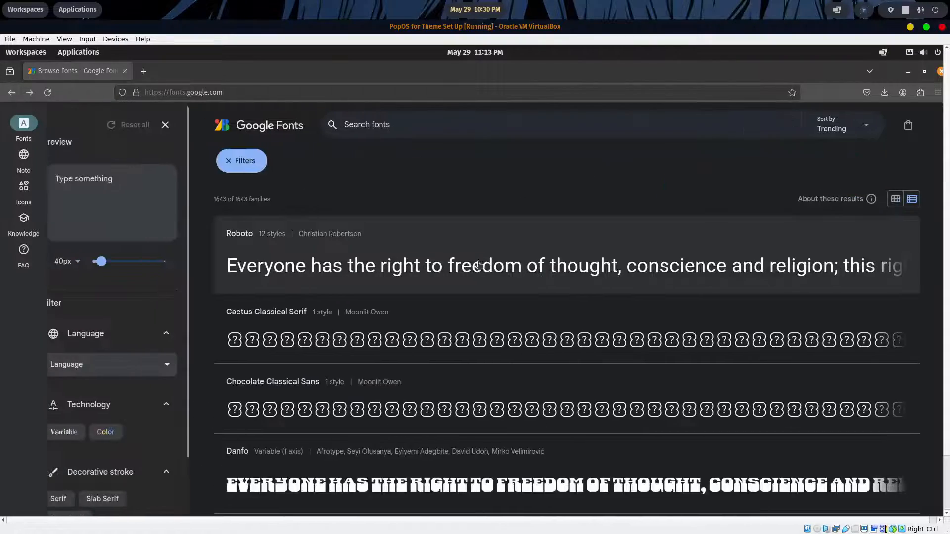
scroll(498, 272, down, 10)
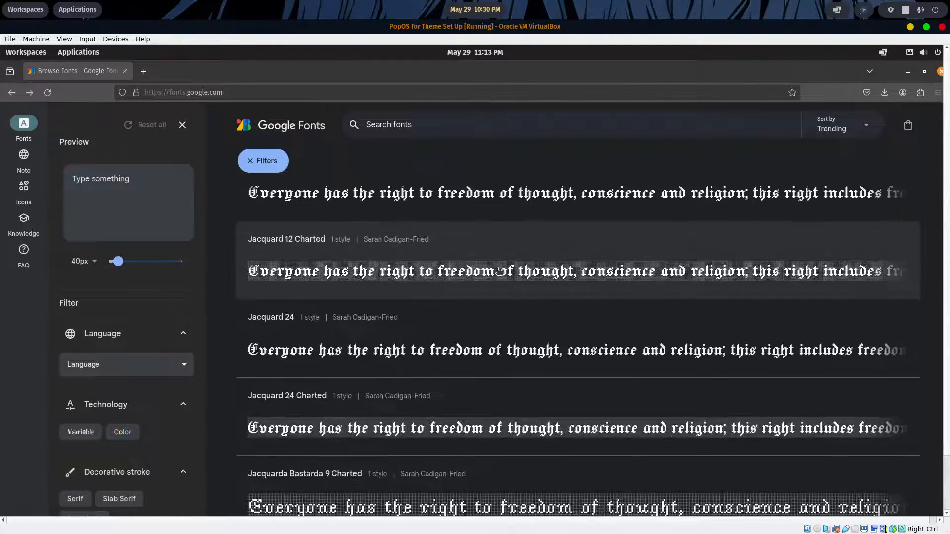
scroll(499, 272, down, 13)
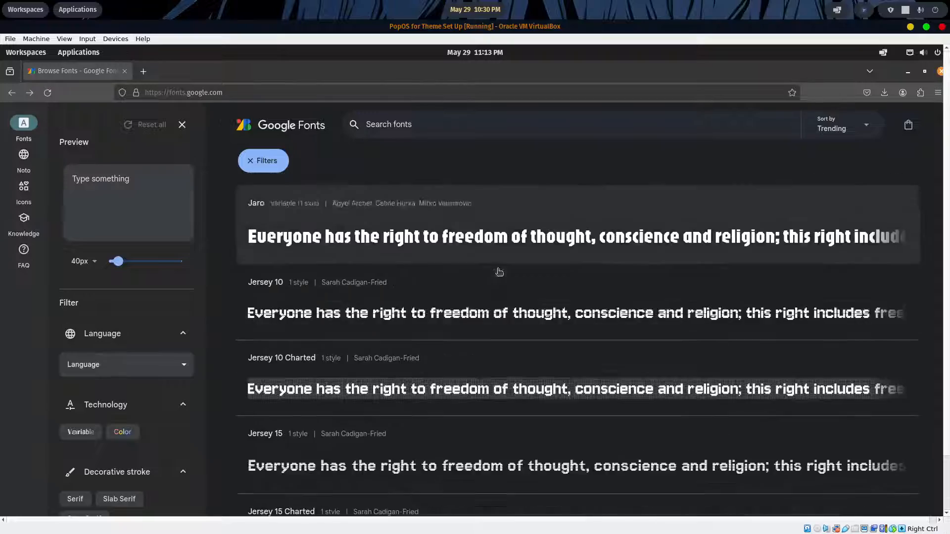
scroll(499, 271, down, 10)
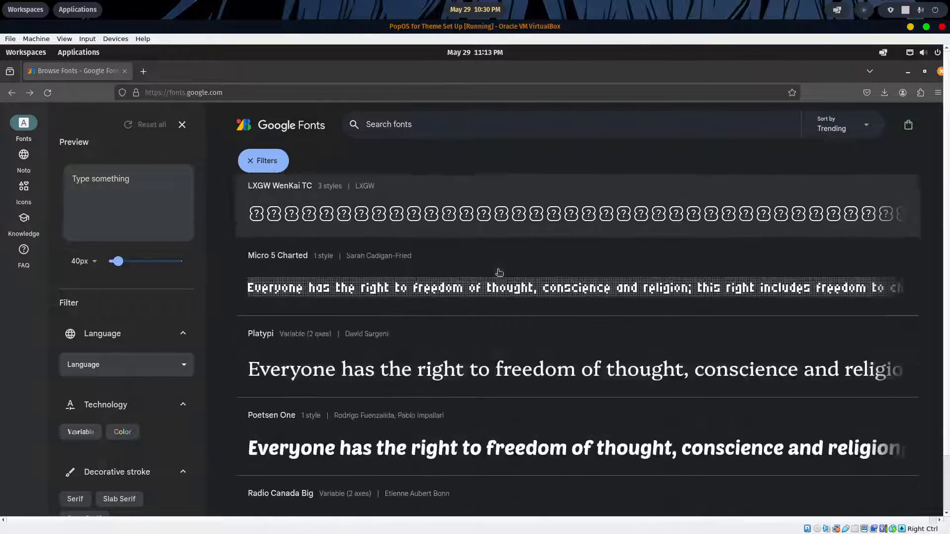
scroll(500, 273, down, 7)
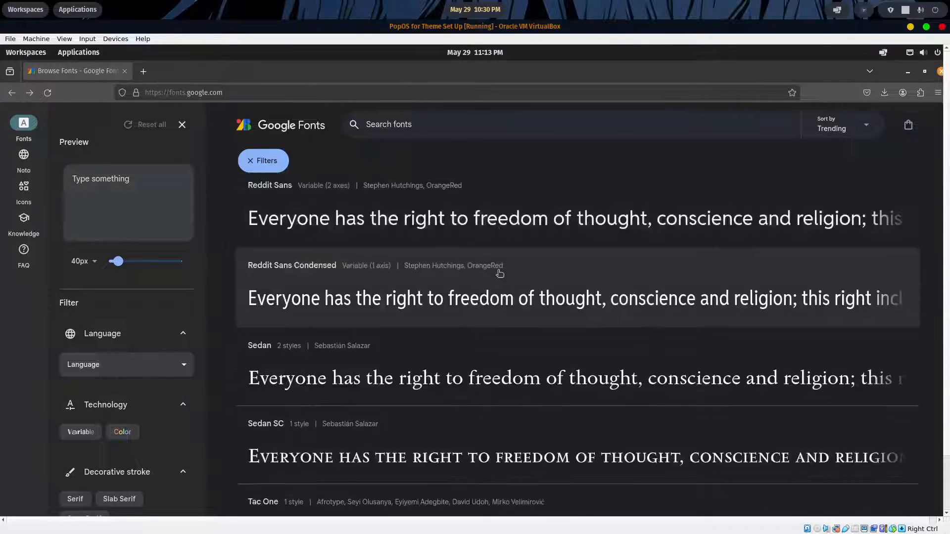
scroll(500, 274, up, 2)
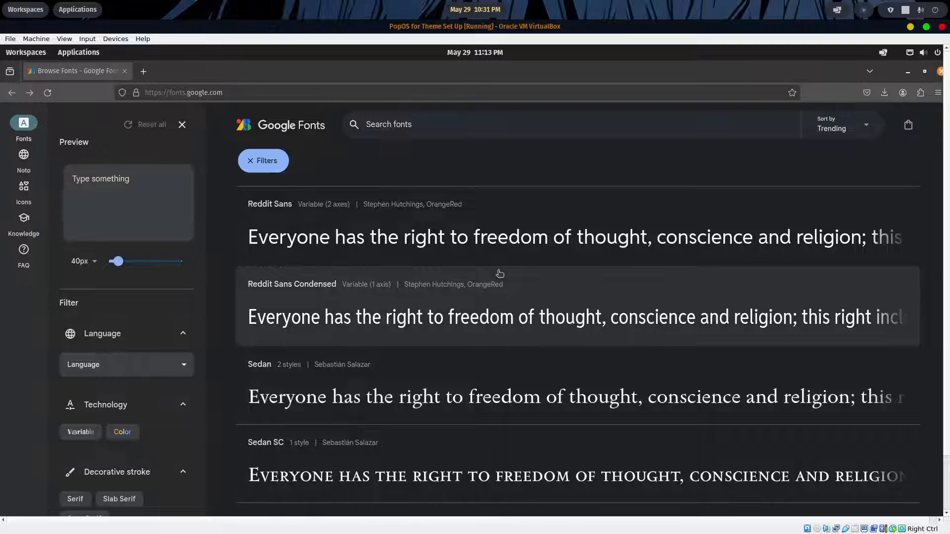
scroll(499, 274, up, 3)
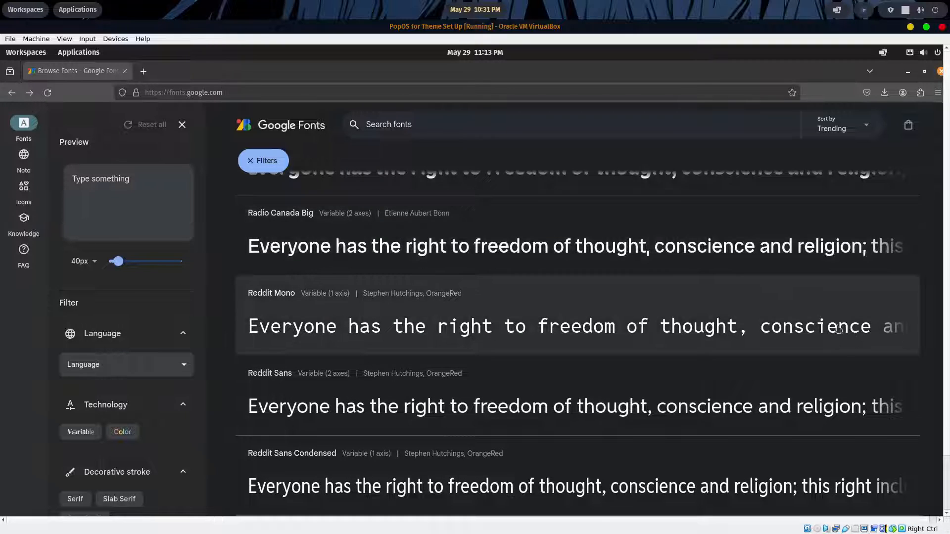
key(F11)
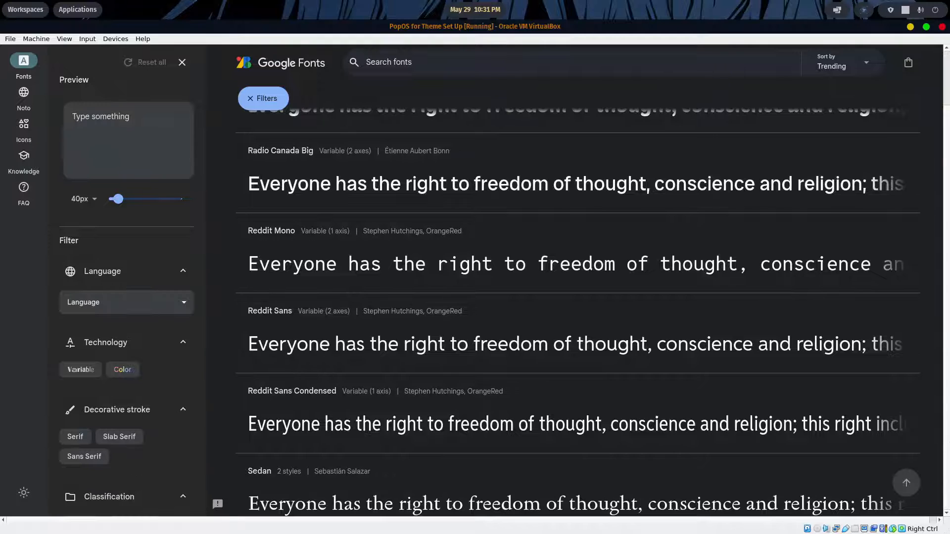
scroll(856, 312, up, 7)
scroll(856, 311, up, 18)
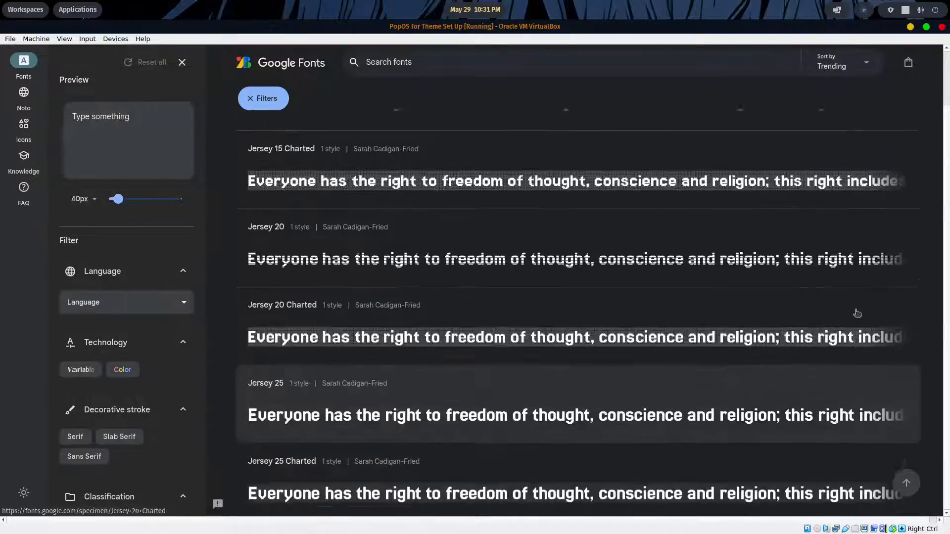
scroll(870, 310, up, 10)
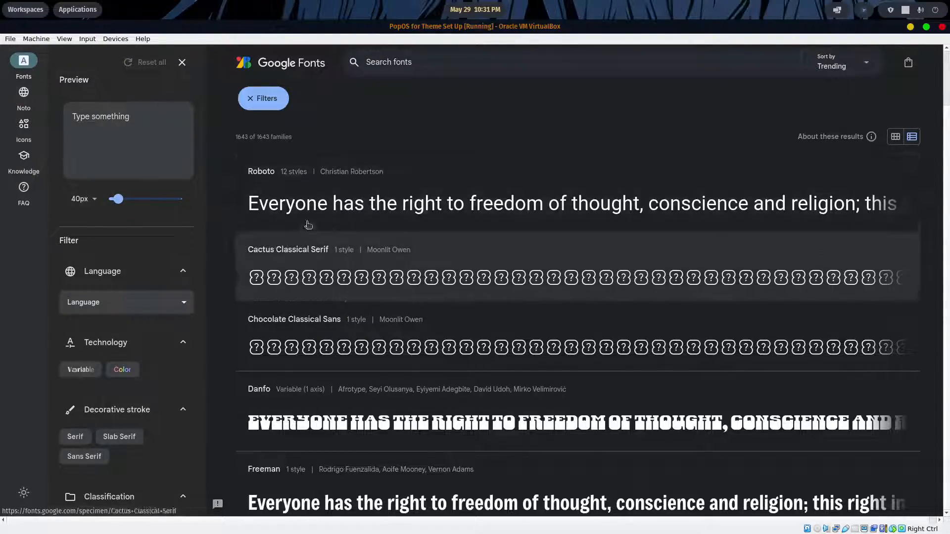
Open the Roboto family, select it with Get font and download it as Roboto.zip.
click(370, 189)
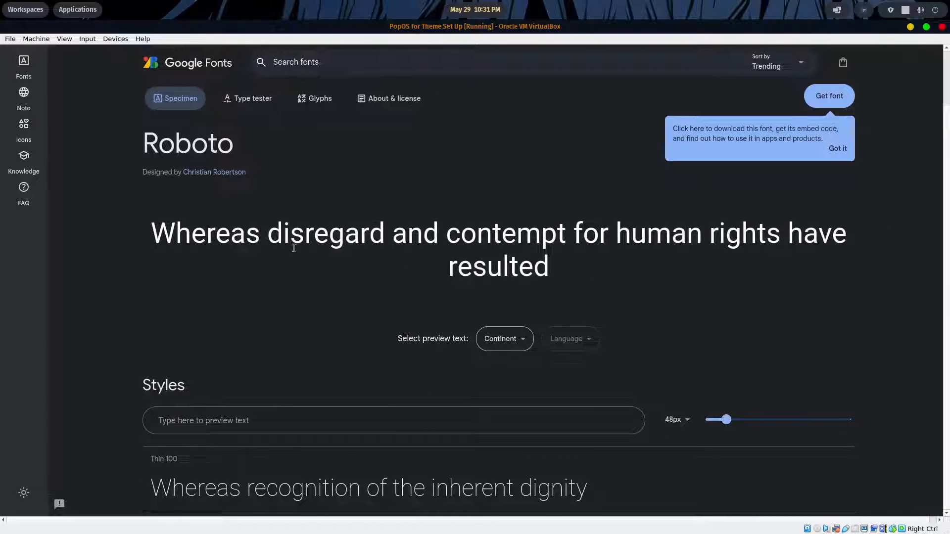
scroll(296, 250, down, 4)
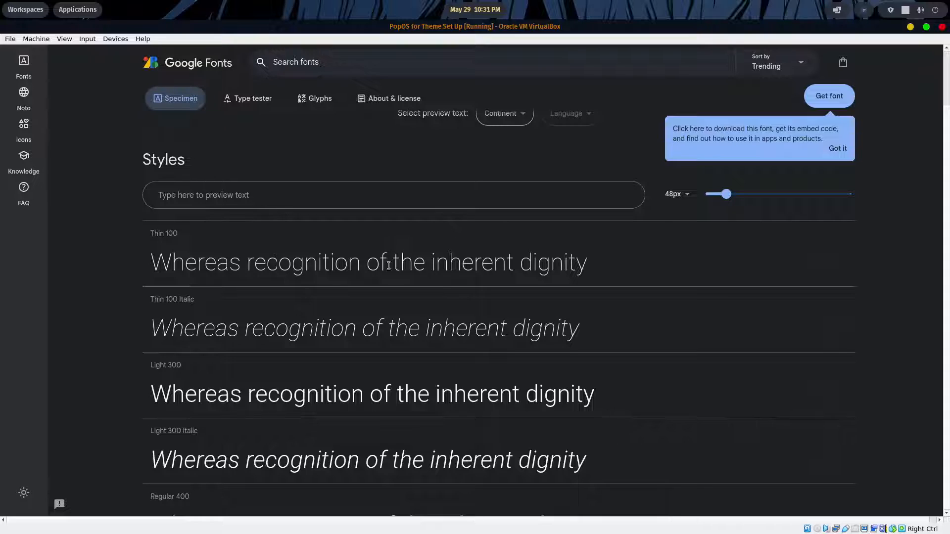
double_click(170, 233)
scroll(648, 259, up, 3)
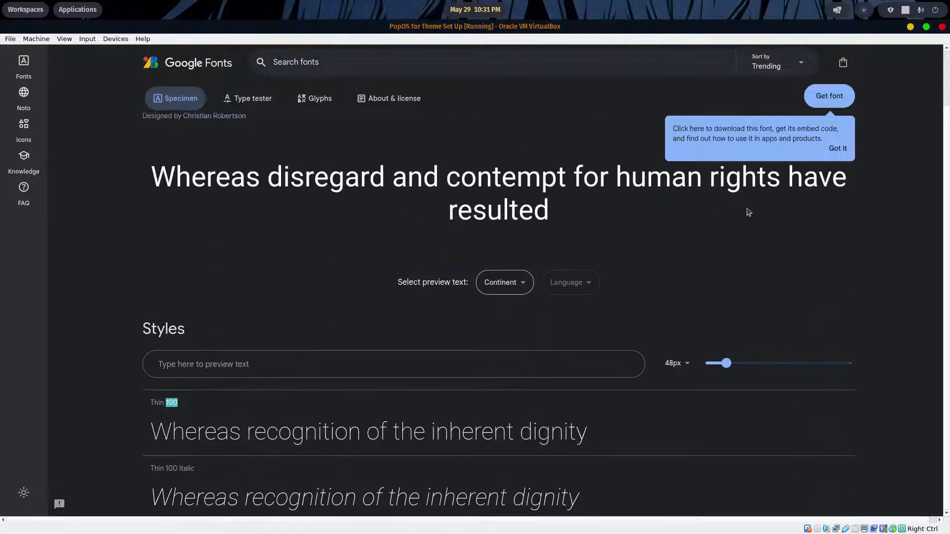
click(824, 102)
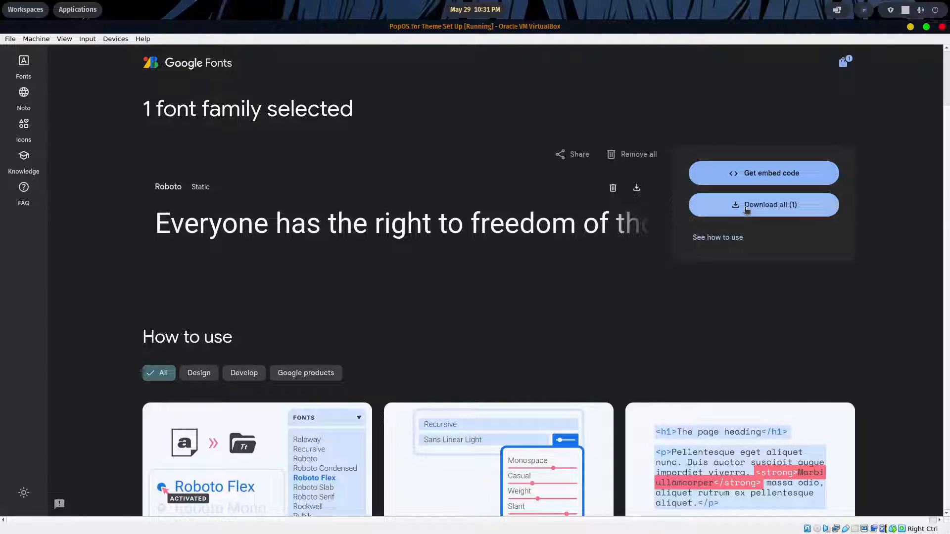
click(747, 209)
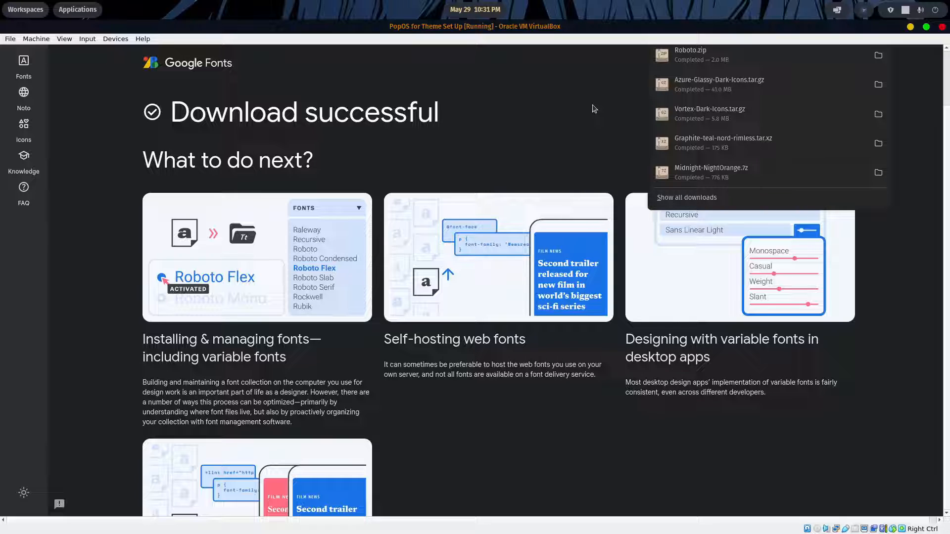
Dismiss the downloads list, leave full-screen view and close the browser window.
click(942, 27)
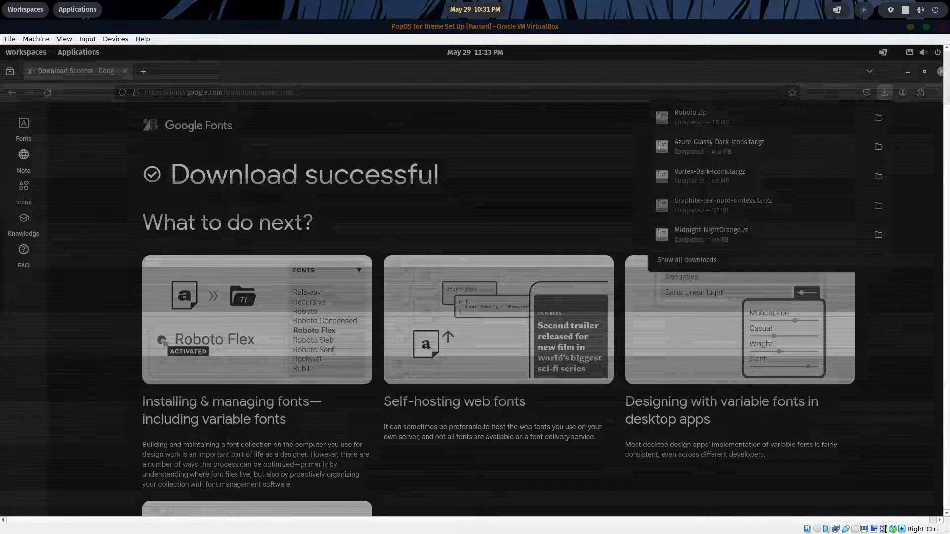
key(Escape)
click(561, 154)
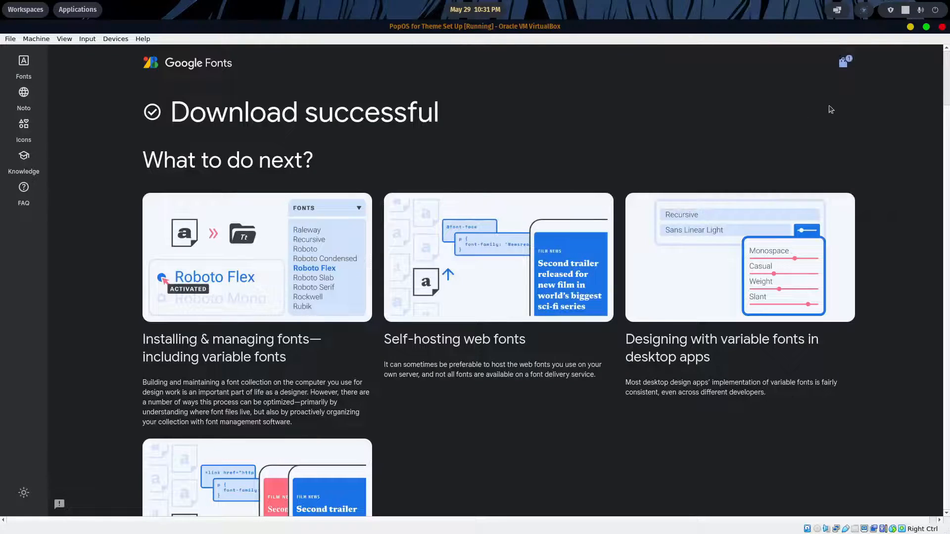
key(F11)
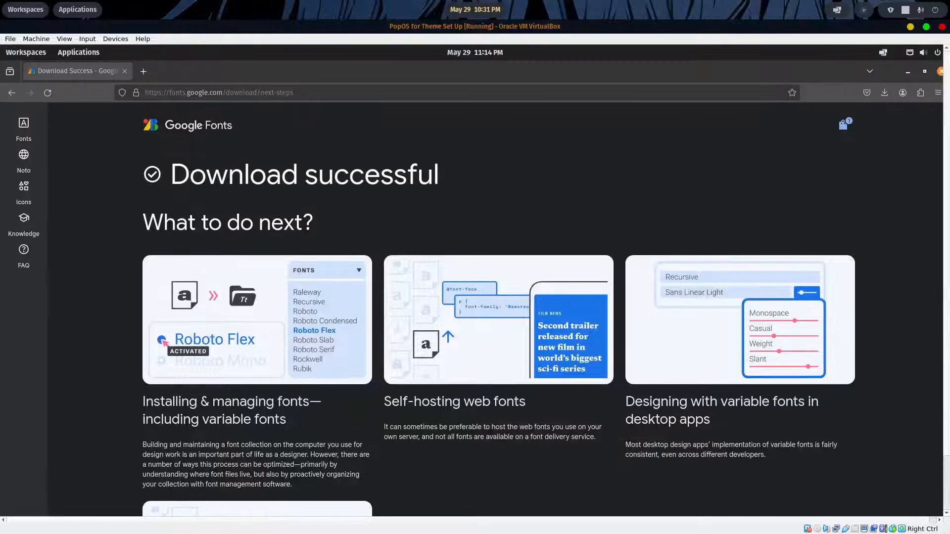
click(940, 72)
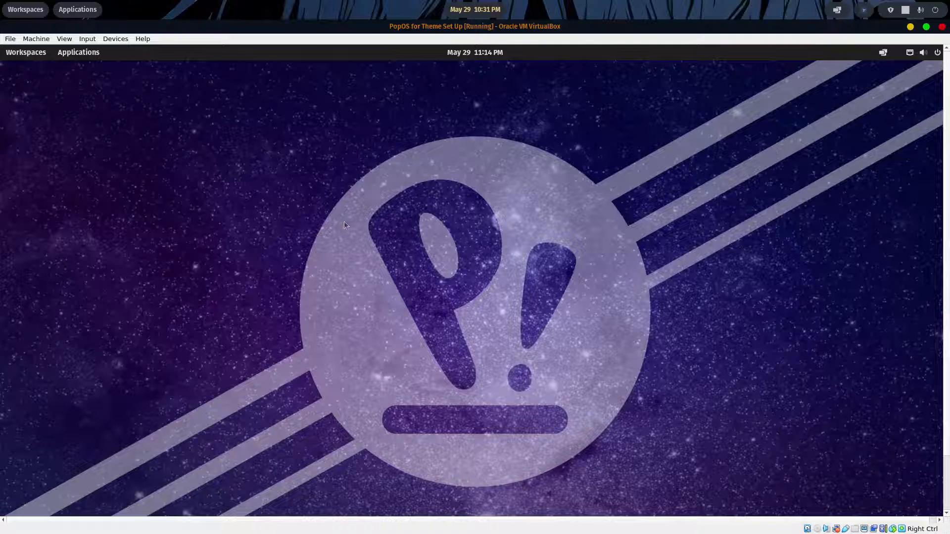
Launch the Files app, show the Downloads folder and open the Azure-Glassy-Dark-Icons.tar.gz archive.
click(78, 52)
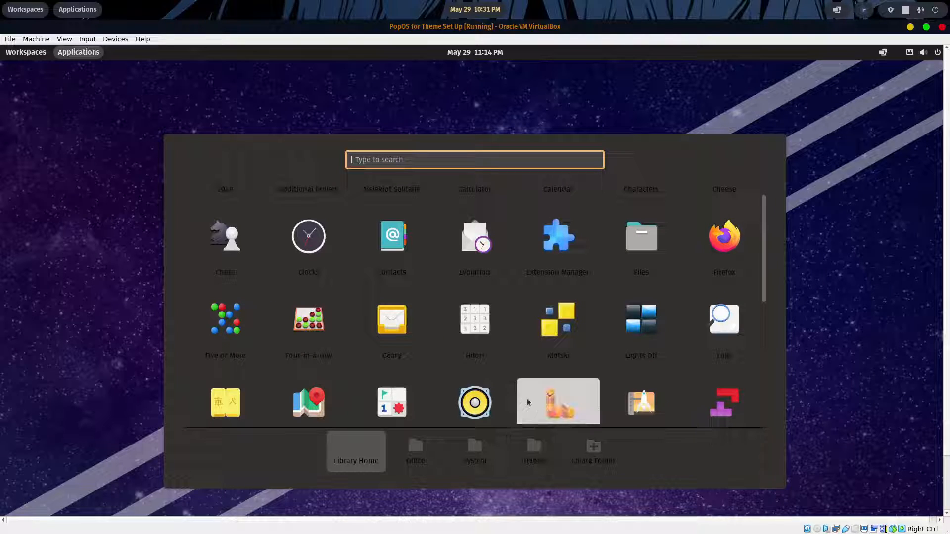
scroll(530, 378, down, 3)
scroll(557, 316, up, 2)
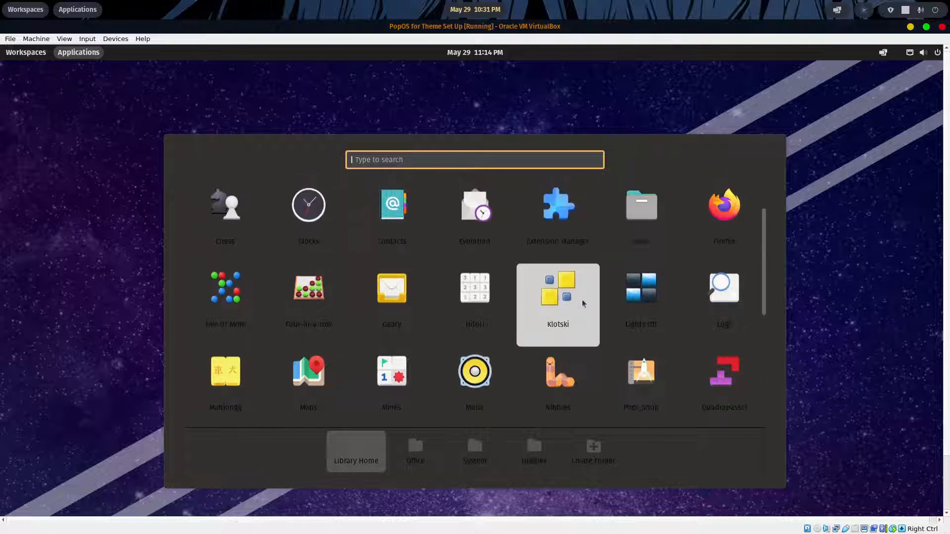
click(641, 222)
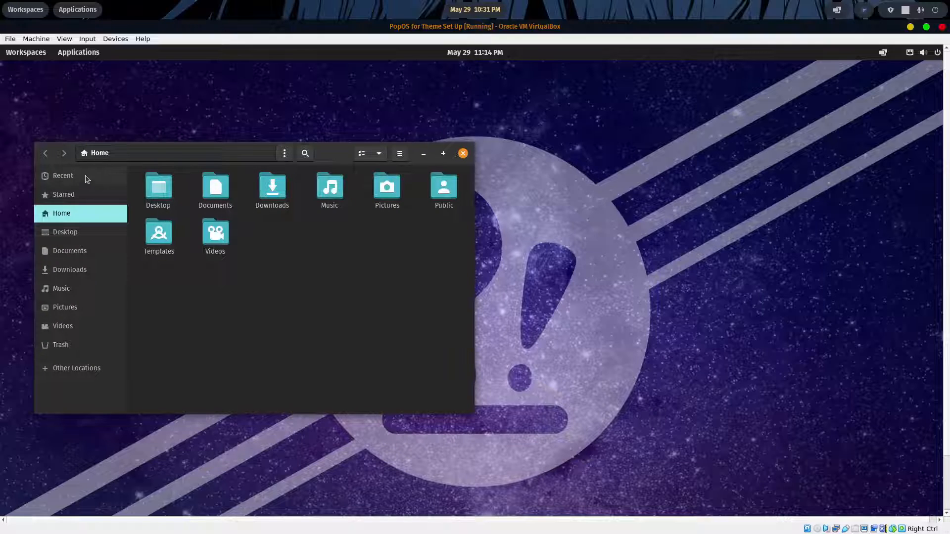
drag(329, 152, 543, 123)
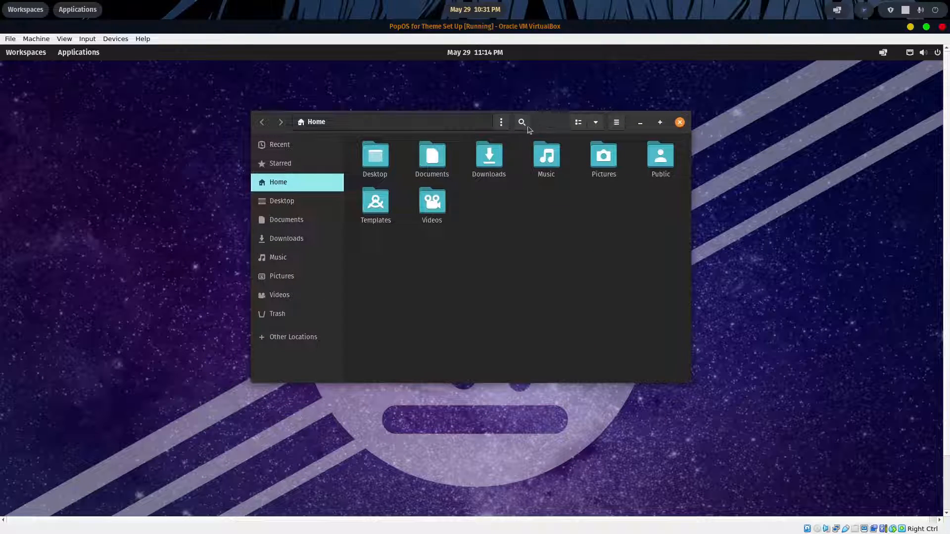
click(292, 240)
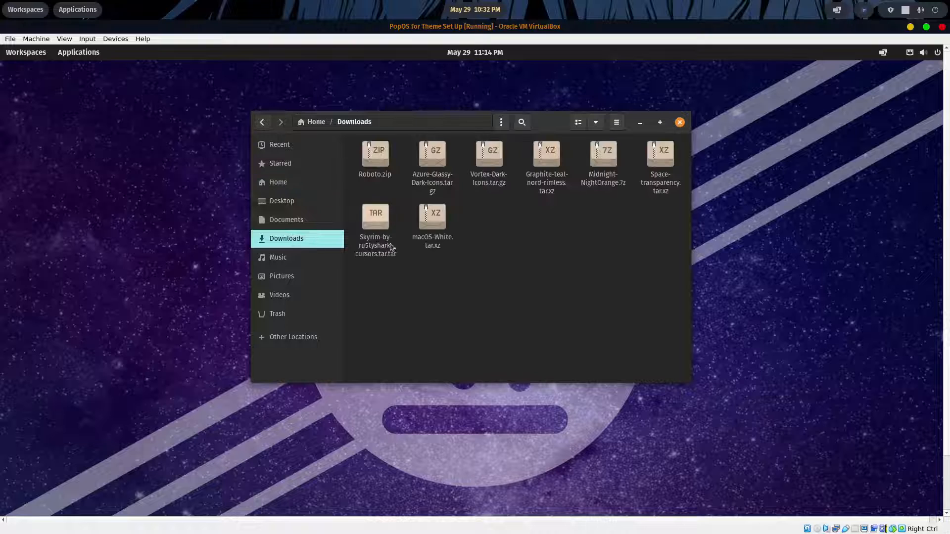
double_click(425, 156)
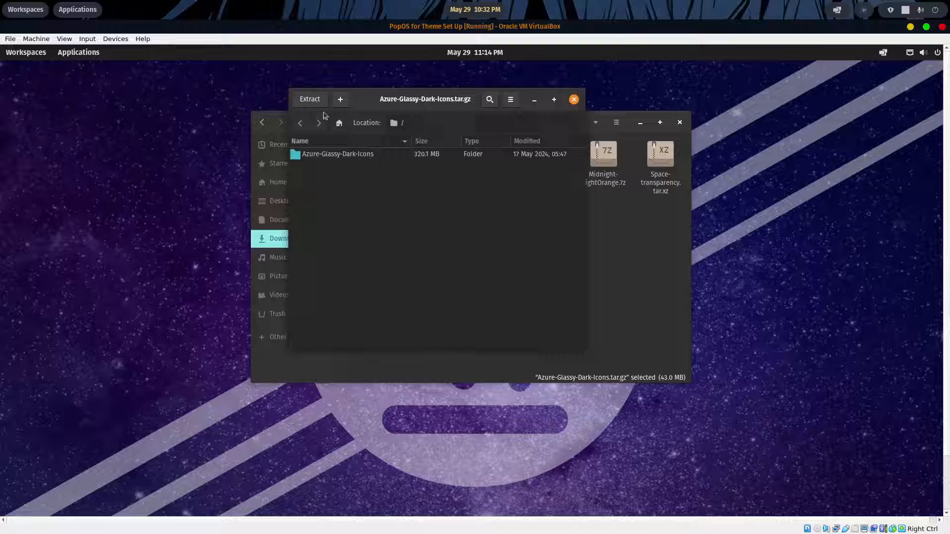
click(311, 100)
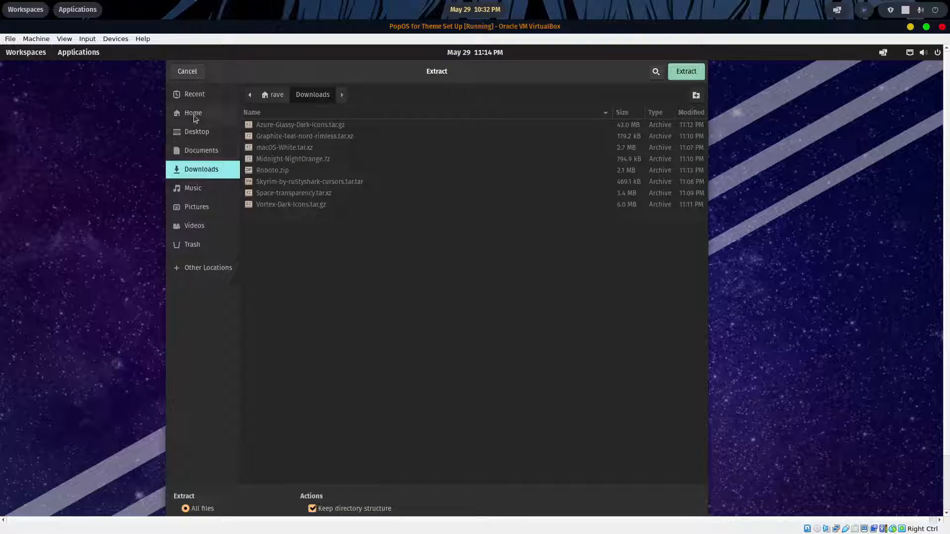
click(194, 117)
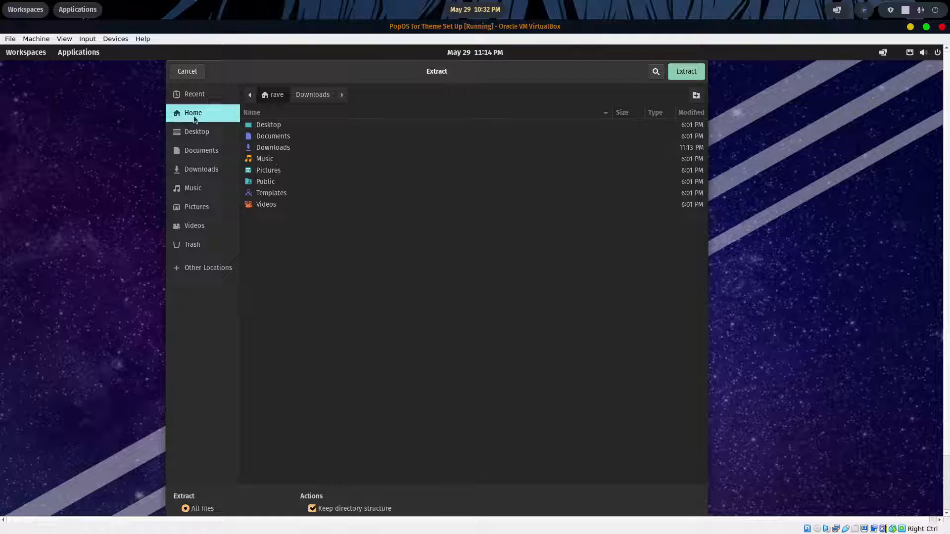
click(189, 74)
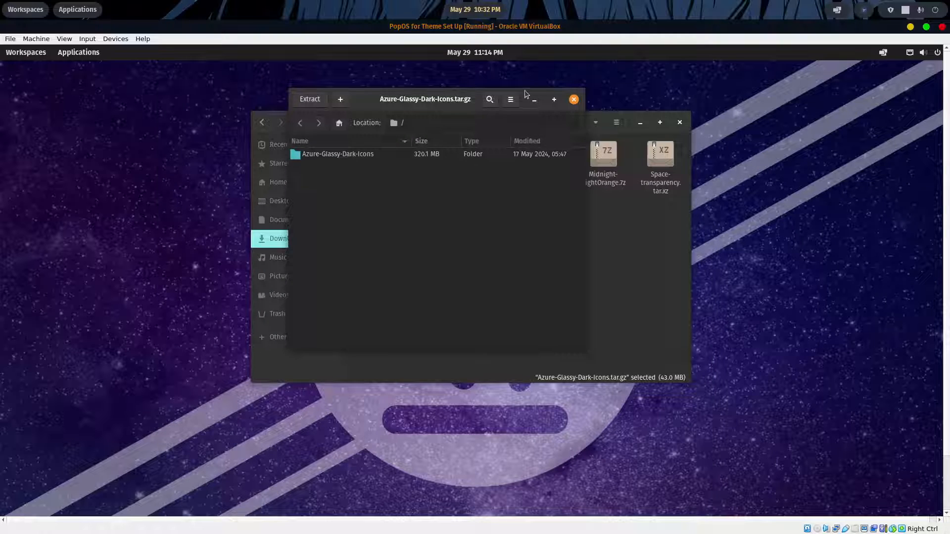
Close the open archive window and show hidden files in the Home folder.
click(574, 99)
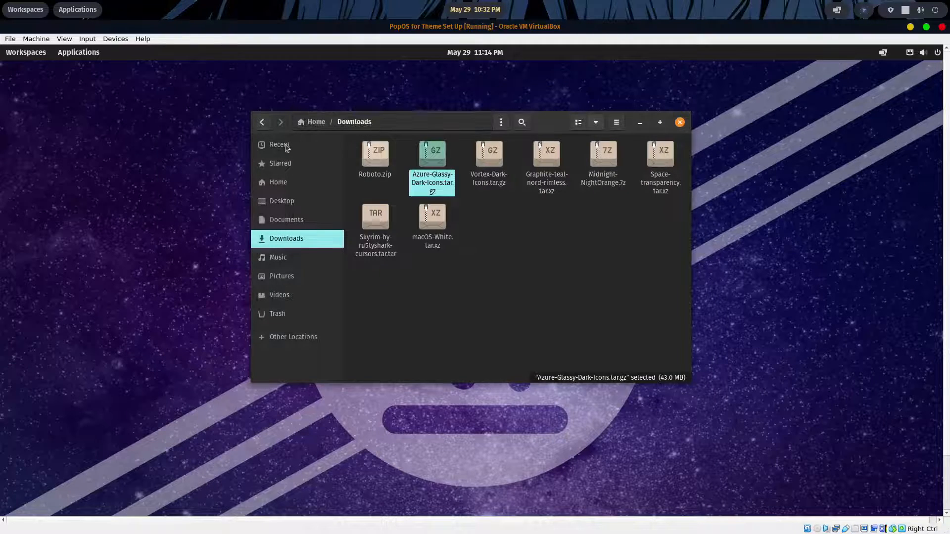
click(281, 184)
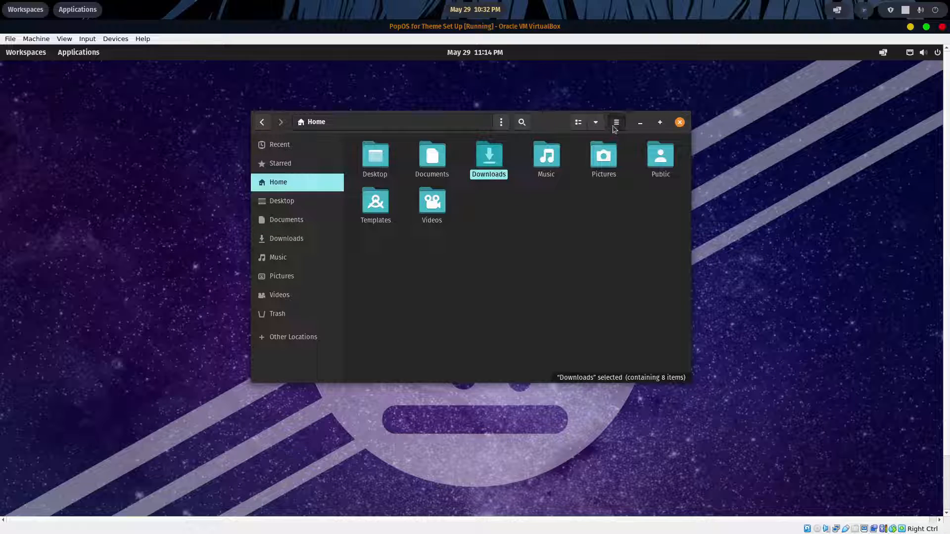
click(616, 124)
click(648, 205)
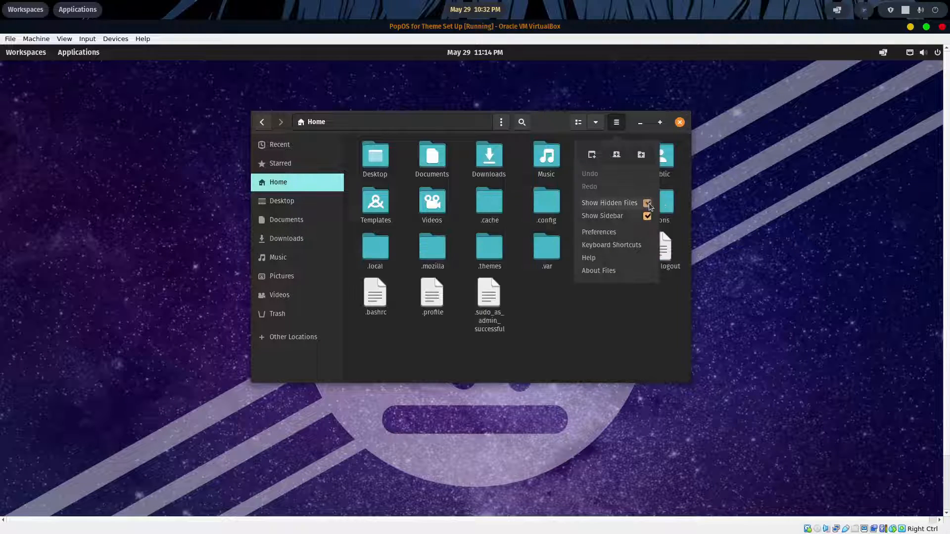
click(587, 306)
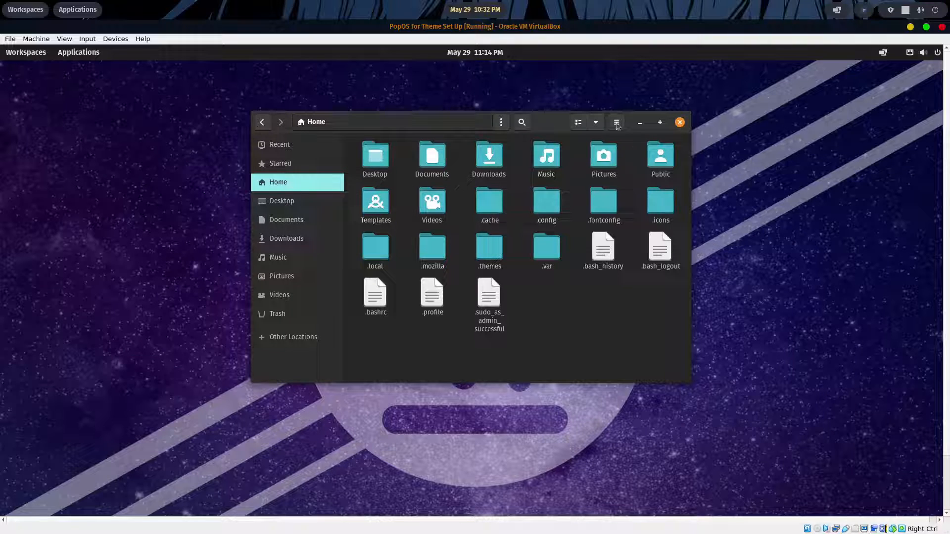
Extract Azure-Glassy-Dark-Icons.tar.gz from Downloads into the .icons folder in Home and close the archive.
click(298, 240)
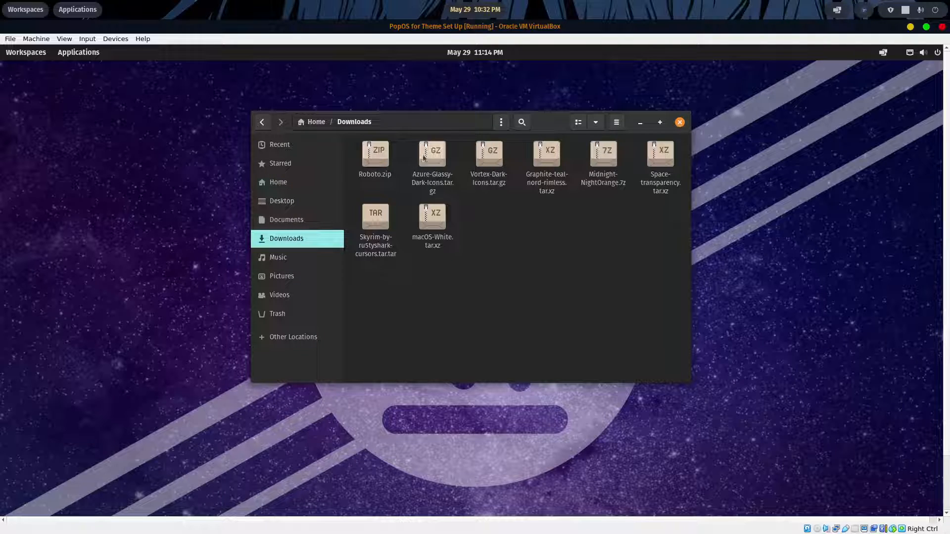
click(432, 156)
double_click(431, 156)
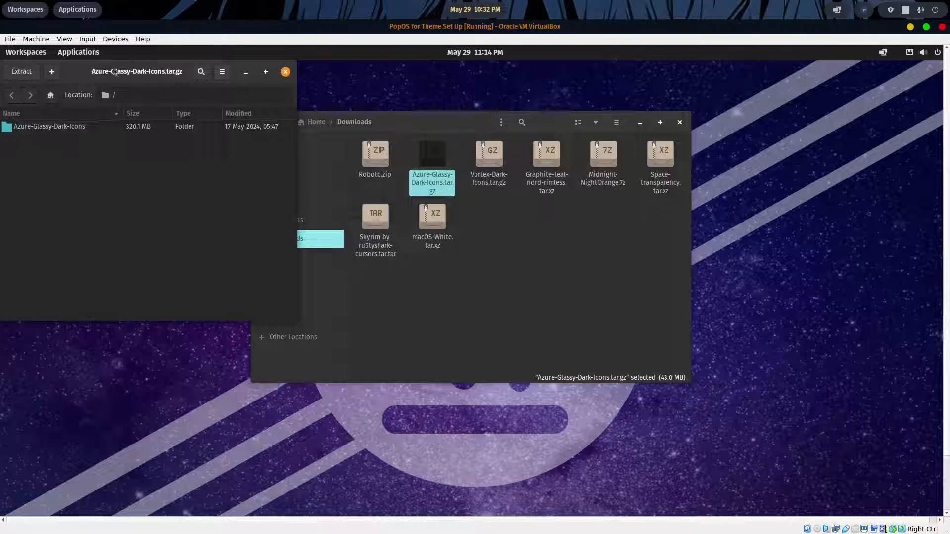
drag(118, 73, 501, 103)
click(369, 105)
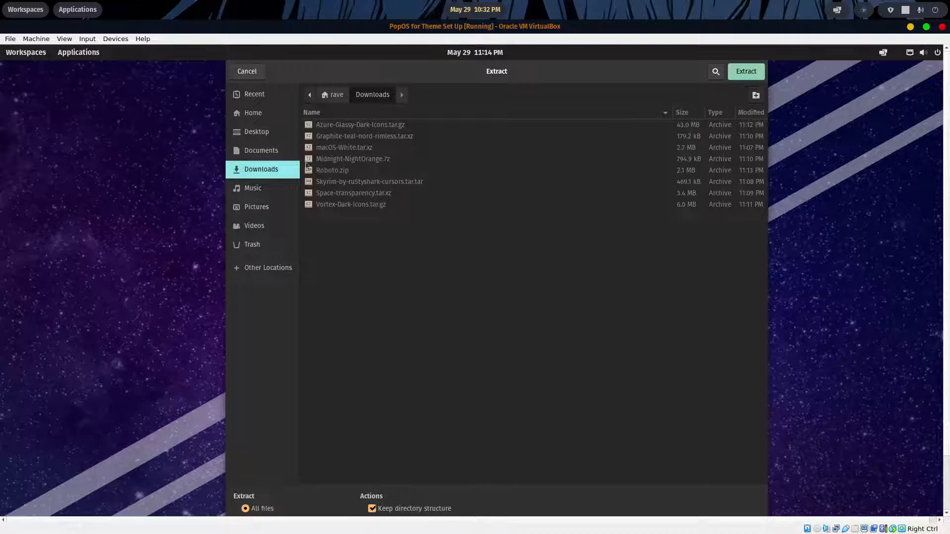
click(255, 114)
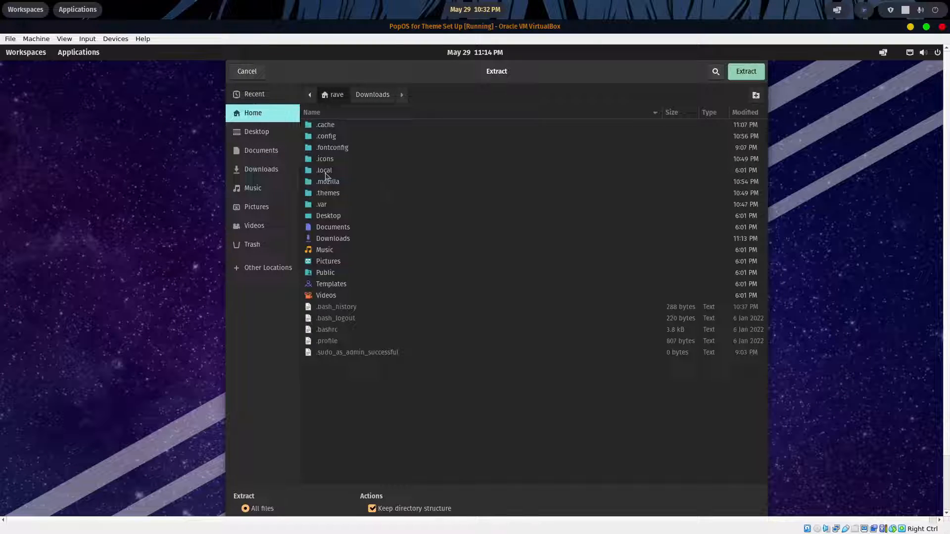
double_click(333, 161)
click(743, 75)
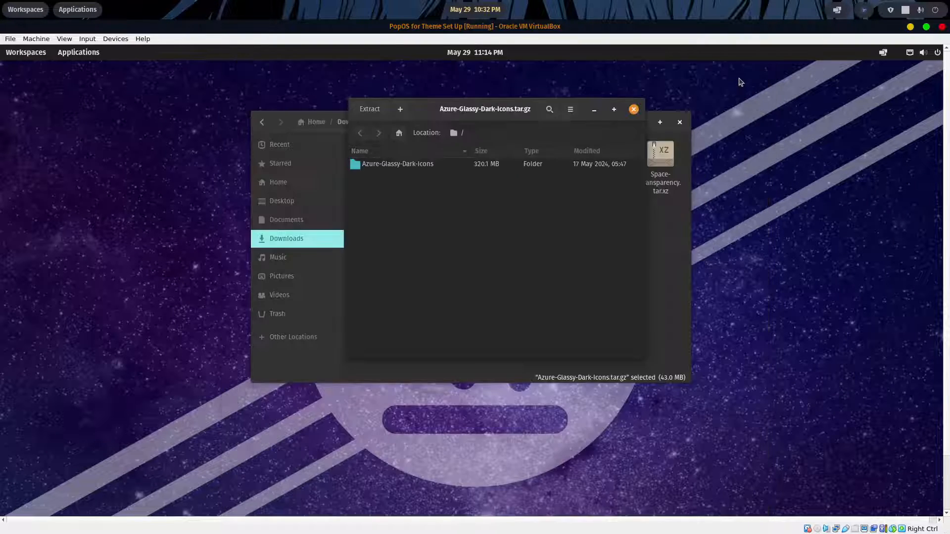
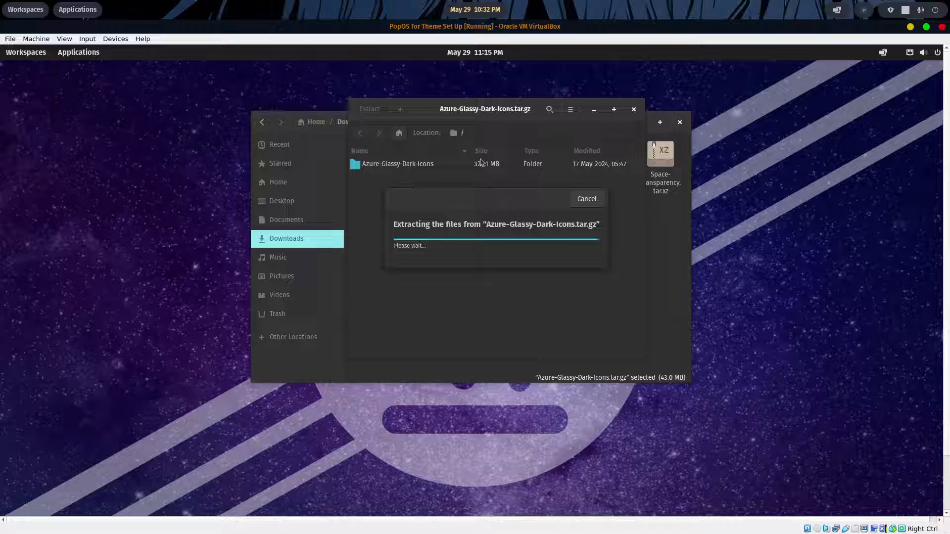
click(462, 247)
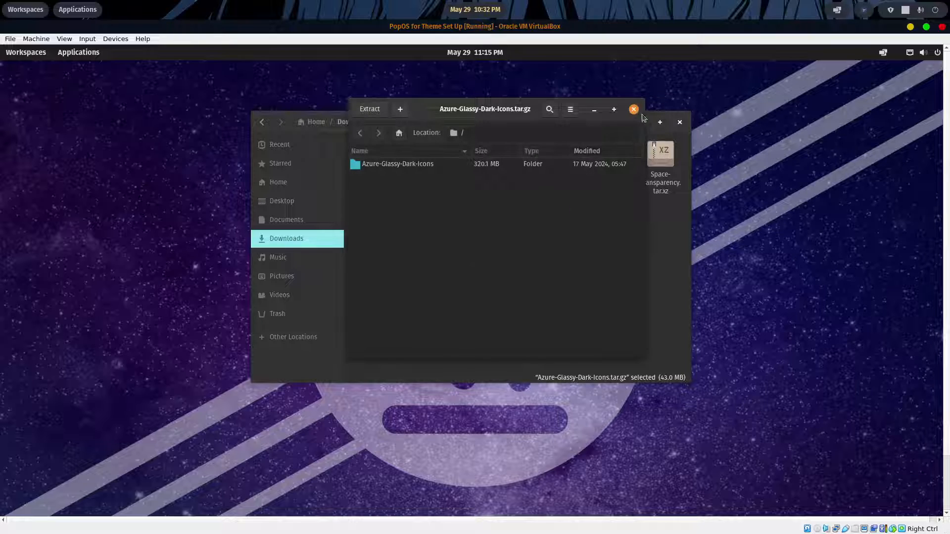
click(634, 109)
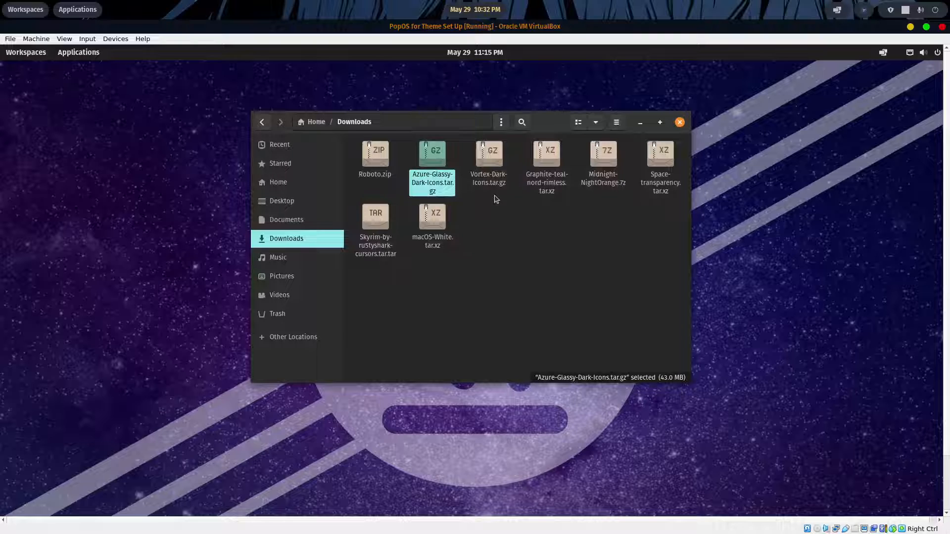
Extract Vortex-Dark-Icons.tar.gz into the .icons folder in Home and close the archive.
double_click(488, 154)
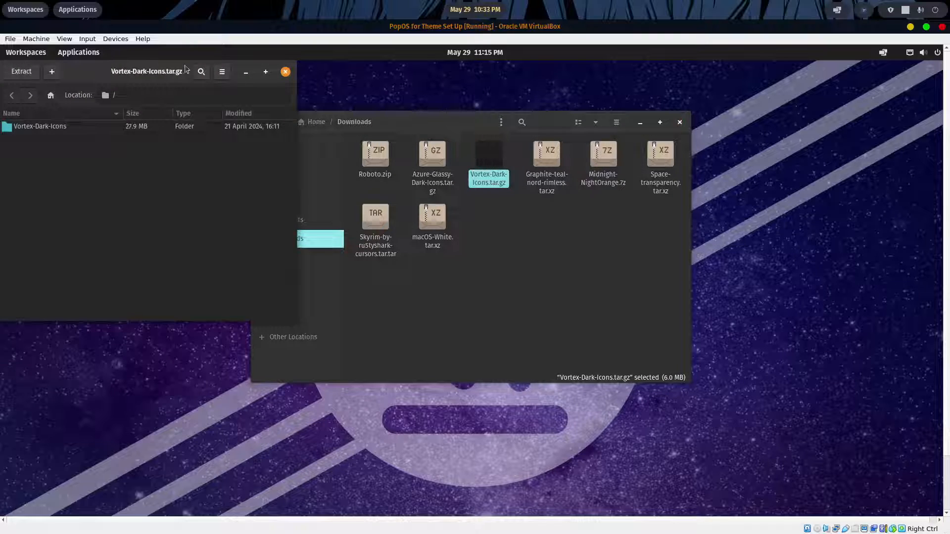
drag(95, 74, 548, 133)
click(473, 135)
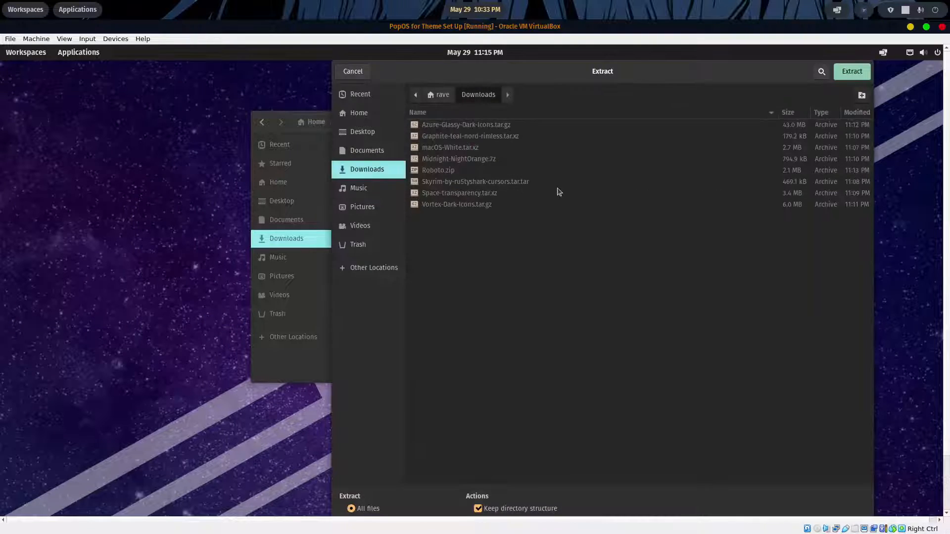
click(364, 115)
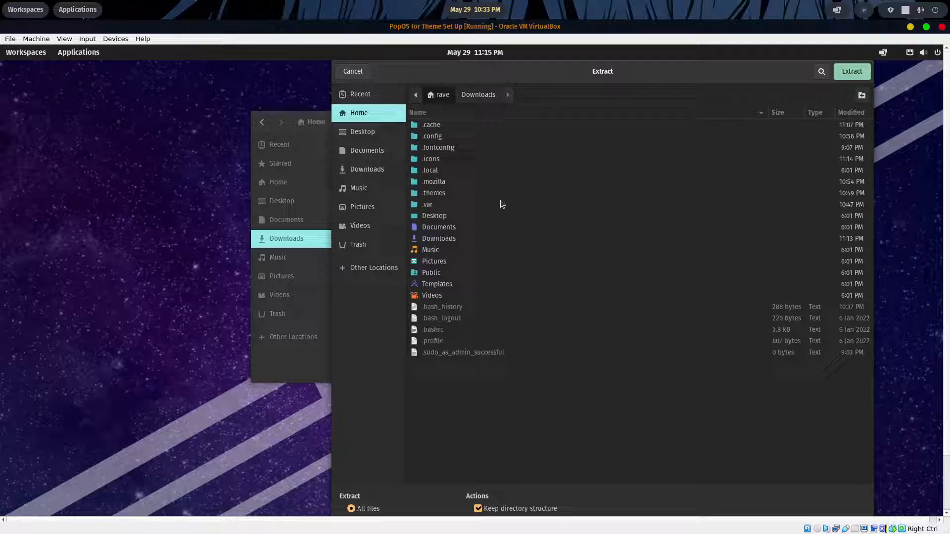
double_click(436, 159)
click(852, 72)
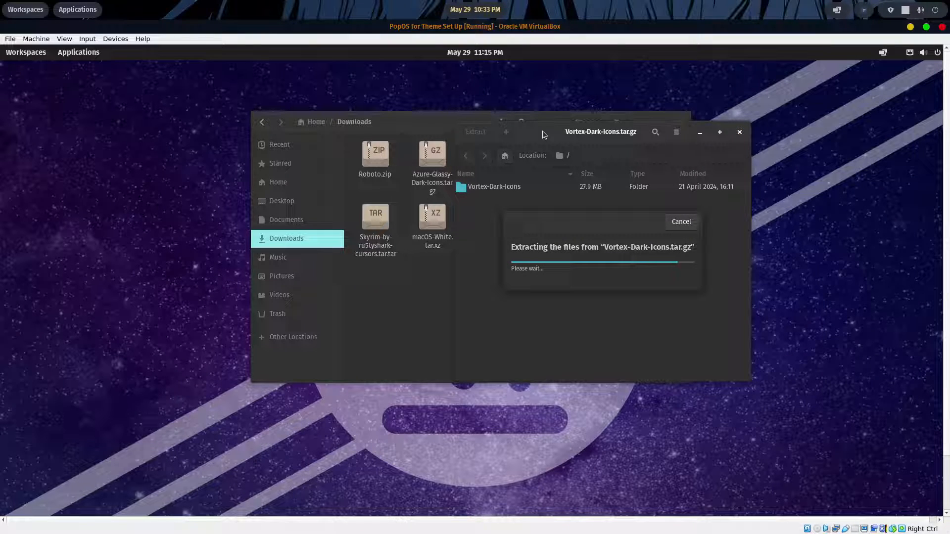
click(569, 269)
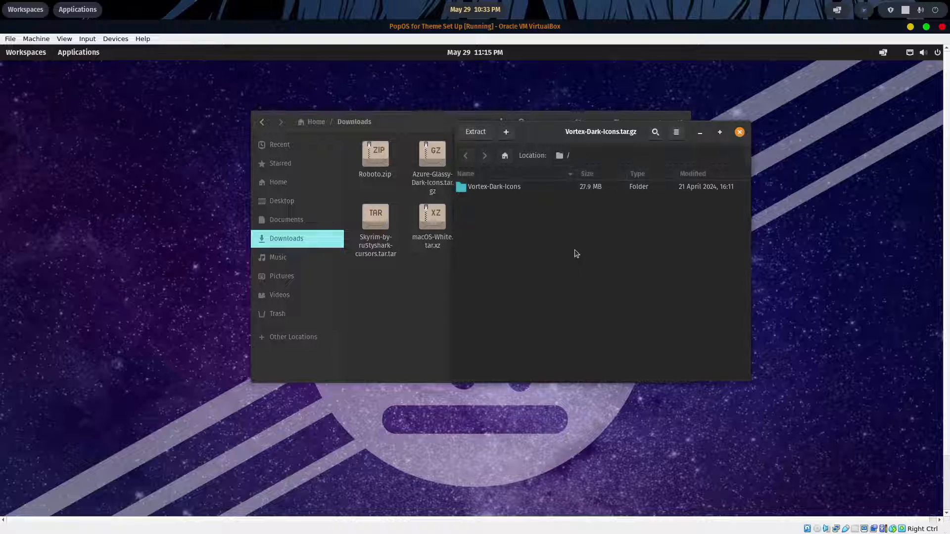
click(739, 132)
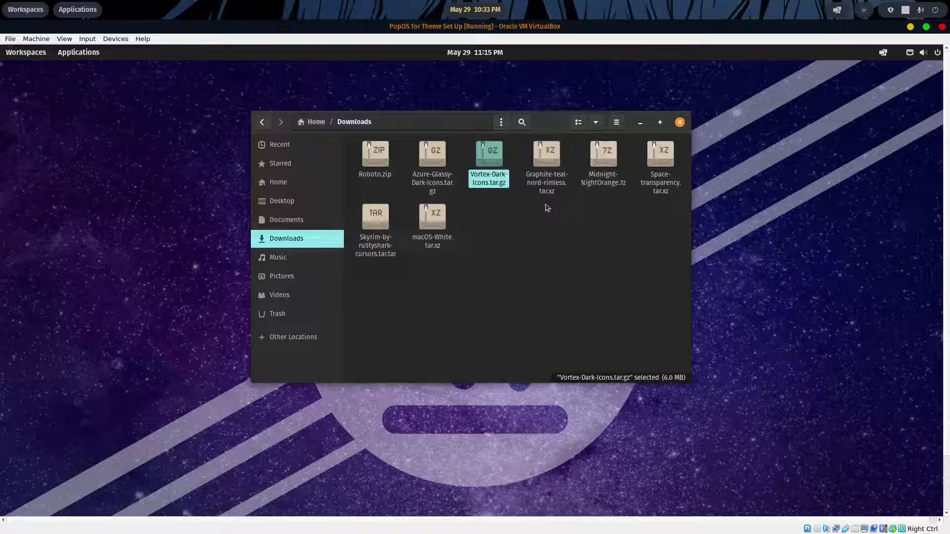
Extract Graphite-teal-nord-rimless.tar.xz into the .themes folder in Home and close the archive.
double_click(547, 154)
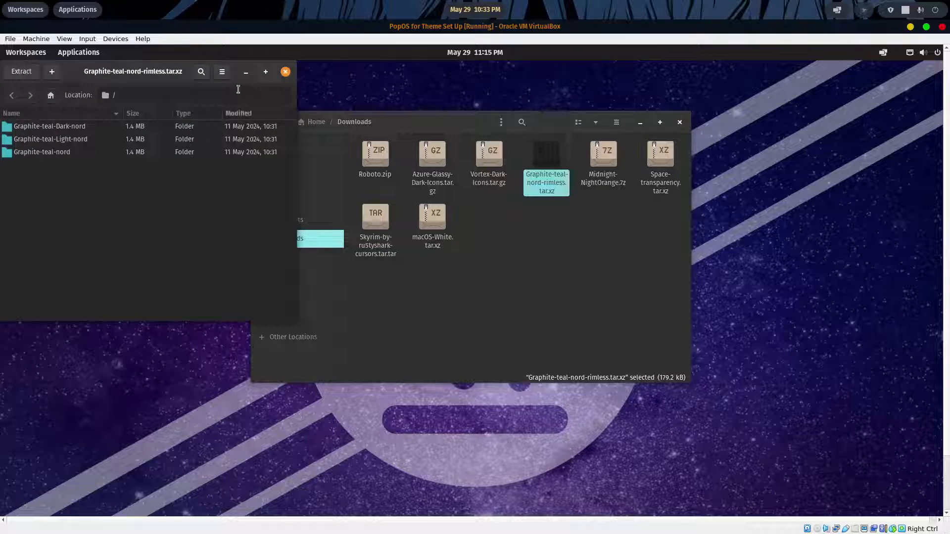
drag(78, 70, 436, 98)
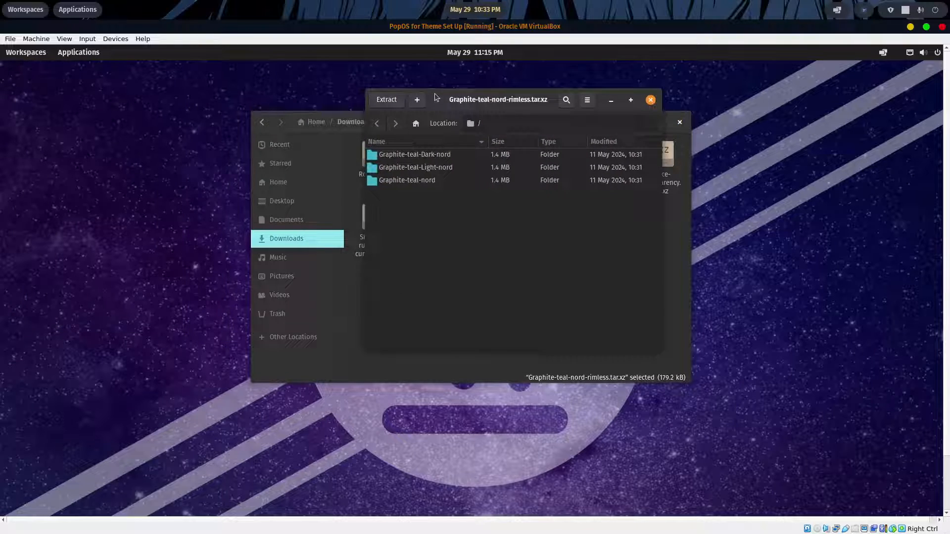
click(390, 105)
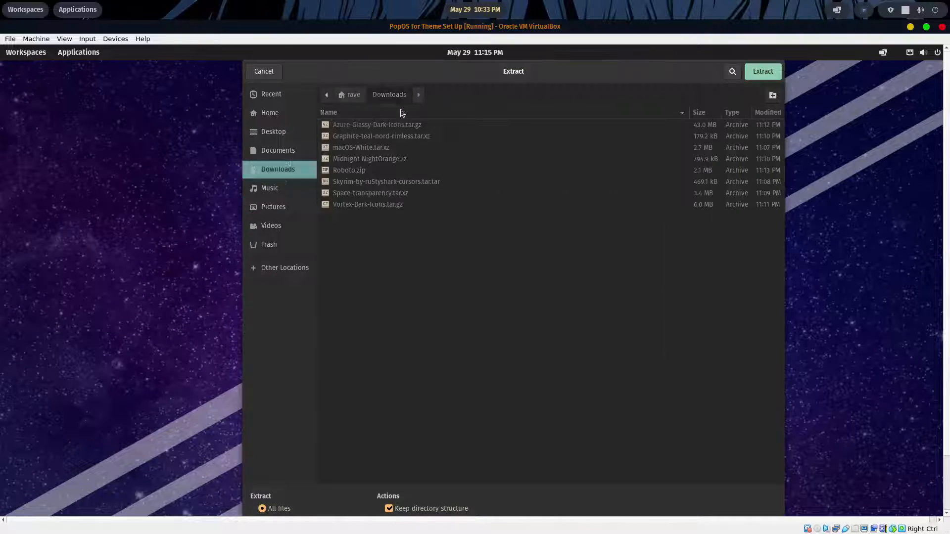
click(273, 118)
double_click(344, 197)
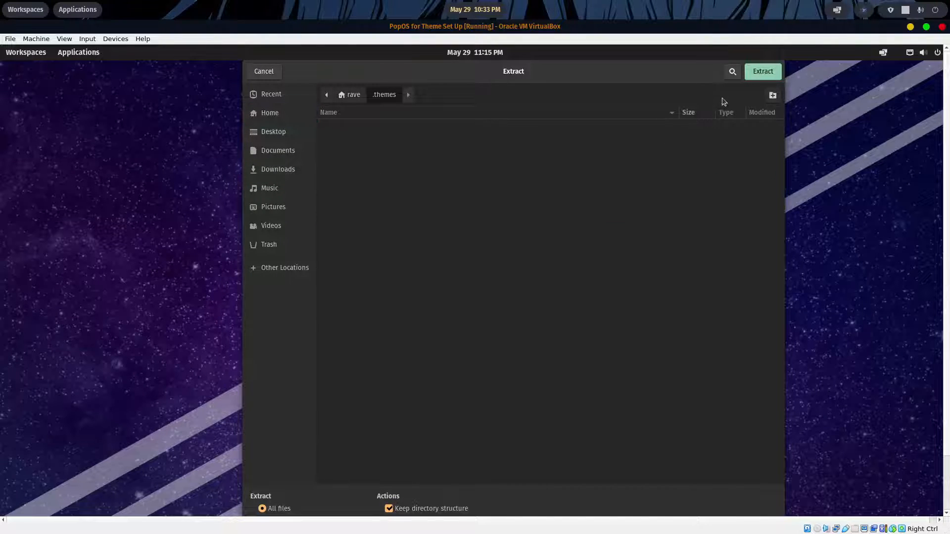
click(763, 73)
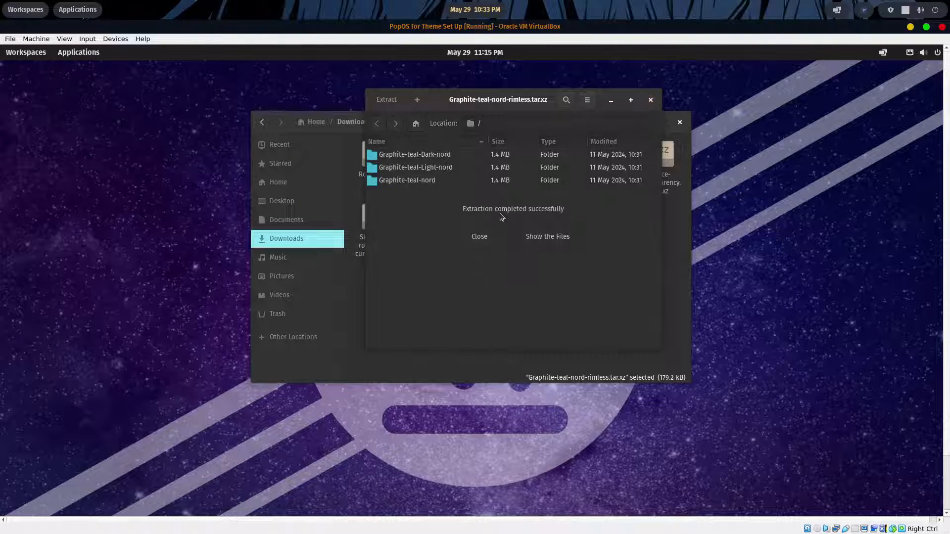
click(479, 239)
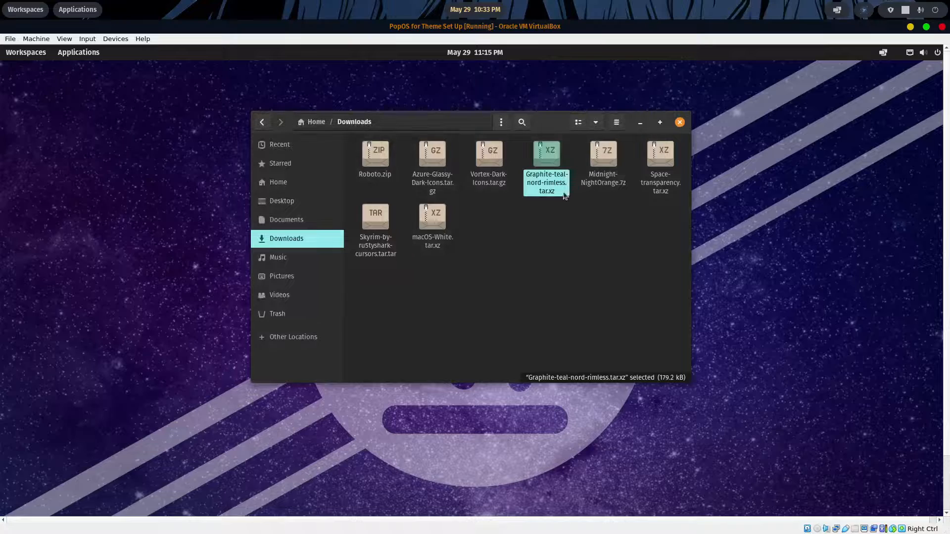
Extract Midnight-NightOrange.7z into the .themes folder in Home and close the archive.
double_click(609, 163)
drag(109, 85, 544, 115)
click(361, 102)
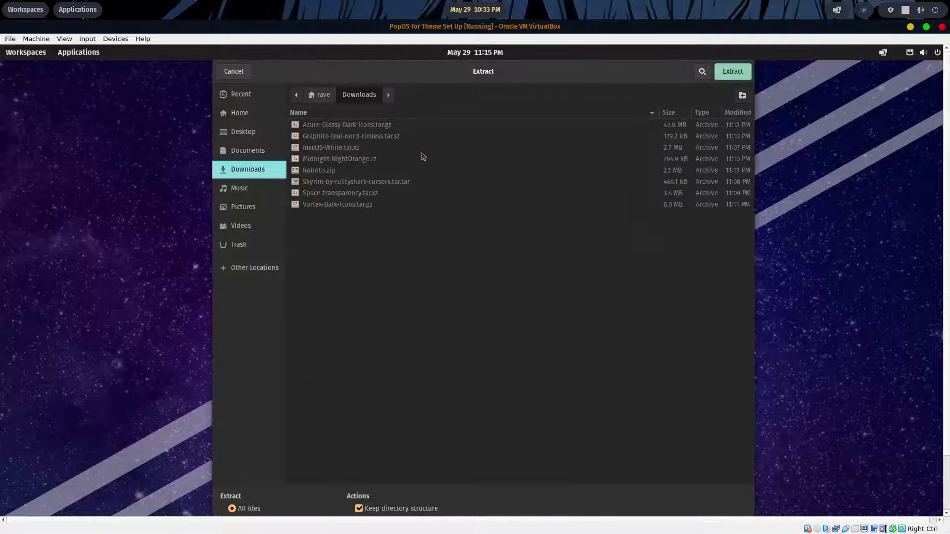
click(241, 115)
double_click(319, 194)
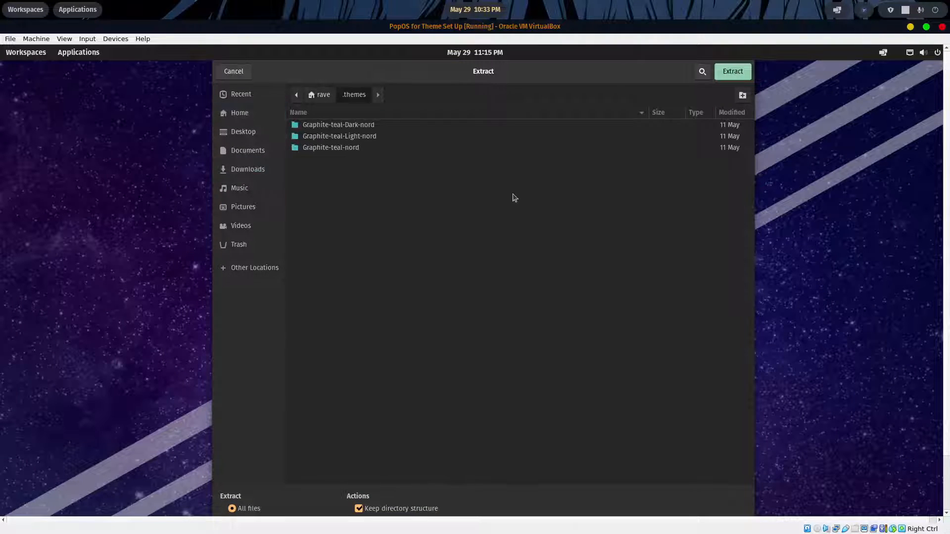
click(719, 77)
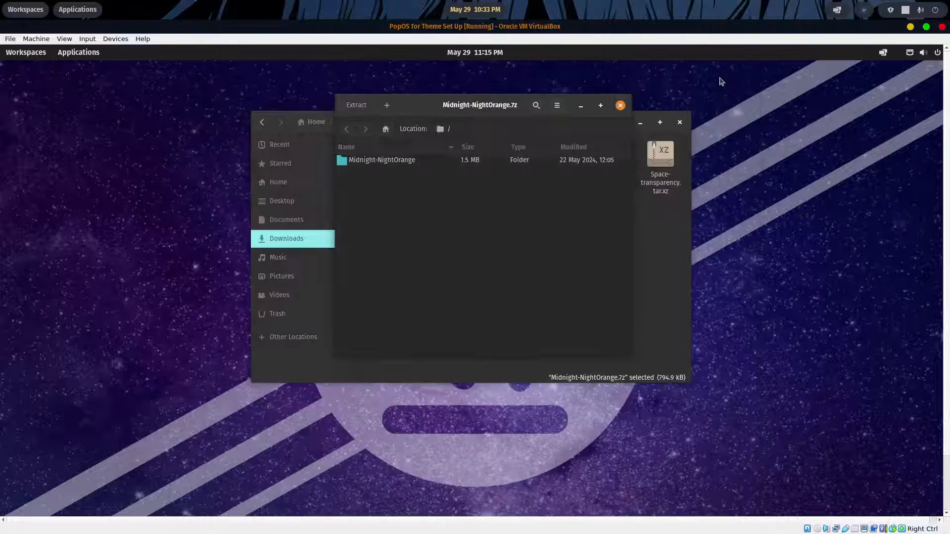
click(450, 242)
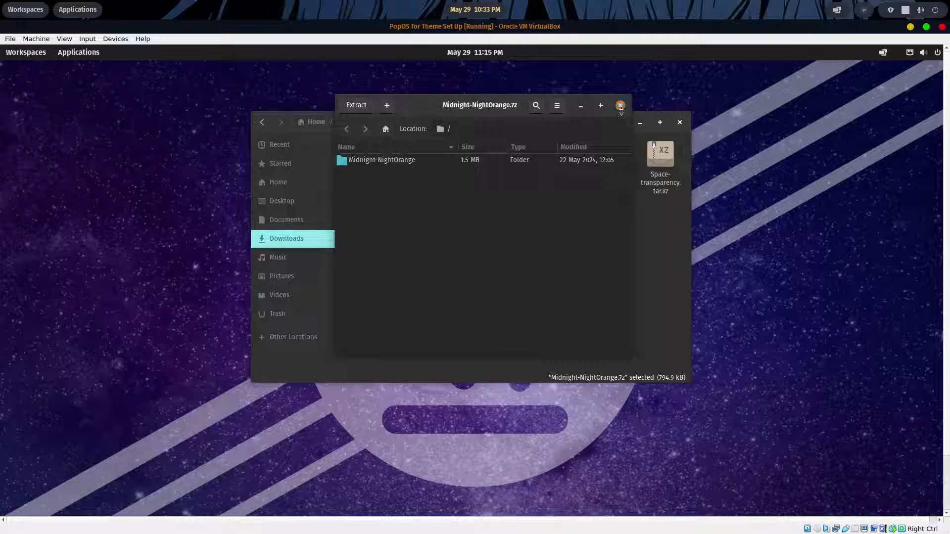
click(621, 105)
Extract Space-transparency.tar.xz into the .themes folder in Home and close the archive.
double_click(659, 157)
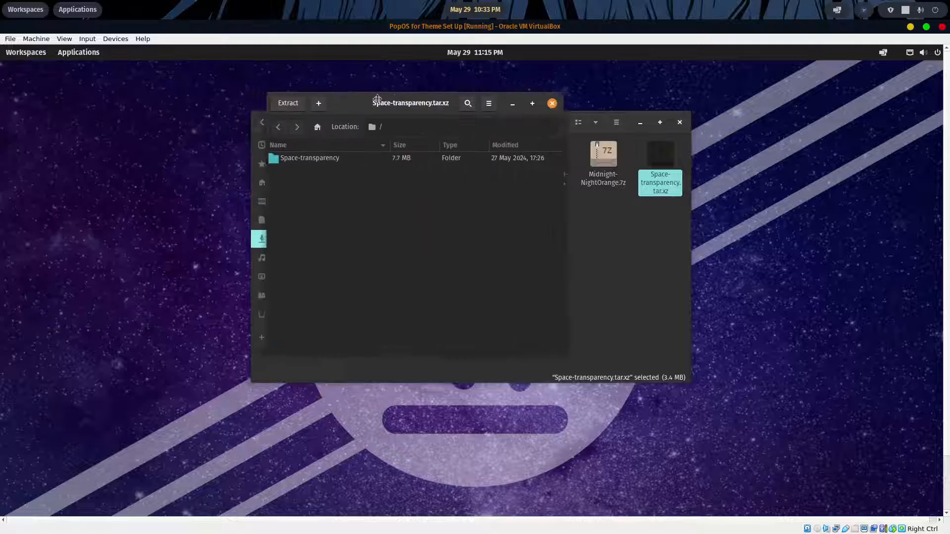
click(321, 102)
click(212, 114)
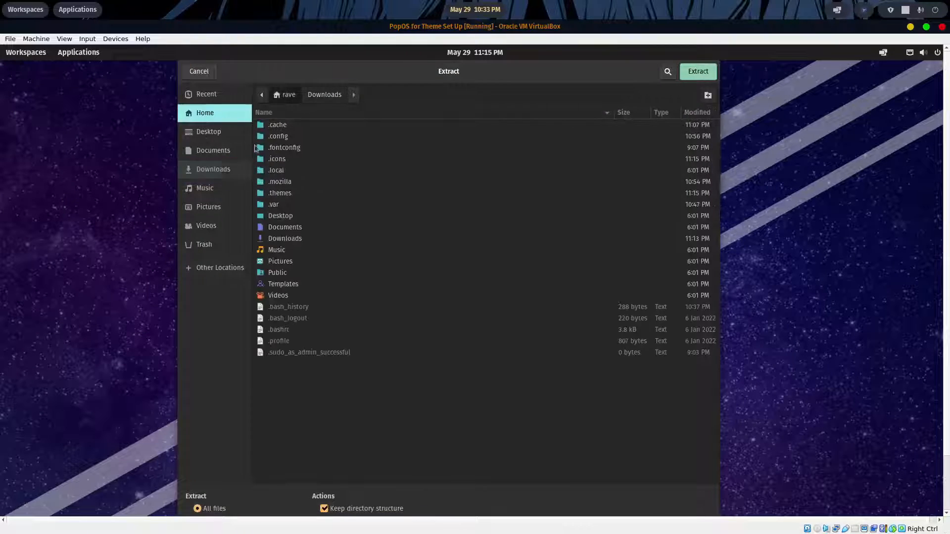
double_click(291, 193)
click(698, 71)
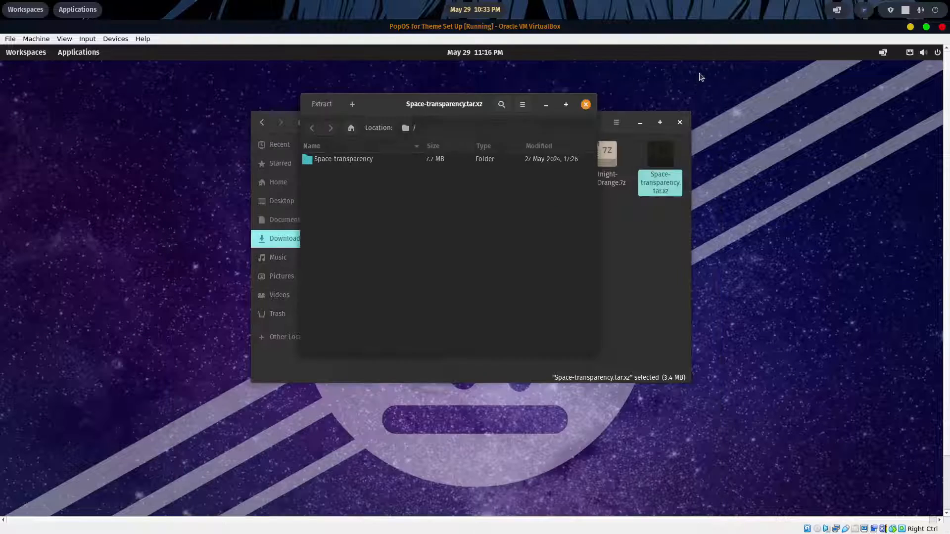
key(Escape)
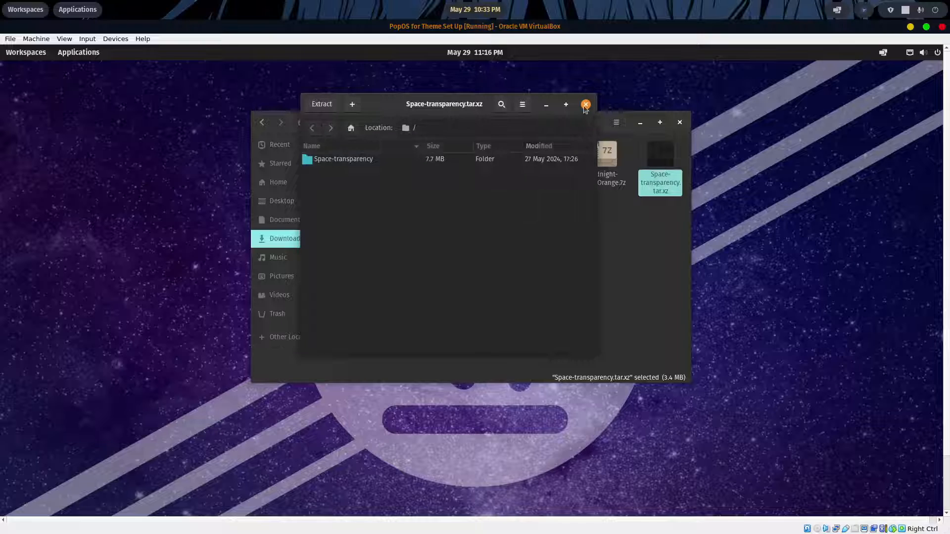
key(ctrl+w)
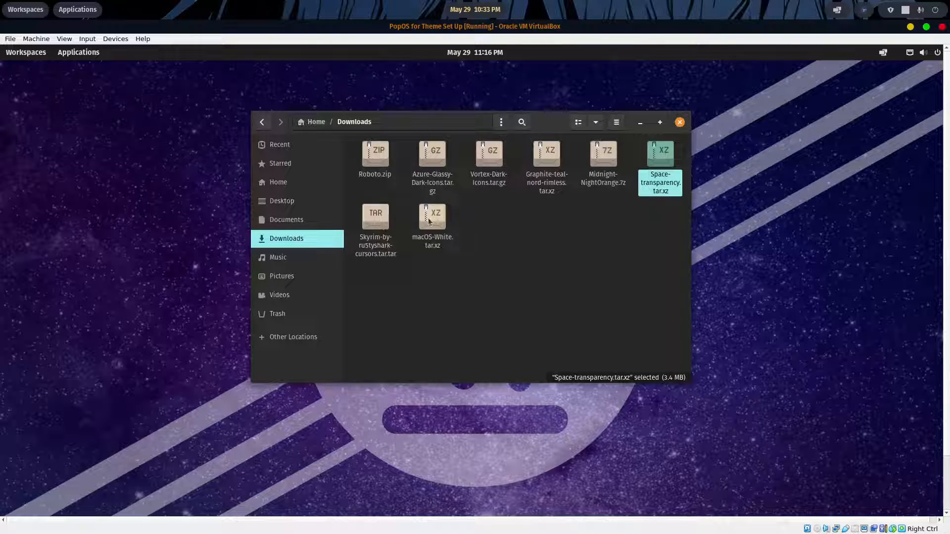
Extract Skyrim-by-ru5tyshark-cursors.tar.tar into the .icons folder in Home and close the archive.
double_click(380, 222)
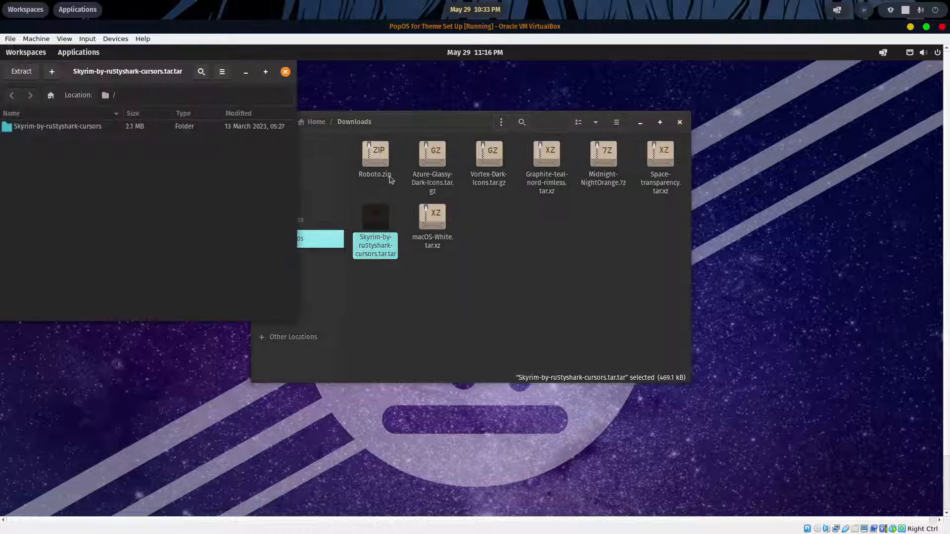
drag(87, 67, 475, 114)
click(406, 118)
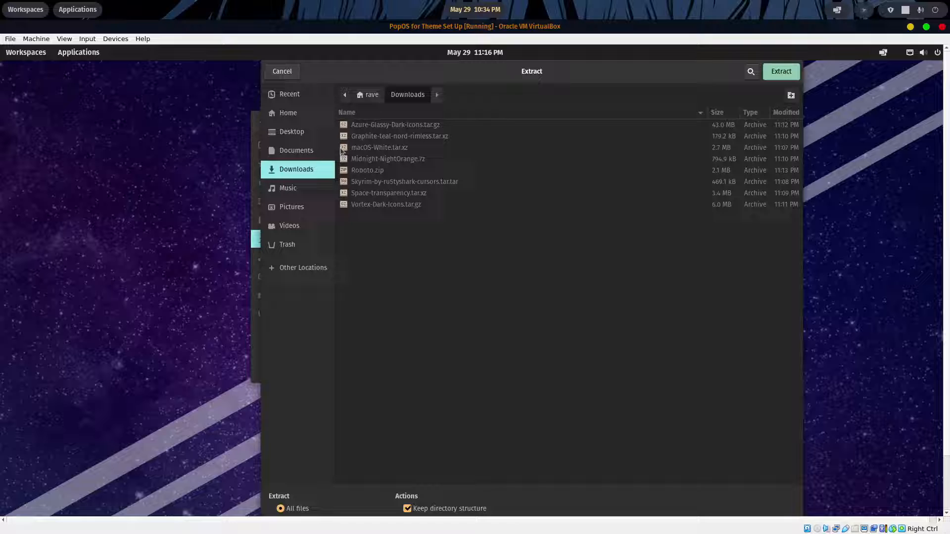
click(286, 118)
double_click(371, 159)
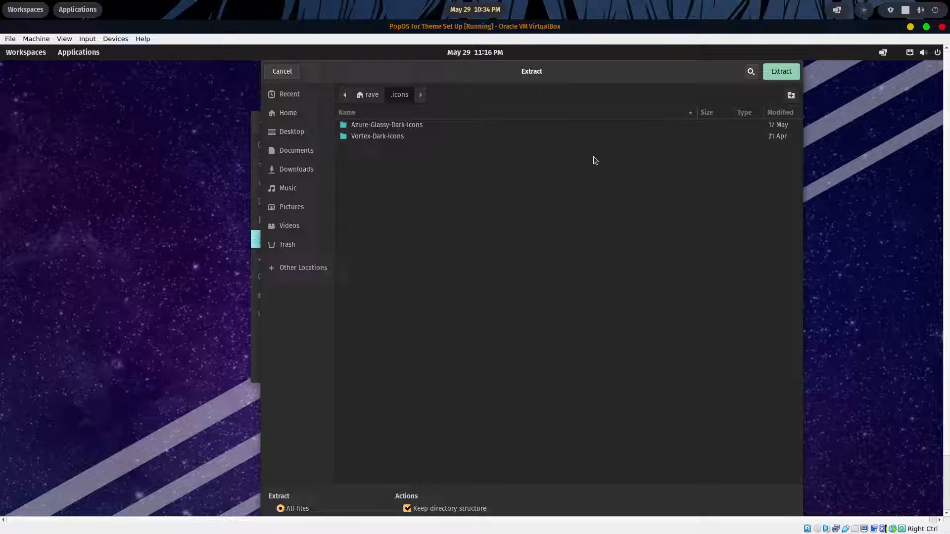
click(780, 71)
click(499, 254)
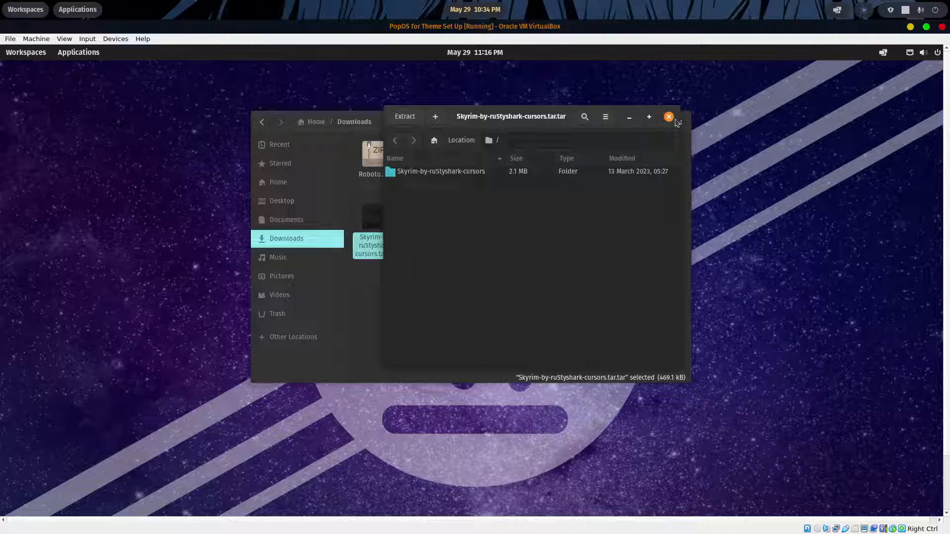
click(669, 117)
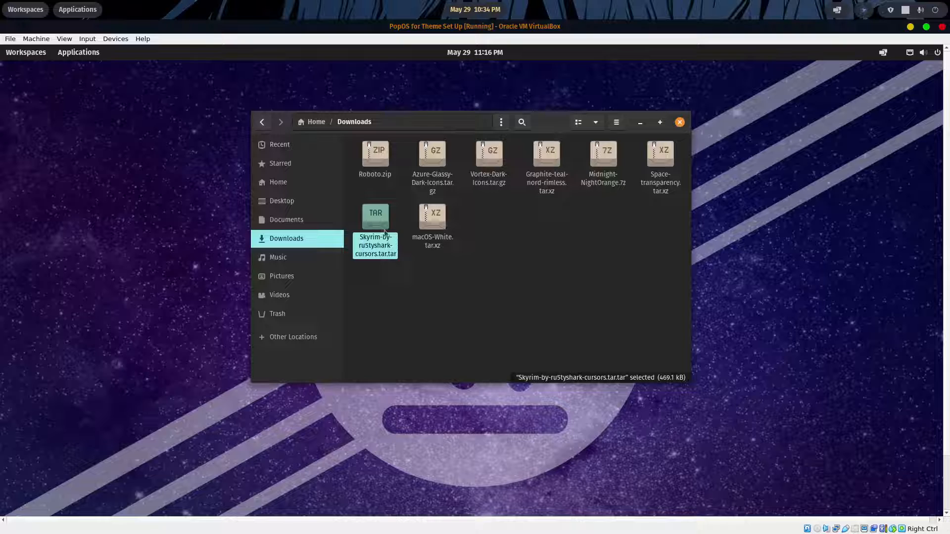
Extract macOS-White.tar.xz from Downloads into the .icons folder in Home.
double_click(434, 215)
drag(109, 74, 466, 102)
click(350, 101)
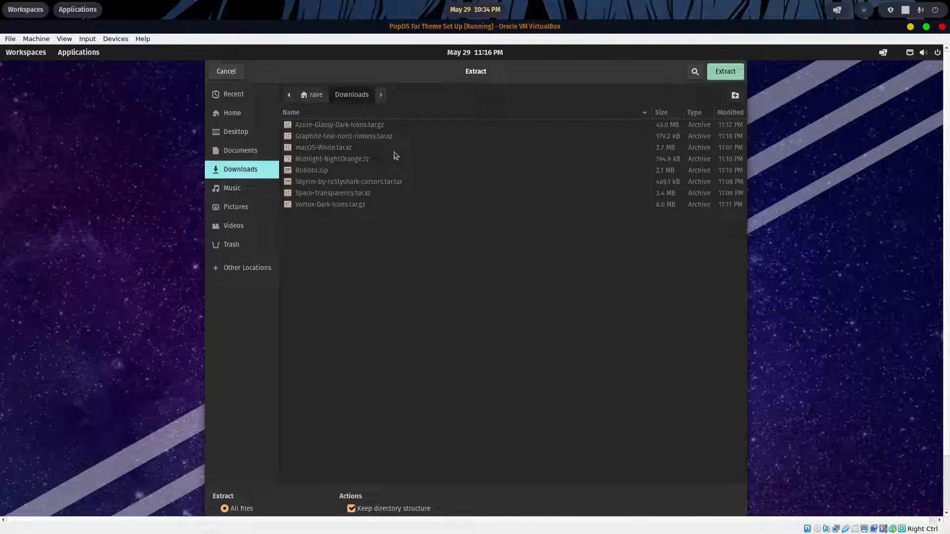
click(245, 115)
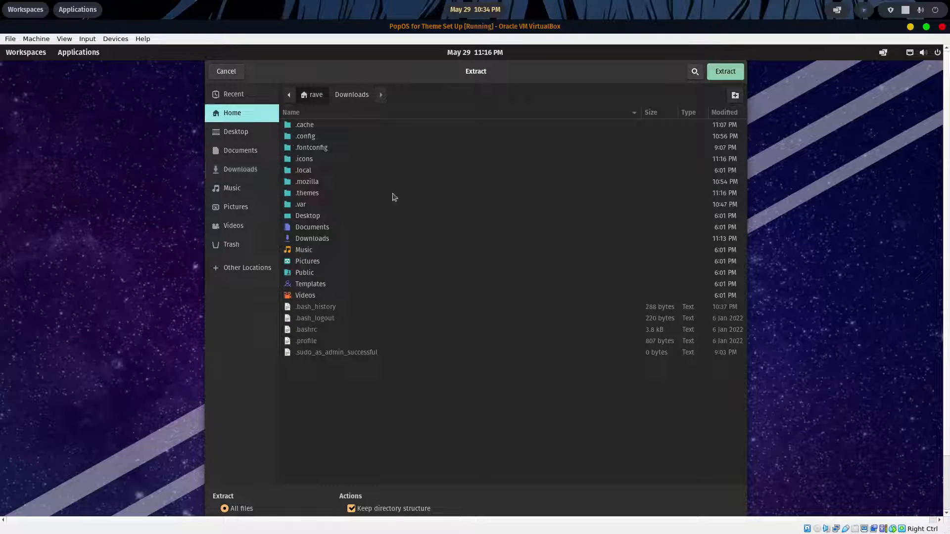
double_click(310, 161)
click(719, 74)
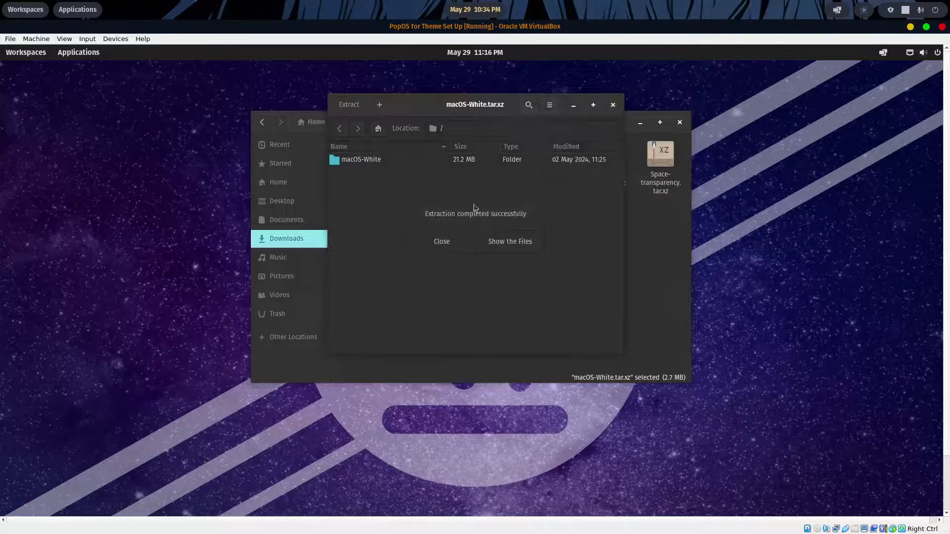
Close the macOS-White archive and extract all files from Roboto.zip into the Downloads folder, closing that archive as well.
click(435, 245)
click(613, 105)
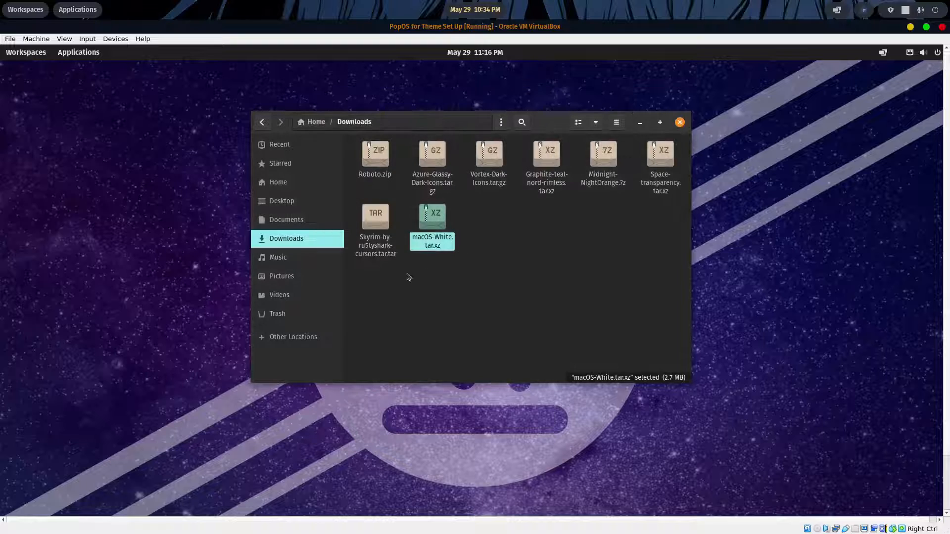
double_click(375, 157)
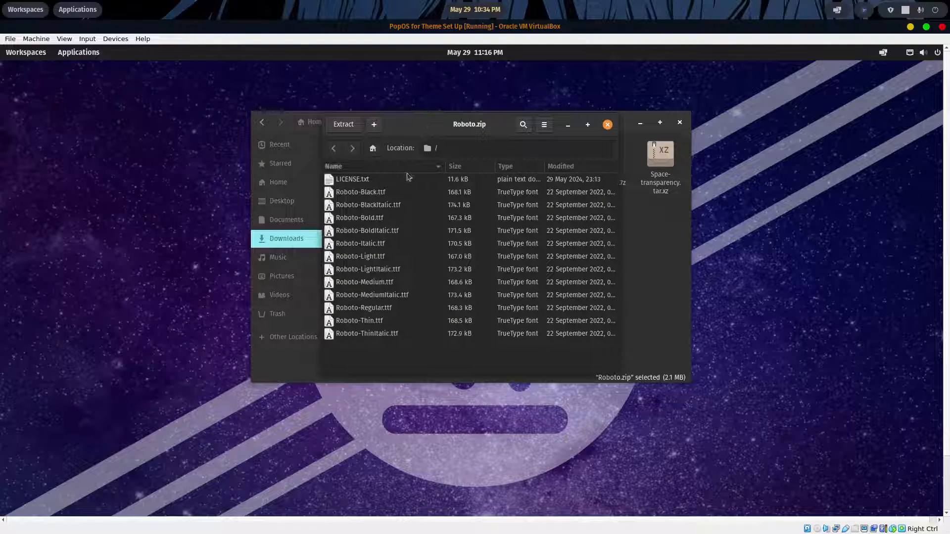
click(334, 128)
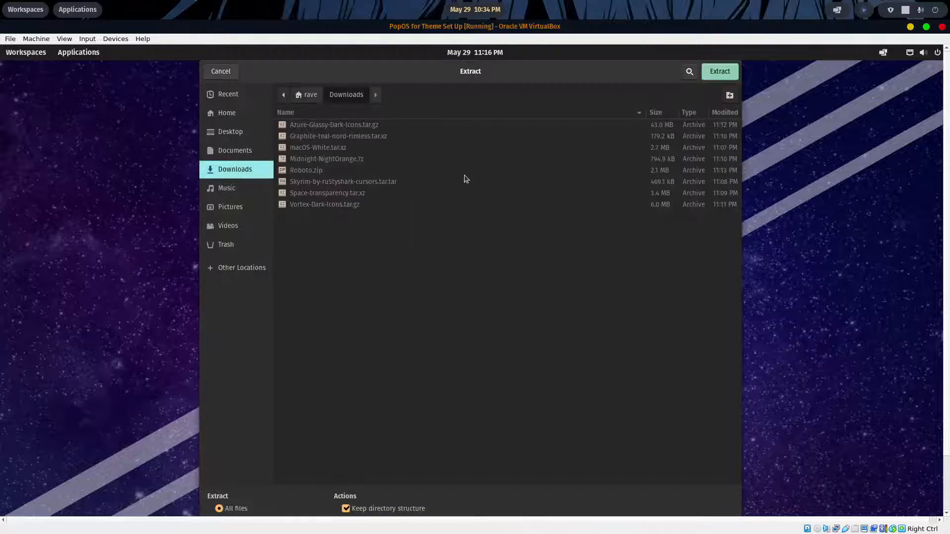
click(720, 72)
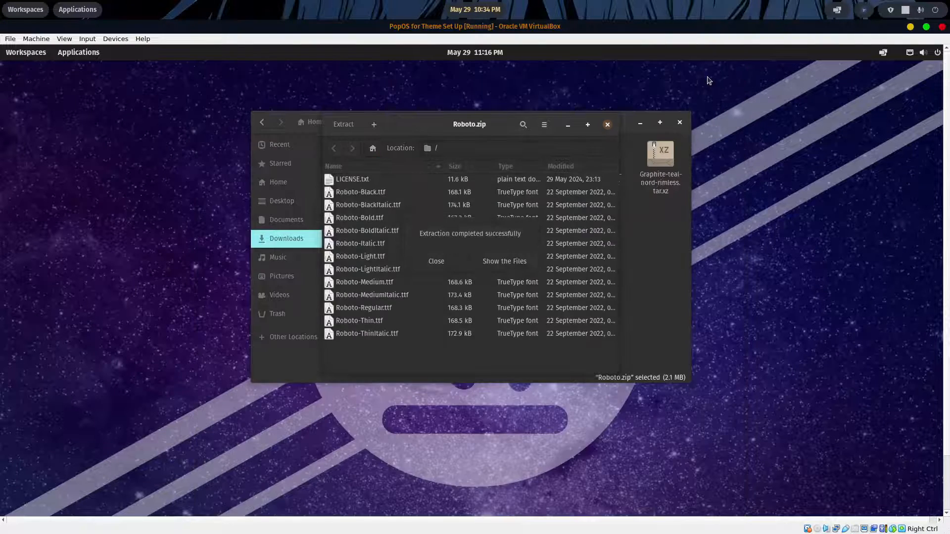
click(436, 261)
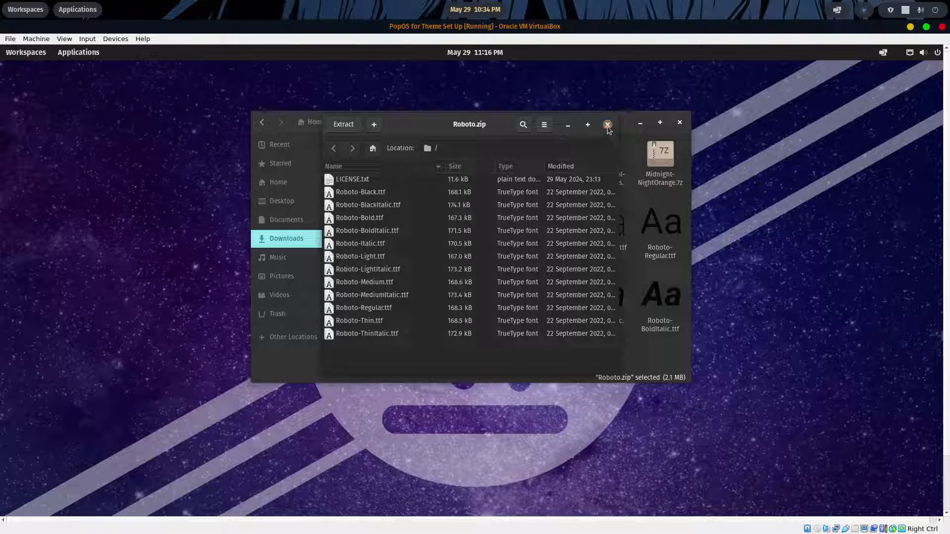
click(608, 124)
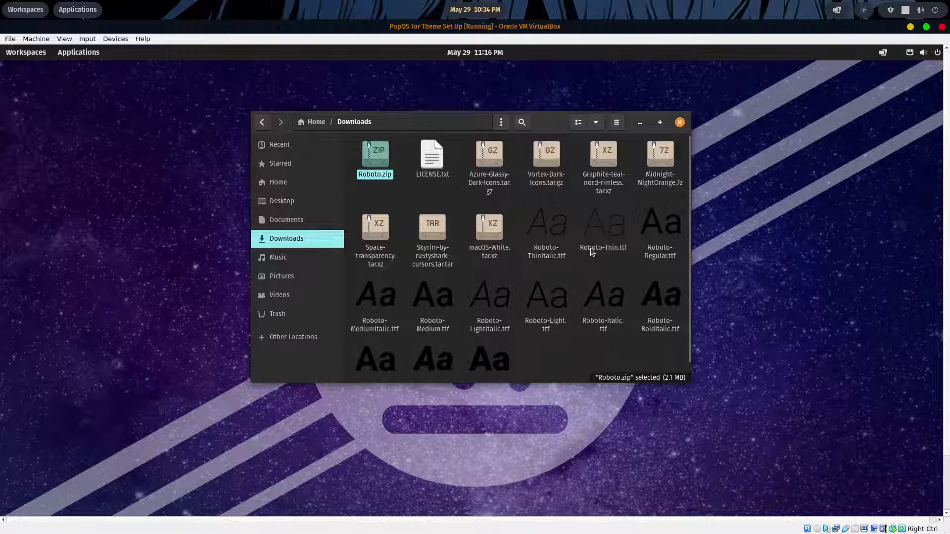
Install the Roboto-Light.ttf font from Downloads, and close the font viewer and the file manager.
scroll(593, 254, down, 1)
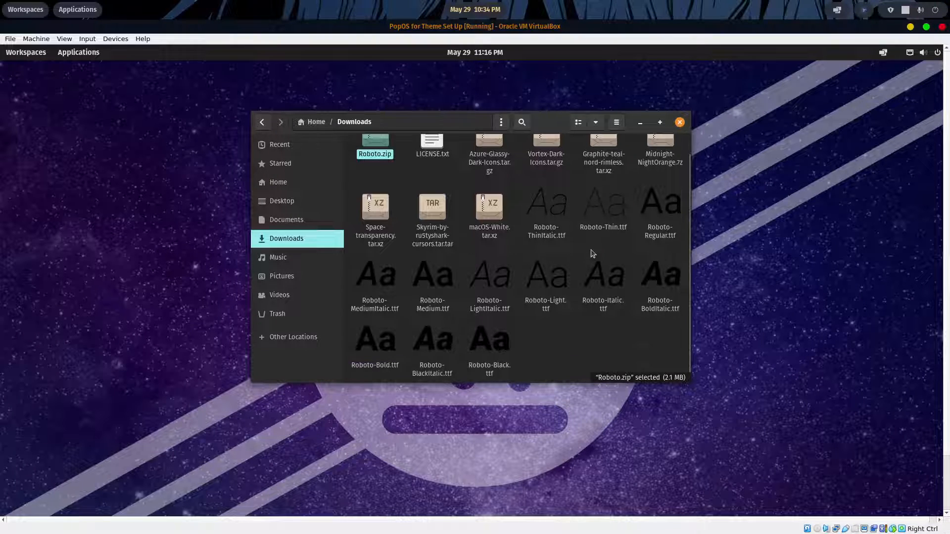
double_click(554, 257)
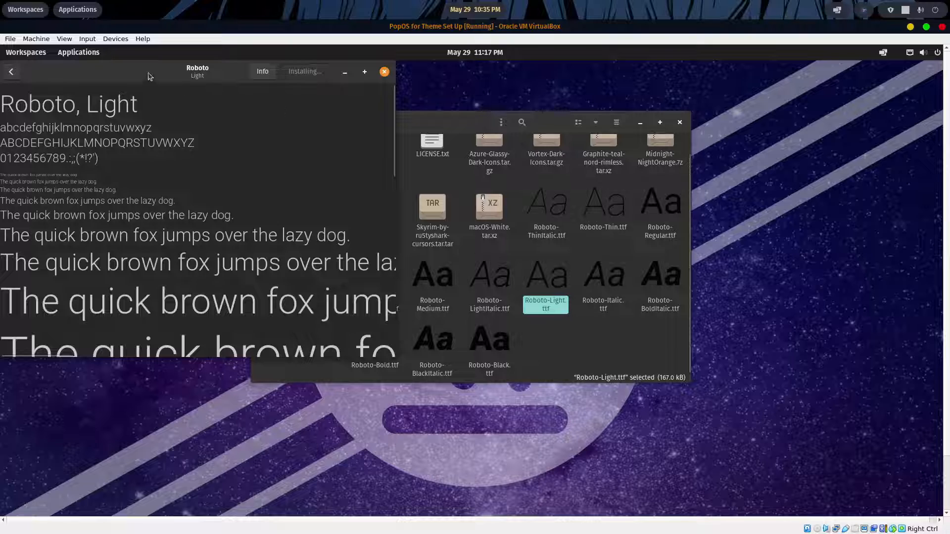
drag(150, 76, 423, 101)
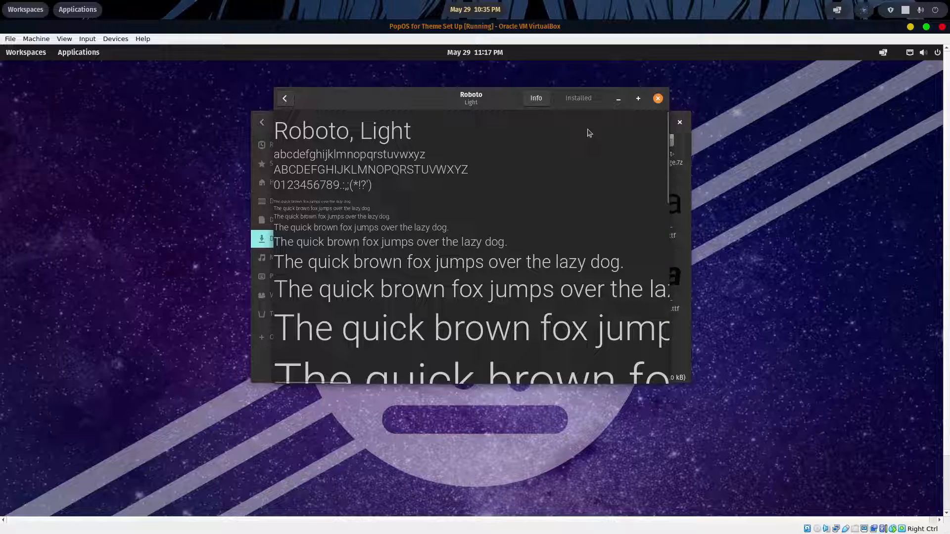
click(658, 98)
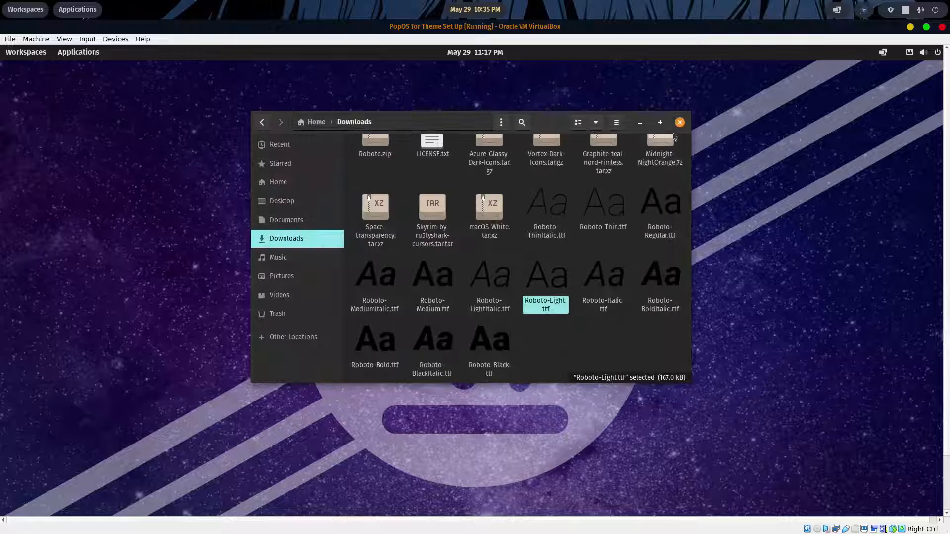
click(680, 123)
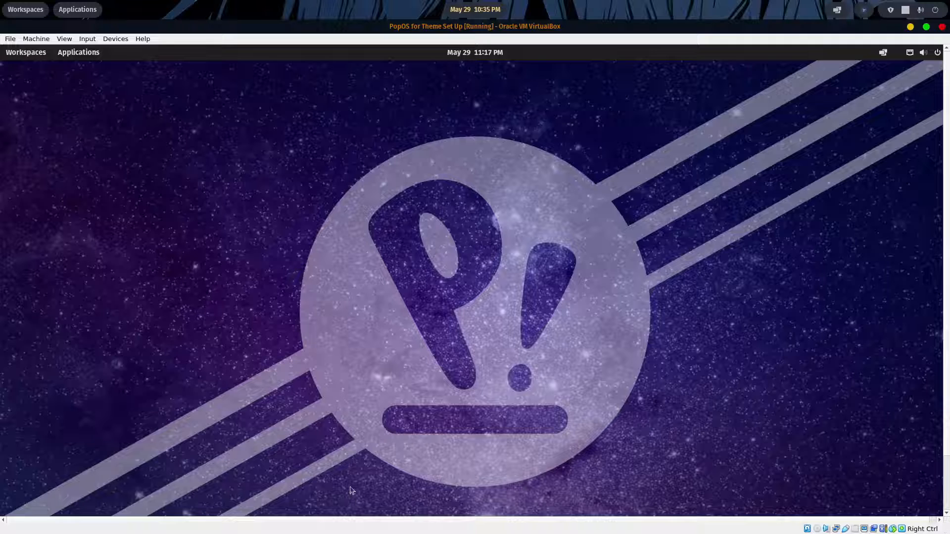
Open Firefox and search Google Images for "jujitsu kaisen hd wallpaper".
click(77, 54)
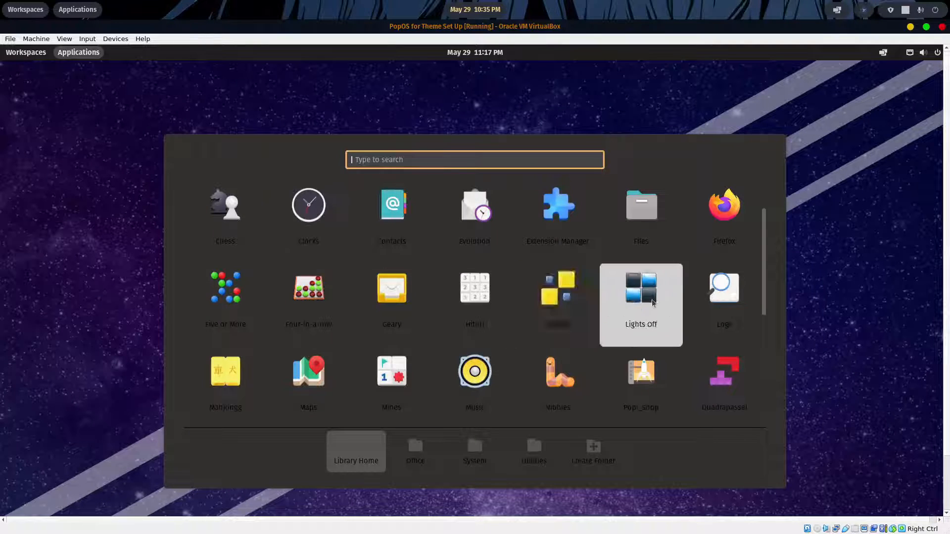
click(724, 211)
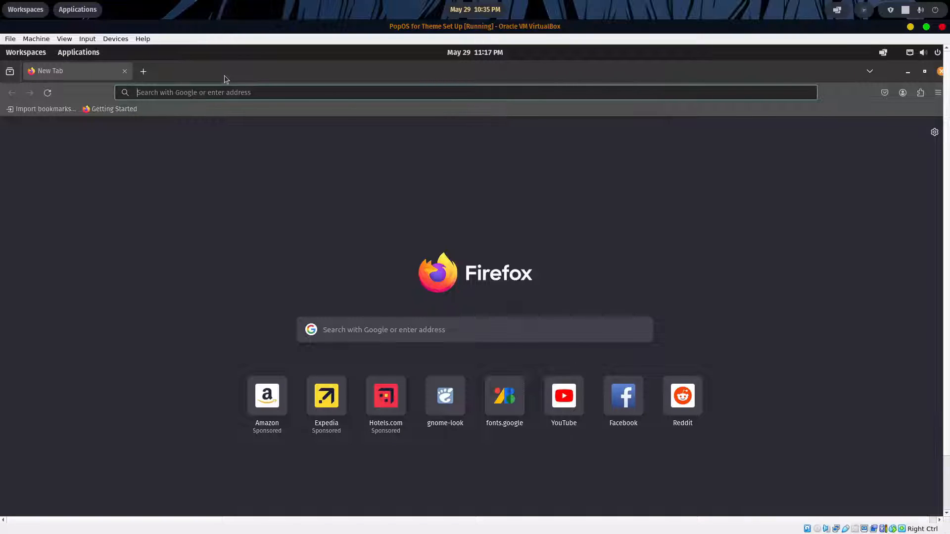
text(ju)
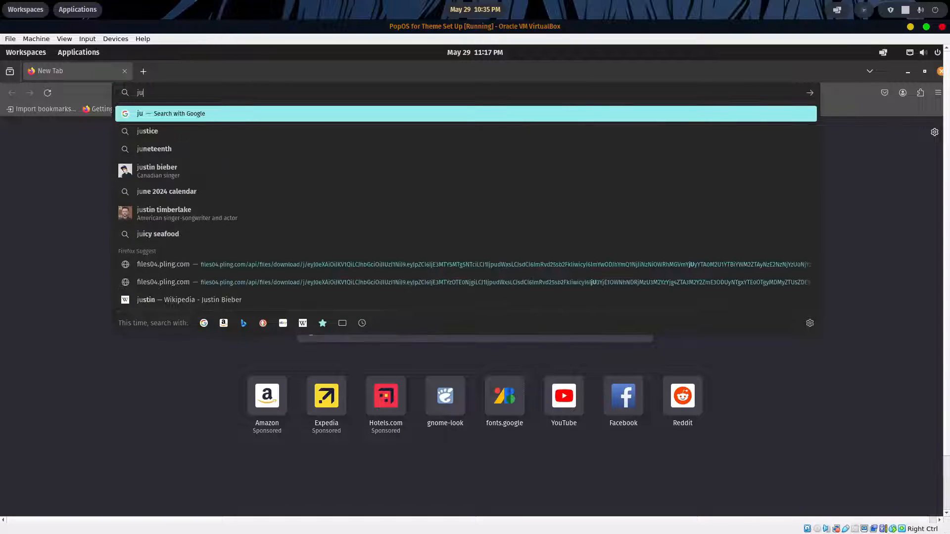
text(jitsu kaisen hd wallpa)
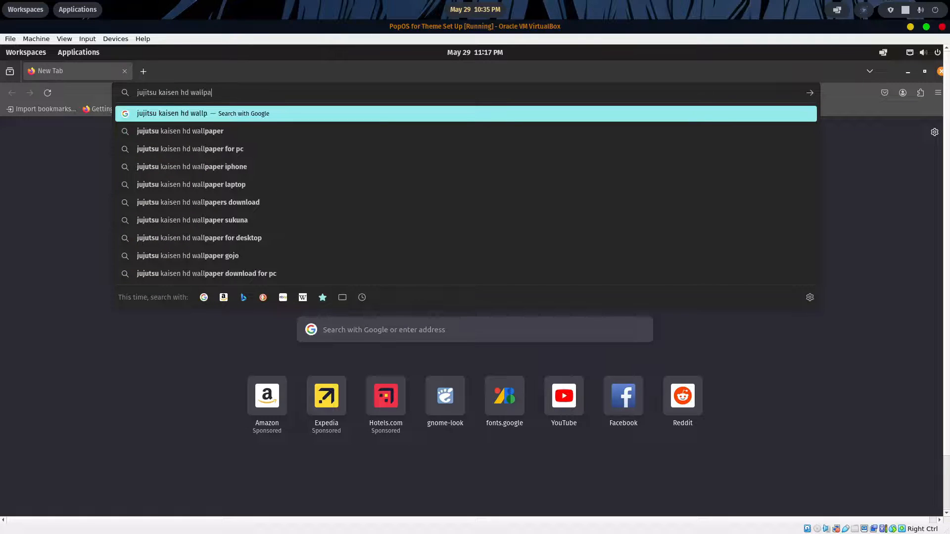
text(per)
key(Return)
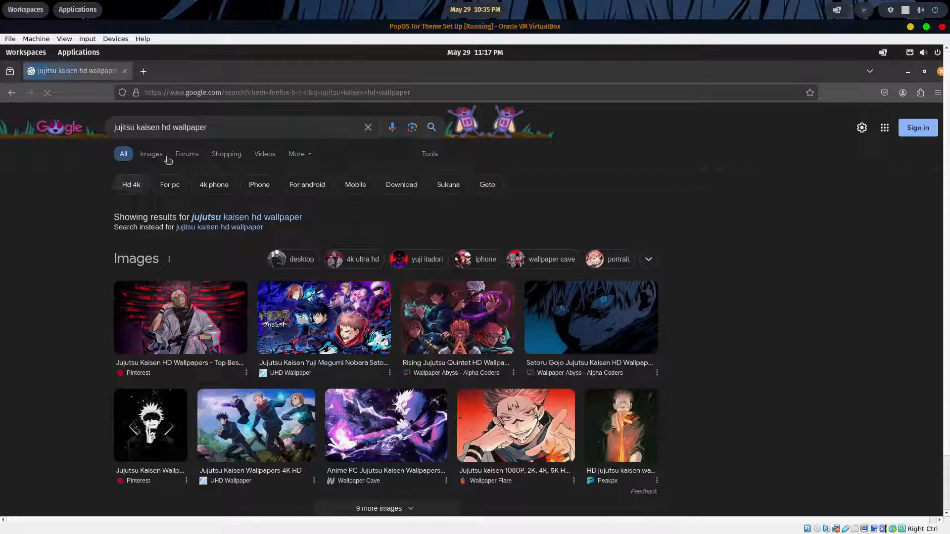
click(152, 154)
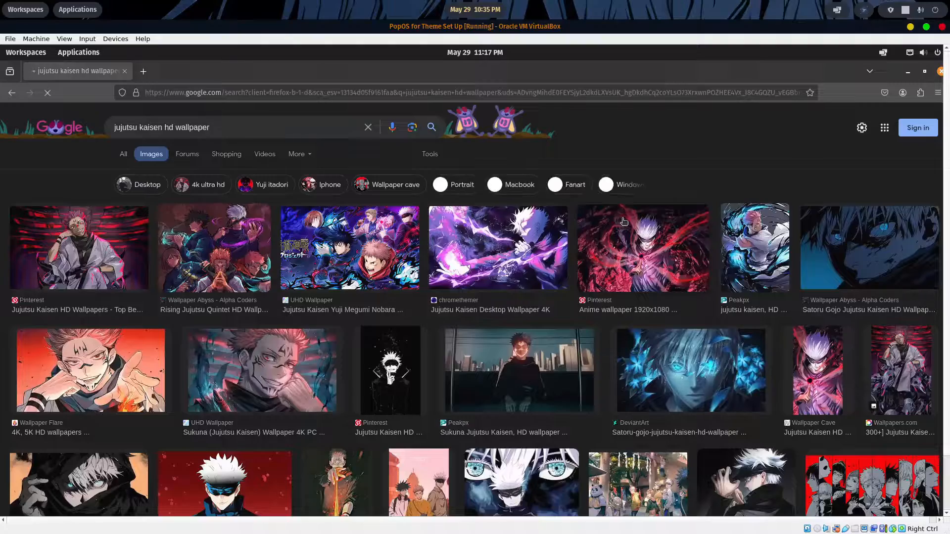
Find the Satoru Gojo wallpaper from Wallpaper Abyss in the image results and open its source page.
scroll(639, 238, down, 4)
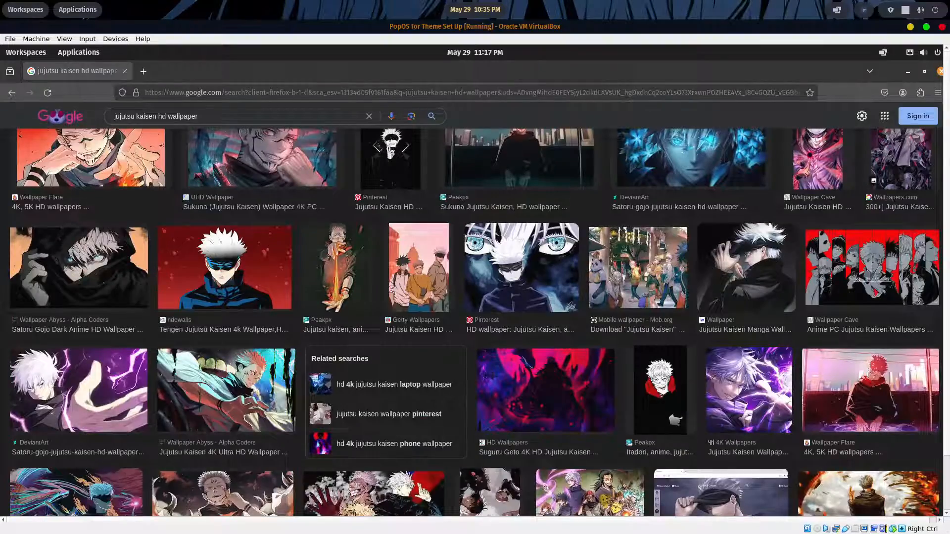
scroll(661, 244, up, 4)
click(867, 217)
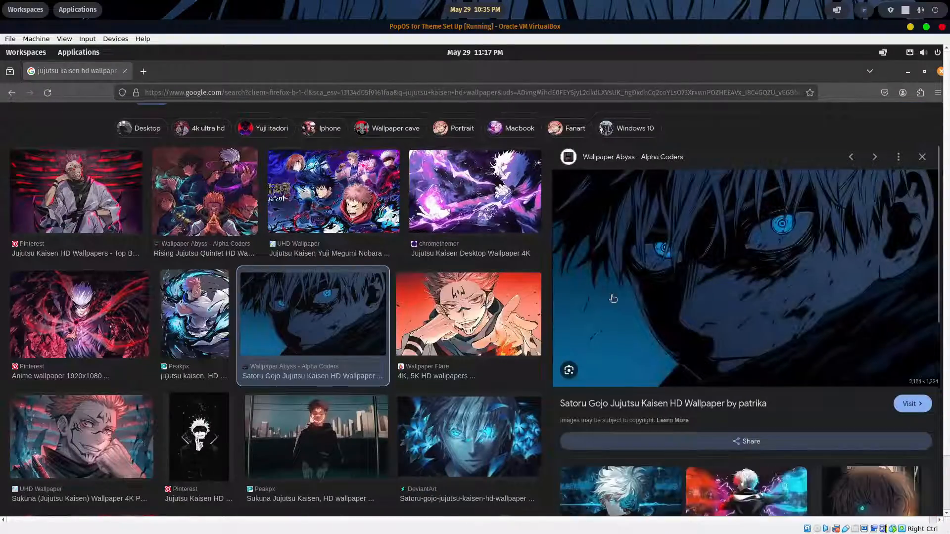
click(648, 310)
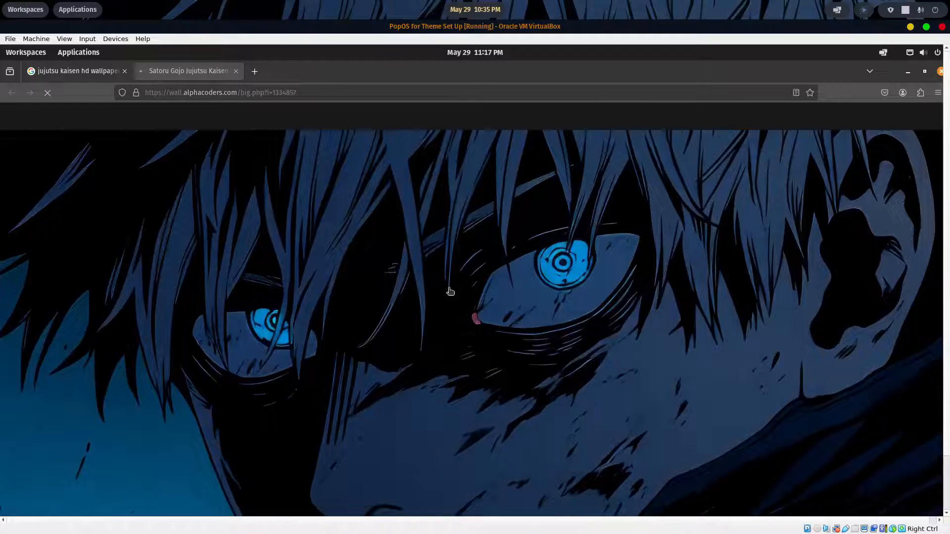
Save the Satoru Gojo wallpaper image as JKwall.png in the Pictures folder and close its page.
right_click(449, 289)
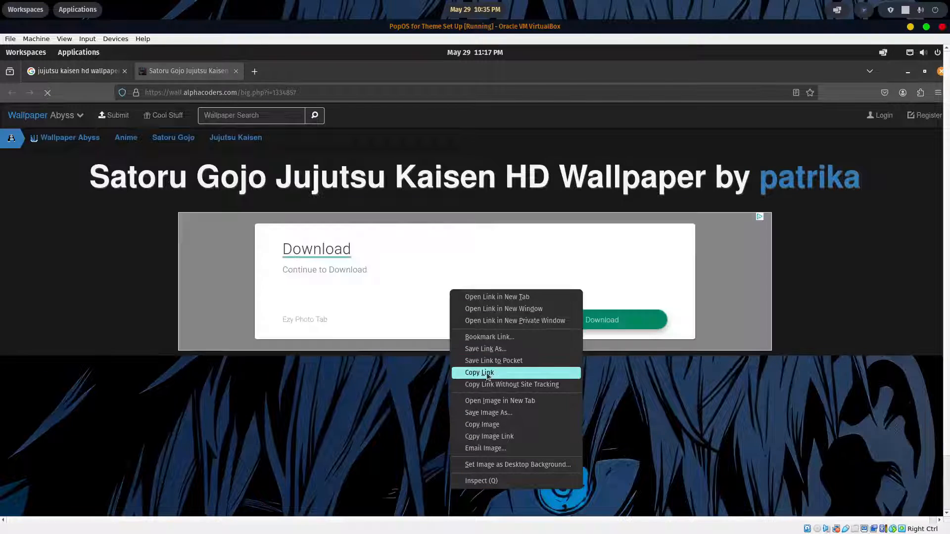
click(488, 413)
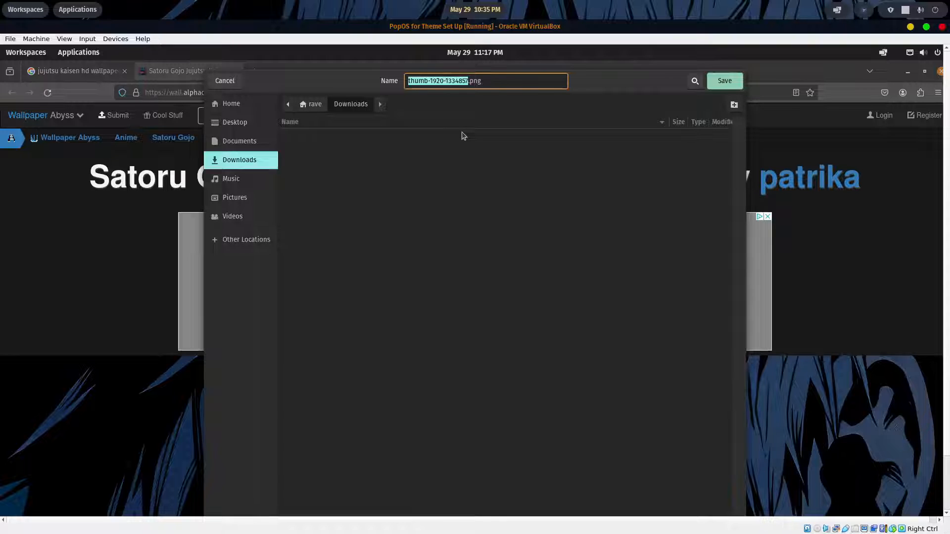
text(JKwall)
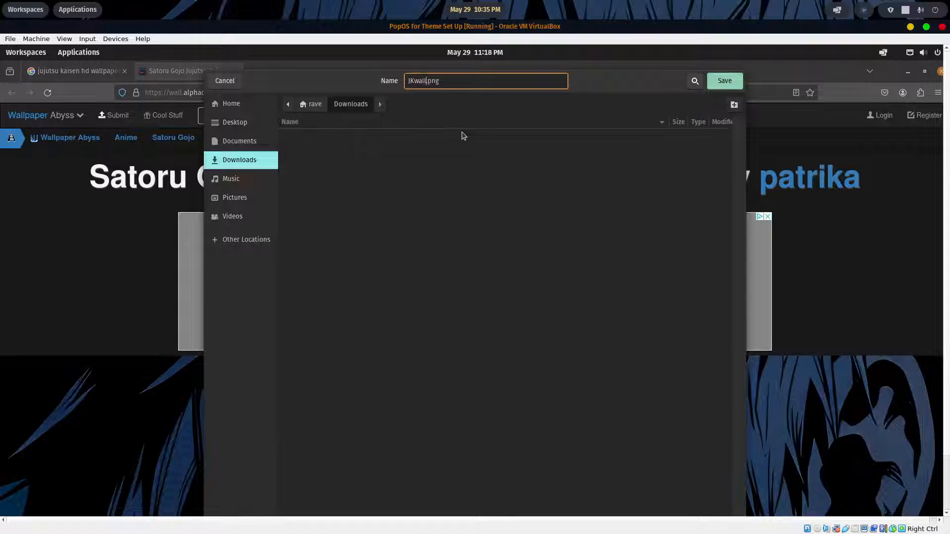
click(237, 196)
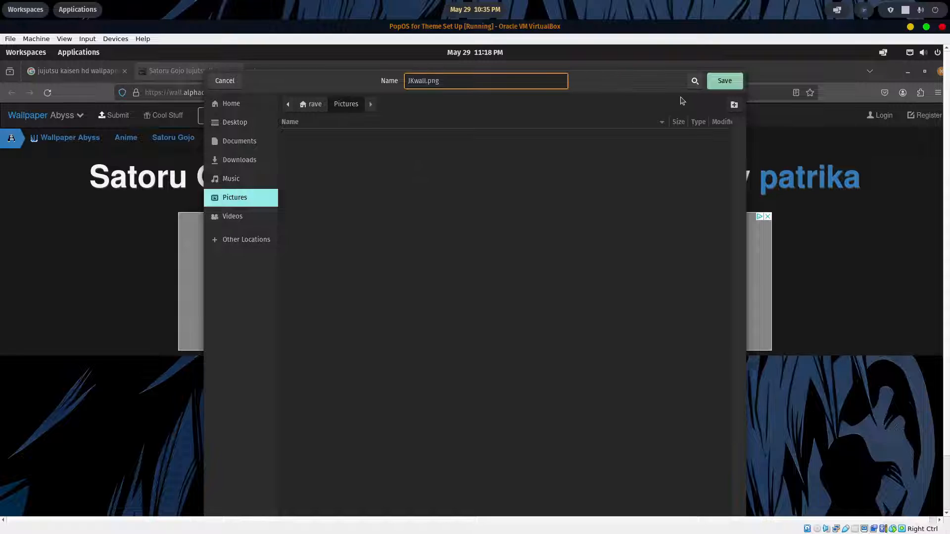
click(724, 81)
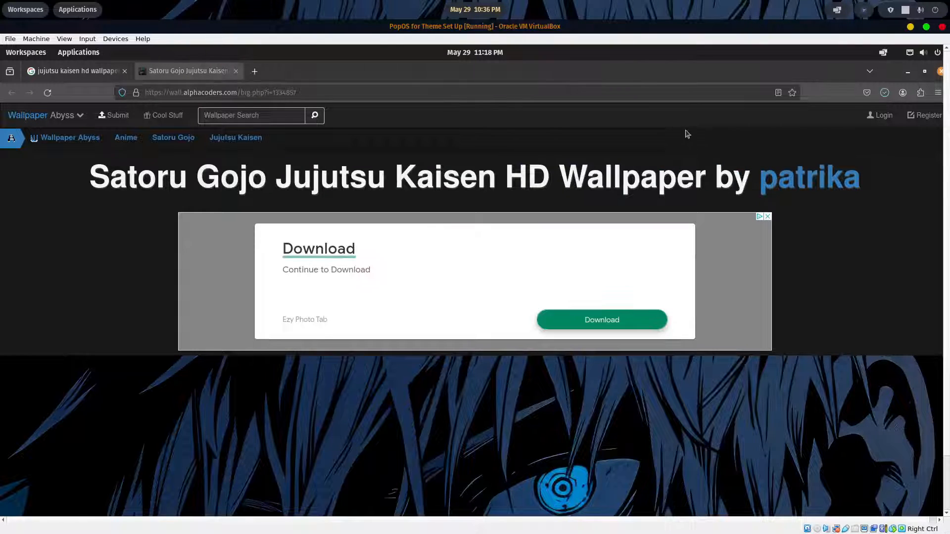
click(237, 71)
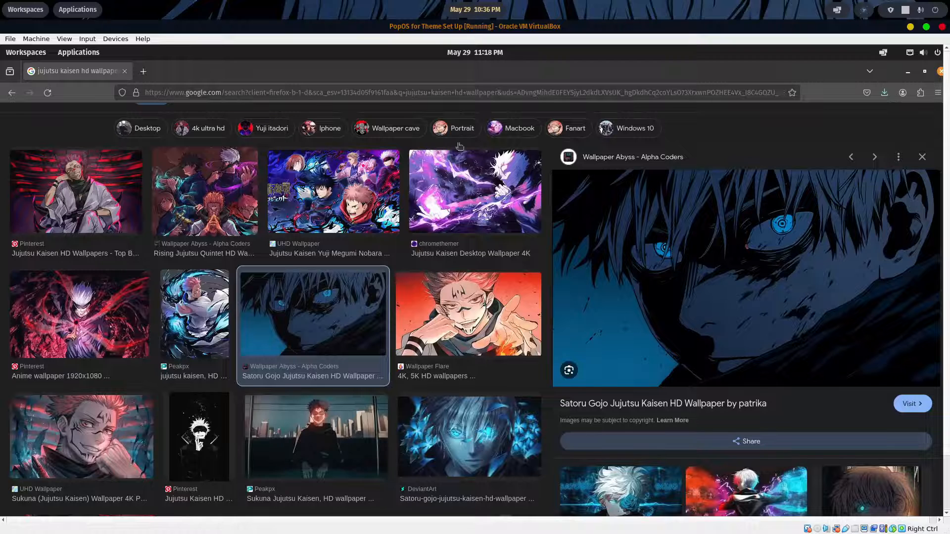
Replace the image search query with "metal black abstract" and run the search.
scroll(262, 107, up, 2)
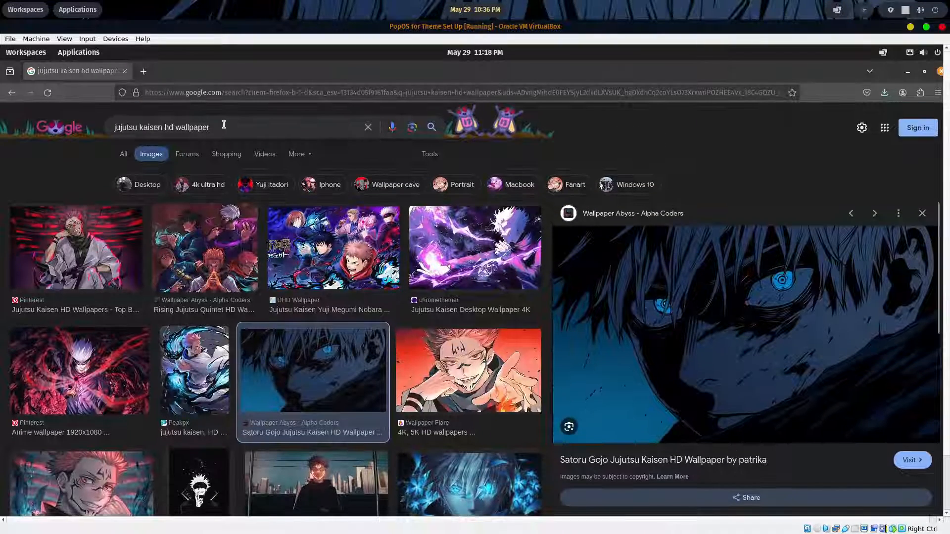
triple_click(97, 128)
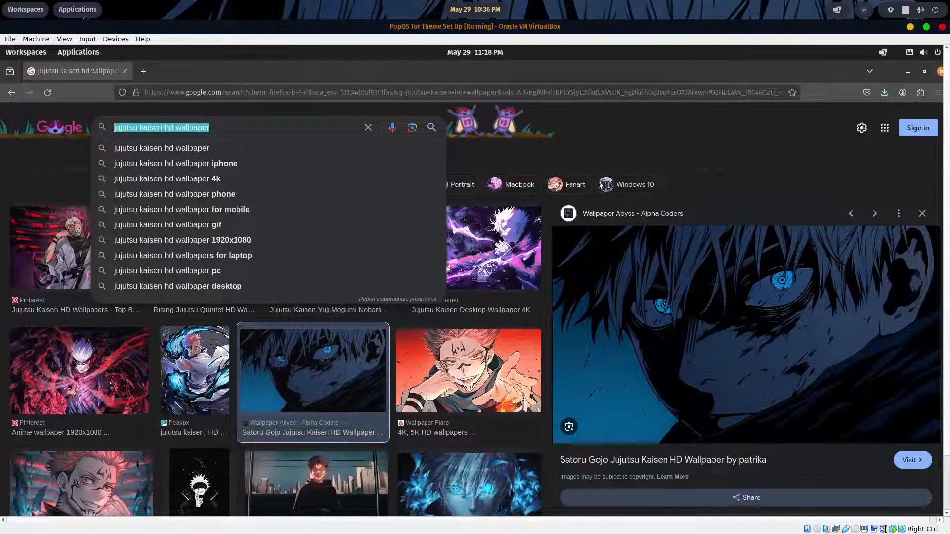
text(metal black)
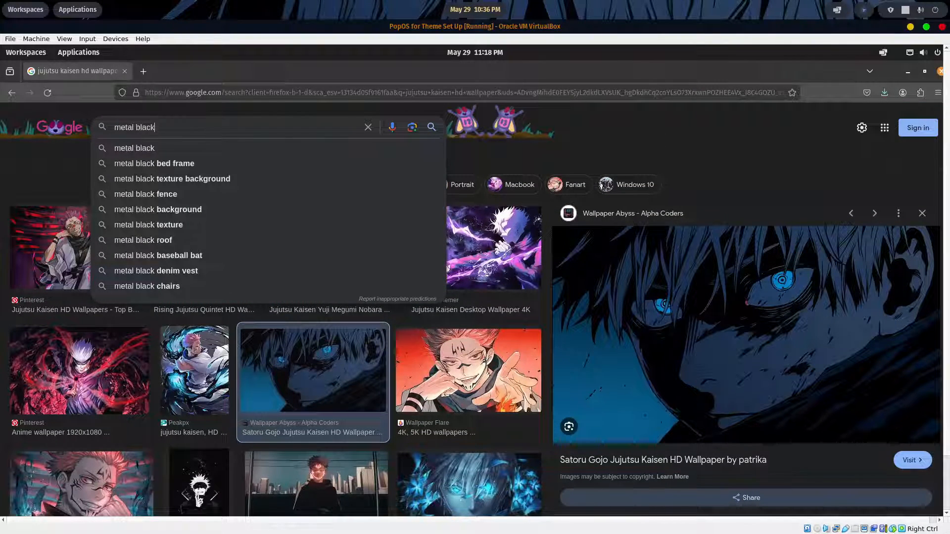
text( abstract)
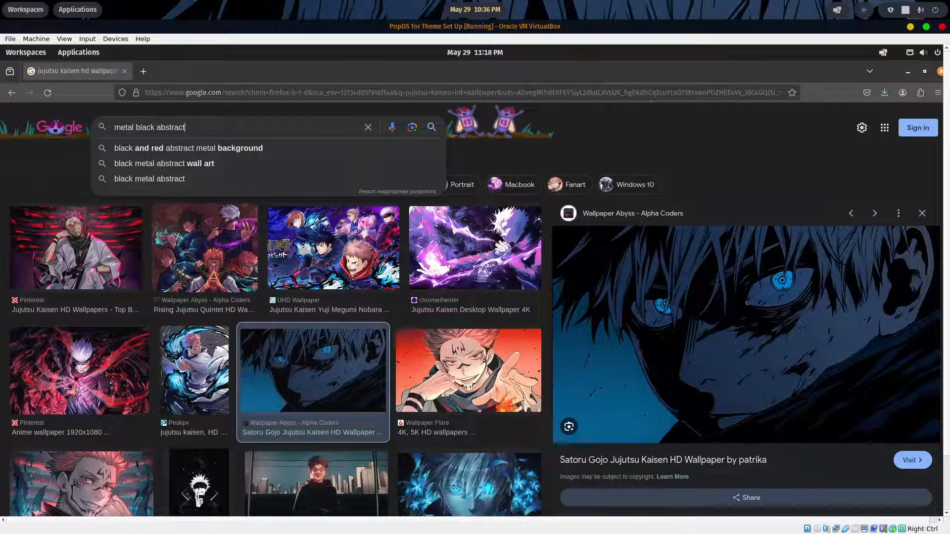
key(Return)
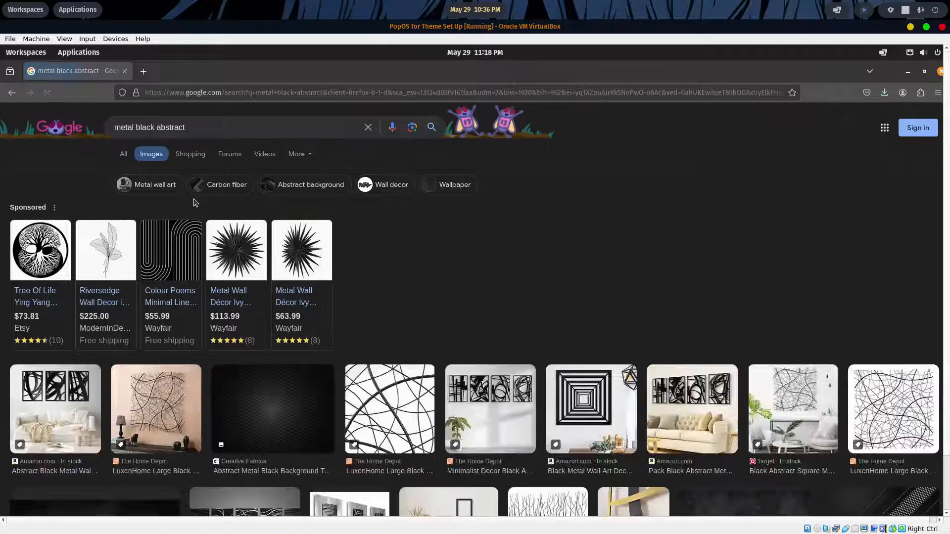
Refine the image search to "metal black abstract wallpaper" and browse the results for a suitable background.
click(203, 129)
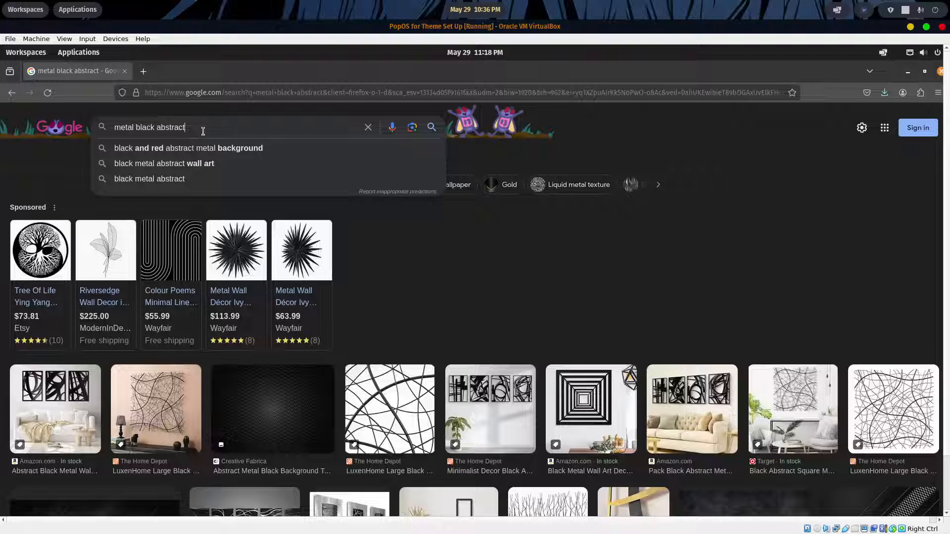
text(wall)
key(BackSpace)
key(BackSpace)
key(BackSpace)
key(BackSpace)
text(wallpaper)
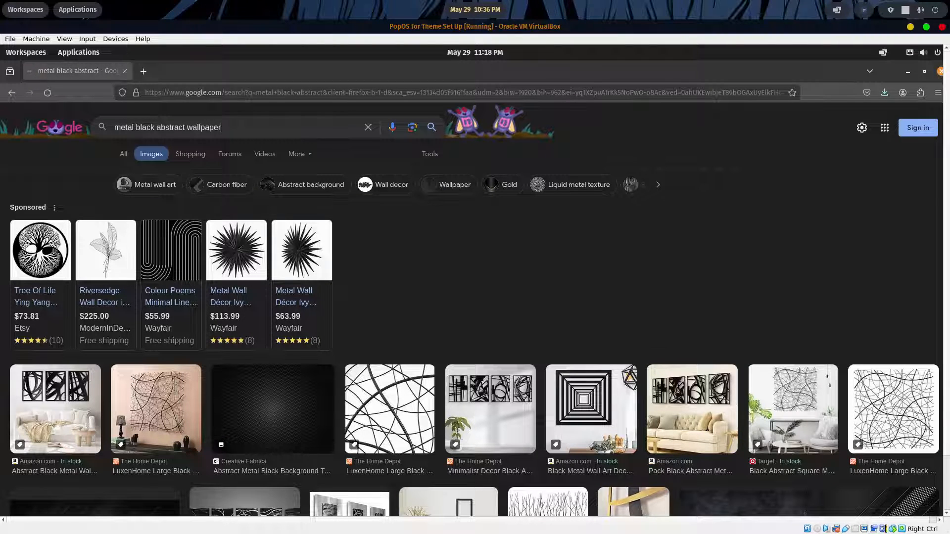
key(Return)
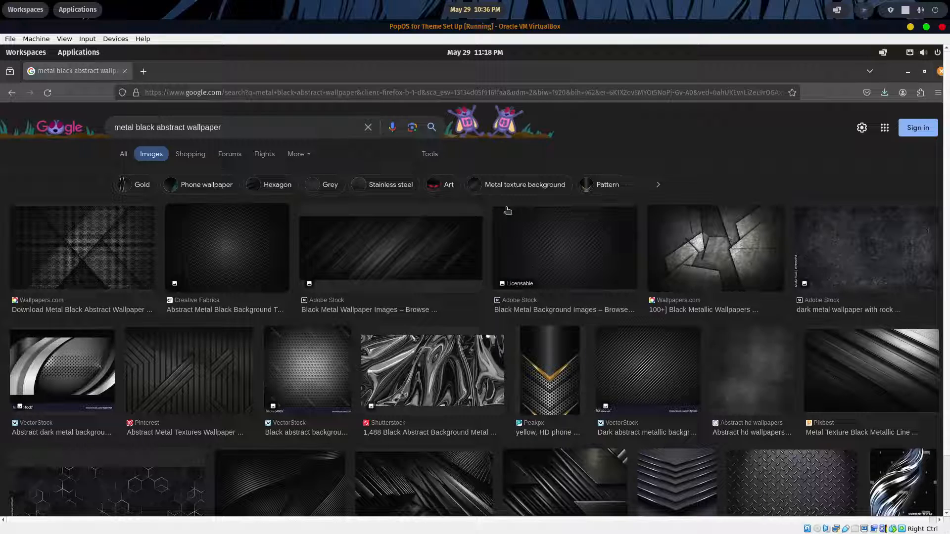
scroll(490, 207, down, 3)
scroll(485, 205, down, 3)
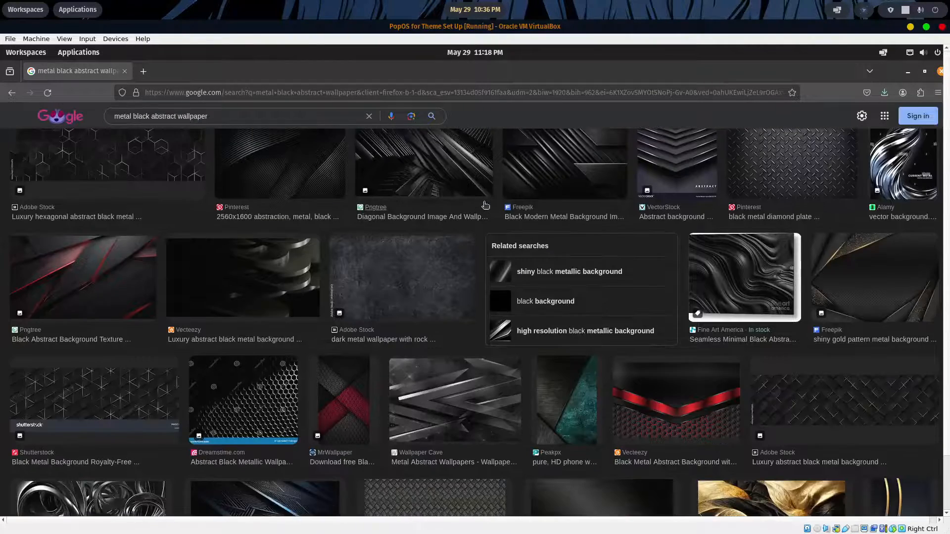
Find the Pikbest metallic black 3D wave background in the image results and open its preview.
scroll(486, 206, down, 8)
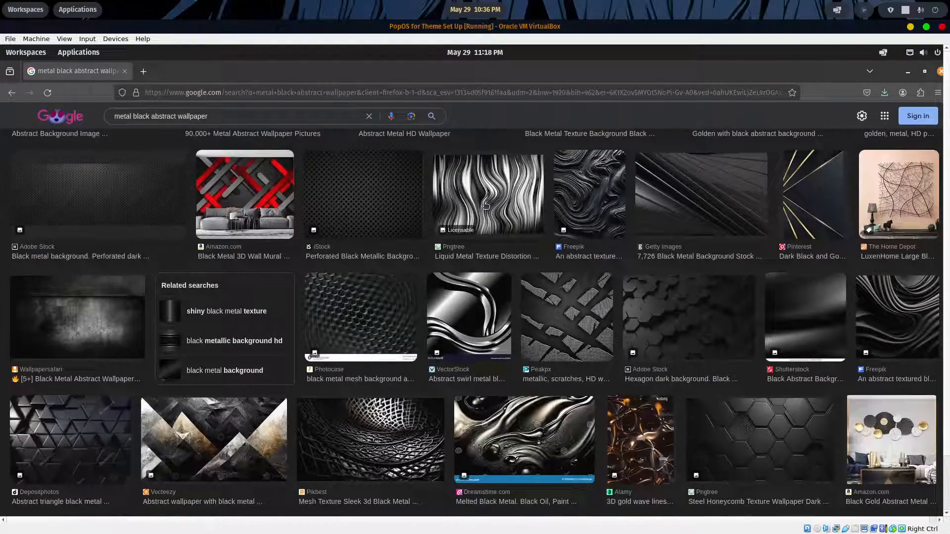
scroll(485, 205, down, 3)
scroll(485, 205, down, 3)
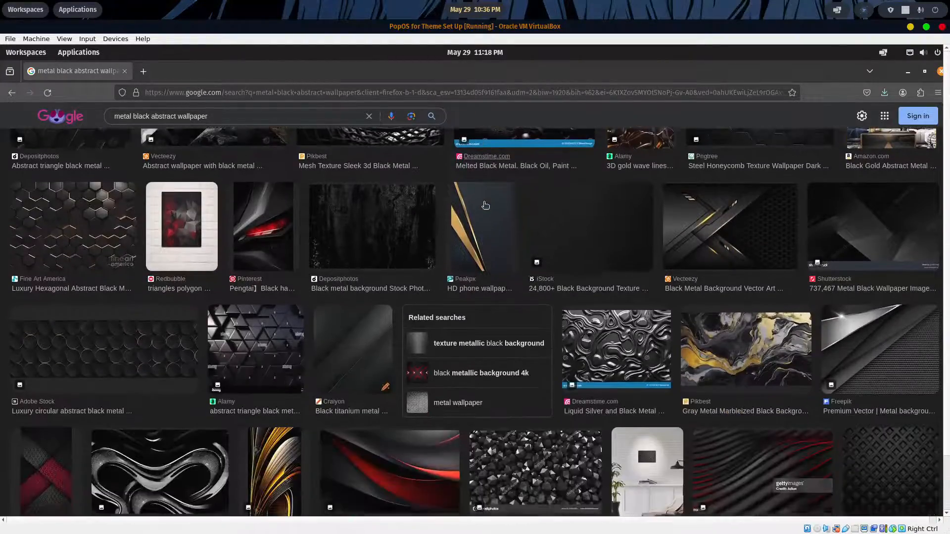
scroll(485, 205, down, 2)
scroll(486, 206, down, 3)
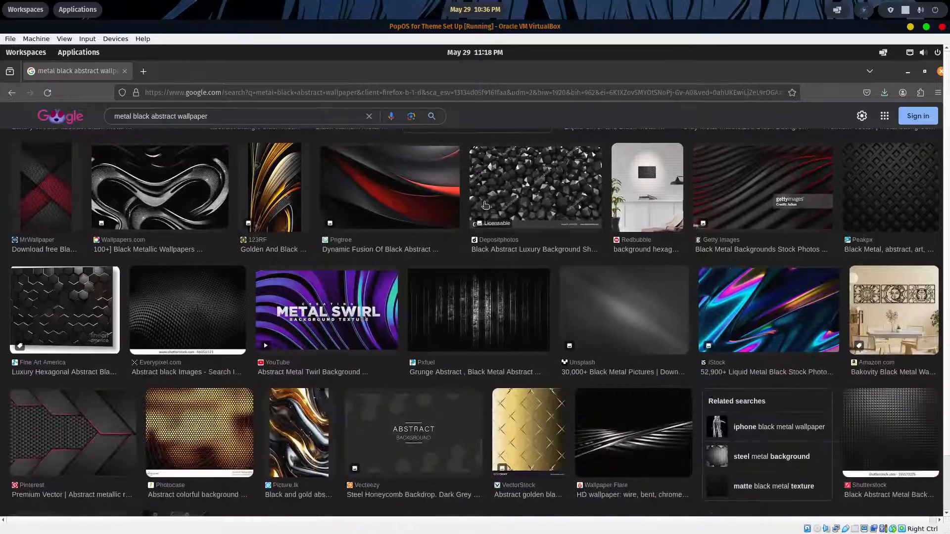
scroll(486, 206, down, 6)
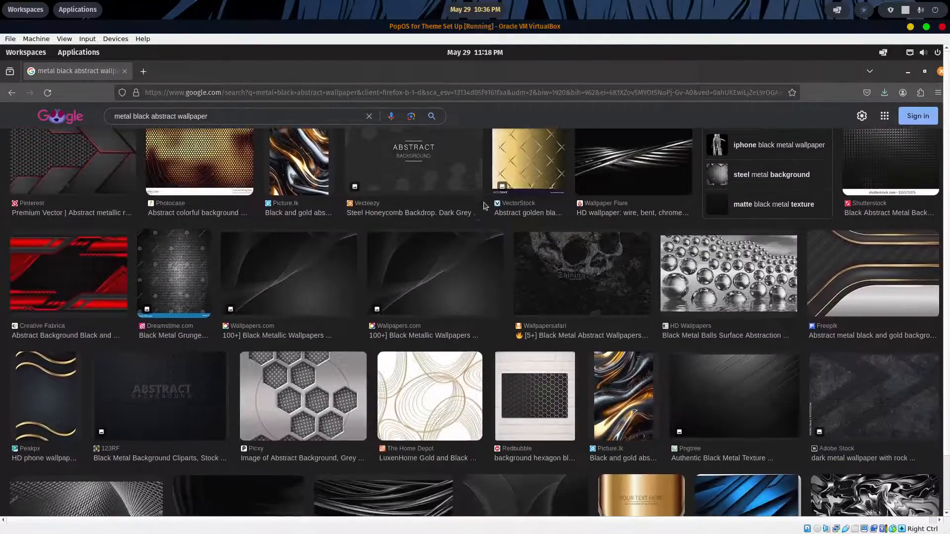
scroll(486, 205, down, 2)
scroll(485, 206, down, 2)
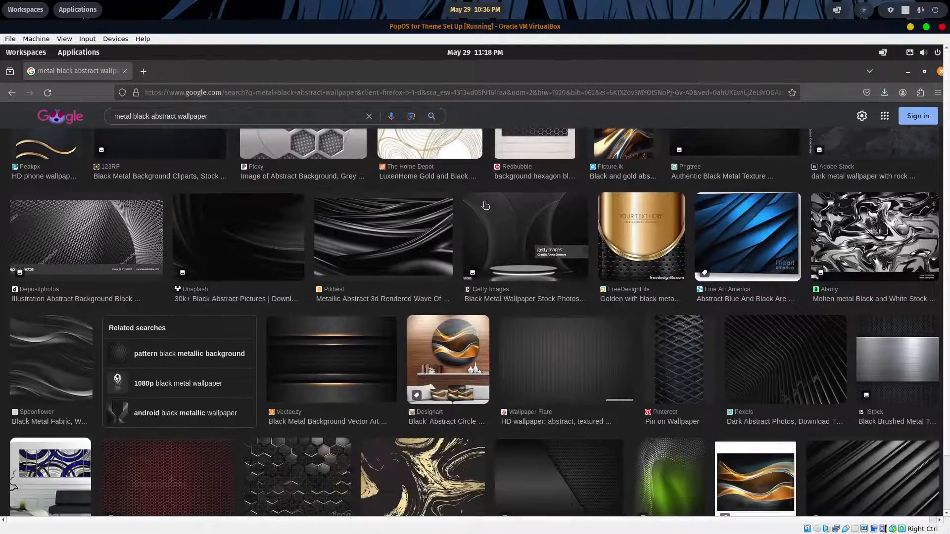
click(400, 232)
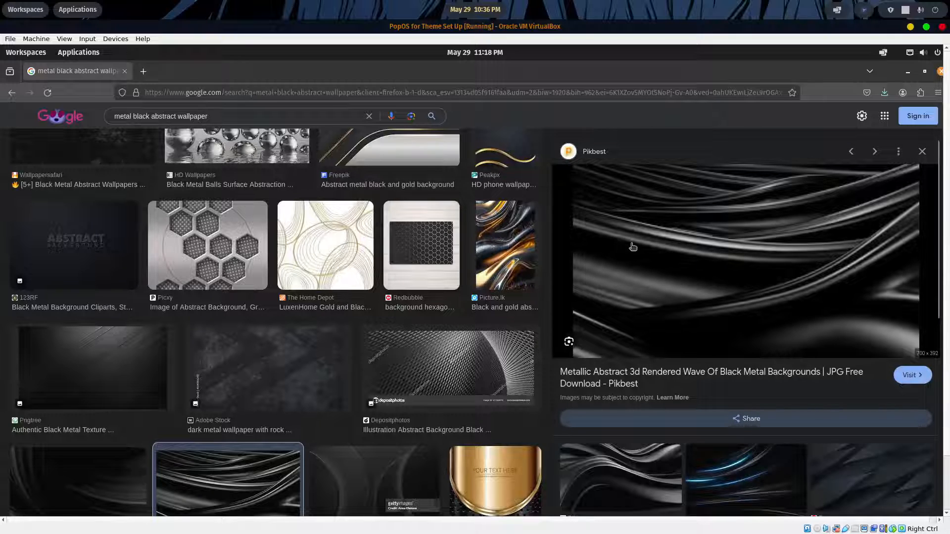
Open the Pikbest source page of the metallic wave background, look it over and close it.
right_click(636, 246)
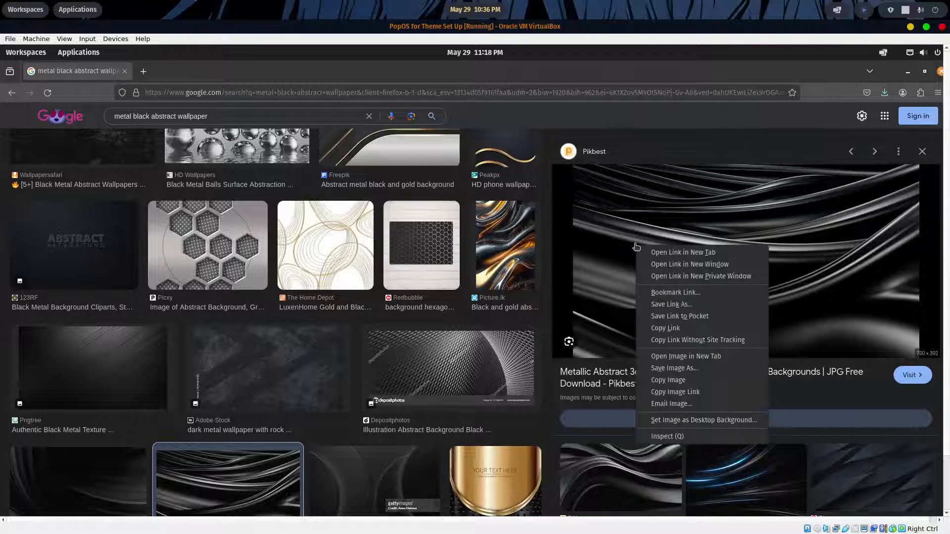
click(625, 248)
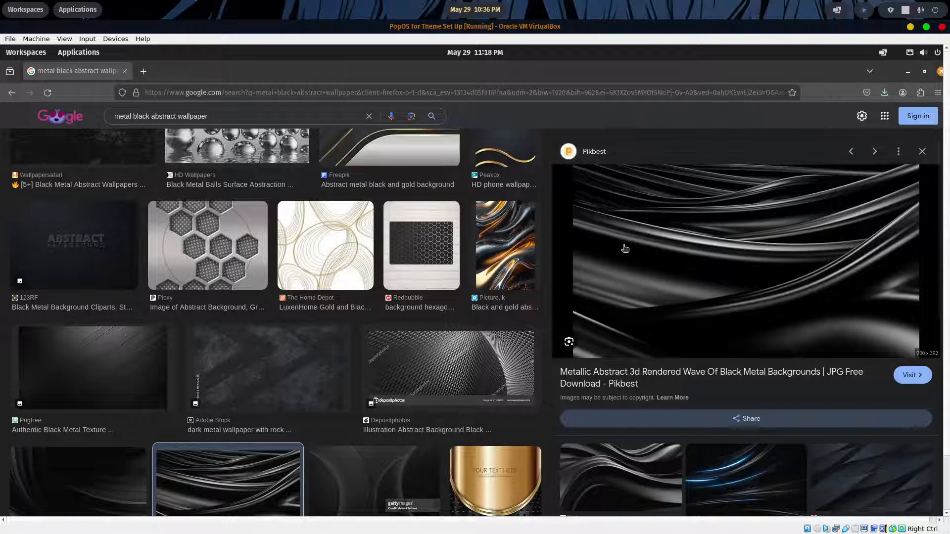
click(625, 248)
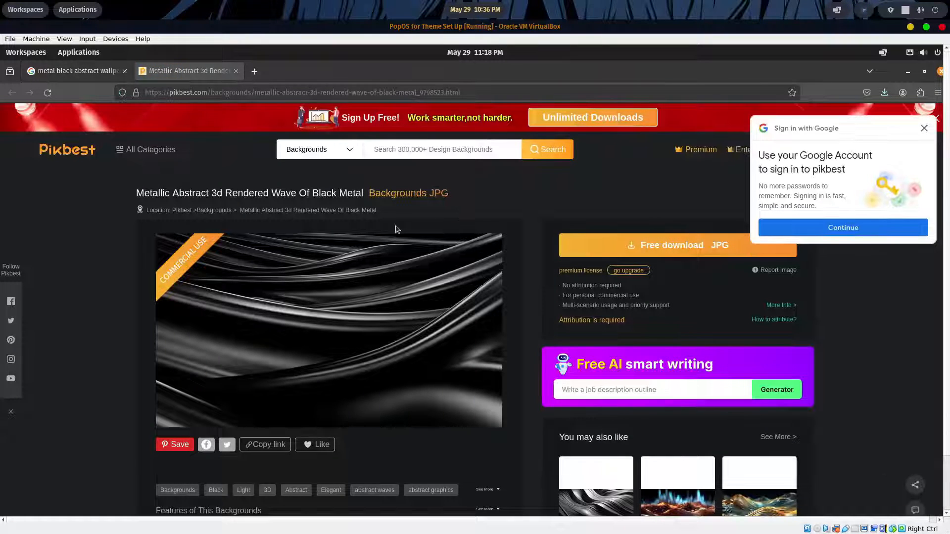
scroll(329, 261, down, 3)
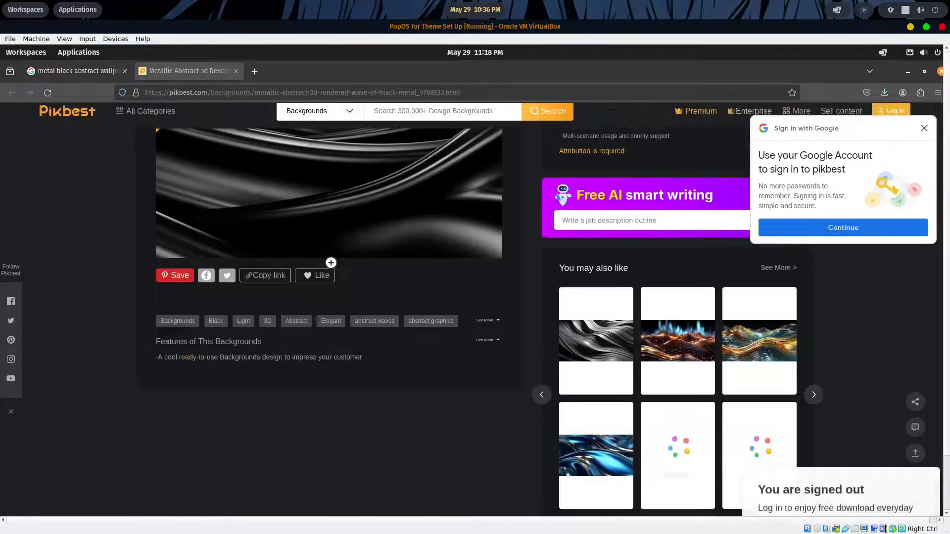
click(235, 71)
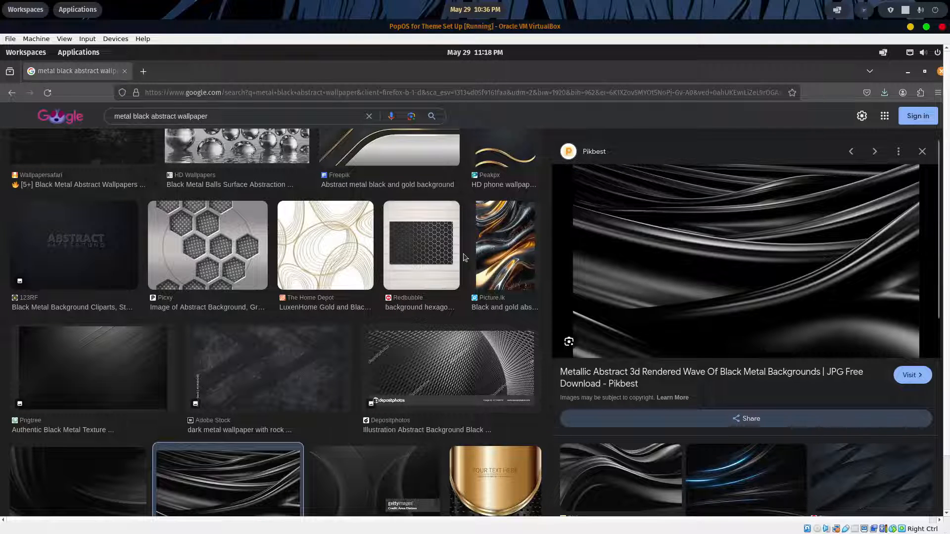
Start saving the previewed metallic wave image to the Pictures folder and append the .jpeg extension to its suggested name.
scroll(466, 256, down, 3)
scroll(467, 256, up, 2)
right_click(657, 246)
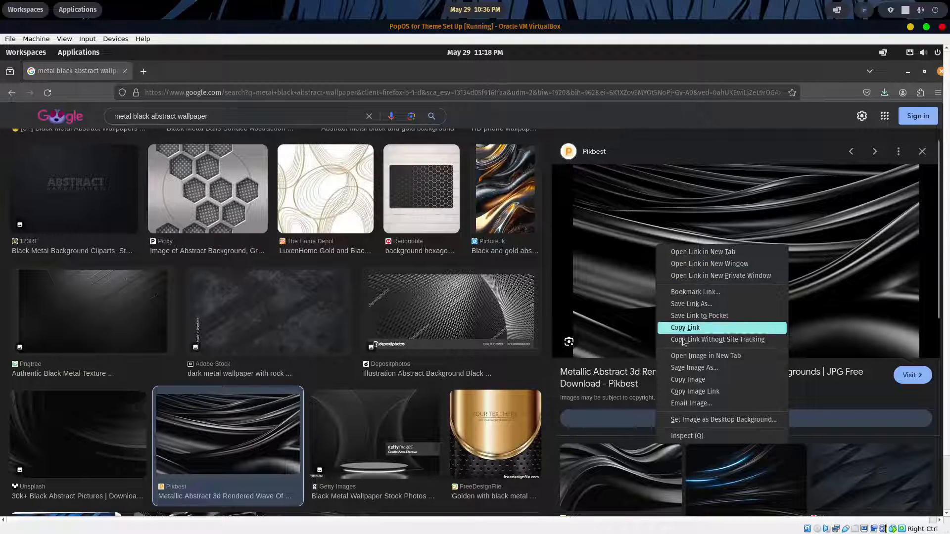
click(693, 367)
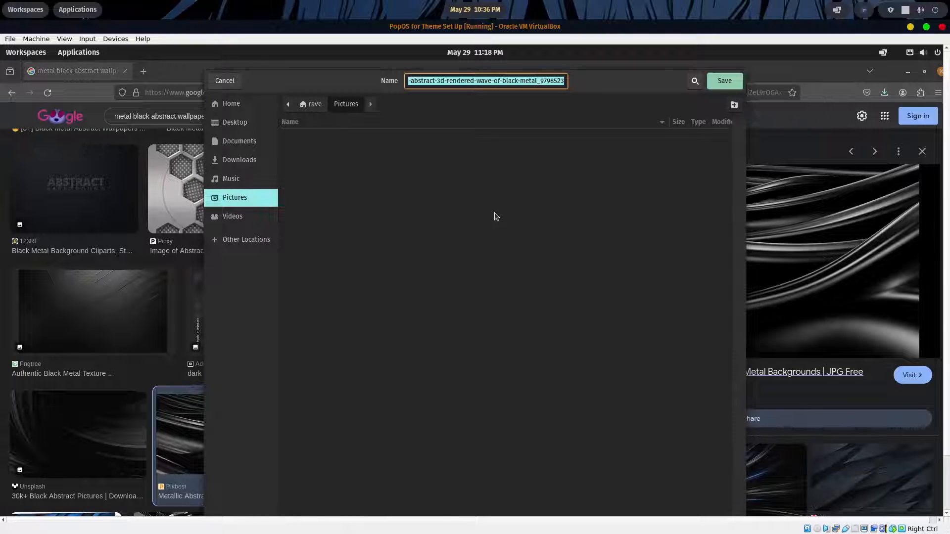
click(502, 82)
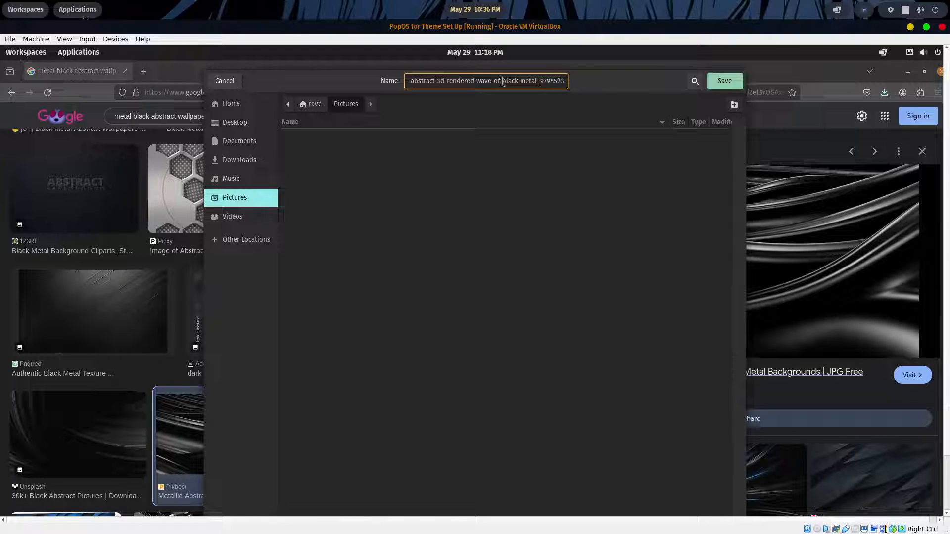
key(End)
text(.jpeg)
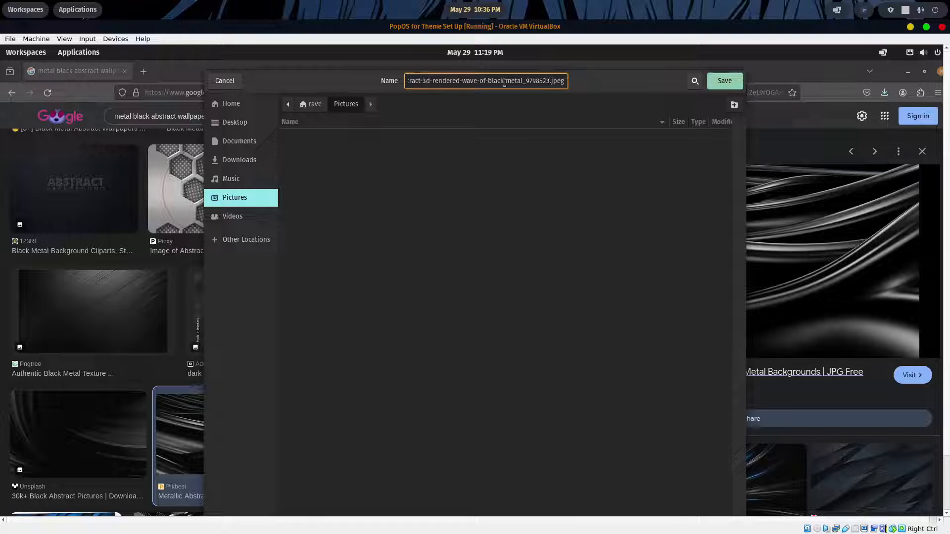
Replace the long file name with blackmetalwall.jpeg and save the image in the Pictures folder.
key(BackSpace)
key(BackSpace)
key(BackSpace)
key(BackSpace)
key(BackSpace)
key(BackSpace)
key(BackSpace)
key(BackSpace)
key(BackSpace)
key(BackSpace)
key(BackSpace)
key(BackSpace)
key(BackSpace)
key(BackSpace)
key(BackSpace)
key(BackSpace)
key(BackSpace)
key(BackSpace)
key(BackSpace)
key(BackSpace)
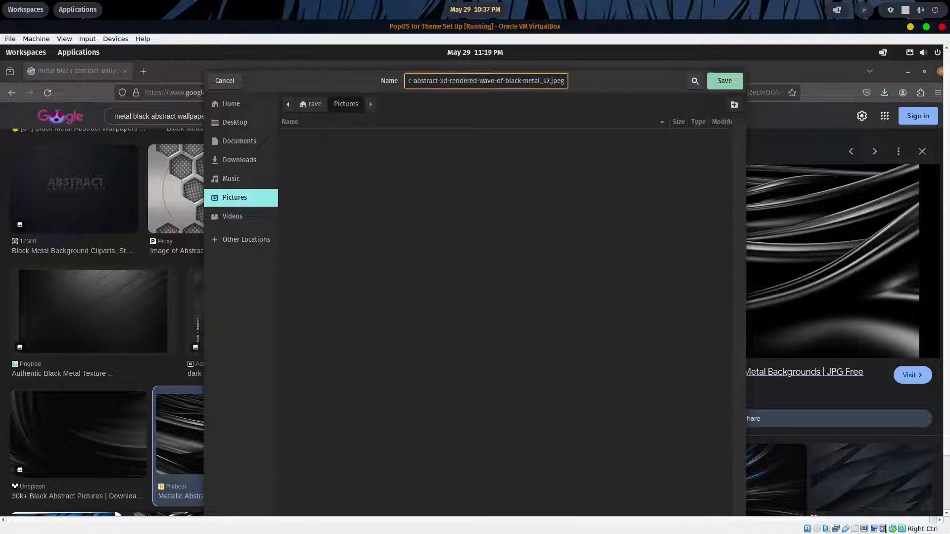
key(BackSpace)
key(BackSpace)
key(BackSpace)
key(BackSpace)
key(BackSpace)
key(BackSpace)
key(BackSpace)
key(BackSpace)
key(BackSpace)
key(BackSpace)
key(BackSpace)
key(BackSpace)
key(BackSpace)
key(BackSpace)
key(BackSpace)
key(BackSpace)
key(BackSpace)
key(BackSpace)
key(BackSpace)
key(BackSpace)
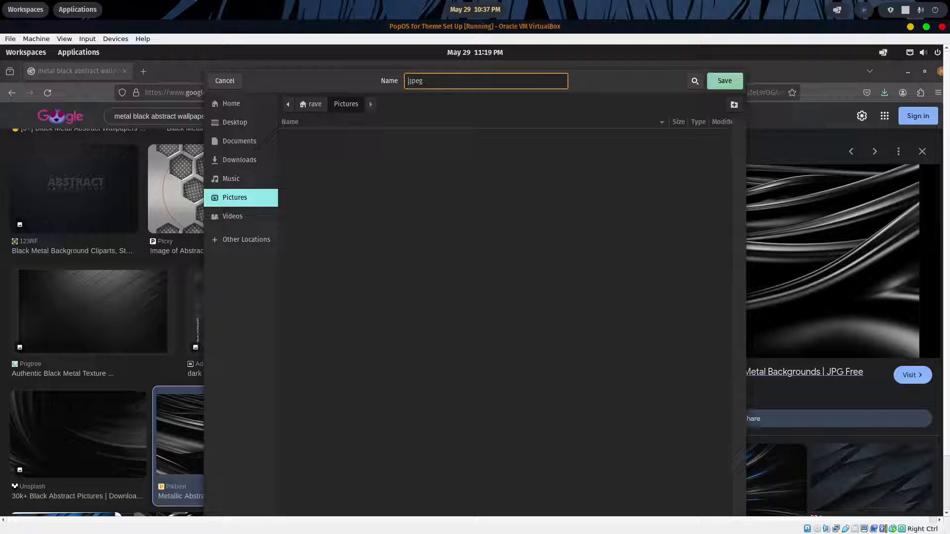
text(bKXJ==)
text(metalwal)
text(l)
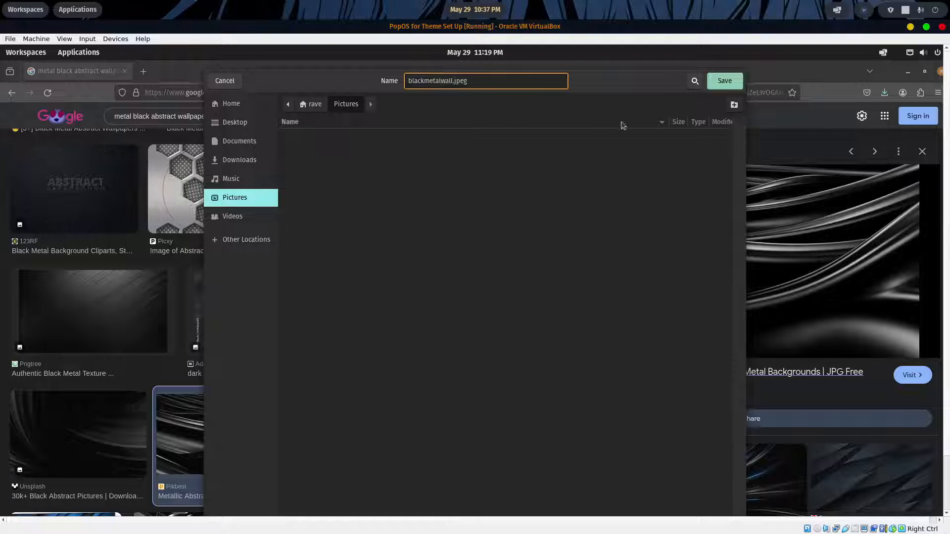
click(723, 81)
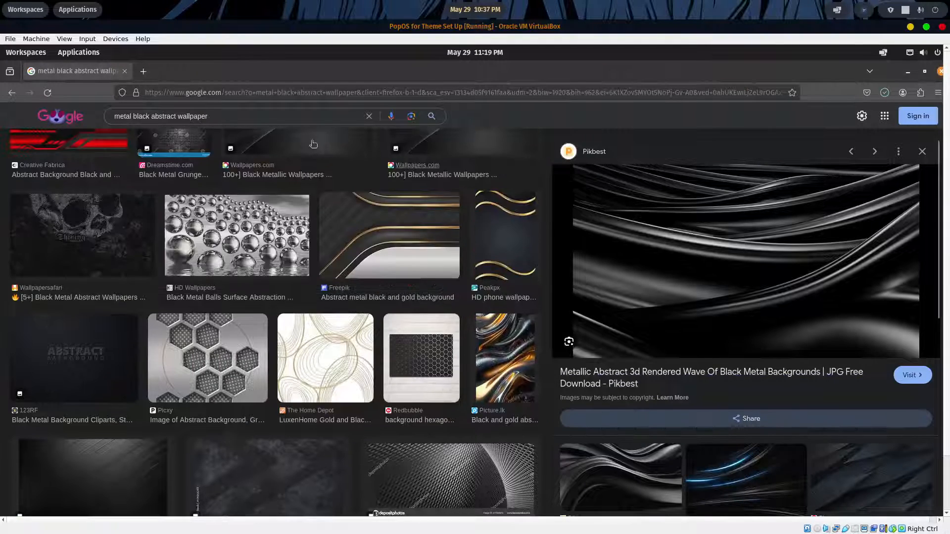
Replace the image search query with "R6 IQ! hd wallpaper" and run the search.
scroll(446, 218, up, 3)
drag(208, 116, 106, 114)
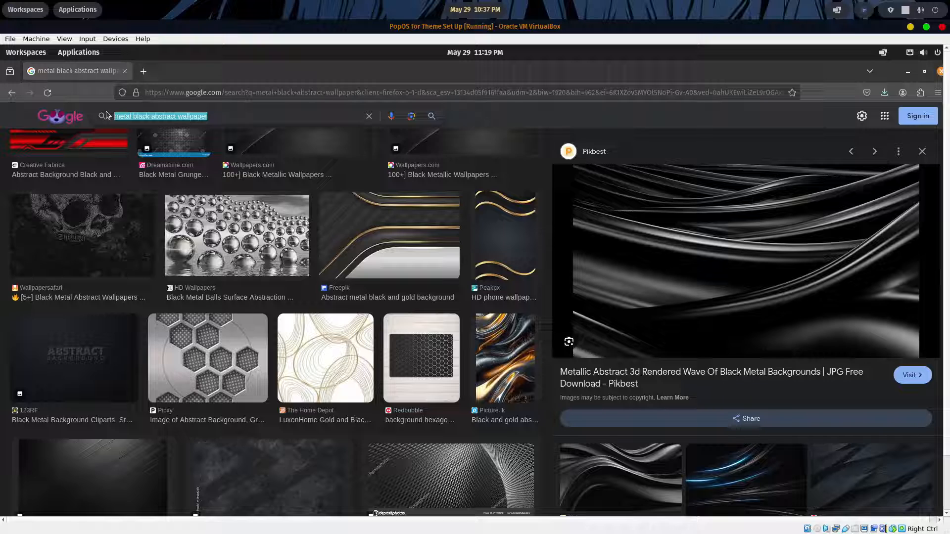
text(R6 )
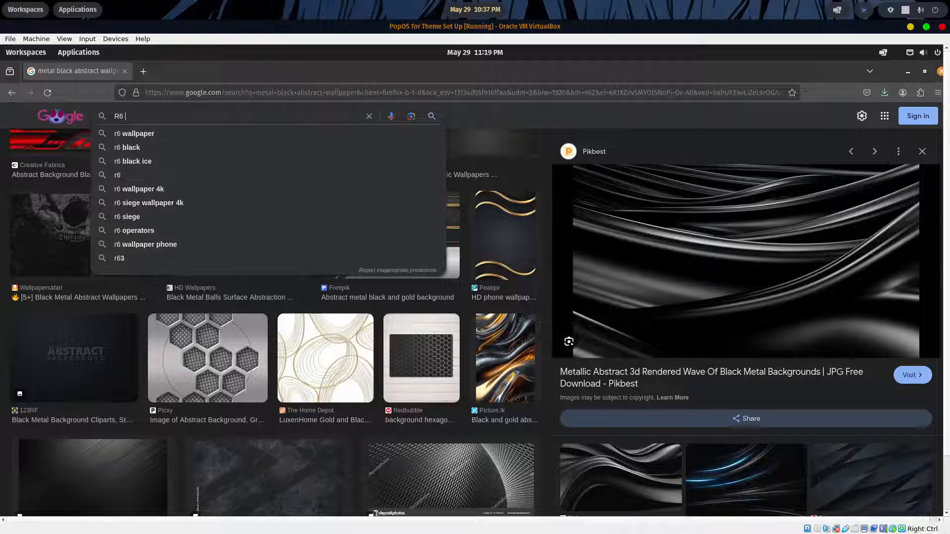
text(IQ! )
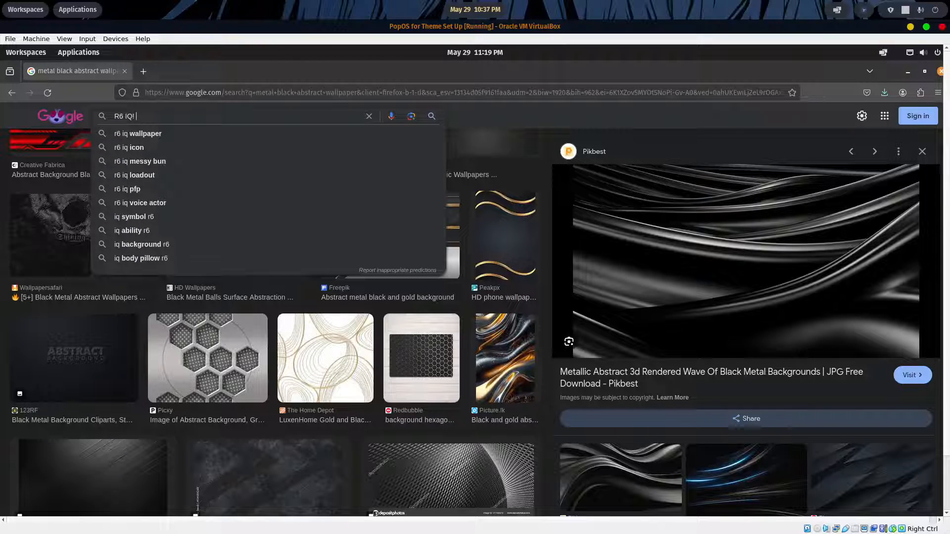
text(hd wallpaper)
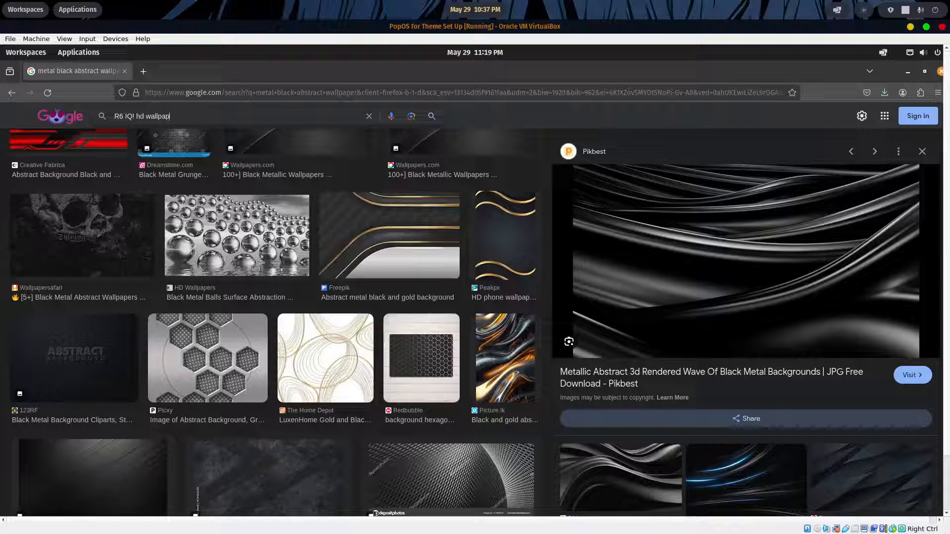
key(Return)
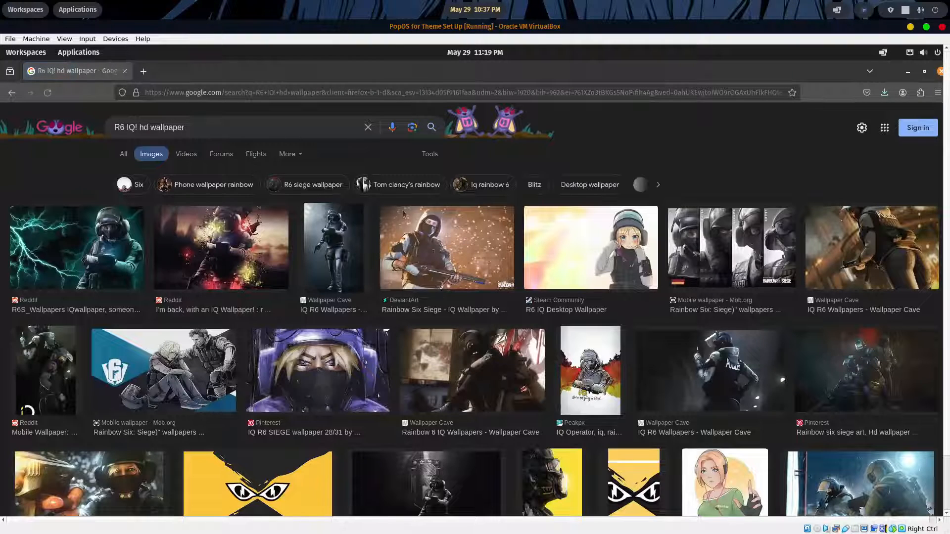
Look through the R6 IQ image results for a suitable dark desktop wallpaper.
scroll(409, 211, down, 3)
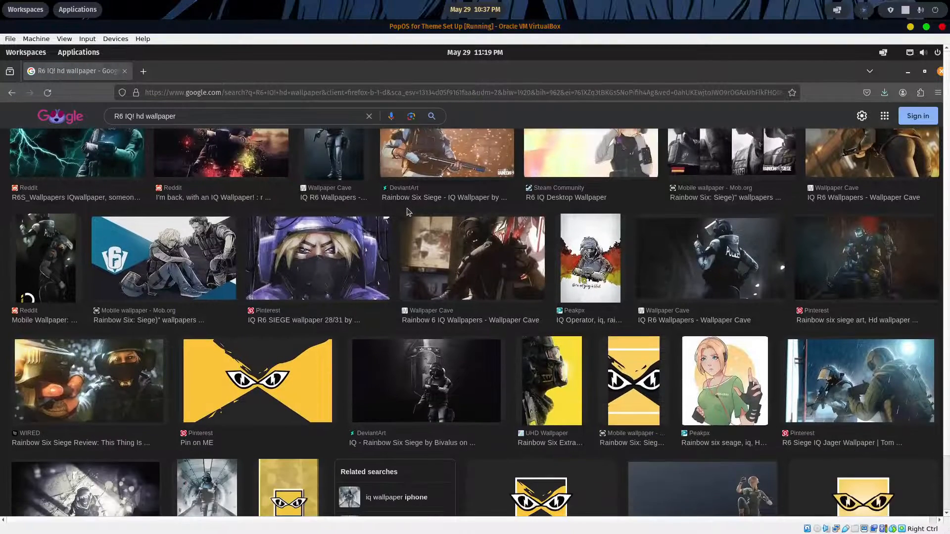
scroll(409, 212, down, 7)
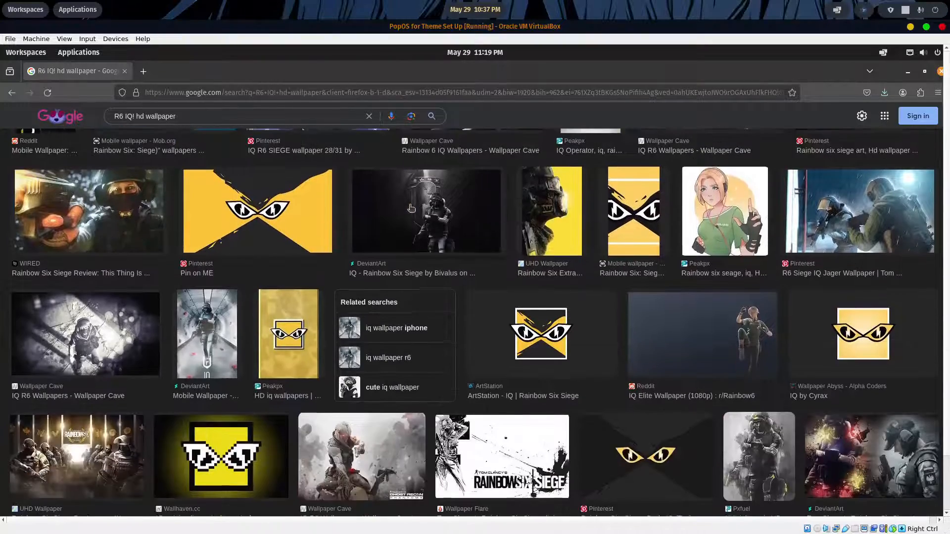
scroll(411, 208, down, 10)
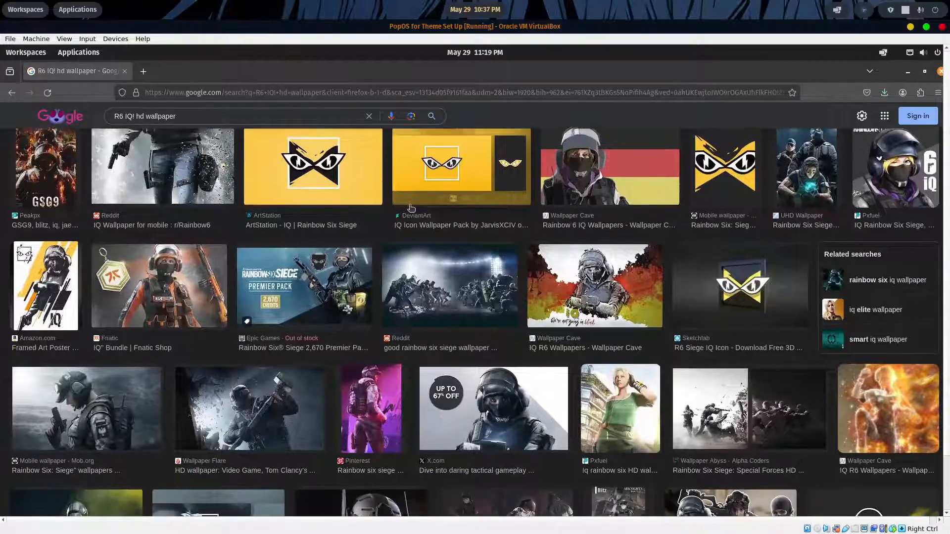
scroll(410, 208, down, 3)
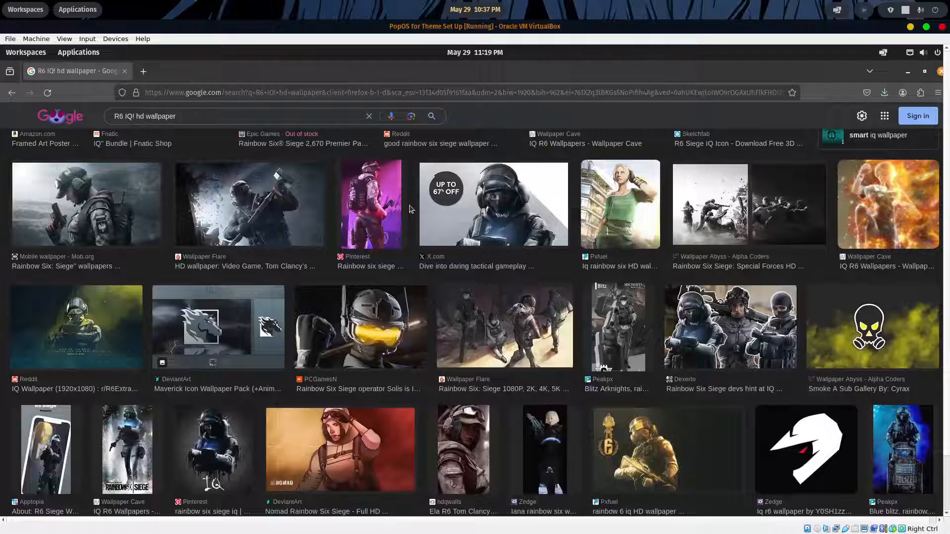
scroll(410, 208, down, 7)
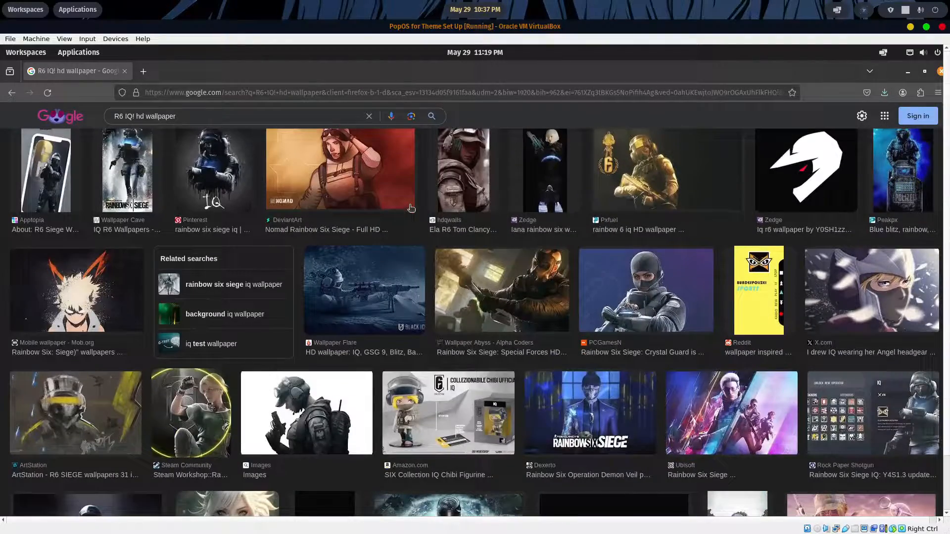
scroll(411, 208, down, 9)
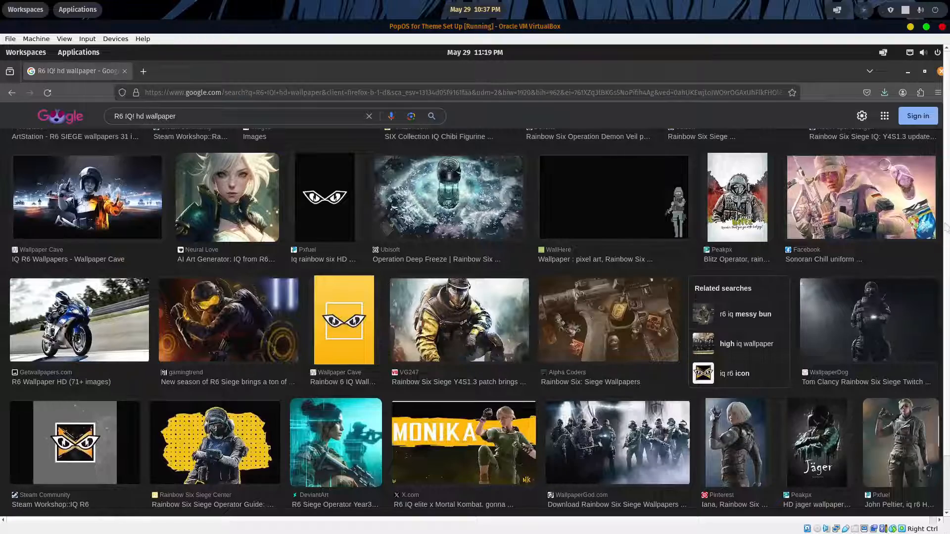
scroll(586, 281, up, 12)
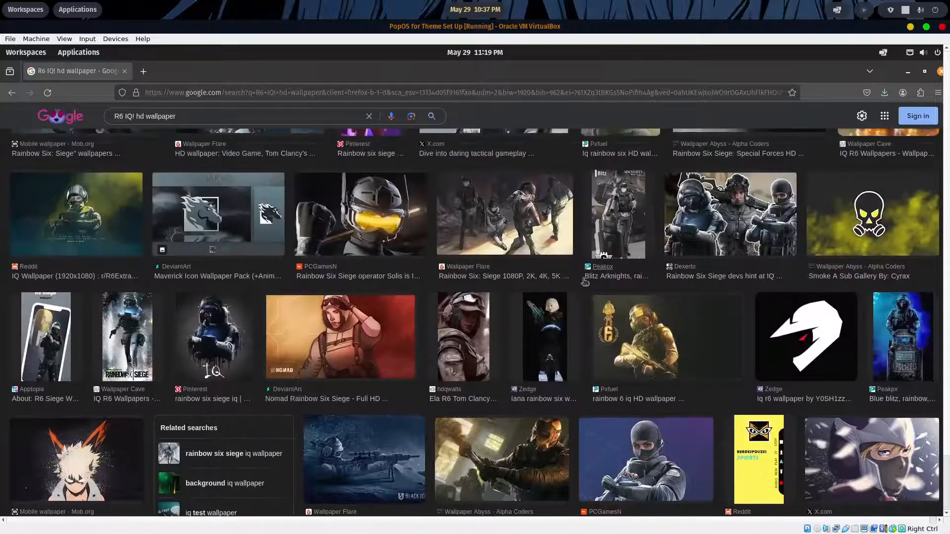
scroll(548, 290, up, 8)
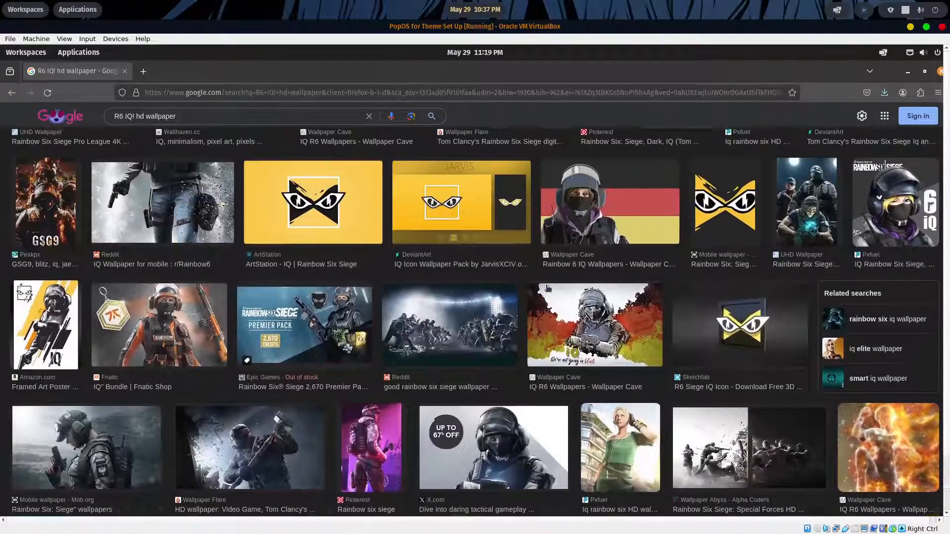
scroll(549, 288, up, 4)
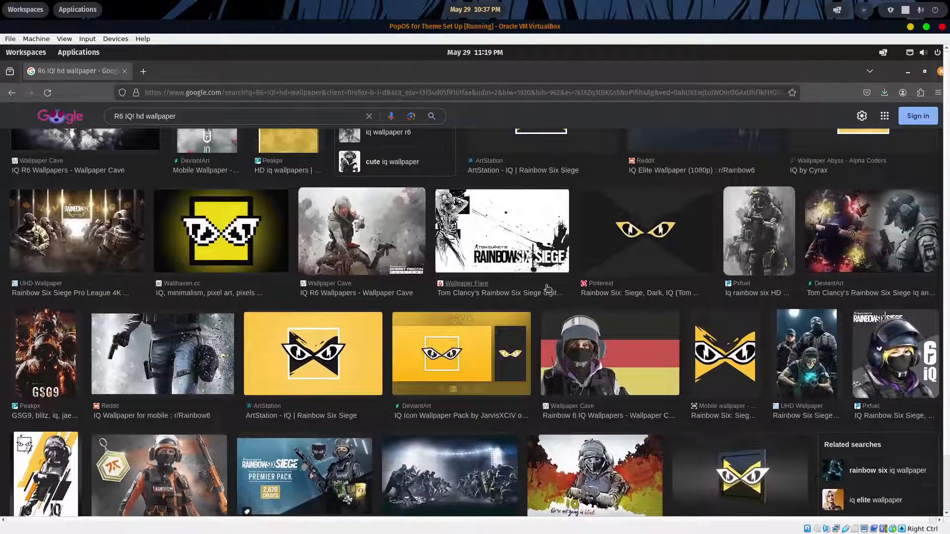
scroll(548, 289, up, 7)
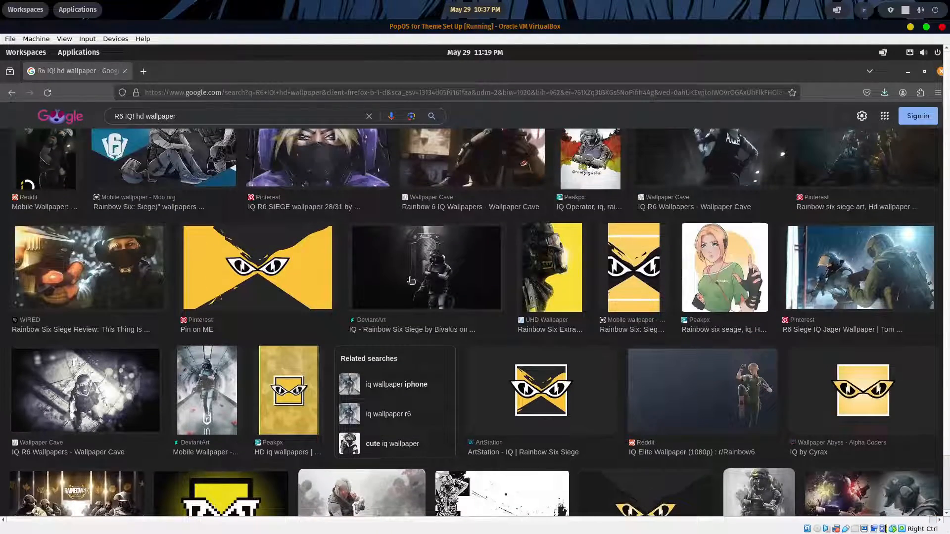
Preview the dark DeviantArt image "IQ - Rainbow Six Siege" and save it to the Pictures folder as IQR6.jpg.
click(411, 280)
right_click(703, 286)
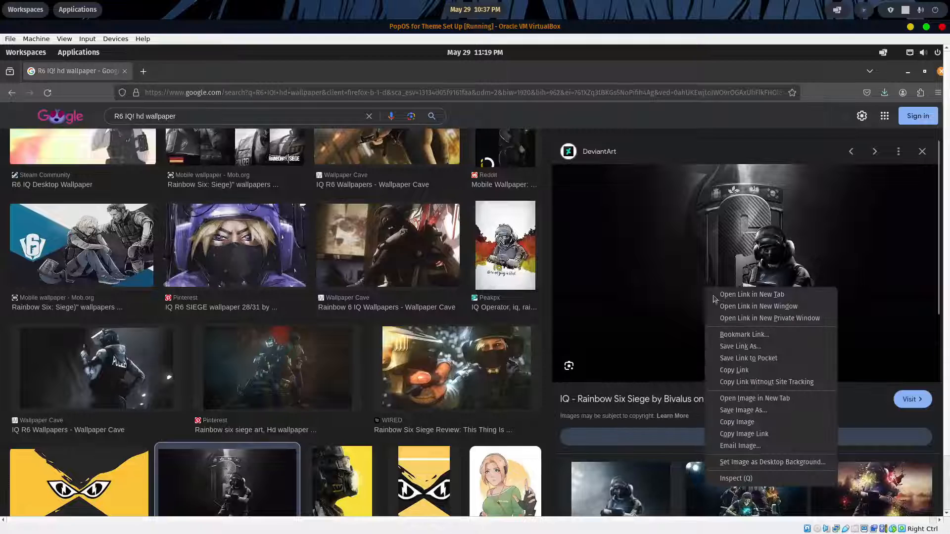
click(742, 410)
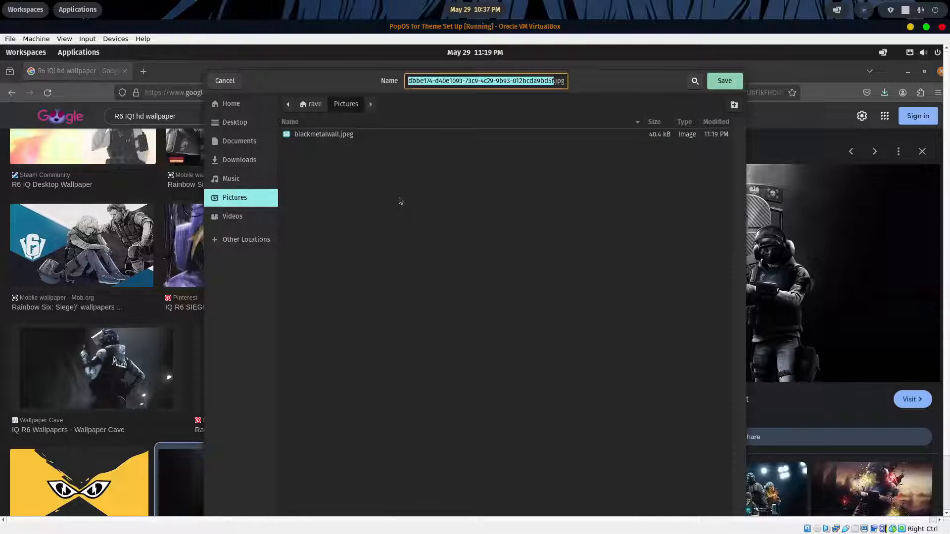
text(IQR^)
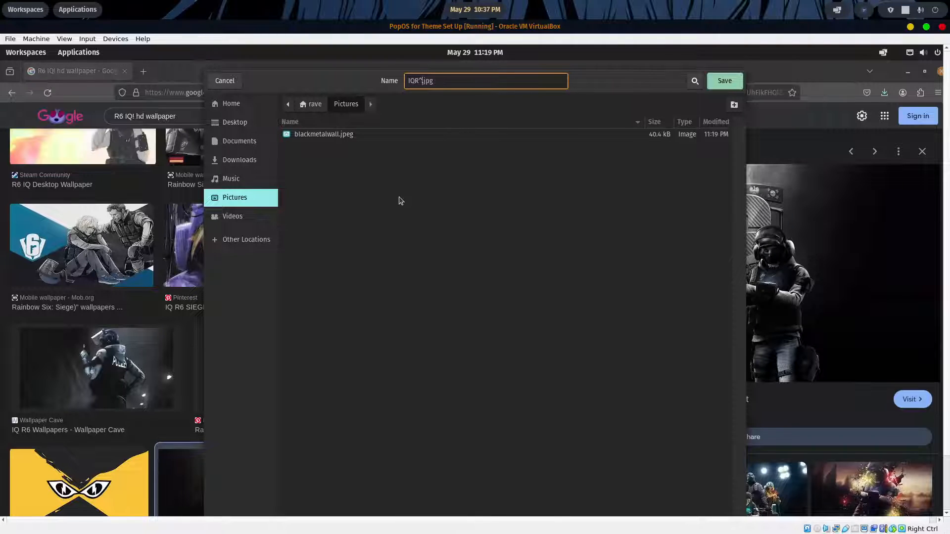
text(6)
click(730, 86)
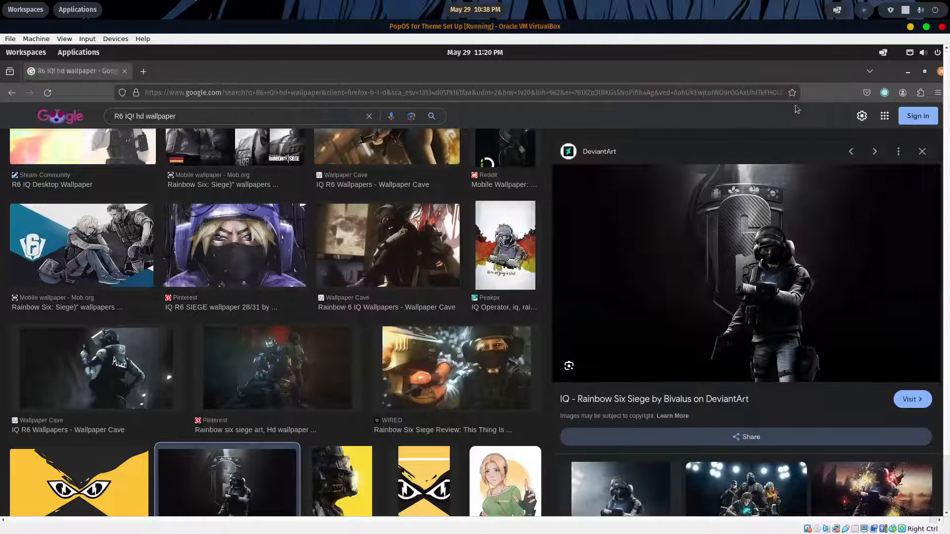
Close the browser inside the virtual machine, keeping the virtual machine itself running.
click(942, 27)
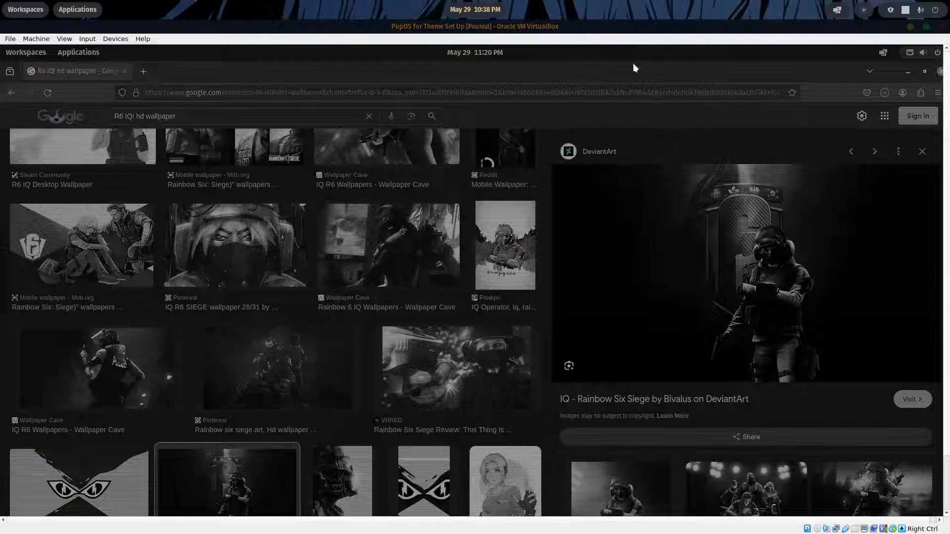
key(Escape)
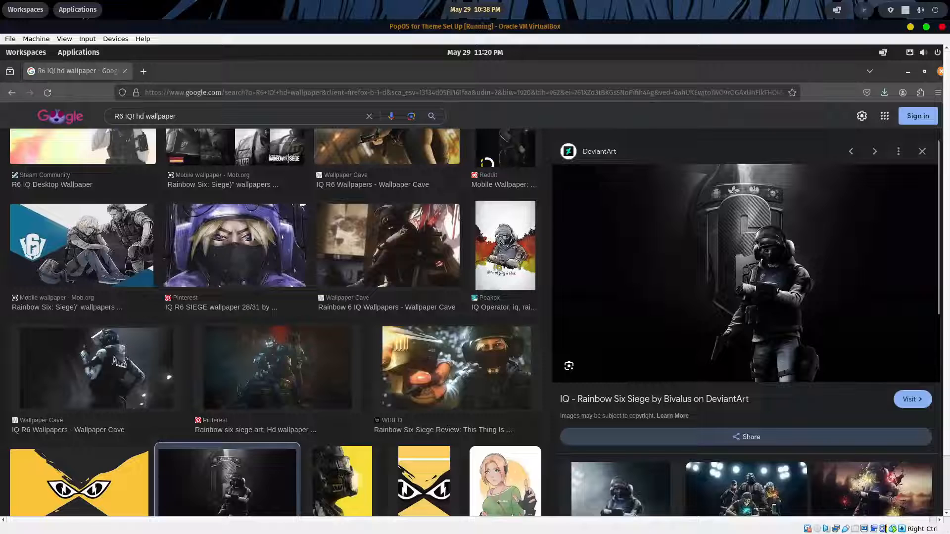
click(941, 71)
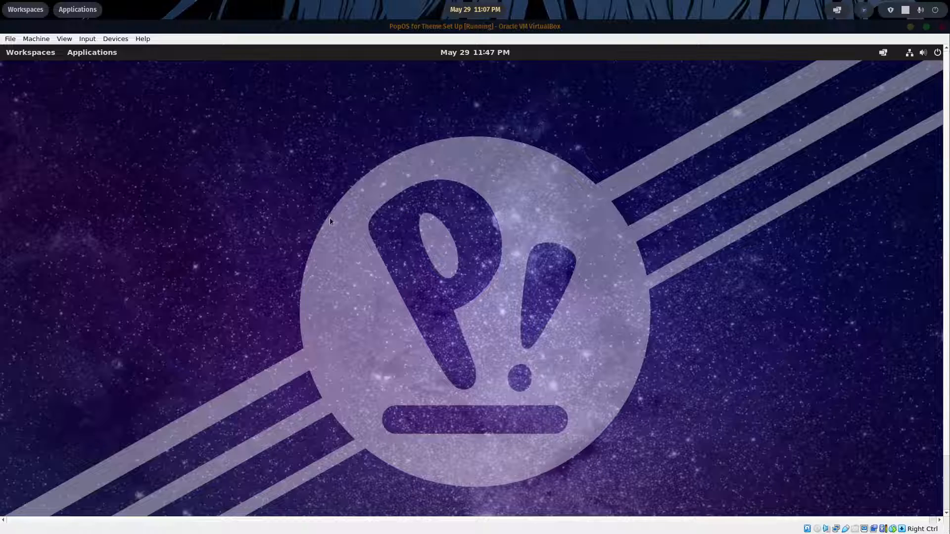
Open Extension Manager, review which installed extensions are enabled, and close it.
click(87, 54)
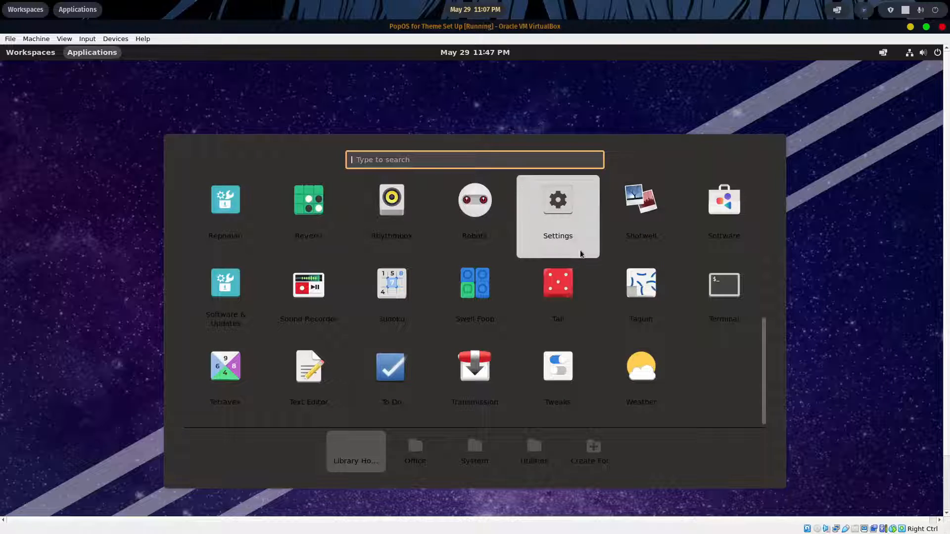
scroll(518, 268, up, 10)
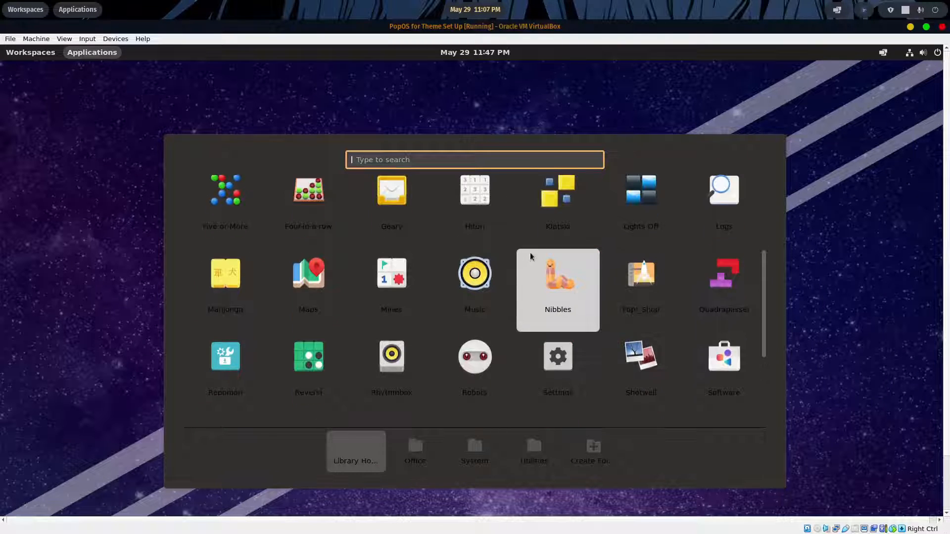
click(548, 257)
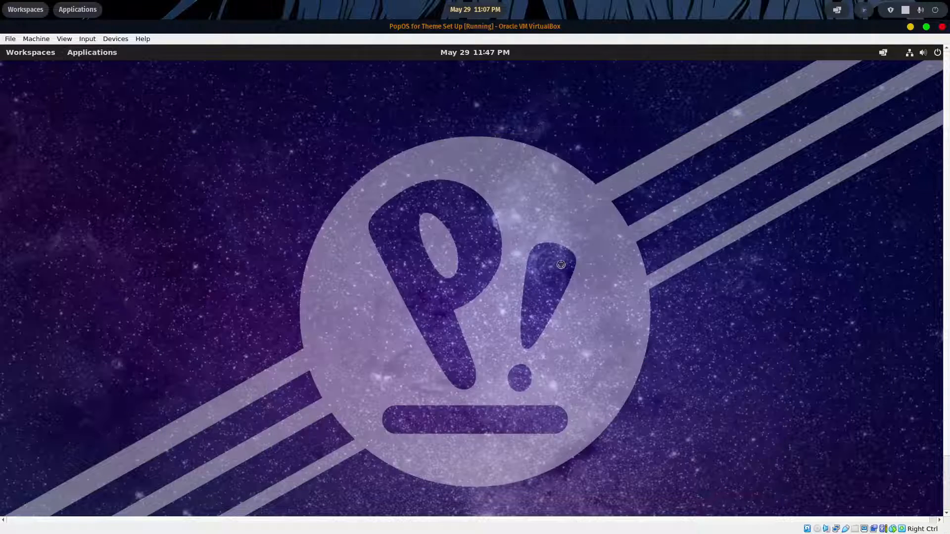
drag(340, 151, 525, 126)
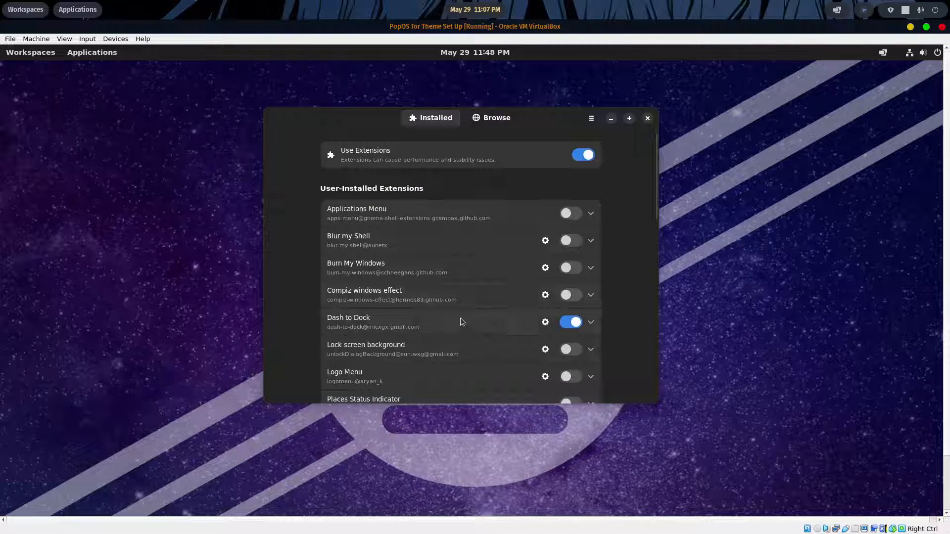
scroll(460, 322, down, 5)
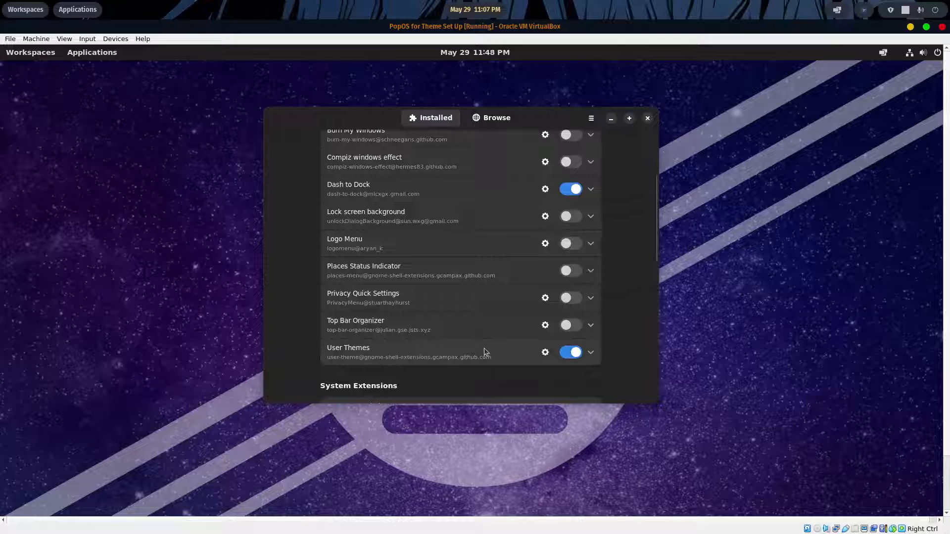
scroll(484, 349, up, 4)
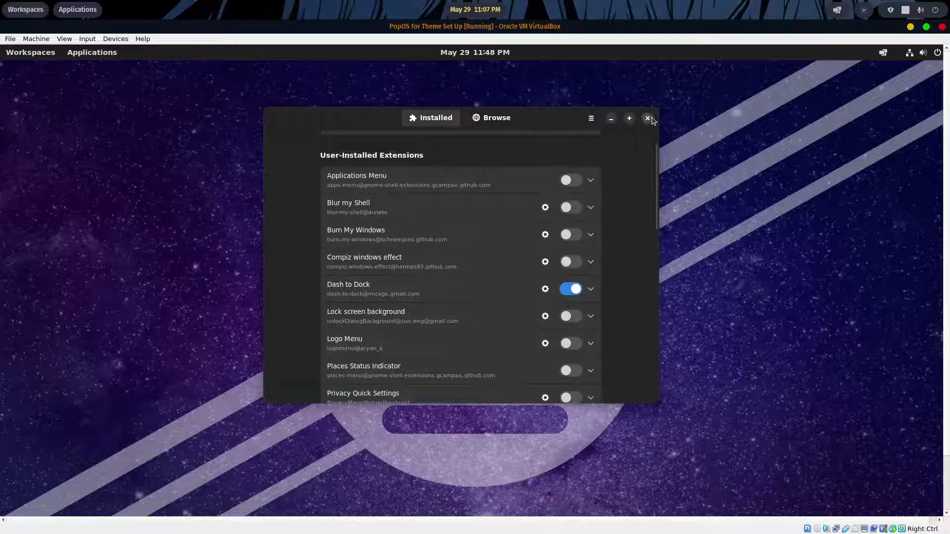
click(652, 121)
Launch Tweaks from the application library and show its font settings.
click(94, 57)
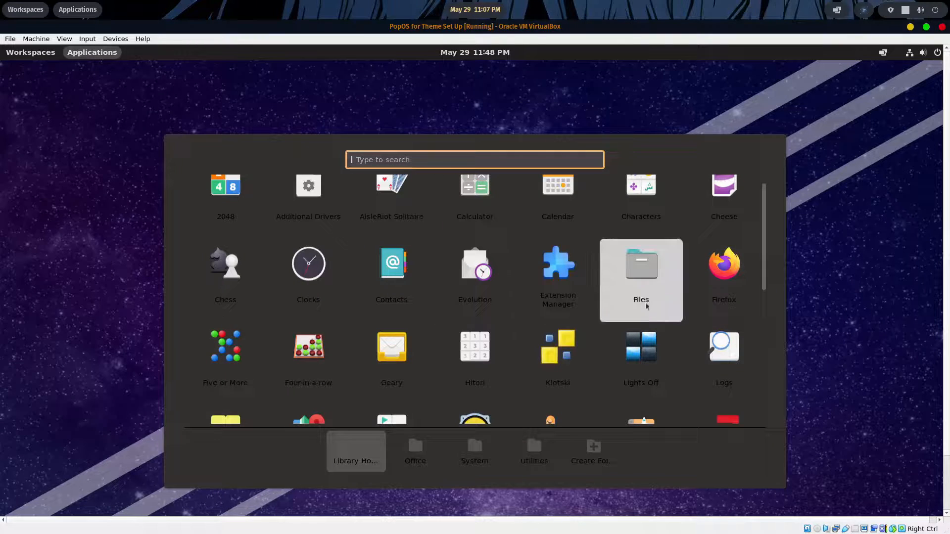
drag(764, 207, 775, 341)
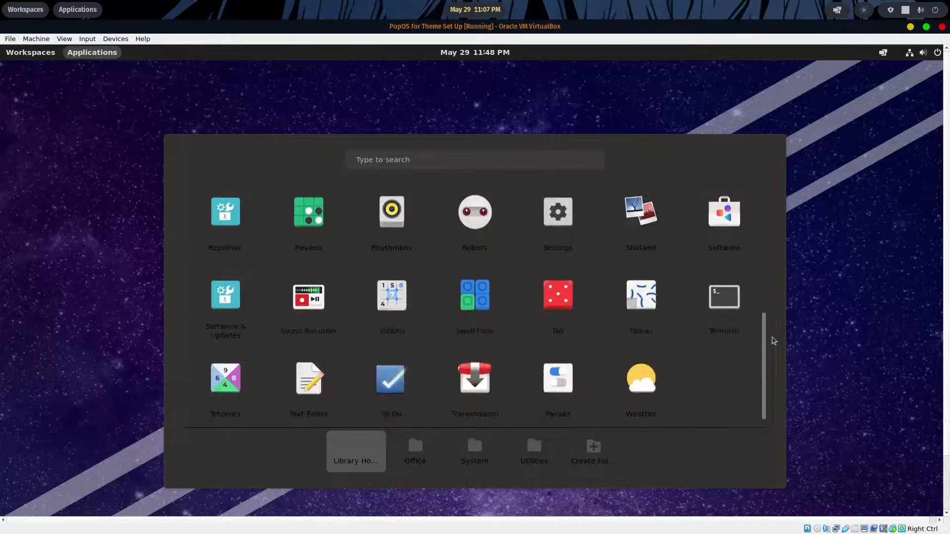
click(560, 374)
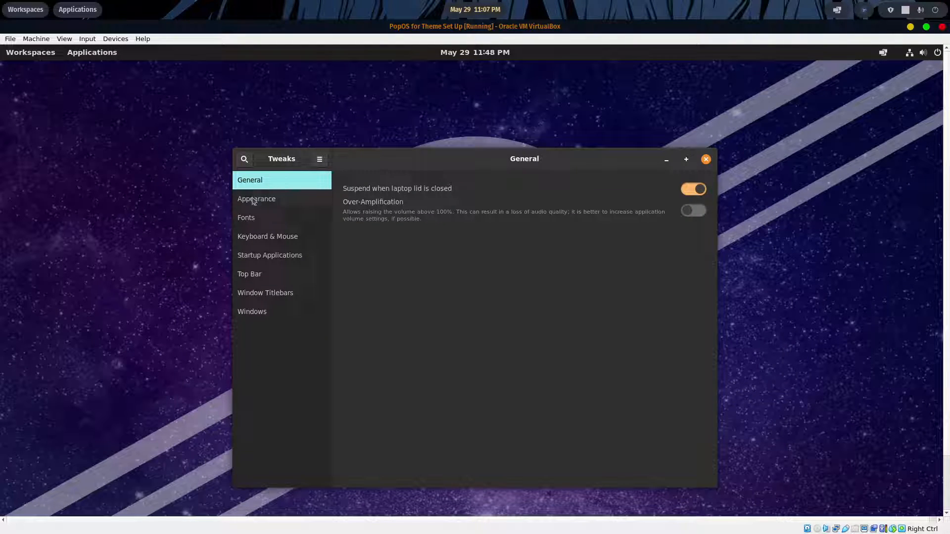
click(244, 220)
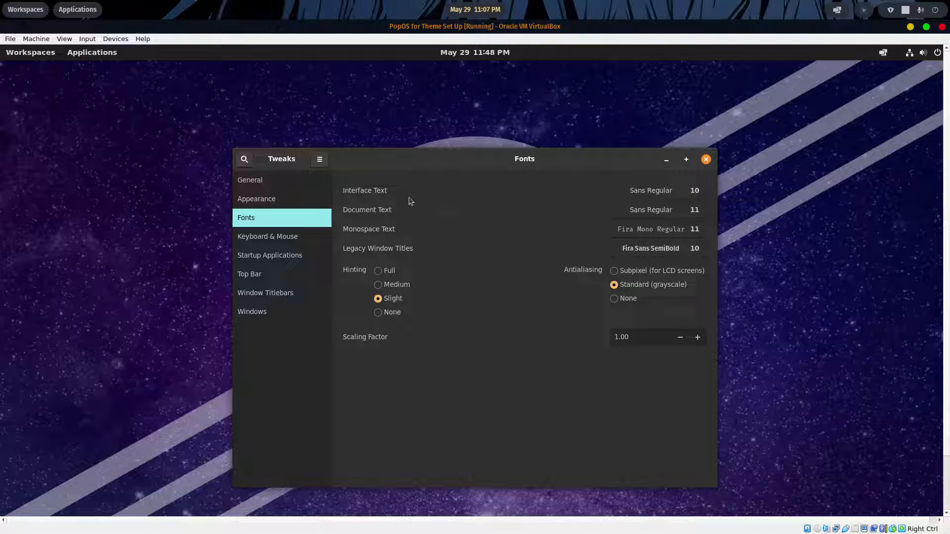
Set the Interface Text font to Roboto Slab Regular, keeping size 10.
click(645, 192)
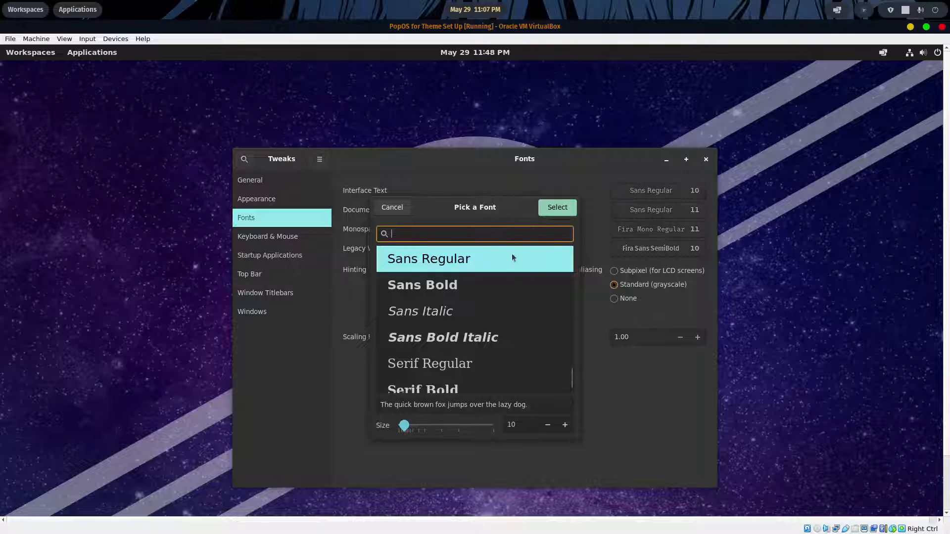
scroll(519, 294, down, 7)
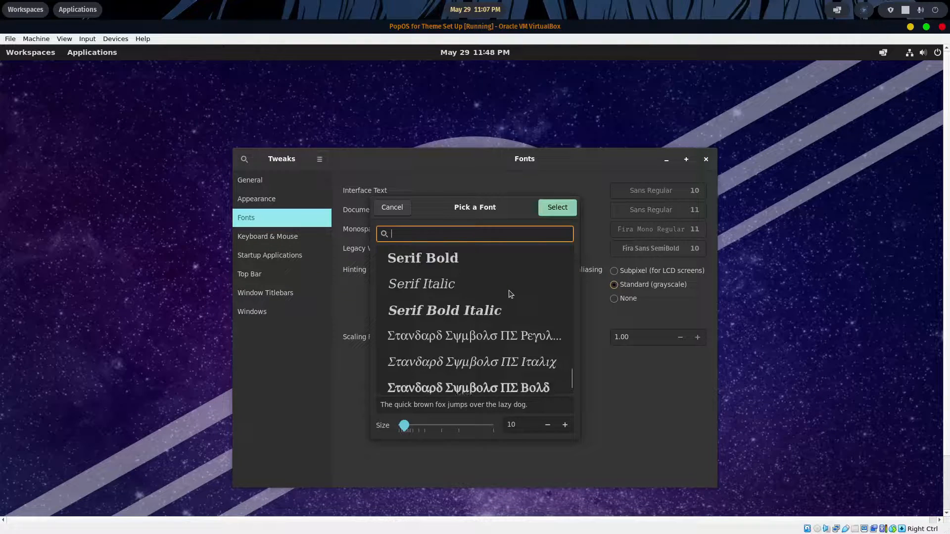
scroll(510, 294, down, 8)
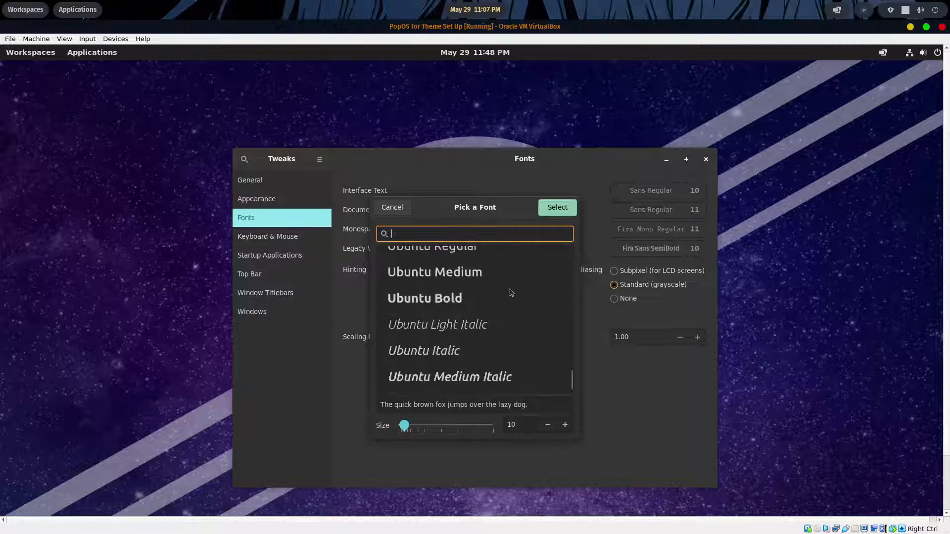
scroll(512, 290, down, 4)
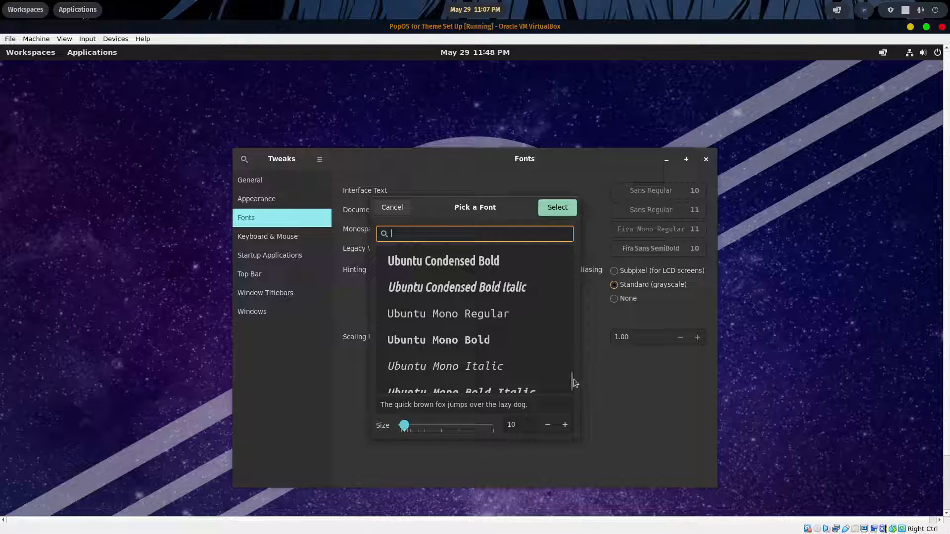
drag(571, 382, 573, 315)
scroll(501, 296, down, 15)
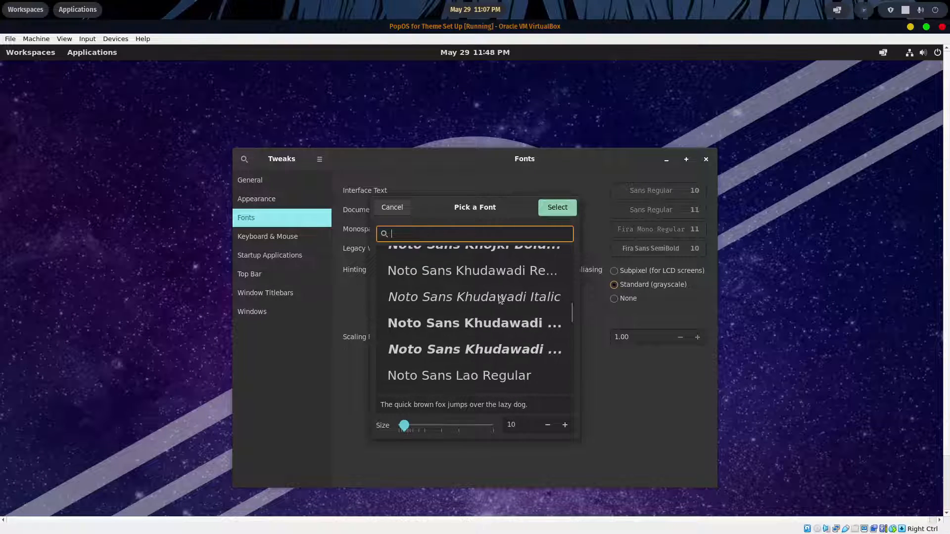
scroll(500, 296, down, 12)
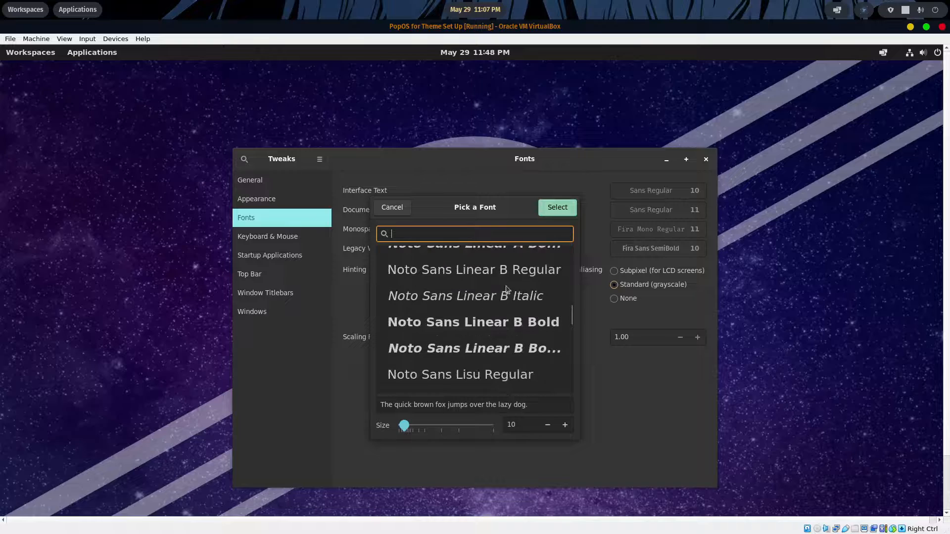
scroll(507, 290, down, 12)
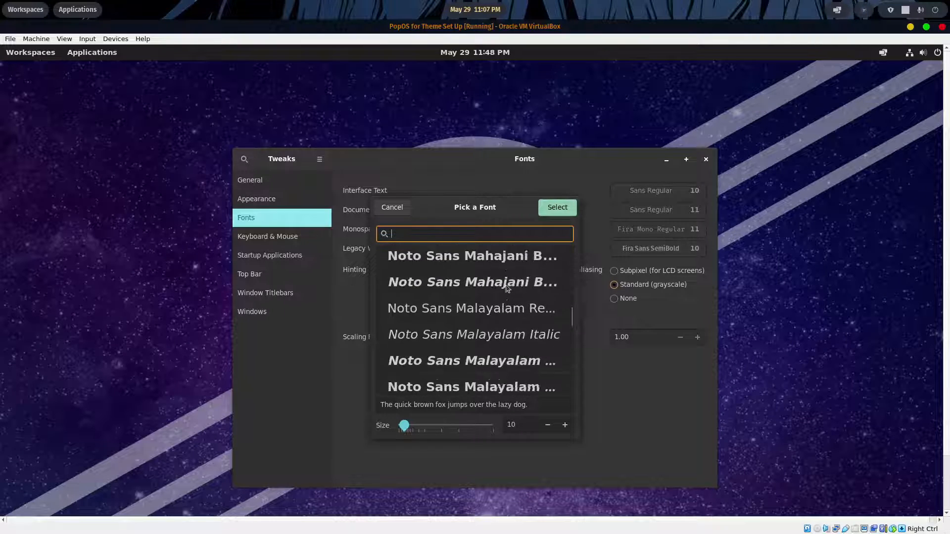
drag(571, 316, 568, 375)
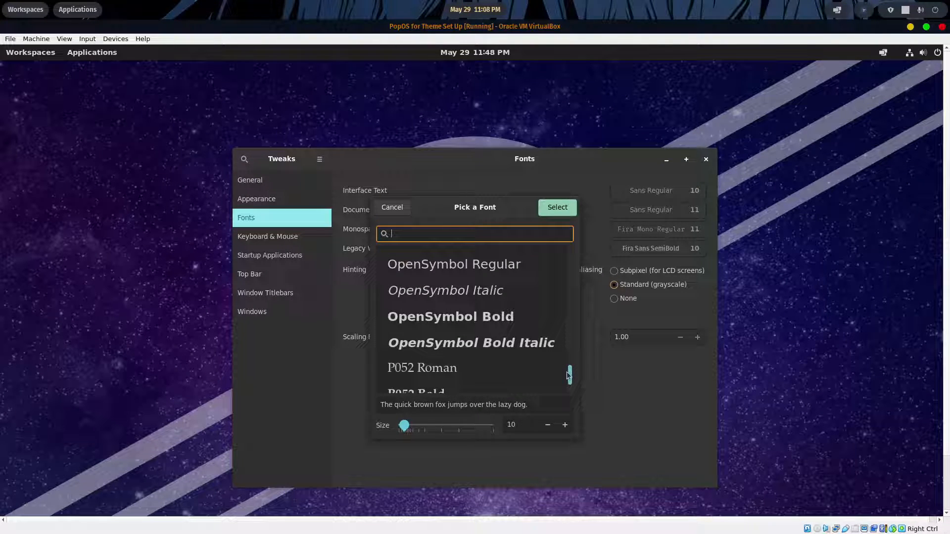
scroll(481, 322, down, 3)
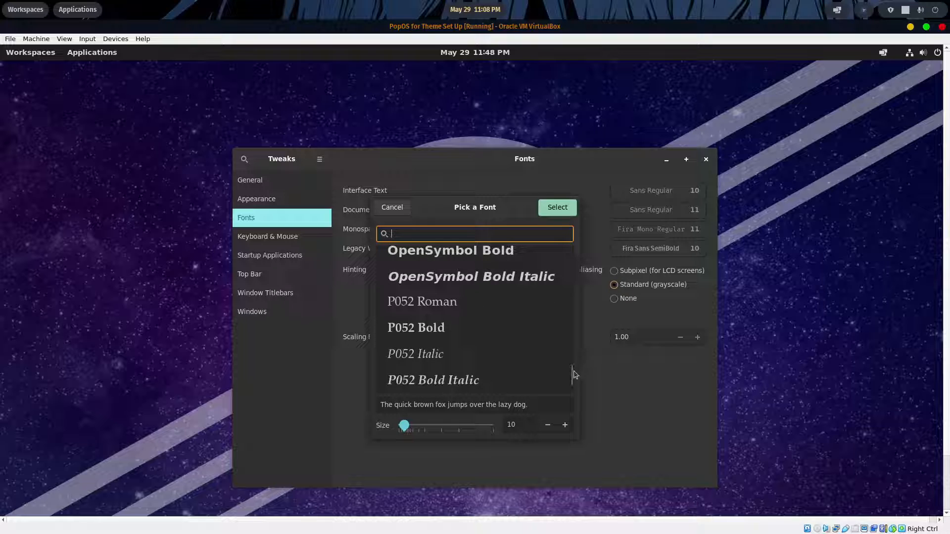
drag(575, 374, 572, 382)
scroll(484, 329, up, 2)
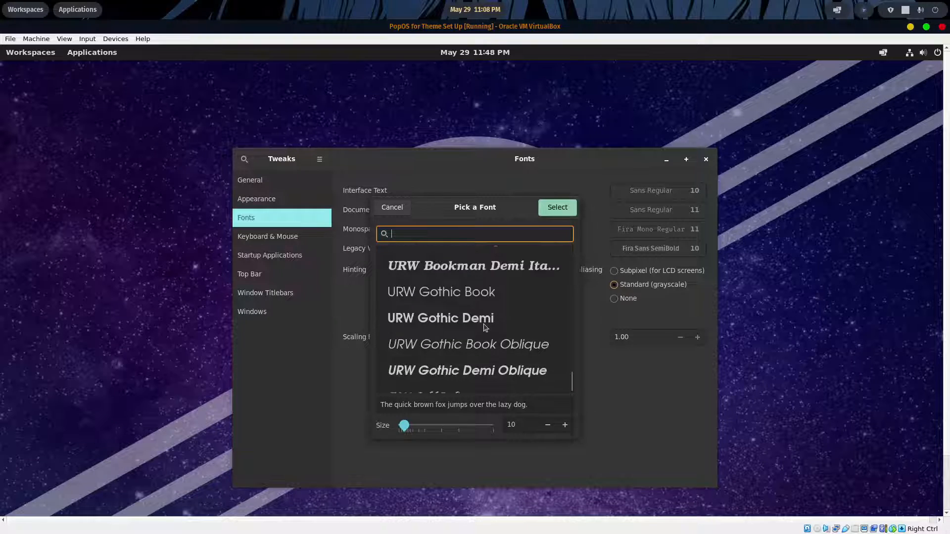
scroll(485, 326, up, 8)
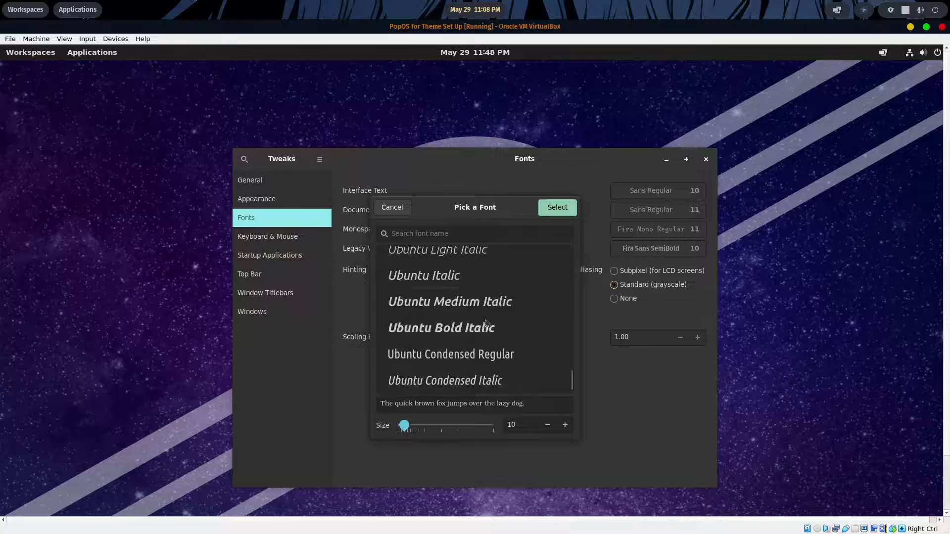
scroll(485, 324, up, 10)
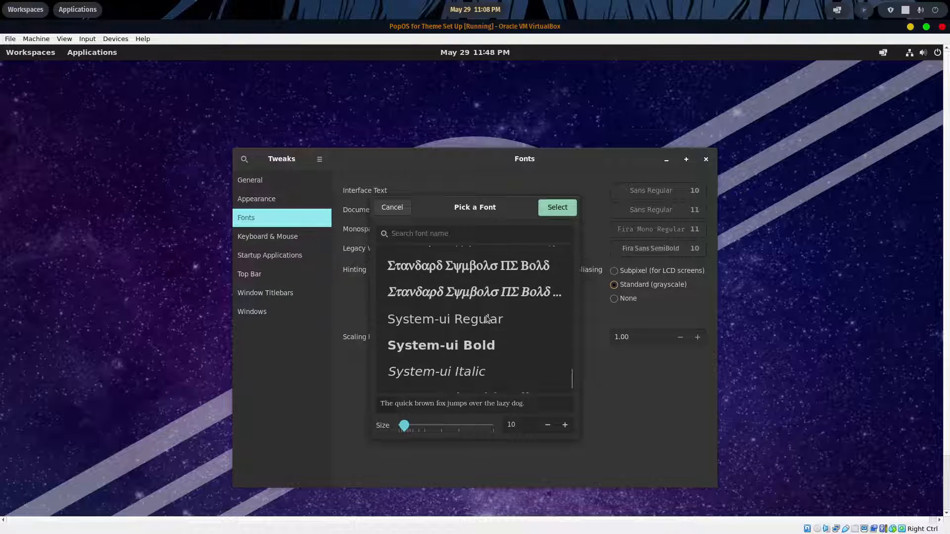
scroll(487, 318, down, 2)
scroll(487, 318, up, 7)
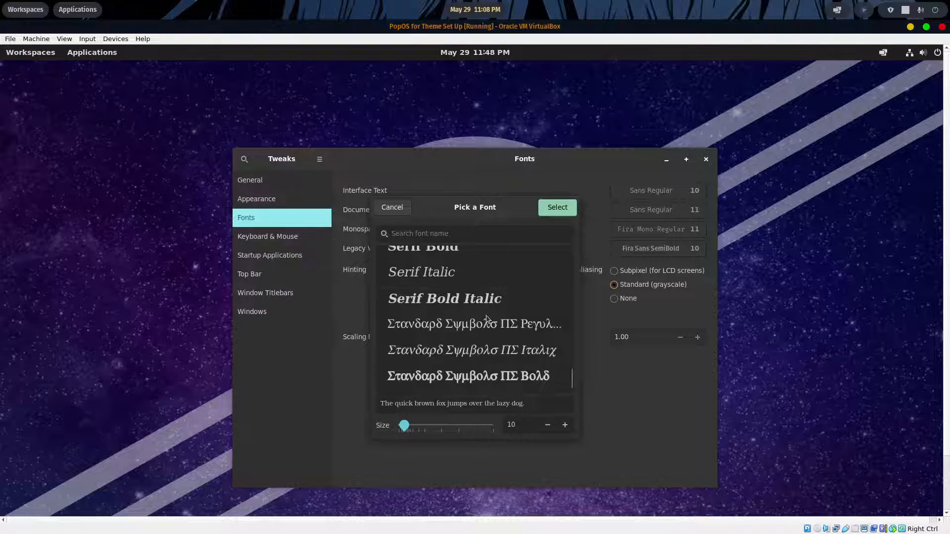
scroll(486, 319, up, 5)
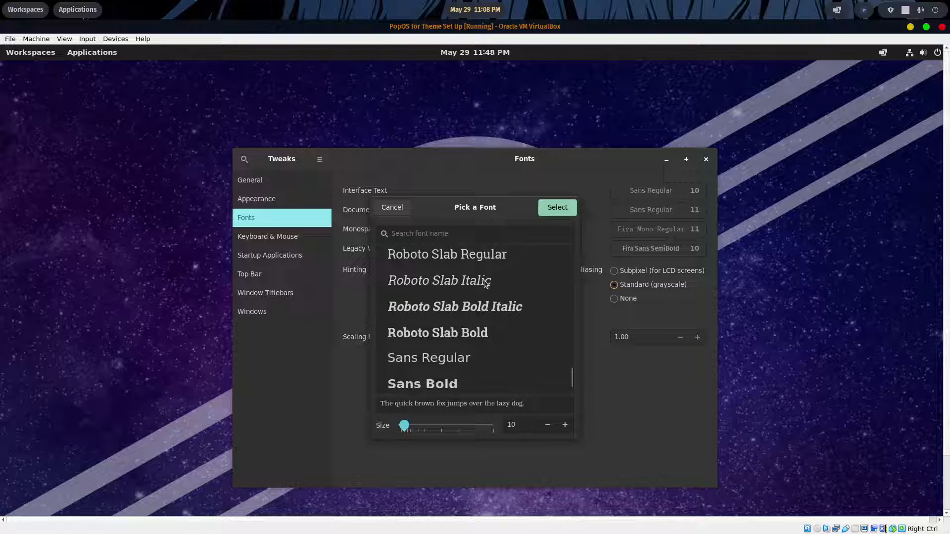
scroll(486, 290, up, 1)
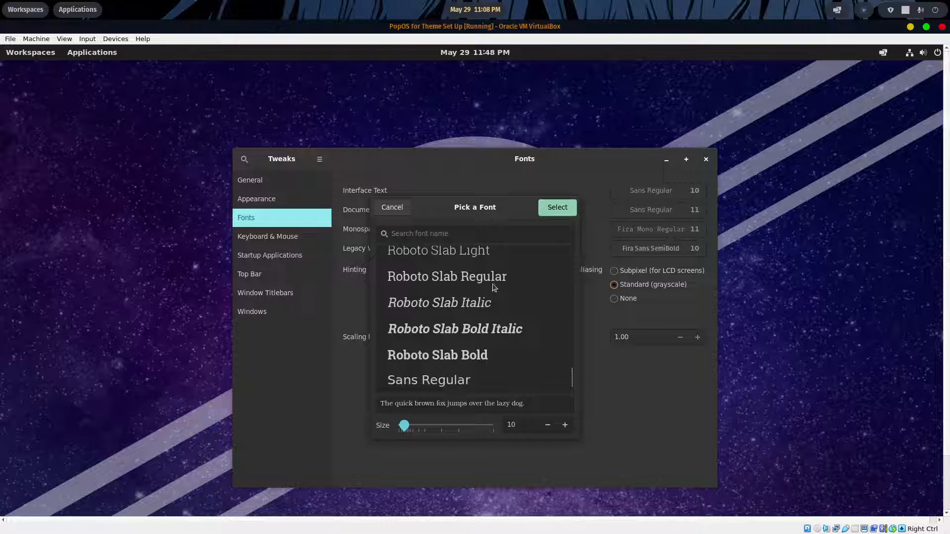
click(434, 278)
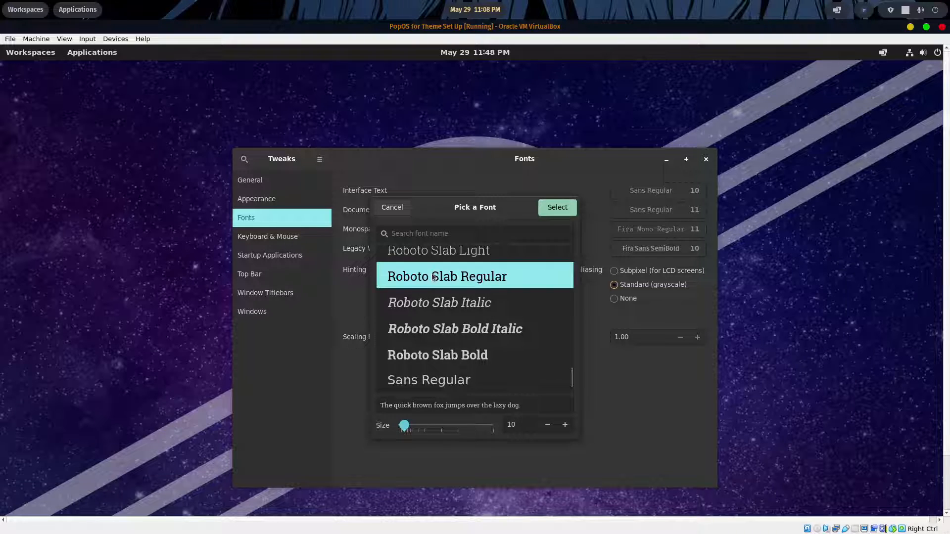
click(551, 210)
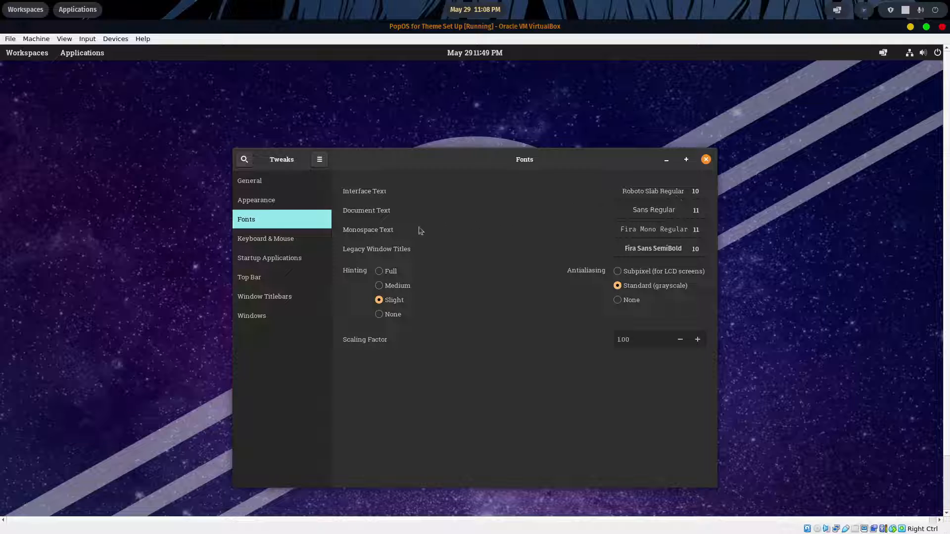
In the appearance settings, set the Applications theme to Midnight-NightOrange and the Cursor theme to Skyrim-by-ru5tyshark-cursors.
click(270, 201)
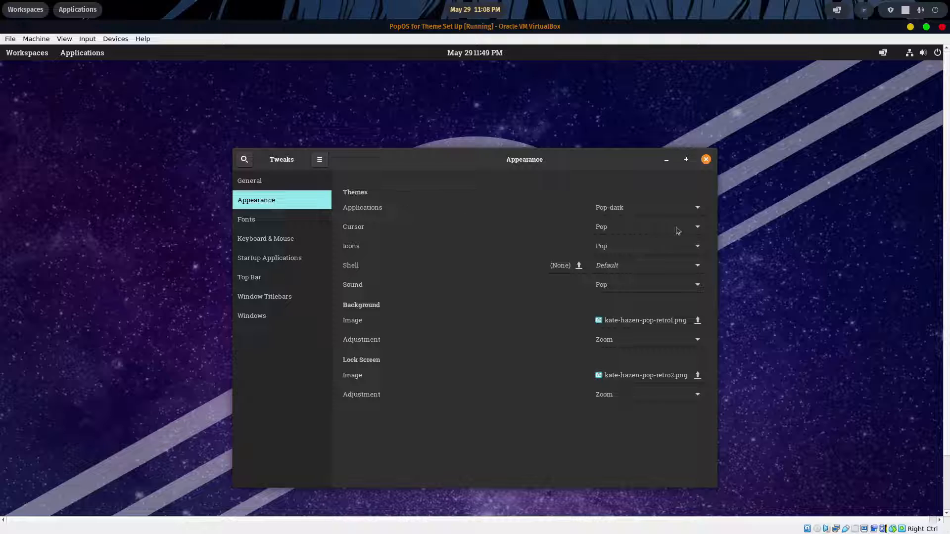
click(699, 210)
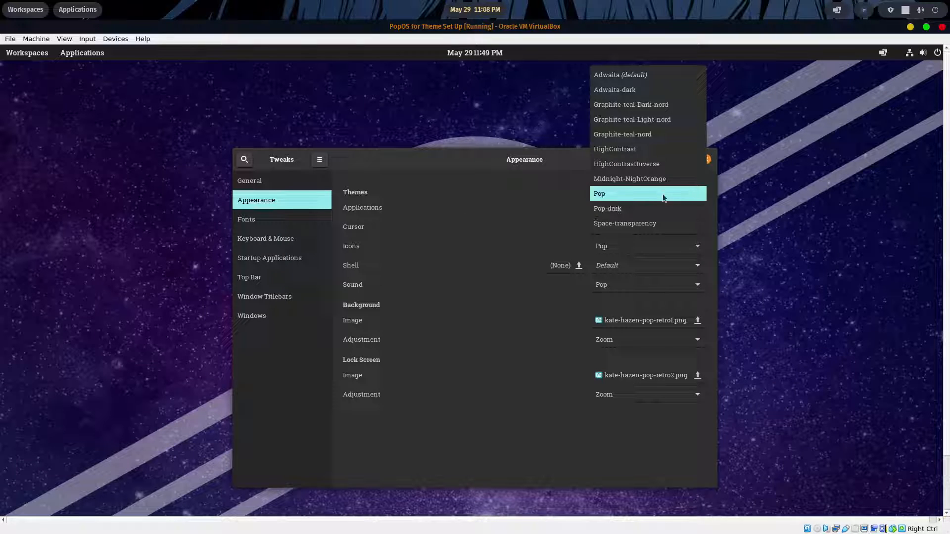
click(650, 183)
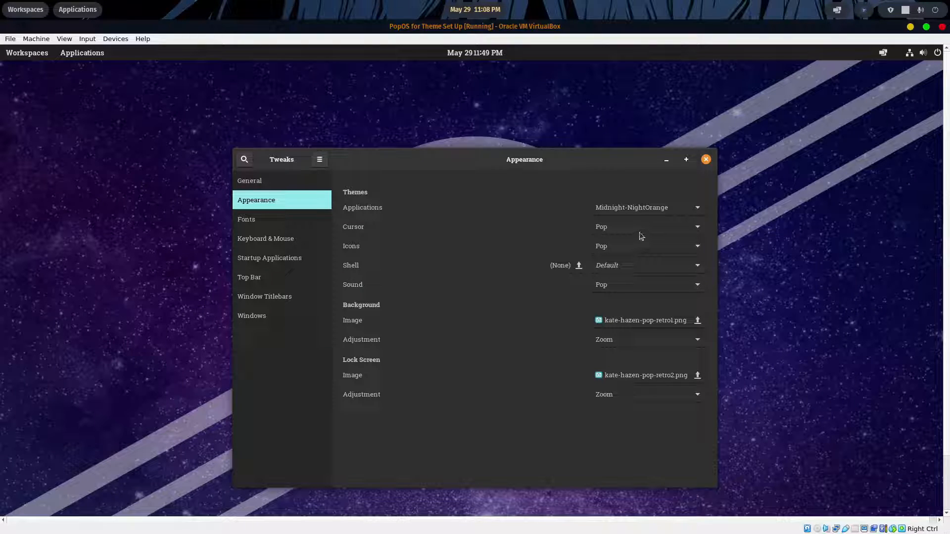
click(699, 227)
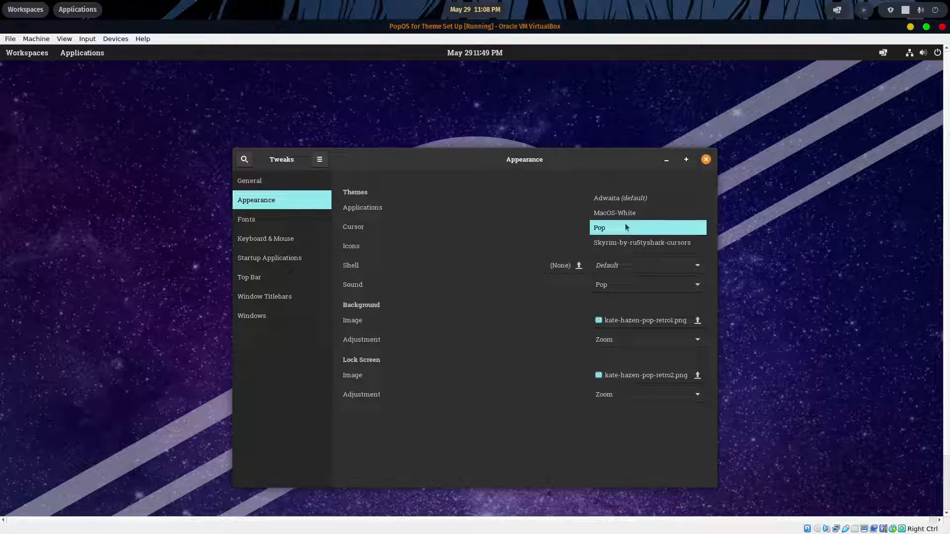
click(625, 241)
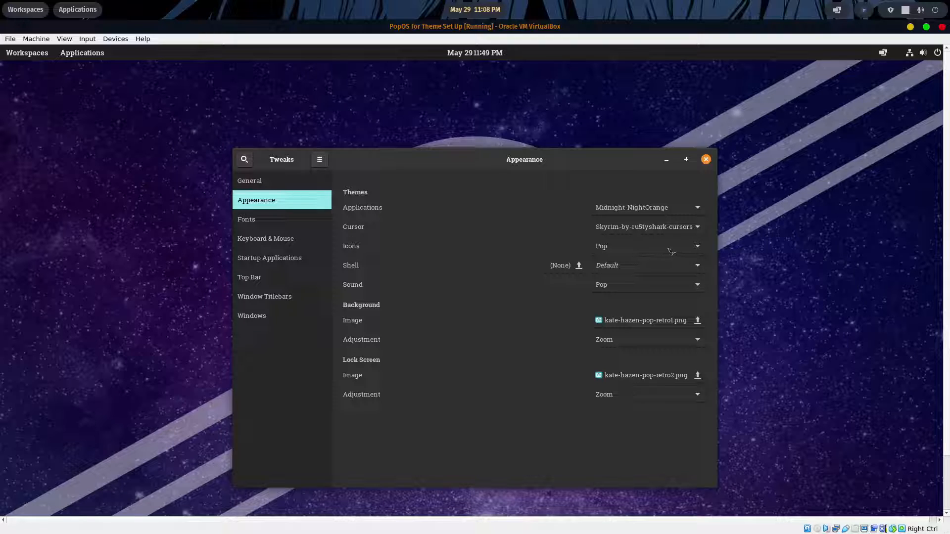
Set the Icons theme to Azure-Glassy-Dark-Icons and the Shell theme to Graphite-teal-Dark-nord, and close Tweaks.
click(697, 248)
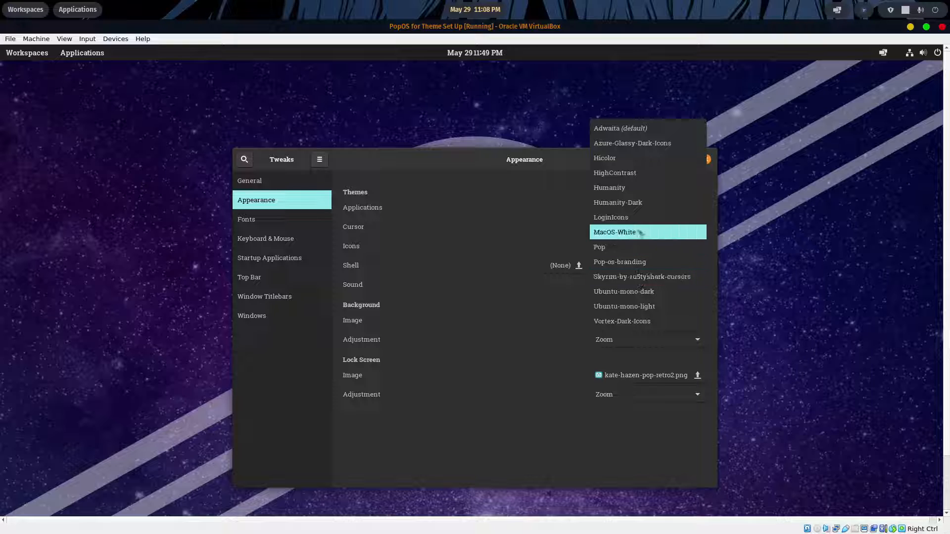
click(641, 145)
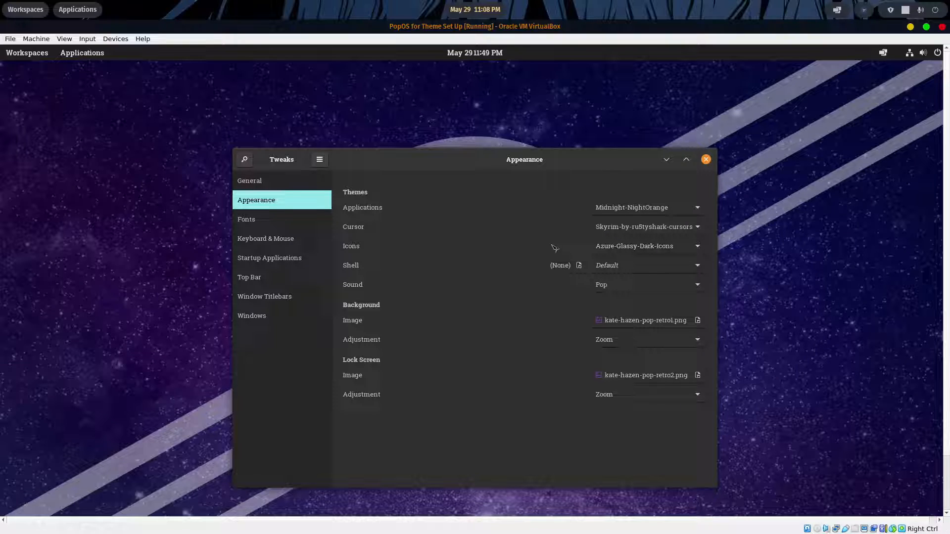
click(698, 267)
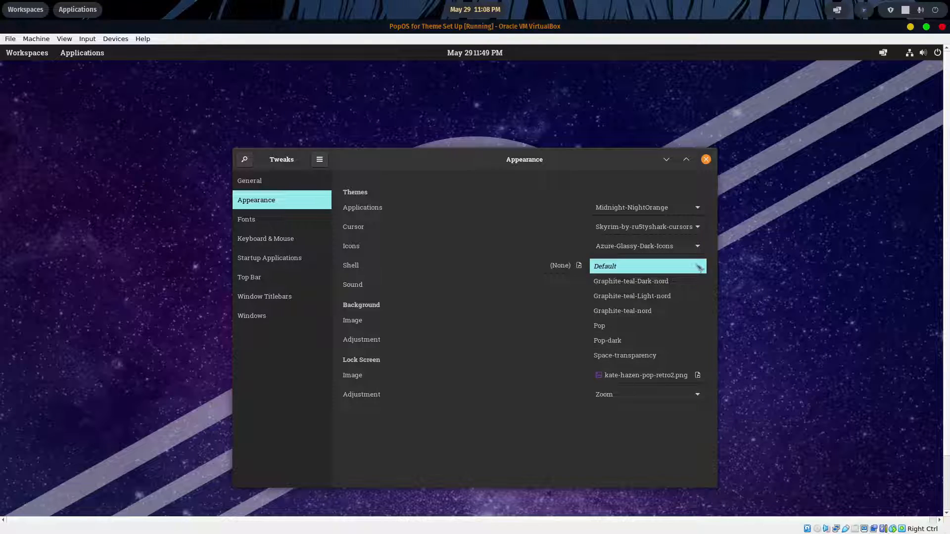
click(657, 281)
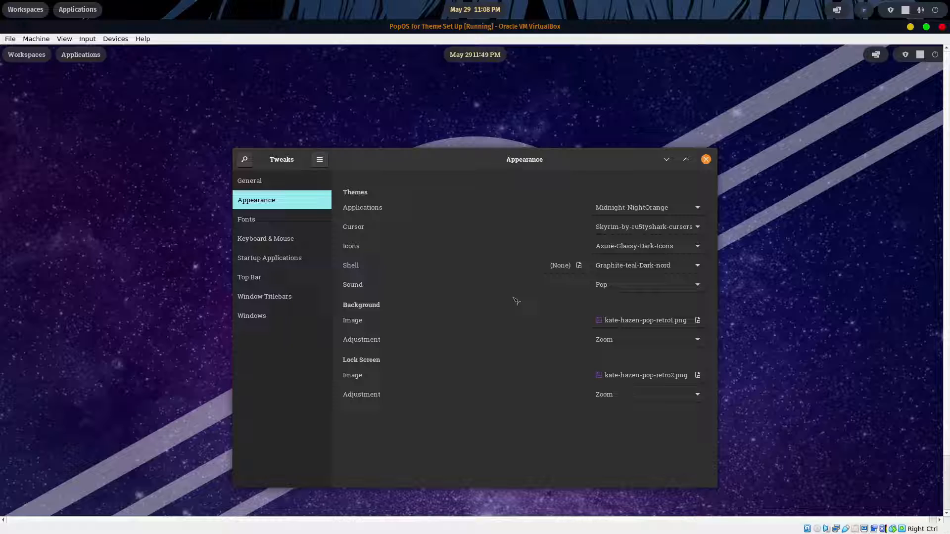
click(706, 160)
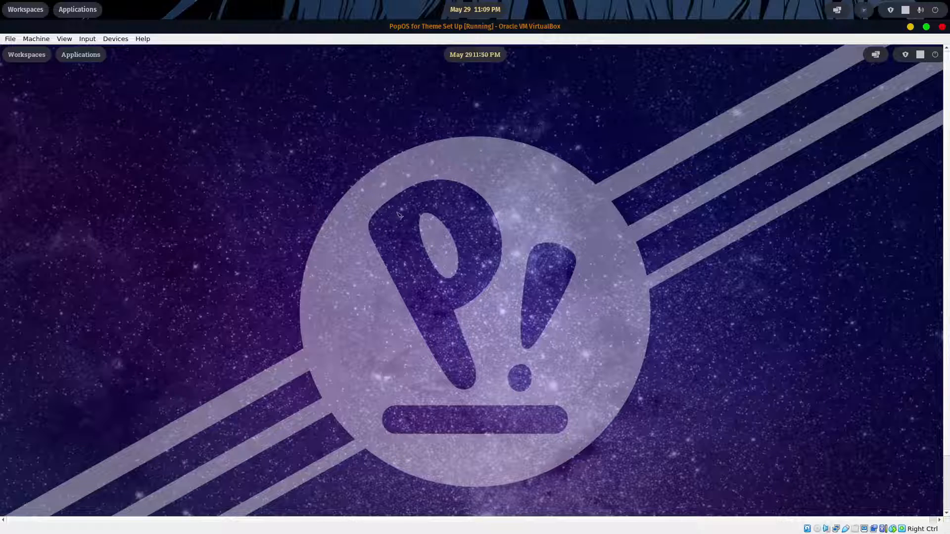
Add JKwall.png from the Pictures folder to the desktop backgrounds, apply it as the wallpaper, and close the settings.
right_click(490, 161)
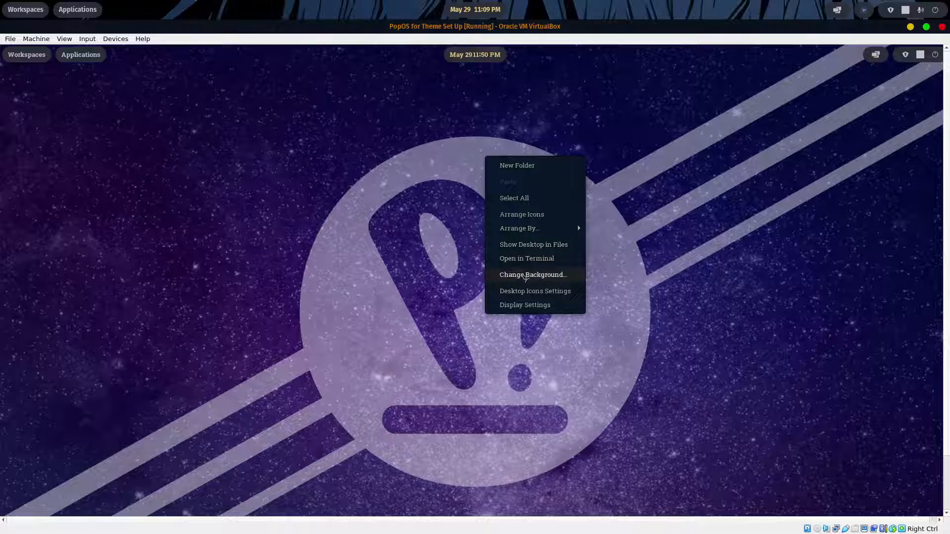
click(525, 276)
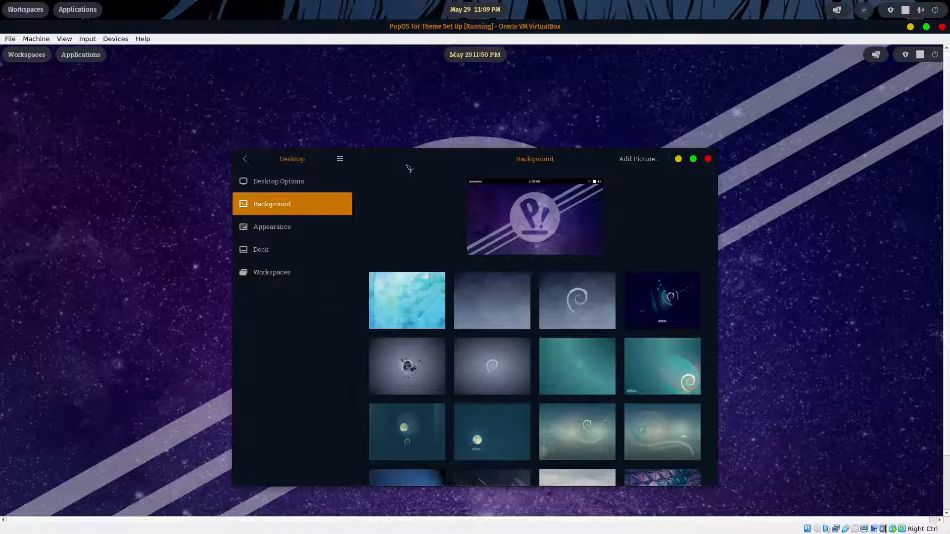
drag(409, 168, 408, 121)
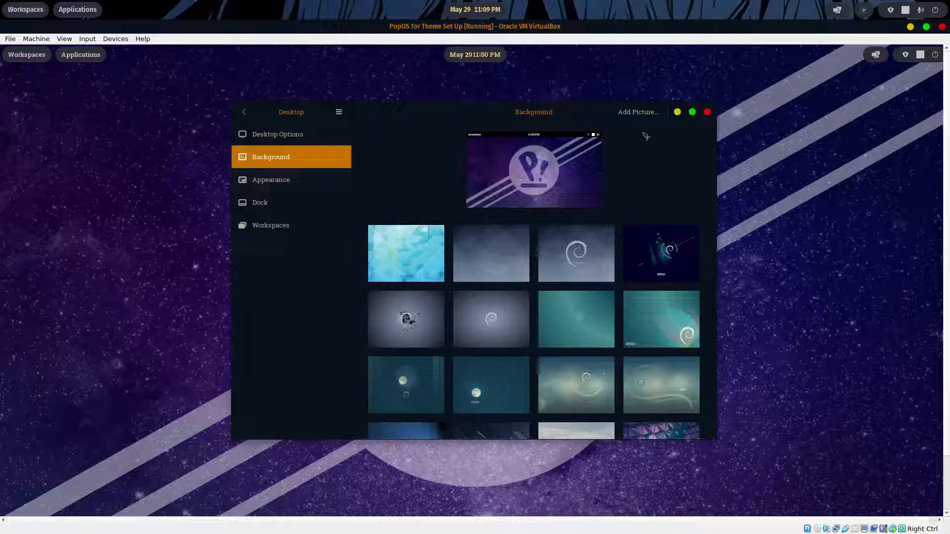
click(638, 113)
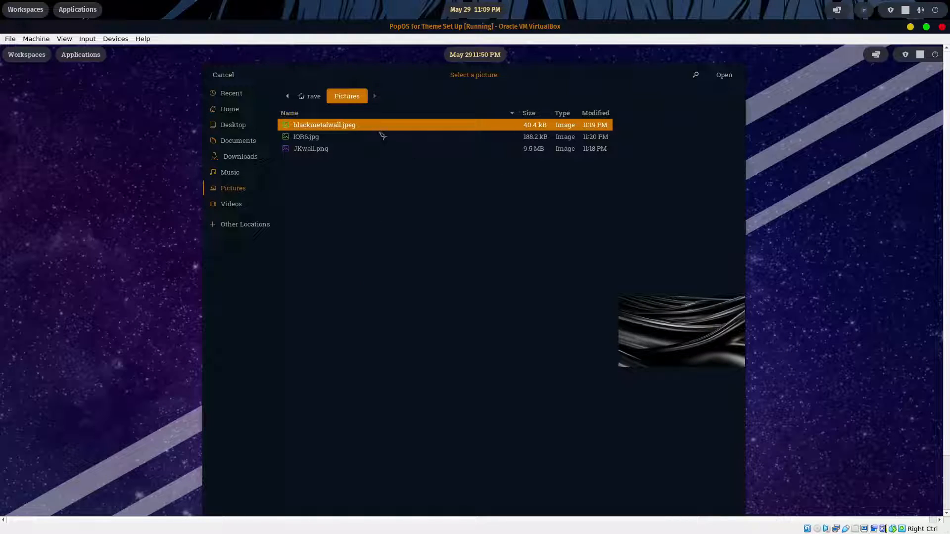
click(314, 150)
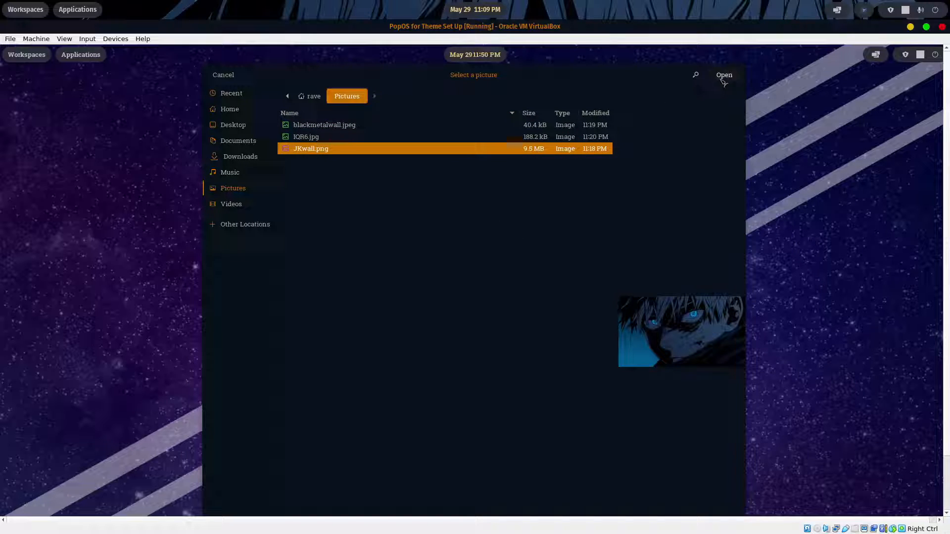
click(724, 77)
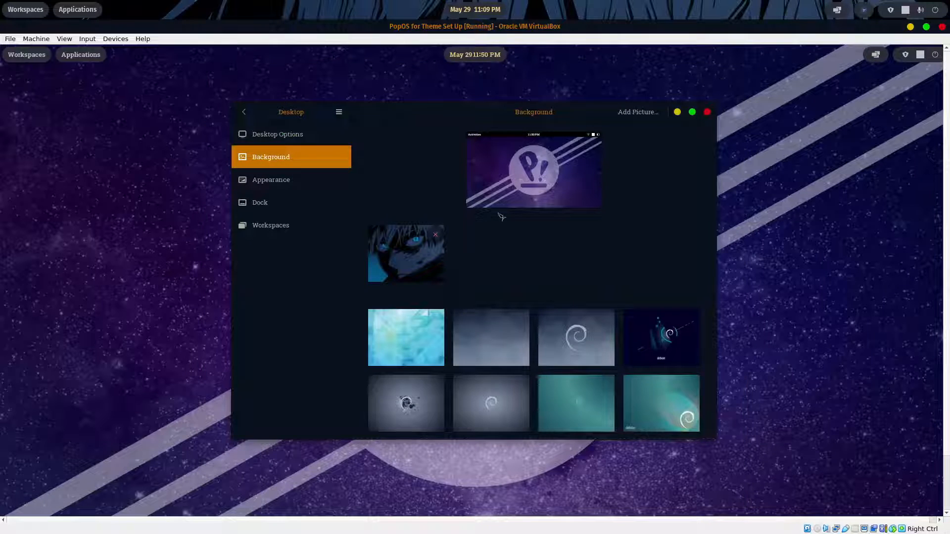
click(398, 261)
click(708, 112)
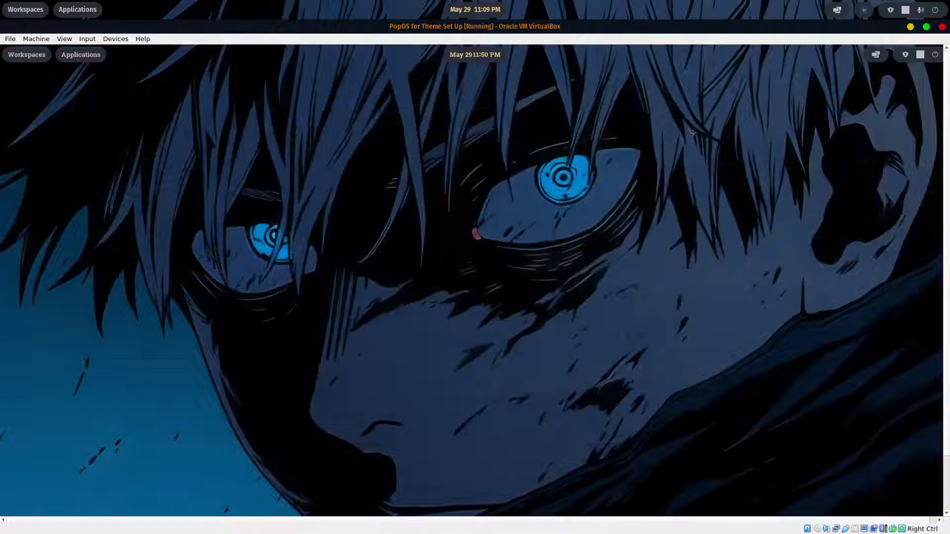
Look through the Office, System and Utilities folders of the application library to examine the themed icons, and close the library.
click(80, 54)
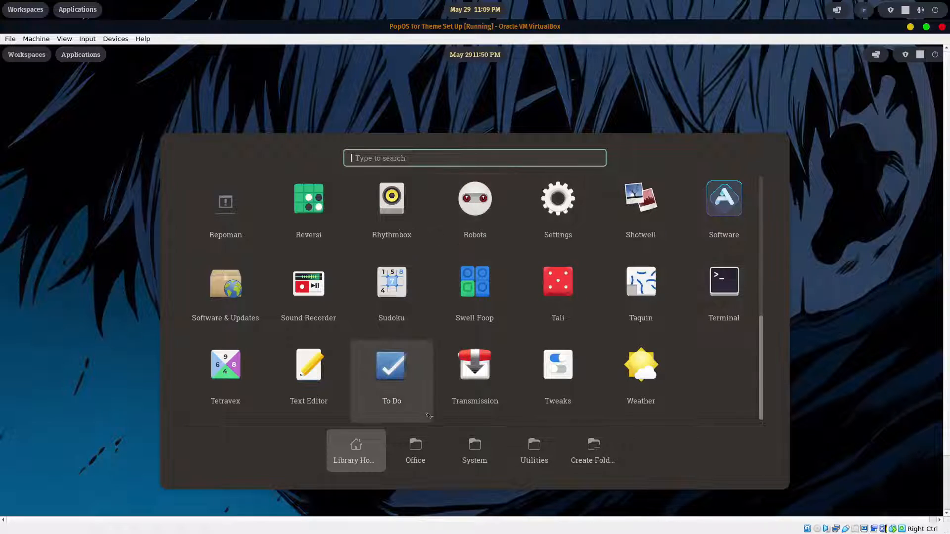
click(416, 448)
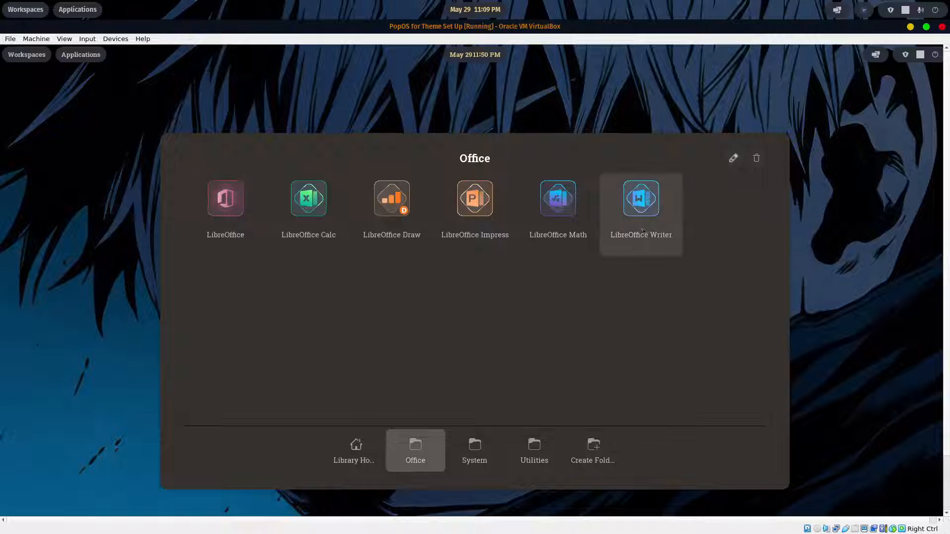
click(475, 448)
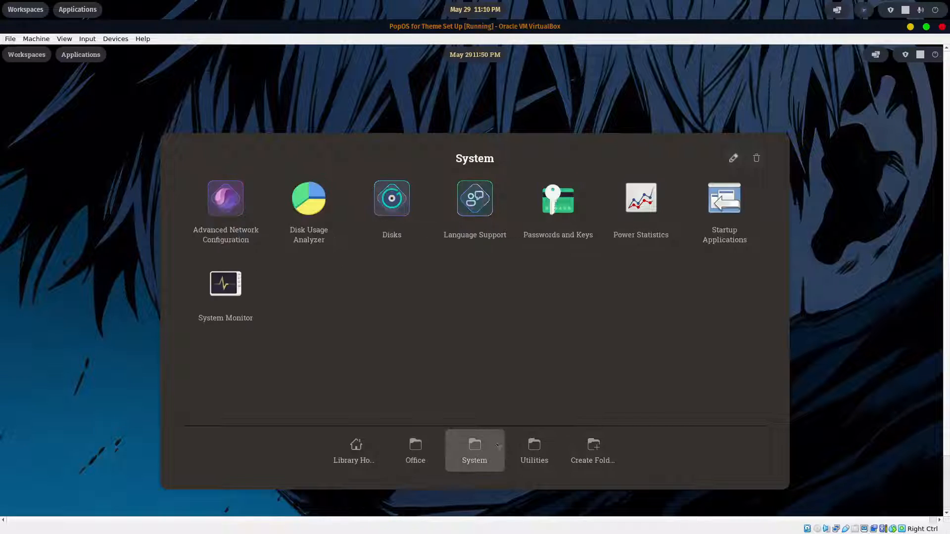
click(535, 448)
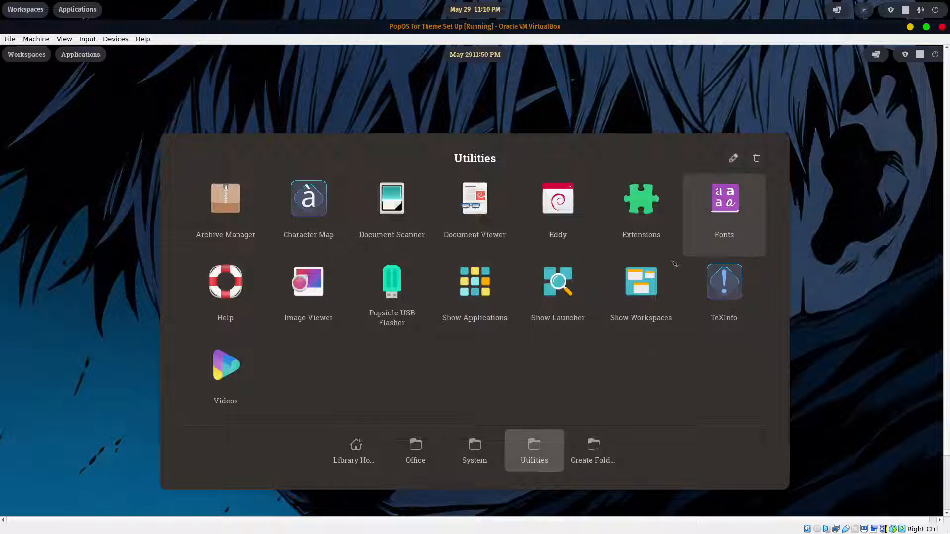
click(811, 192)
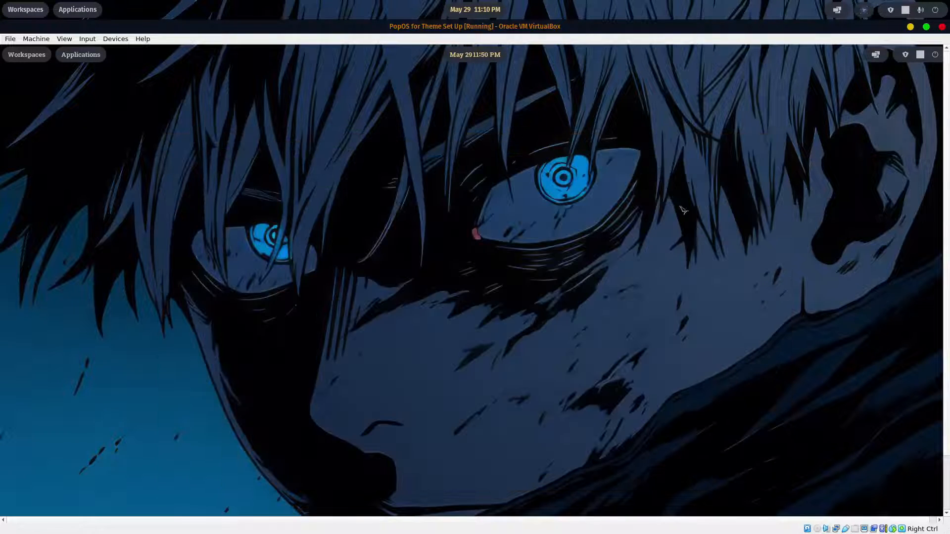
Open Firefox from the application library to examine how the theme looks in its window, and close it.
click(81, 54)
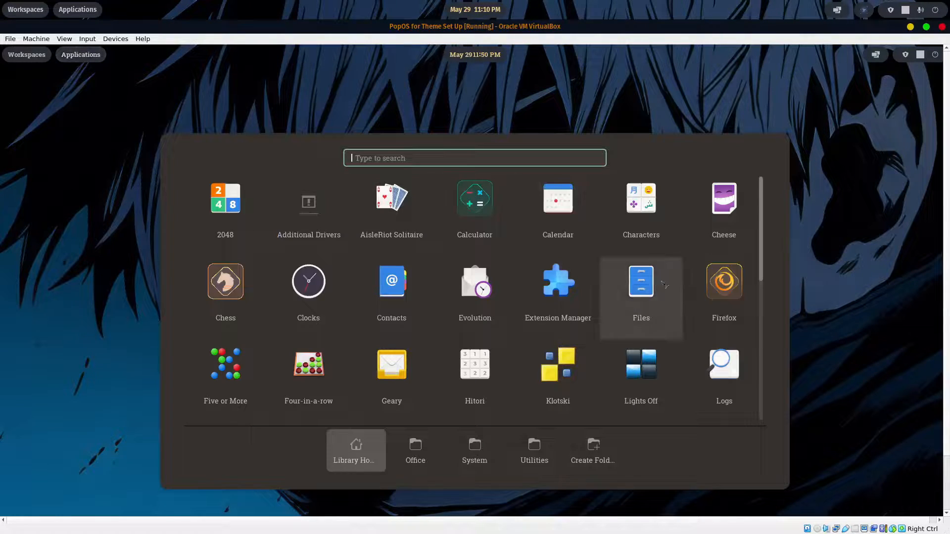
click(724, 287)
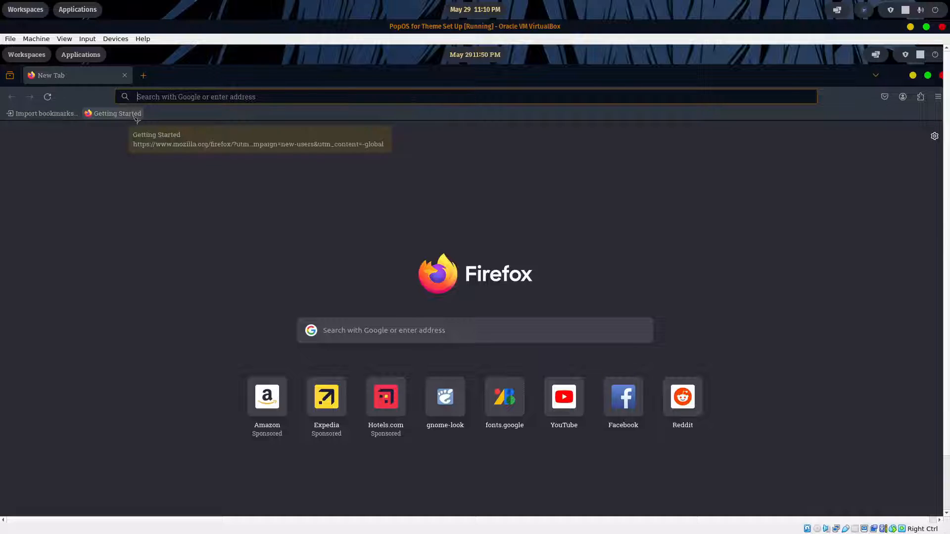
click(942, 75)
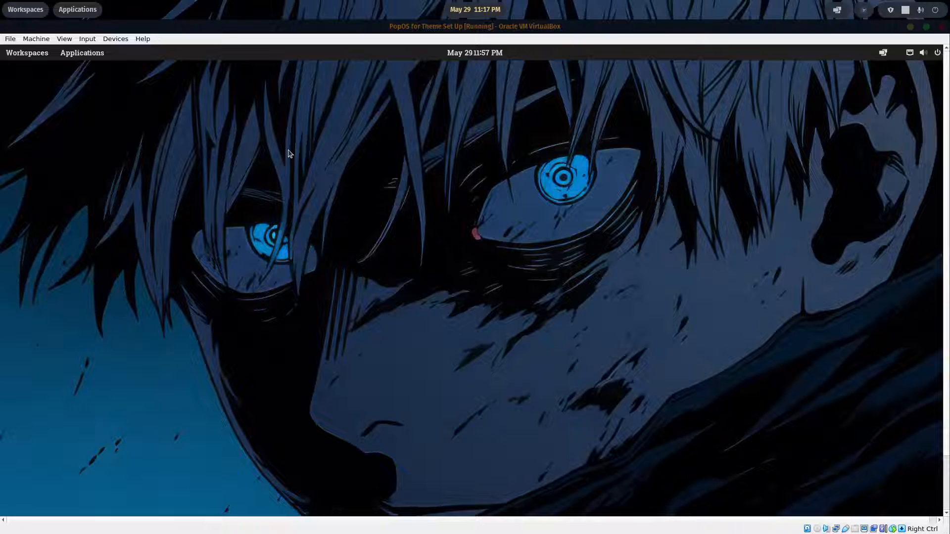
In Extension Manager, enable the Applications Menu, Blur my Shell, Burn My Windows and Compiz windows effect extensions.
click(82, 53)
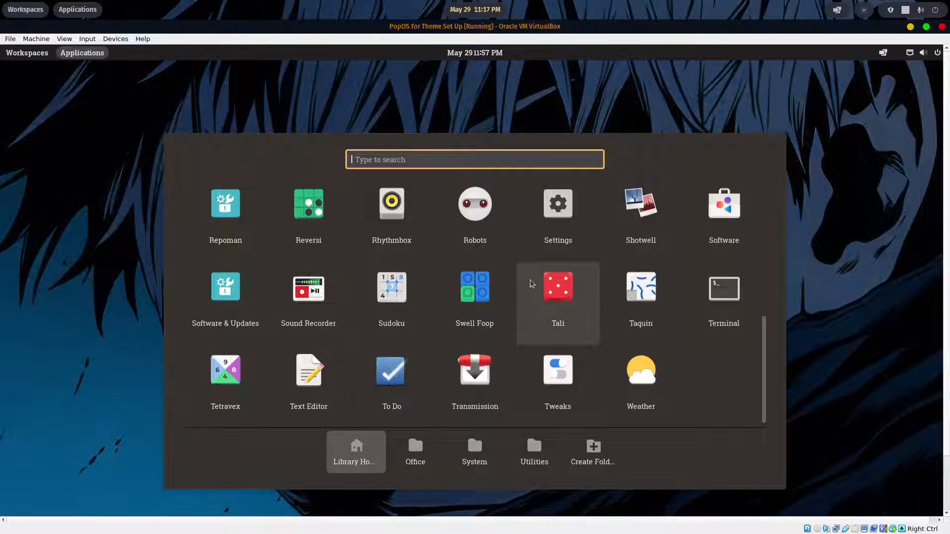
scroll(531, 284, up, 8)
click(558, 269)
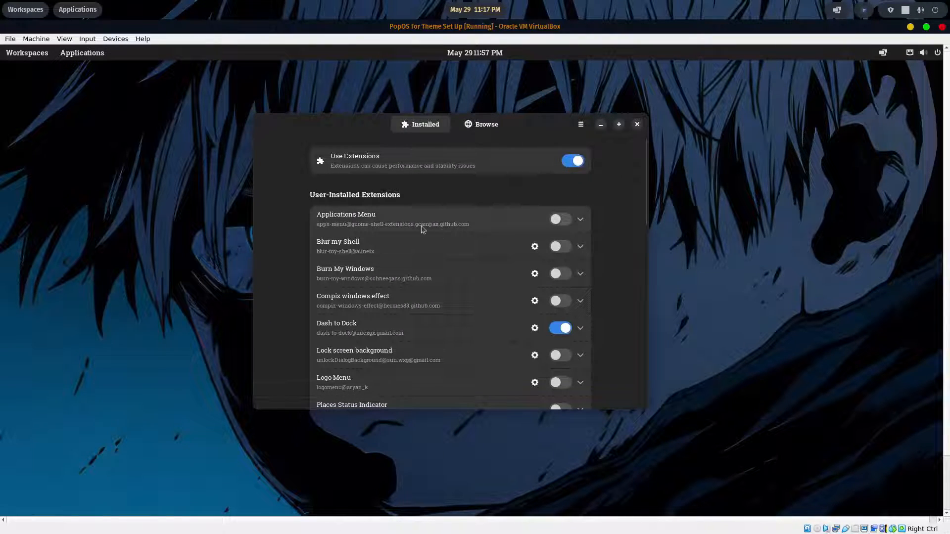
click(564, 220)
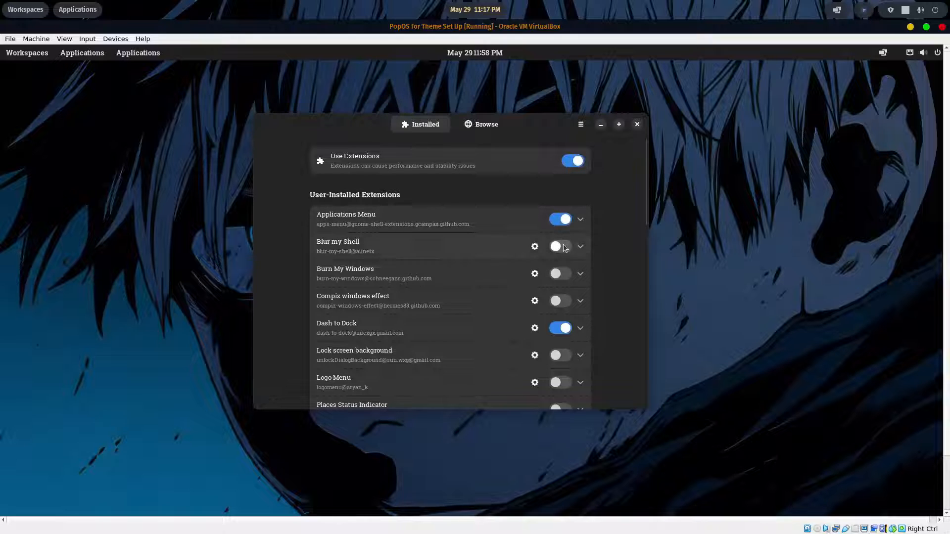
click(564, 247)
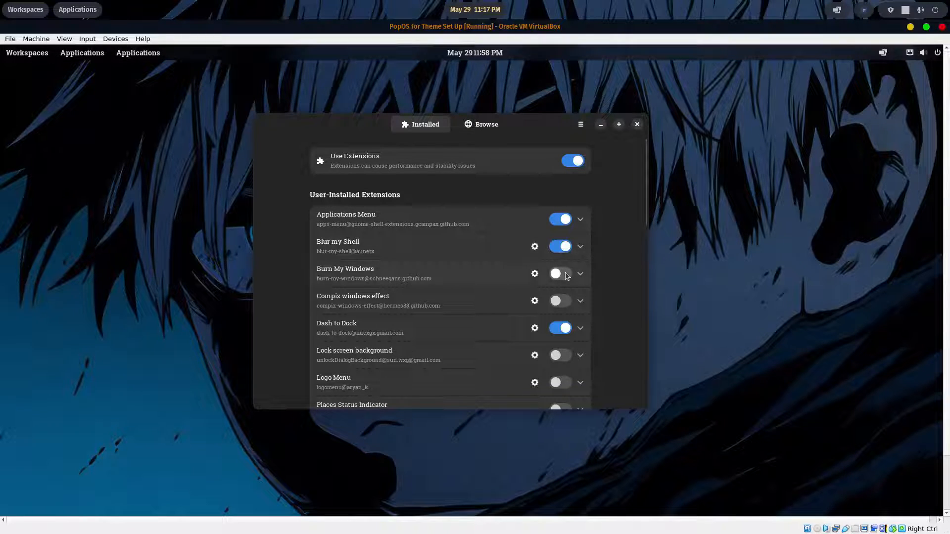
click(567, 276)
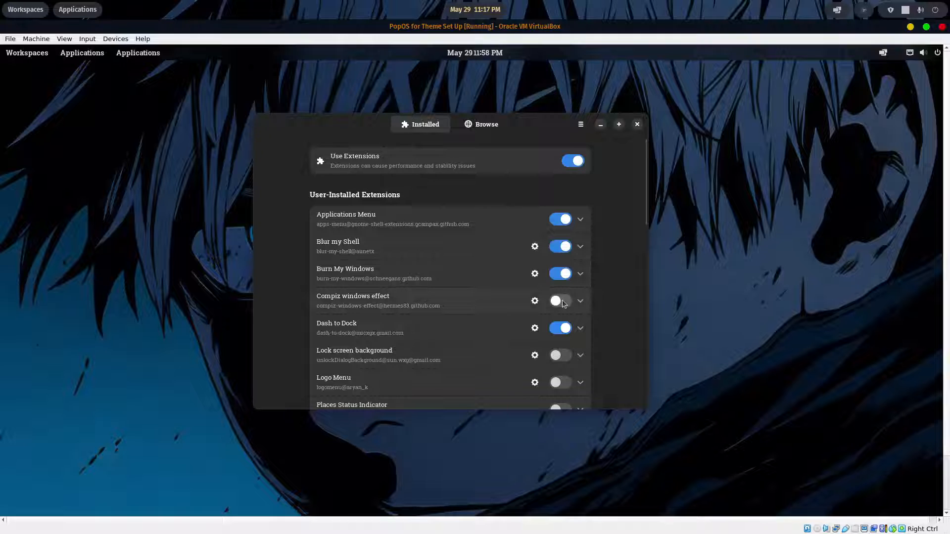
click(563, 304)
Enable the Lock screen background, Logo Menu, Places Status Indicator, Privacy Quick Settings and Top Bar Organizer extensions, and close Extension Manager.
scroll(452, 267, down, 1)
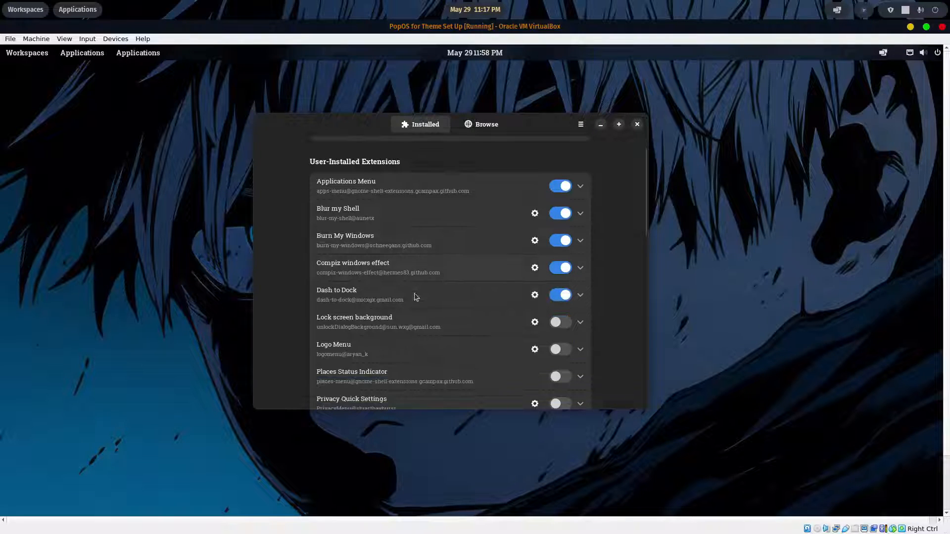
click(564, 324)
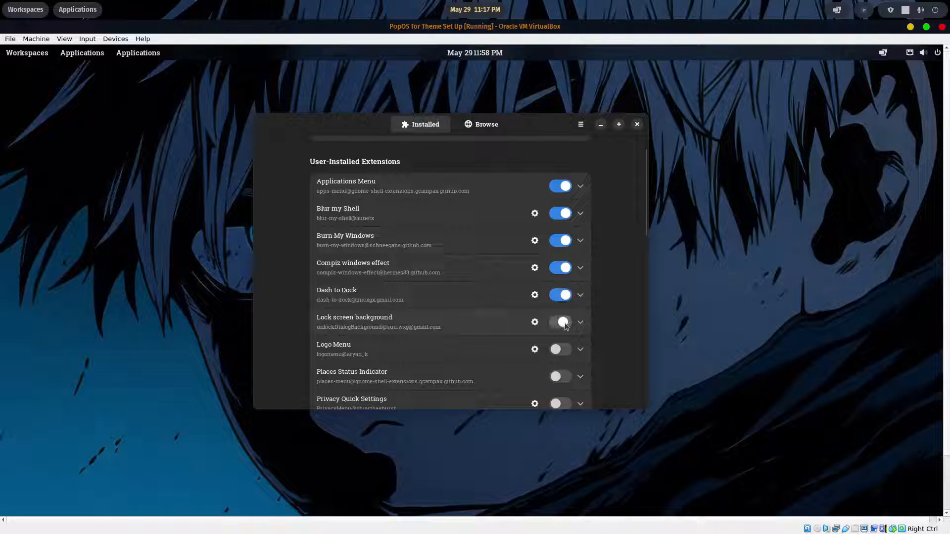
click(564, 349)
scroll(515, 359, down, 2)
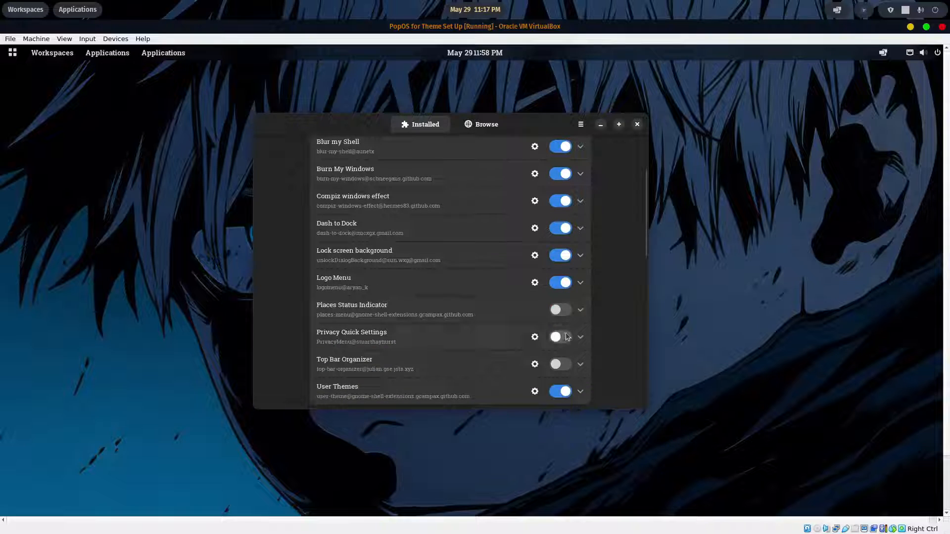
click(566, 312)
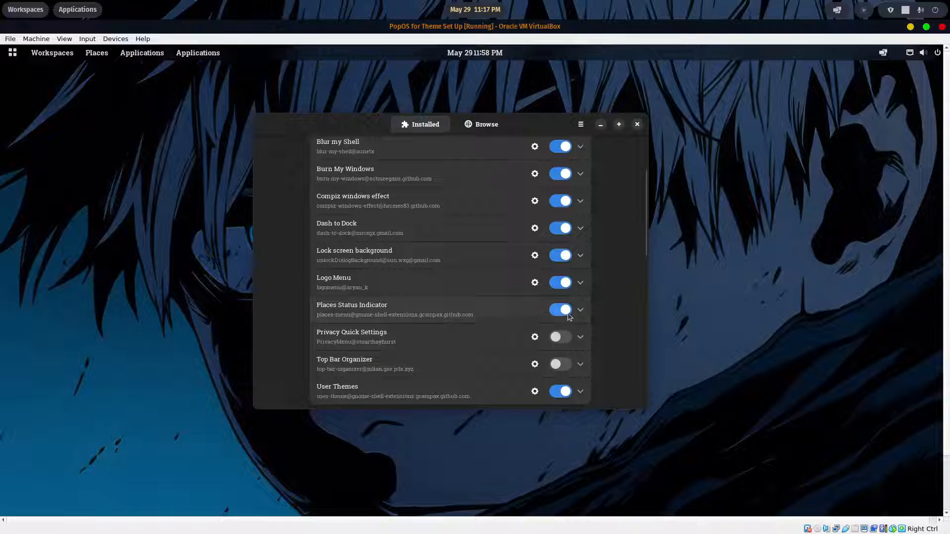
click(563, 340)
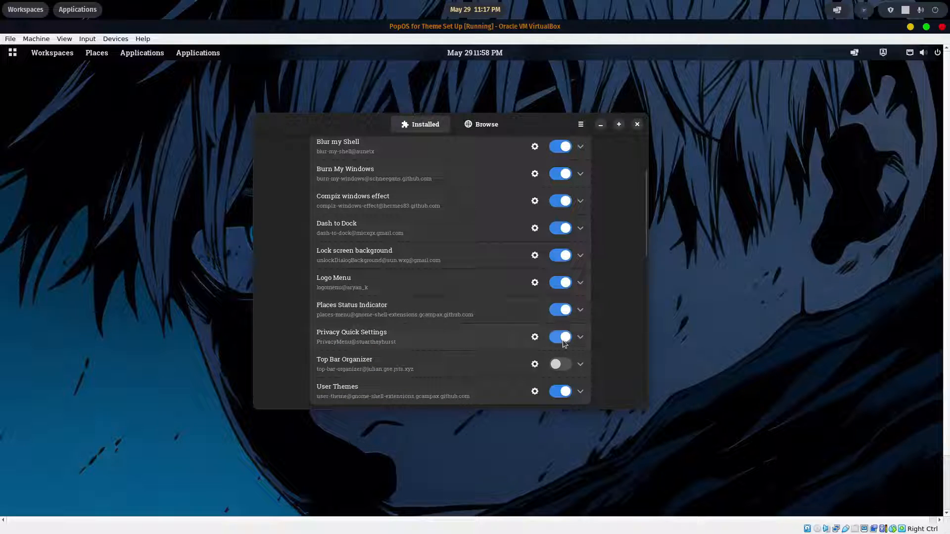
click(564, 366)
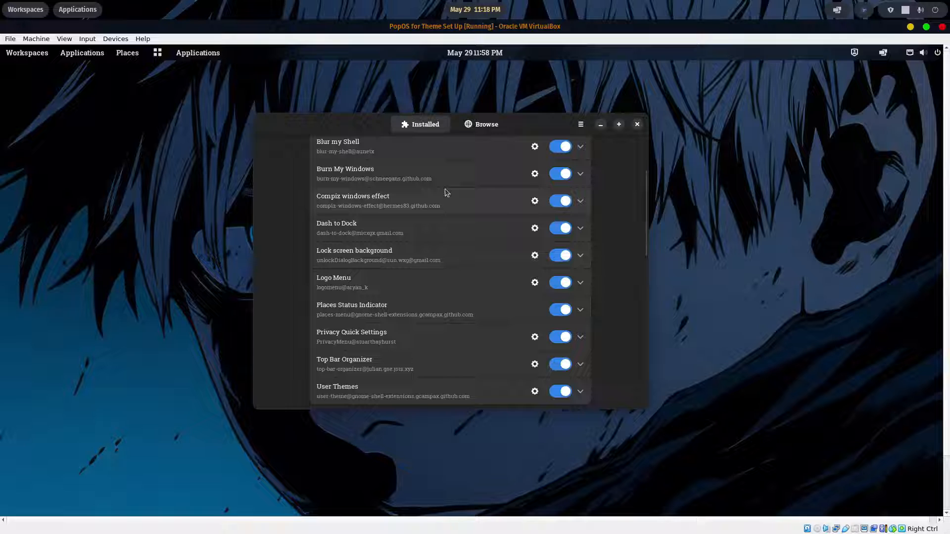
click(637, 125)
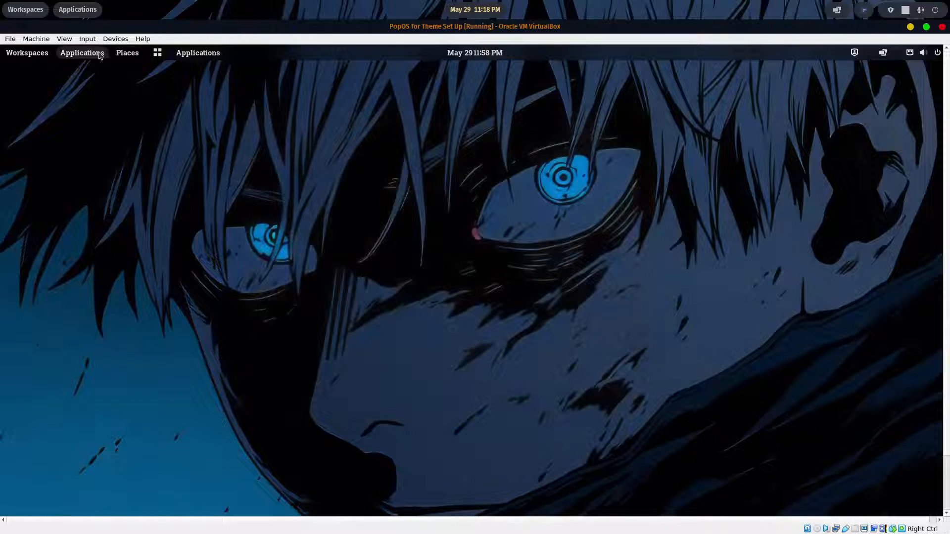
Open Tweaks and set the Applications theme to Space-transparency and the Cursor theme to MacOS-White.
click(182, 56)
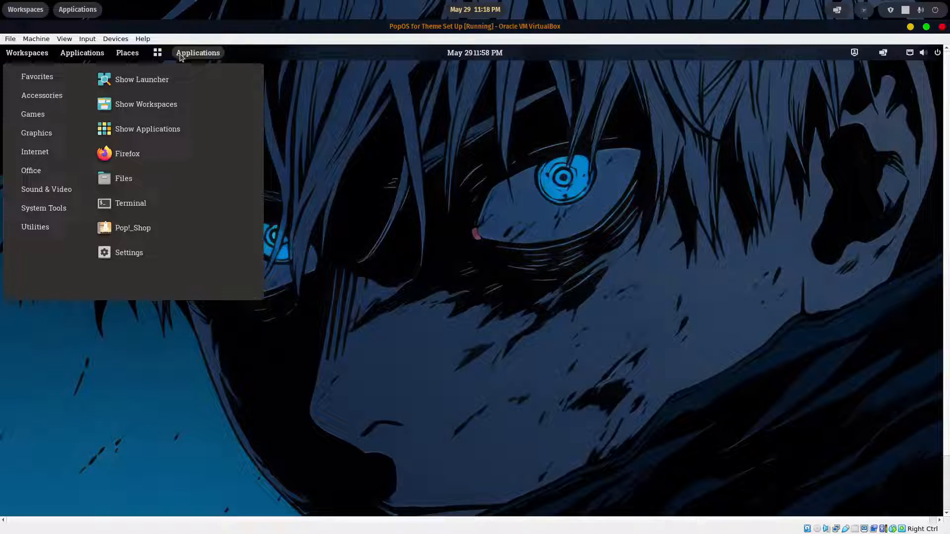
mouse_move(49, 97)
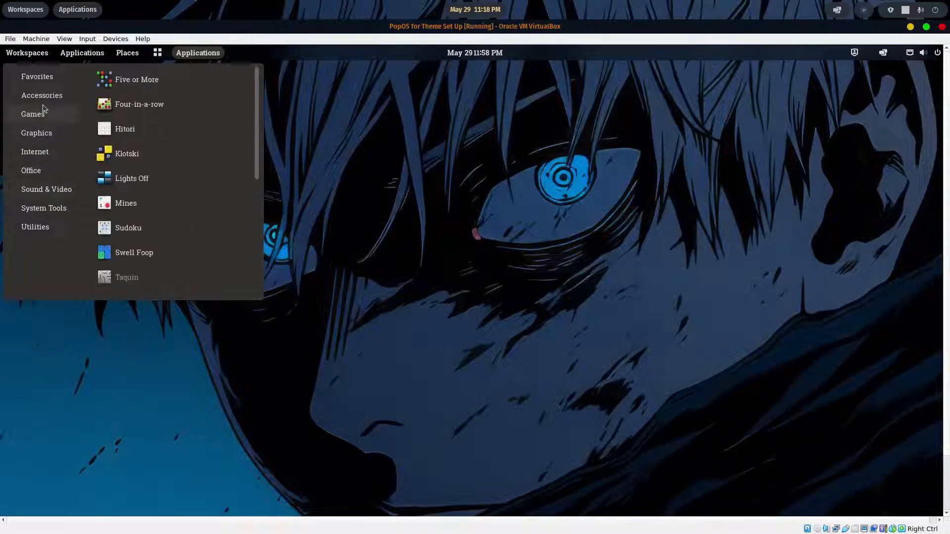
mouse_move(50, 207)
click(142, 178)
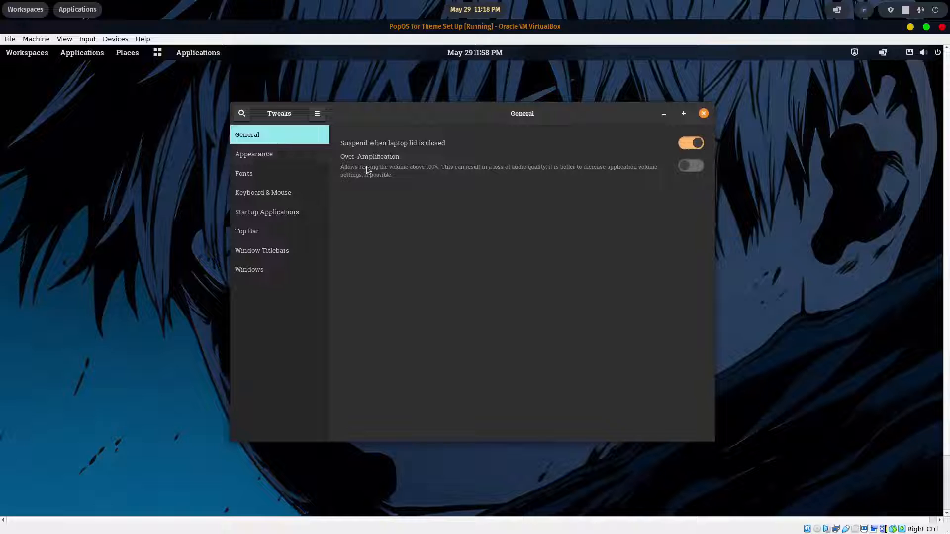
click(267, 175)
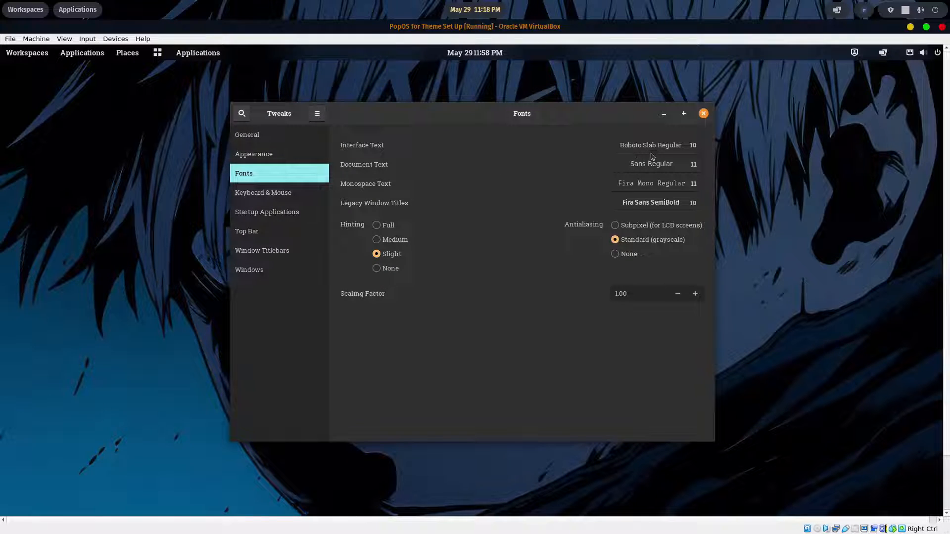
click(286, 158)
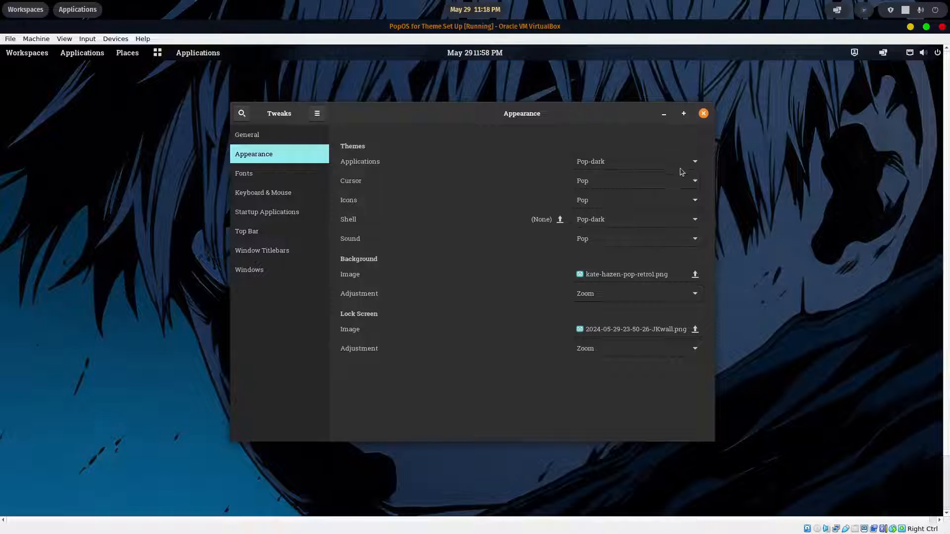
click(696, 165)
click(644, 177)
click(695, 184)
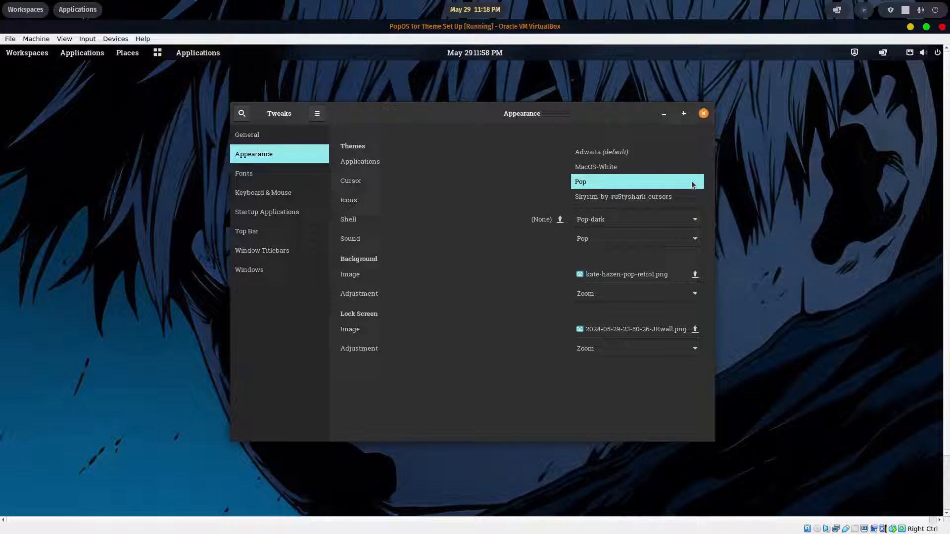
click(616, 171)
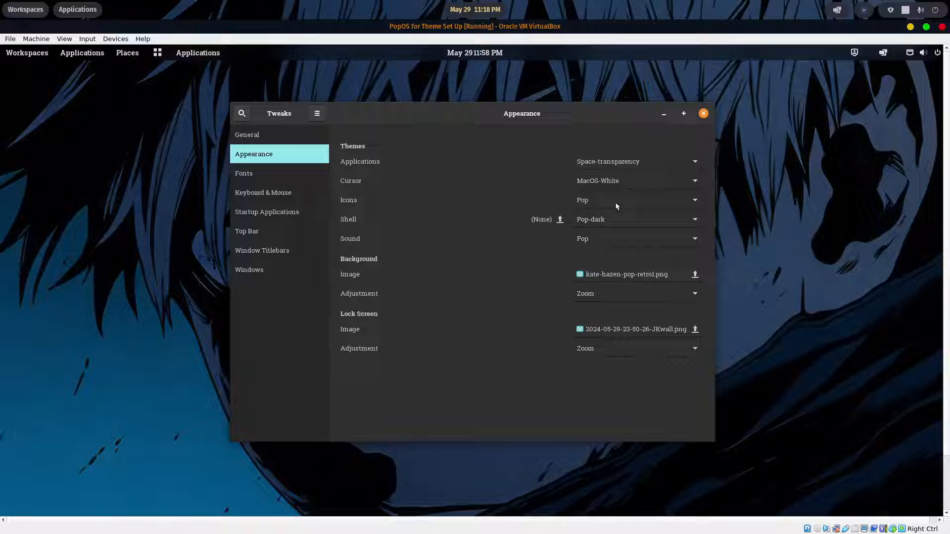
Set the Icons theme to Vortex-Dark-Icons and the Shell theme to Space-transparency, and close Tweaks.
click(693, 203)
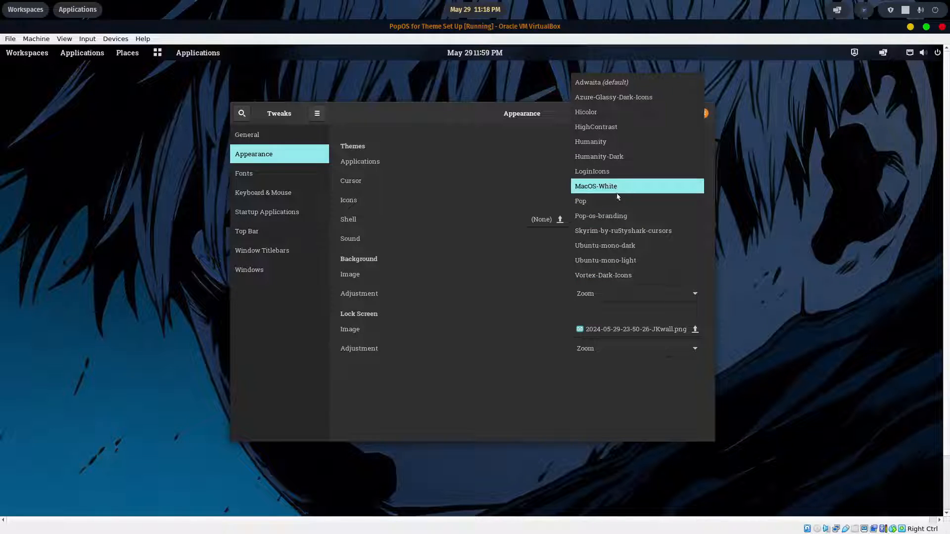
click(608, 275)
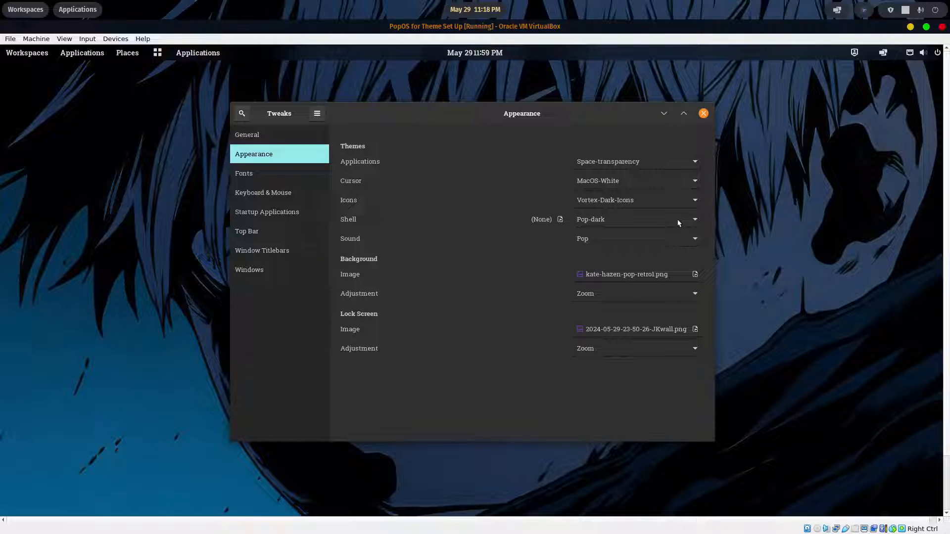
click(696, 220)
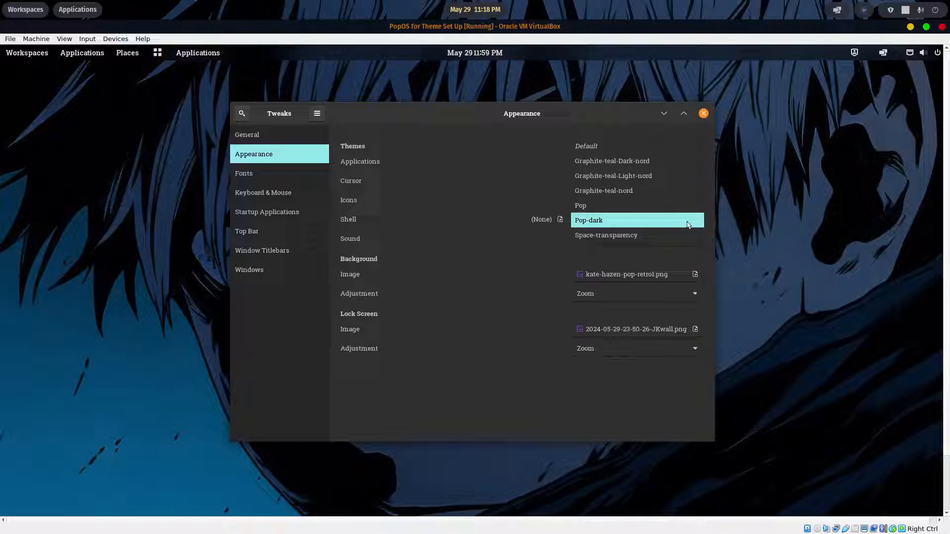
click(638, 237)
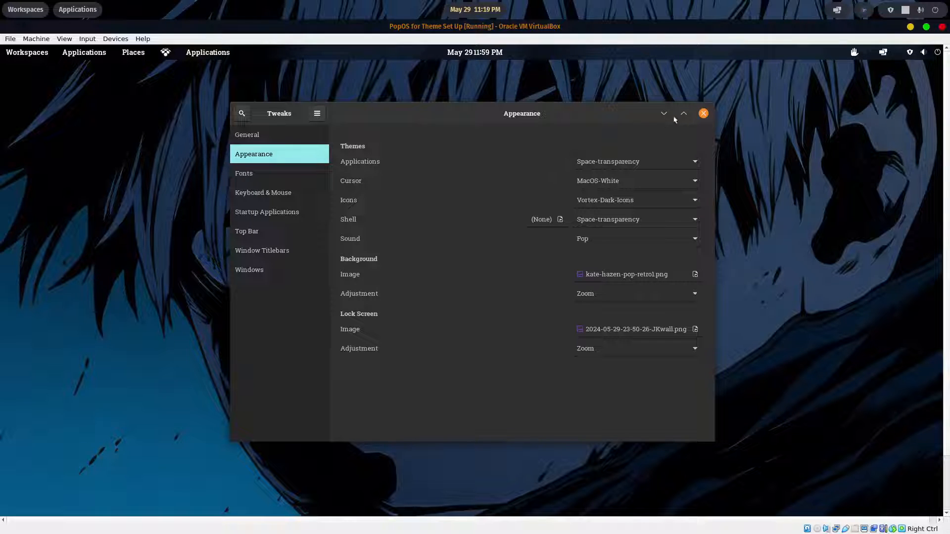
click(703, 113)
Open the Display Settings from the desktop and close them to view the window effects.
right_click(445, 182)
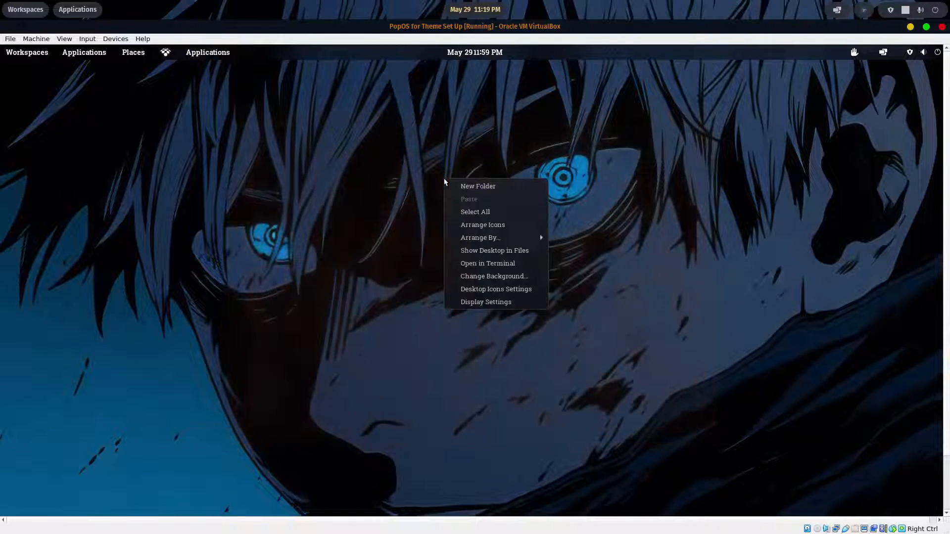
click(486, 302)
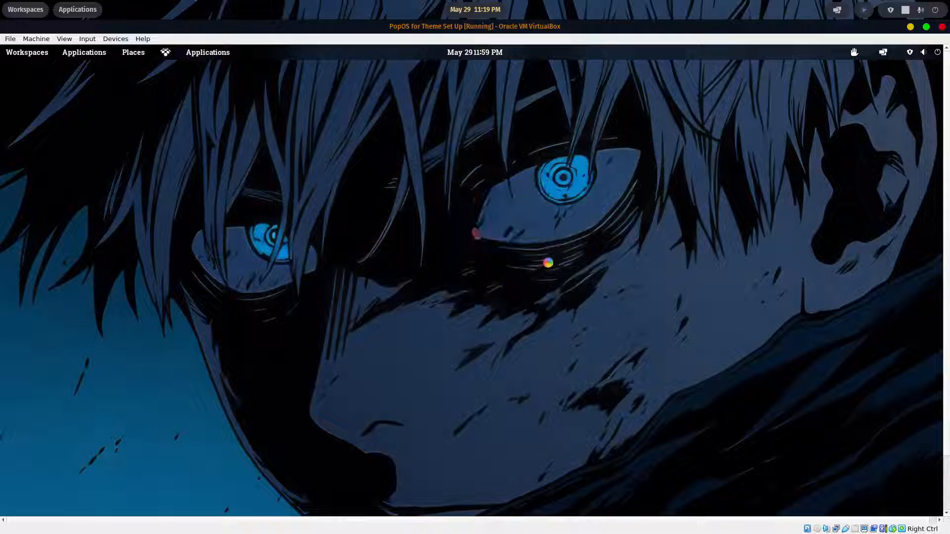
click(706, 160)
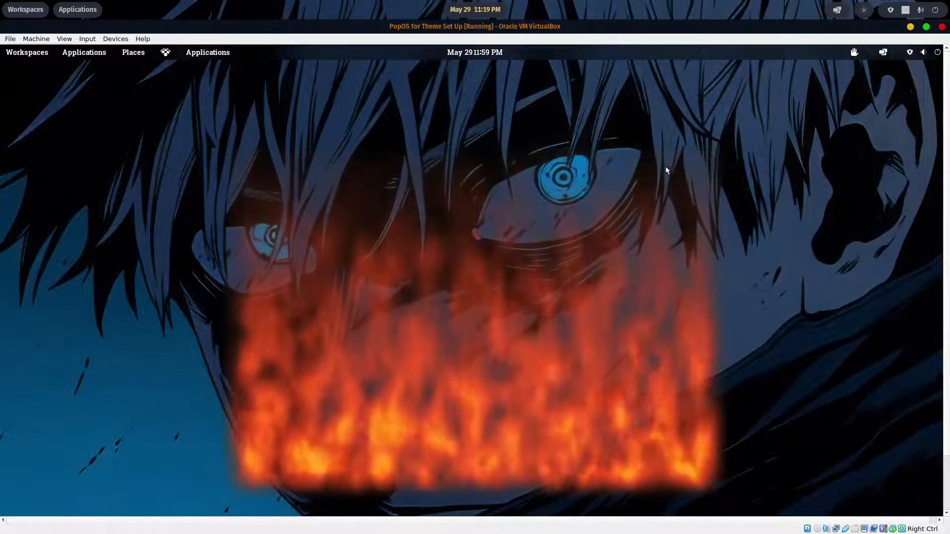
Add blackmetalwall.jpeg from Pictures to the desktop backgrounds, set it as the wallpaper and close the settings window.
right_click(396, 181)
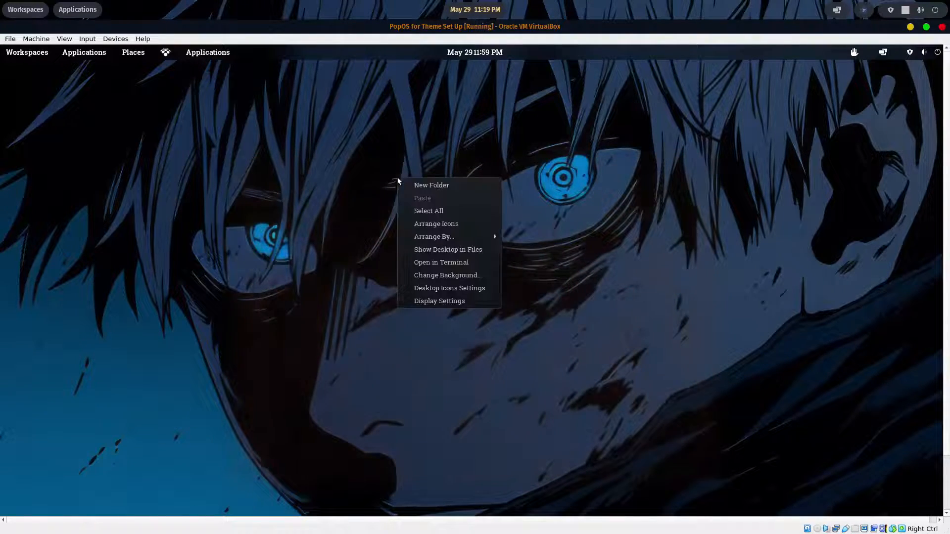
click(447, 275)
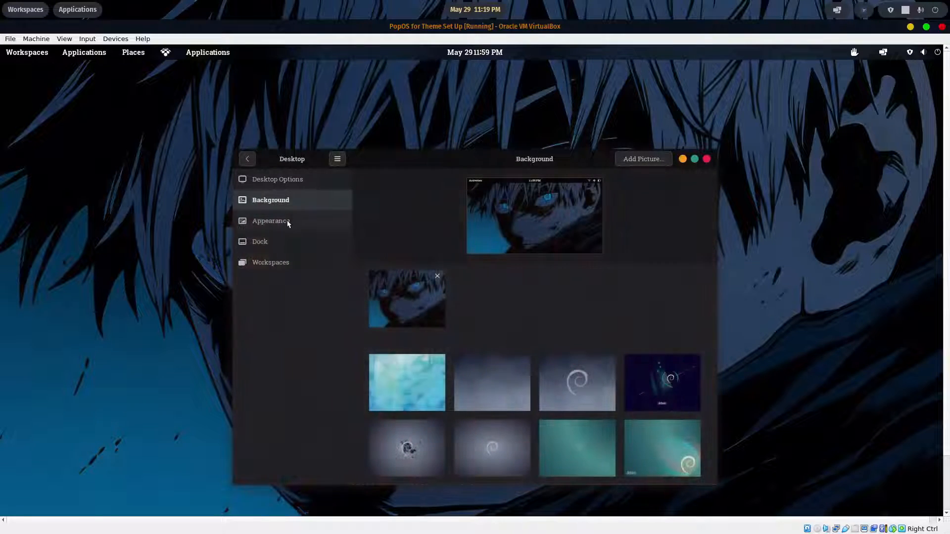
click(645, 159)
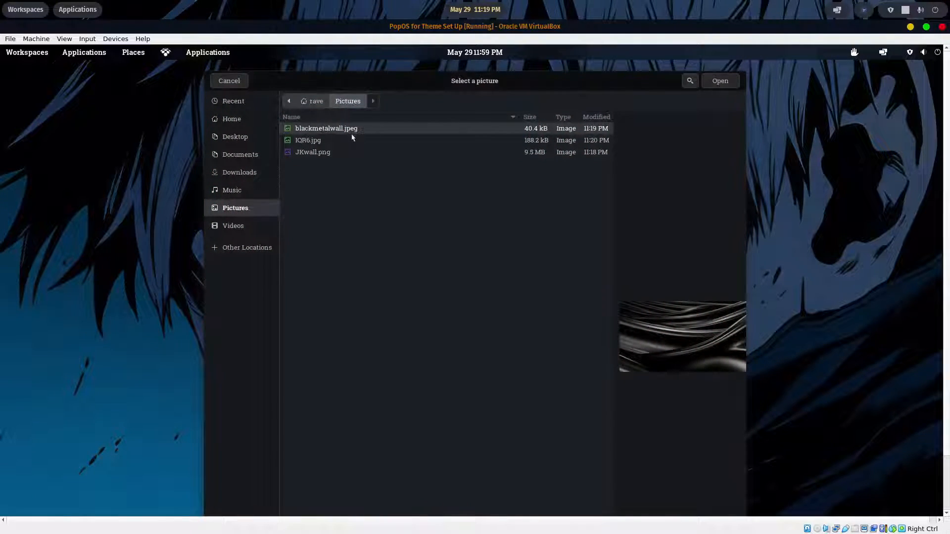
click(713, 85)
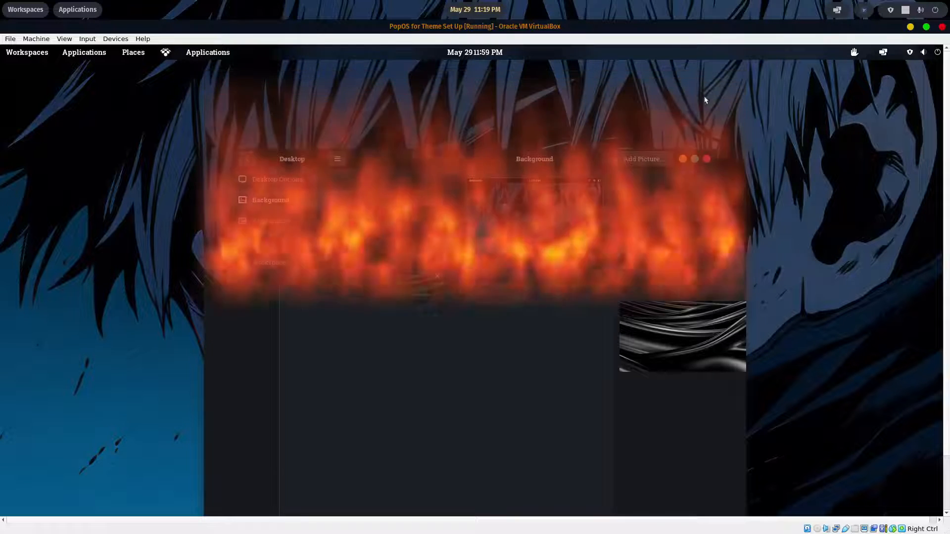
click(429, 292)
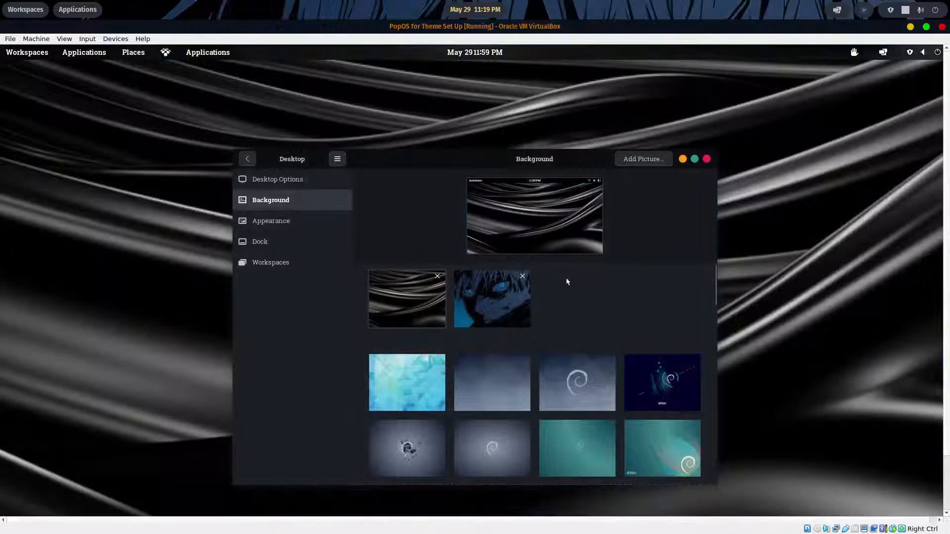
click(708, 161)
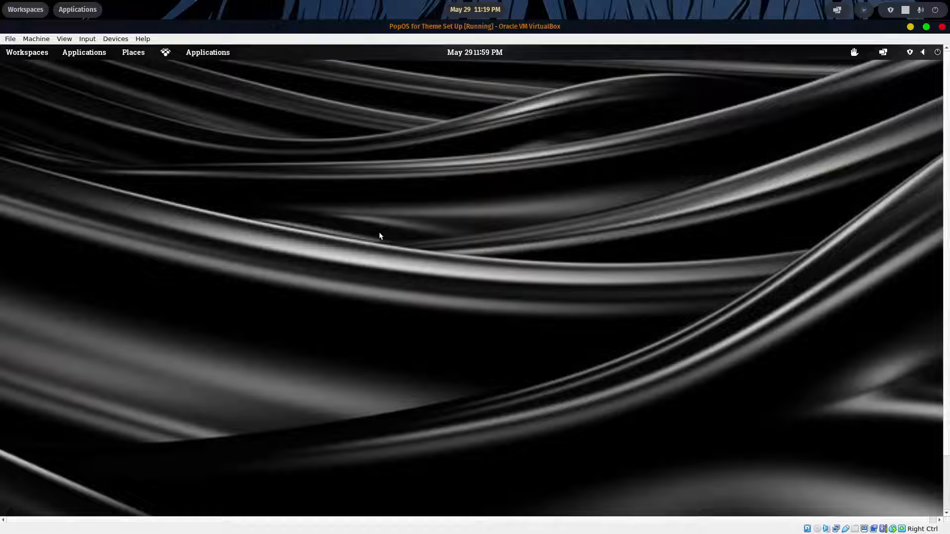
Open Extension Manager, move its window toward the middle of the desktop and open the Burn My Windows extension's settings.
click(203, 54)
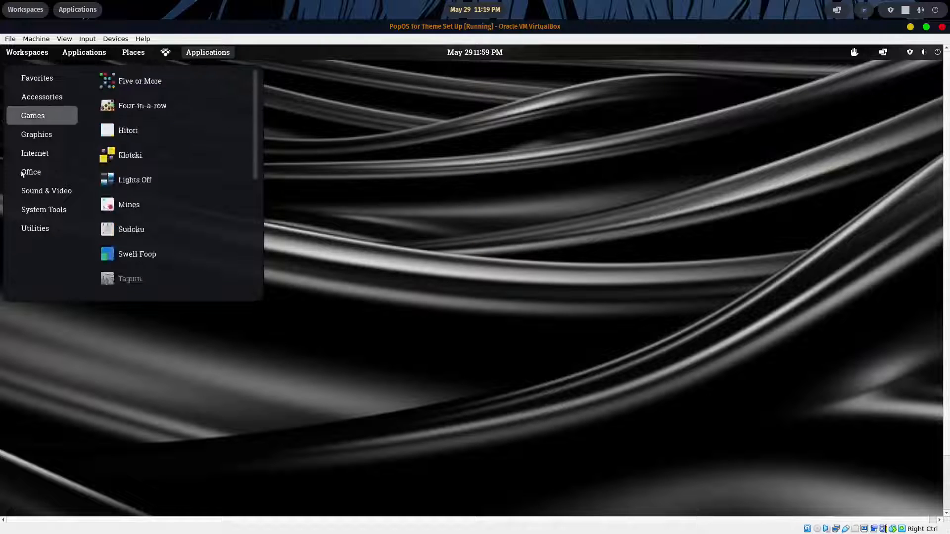
mouse_move(69, 97)
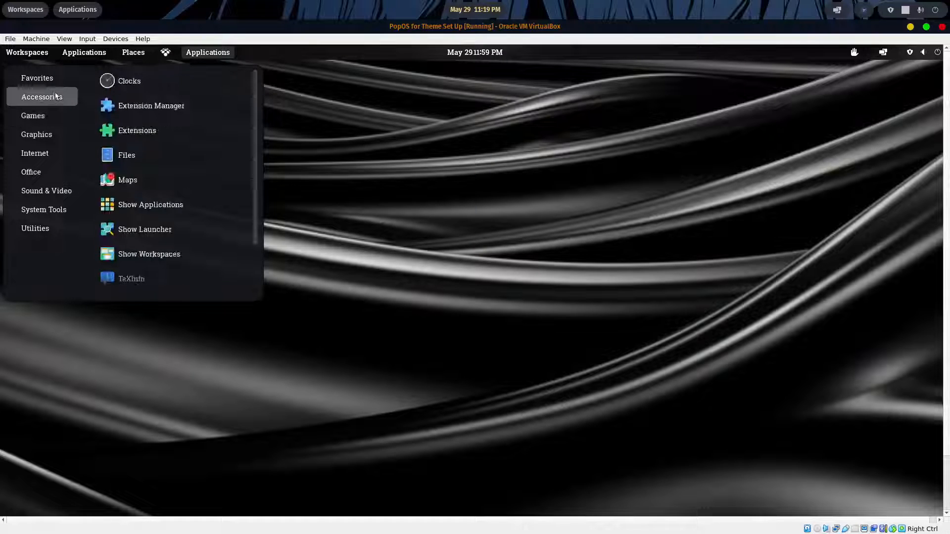
click(155, 109)
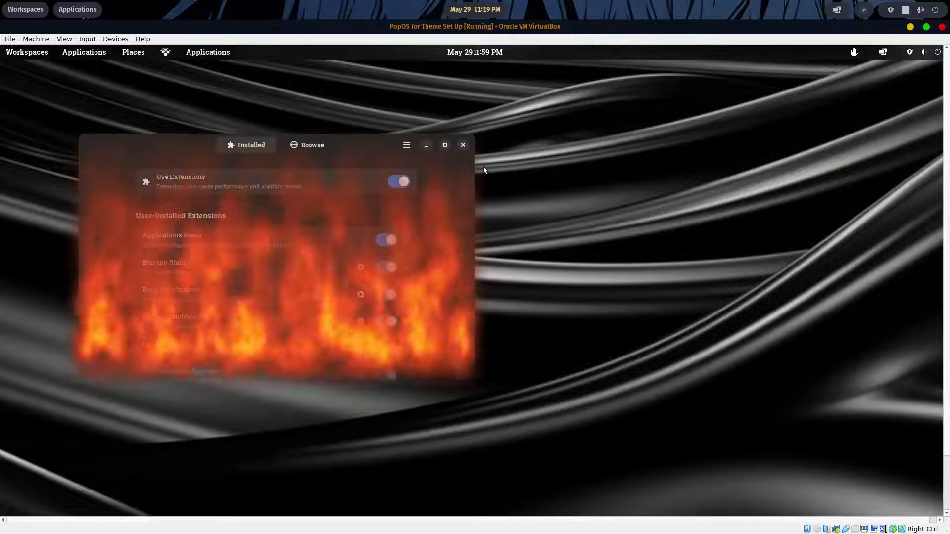
drag(365, 145, 568, 114)
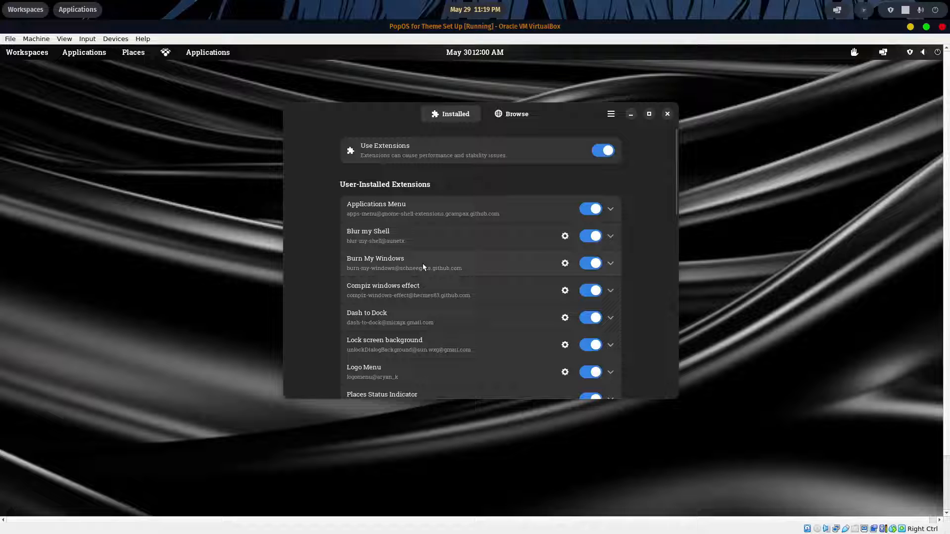
click(566, 264)
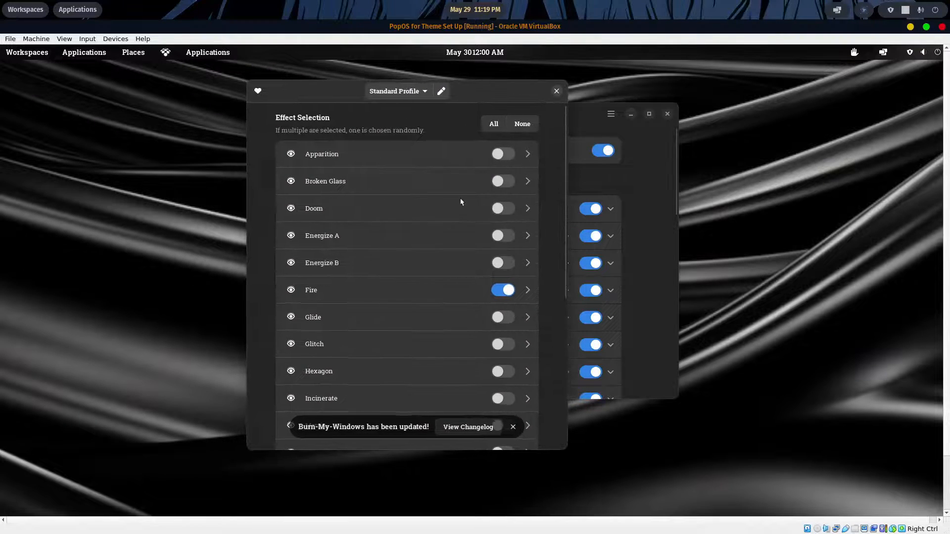
Preview the Apparition, Broken Glass and Doom window effects, closing each preview window to view its animation.
click(291, 154)
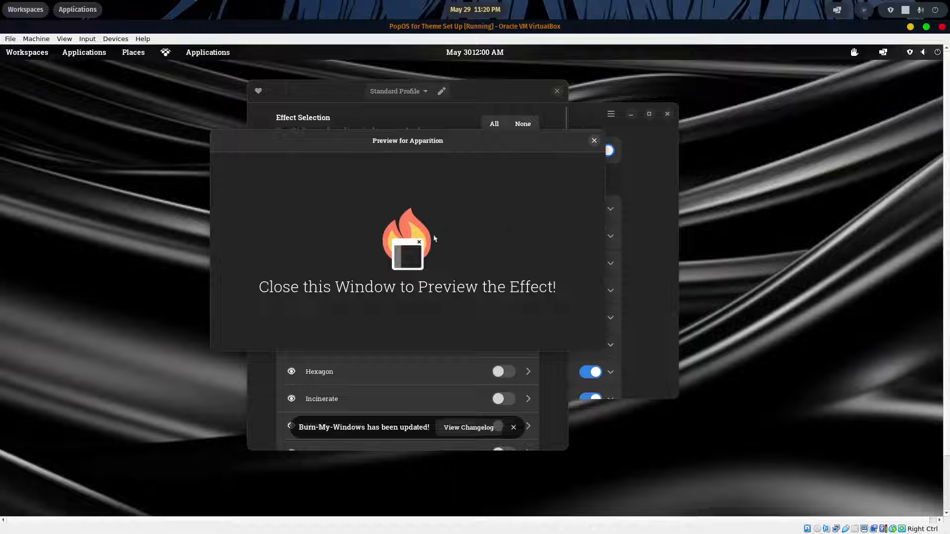
click(594, 140)
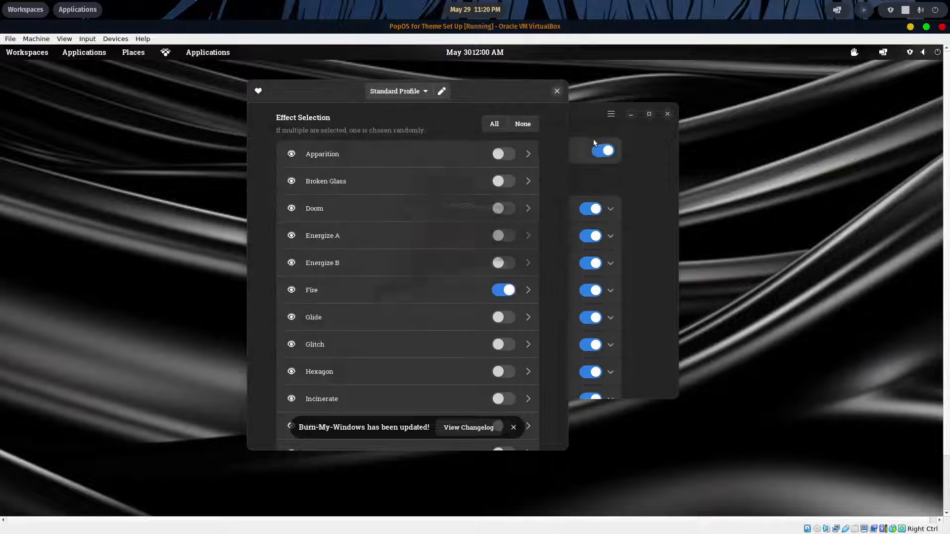
click(291, 182)
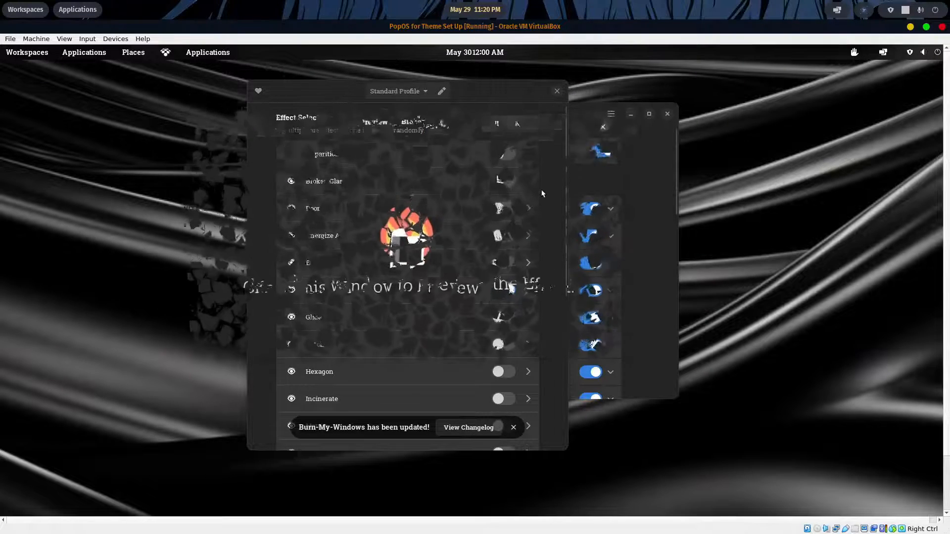
click(593, 142)
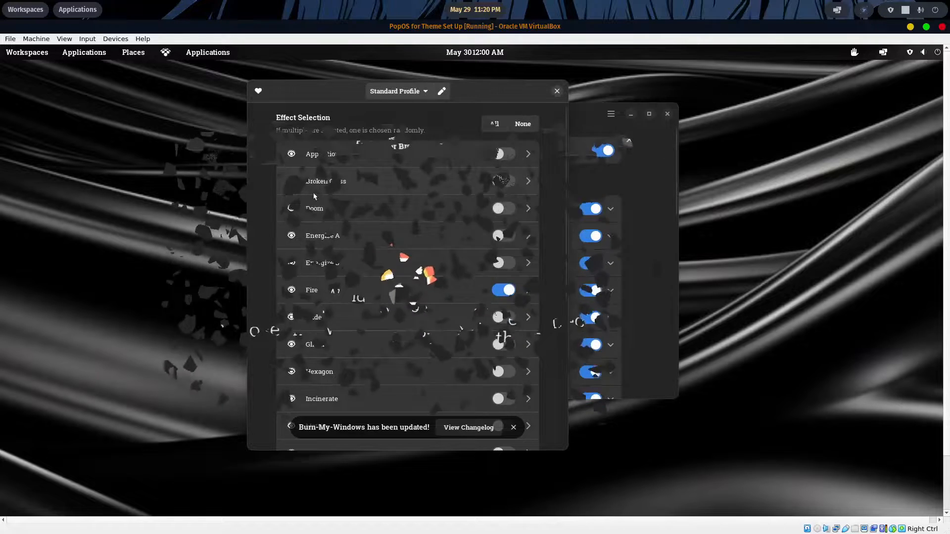
click(291, 209)
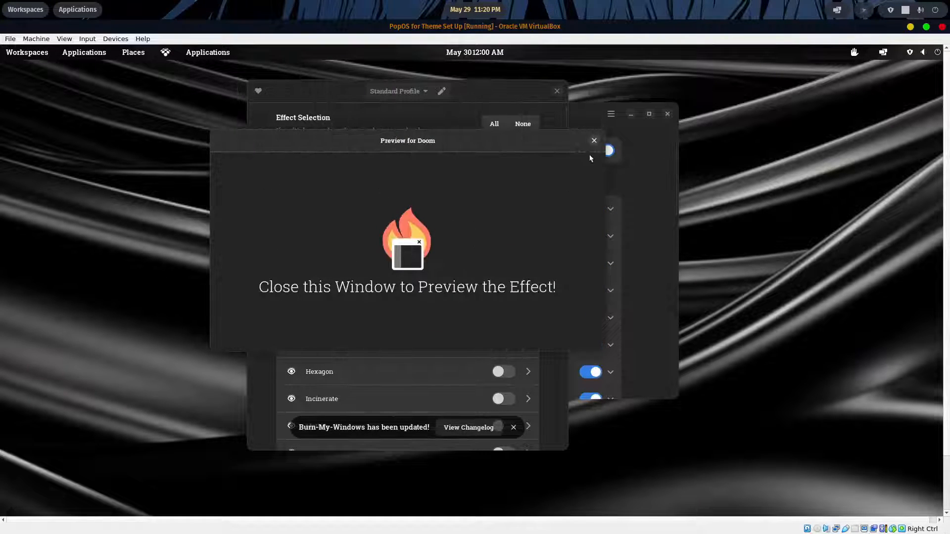
click(593, 142)
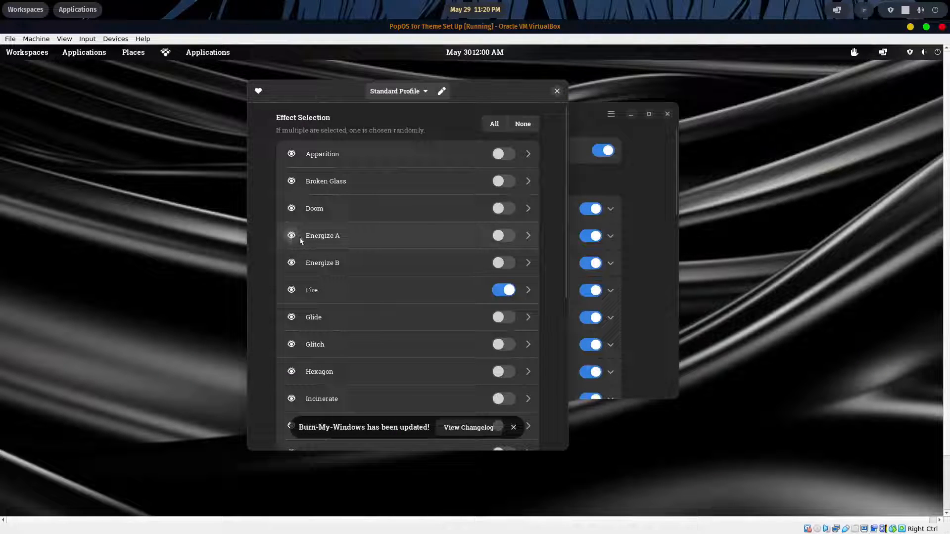
Preview the Energize A, Energize B, Fire and Glide window effects.
click(292, 235)
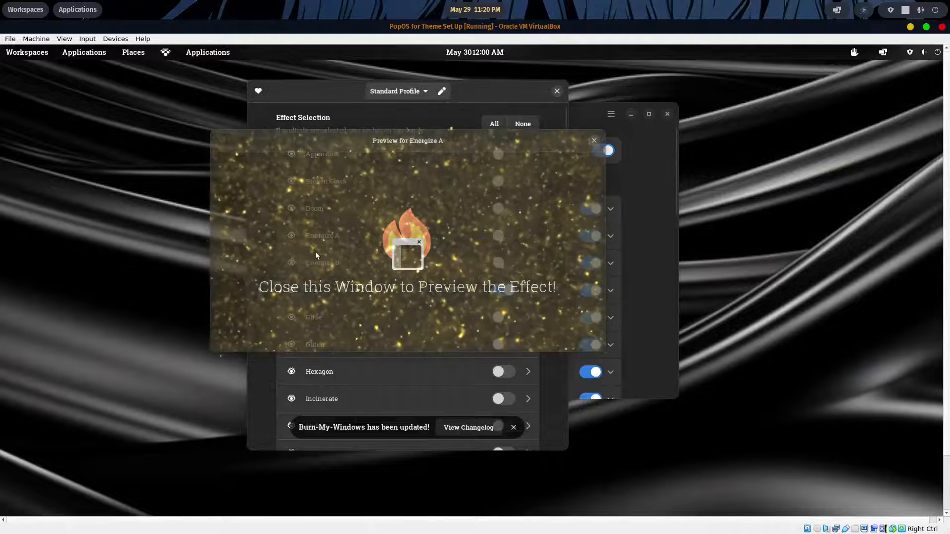
click(292, 263)
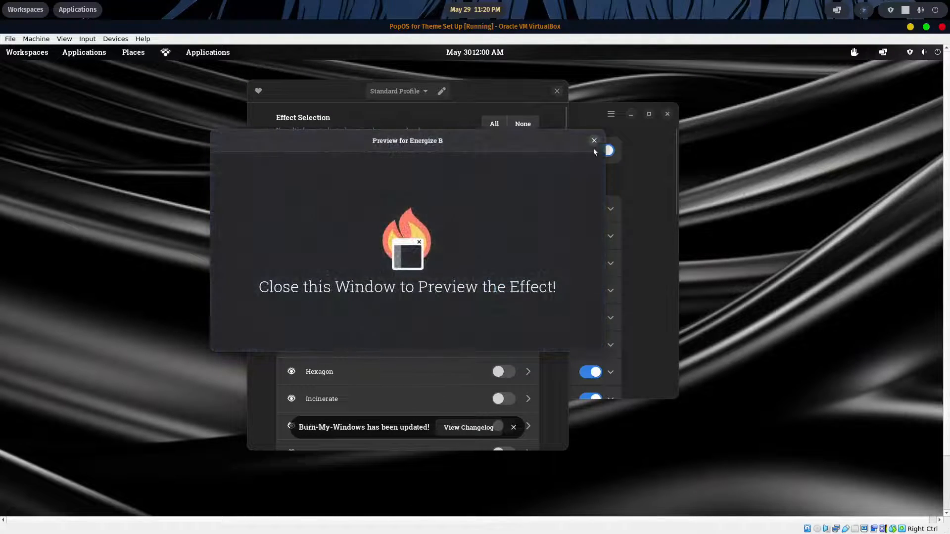
click(595, 141)
click(292, 291)
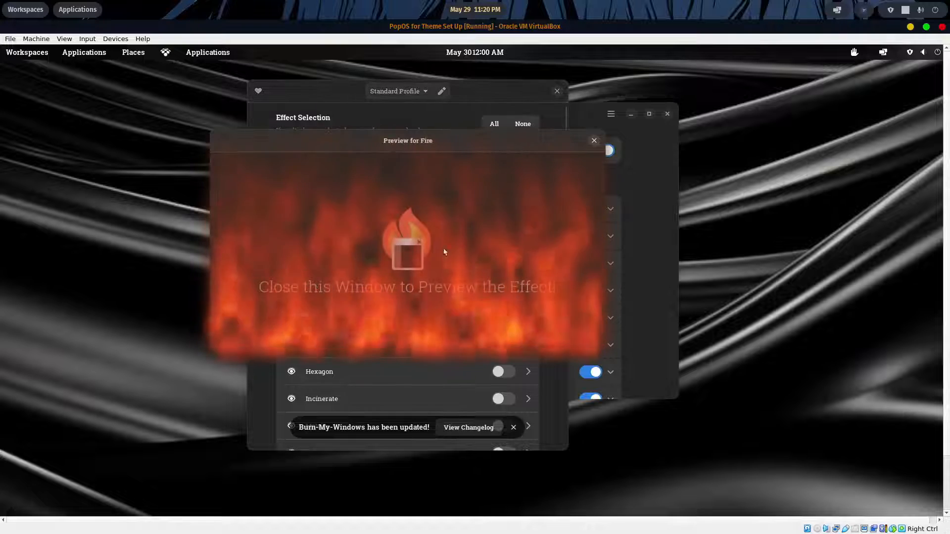
key(Escape)
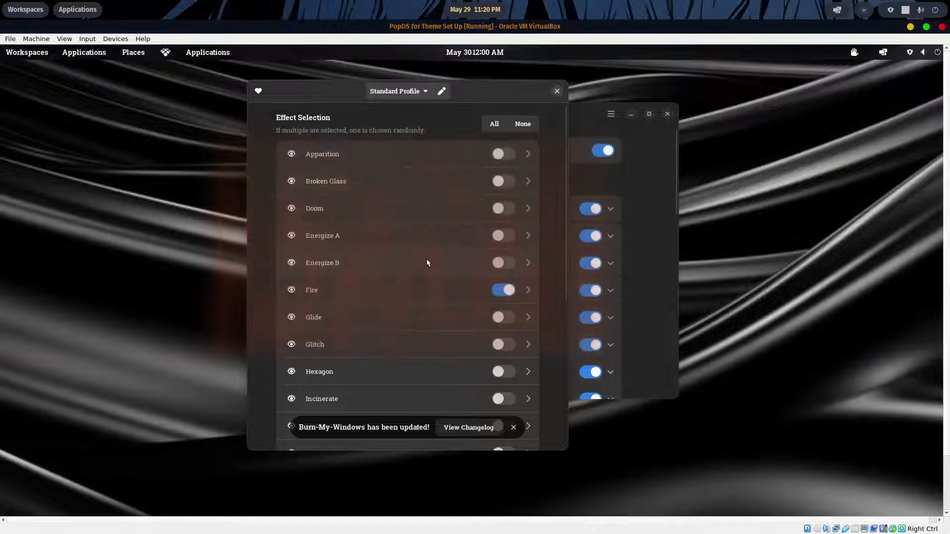
click(292, 317)
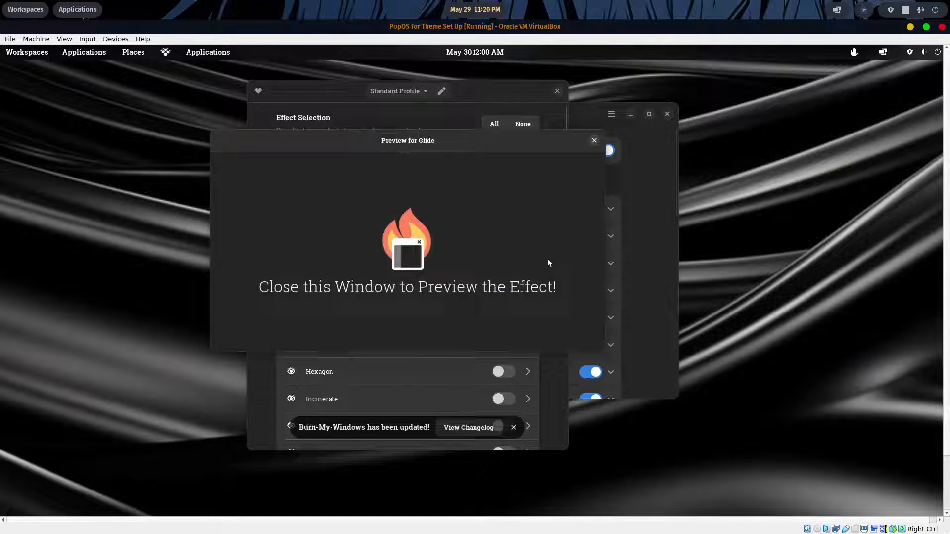
click(593, 141)
Preview the Glitch and Hexagon effects, and enable Hexagon in place of Fire in the Standard Profile.
scroll(361, 300, down, 3)
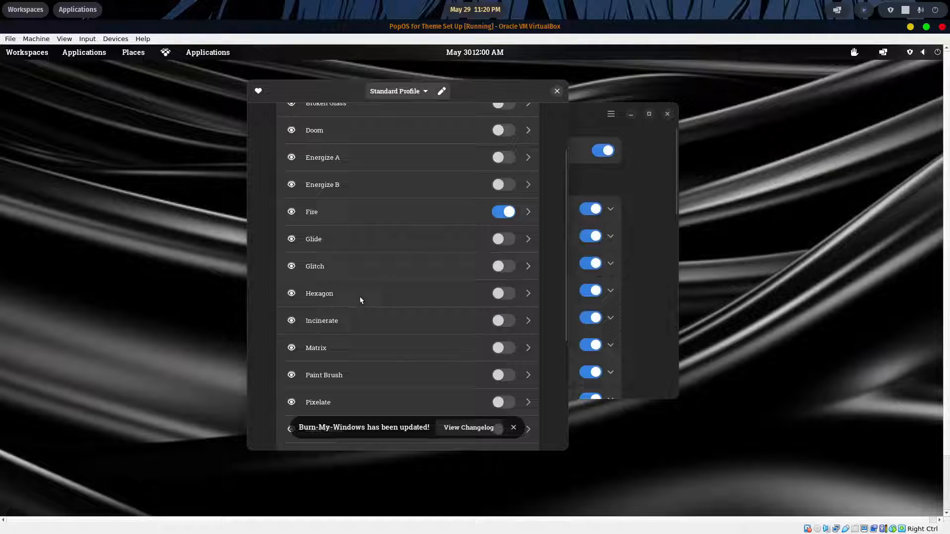
click(292, 266)
click(594, 141)
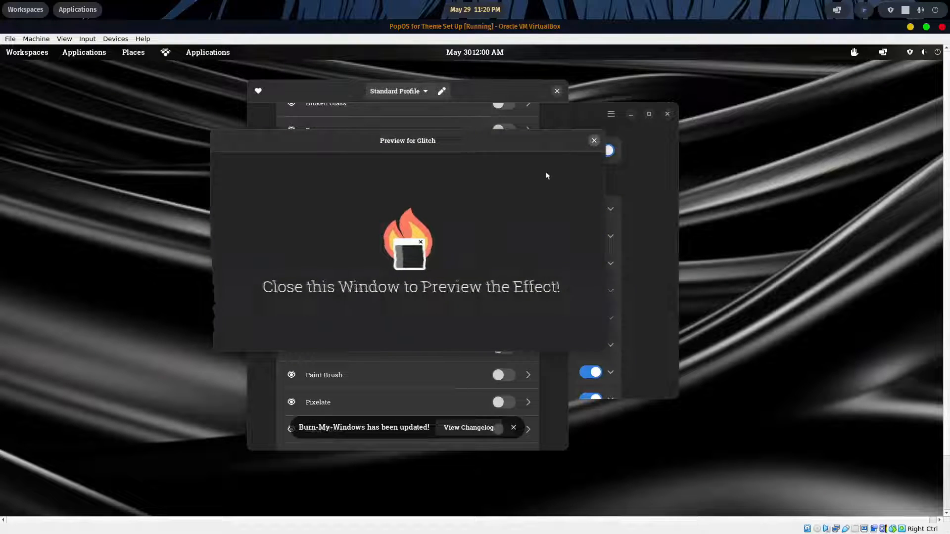
click(292, 293)
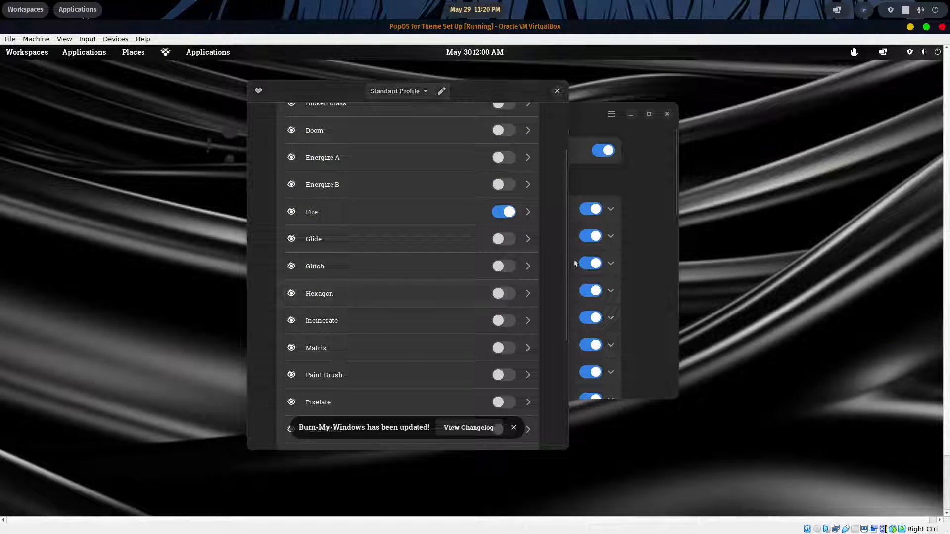
click(594, 141)
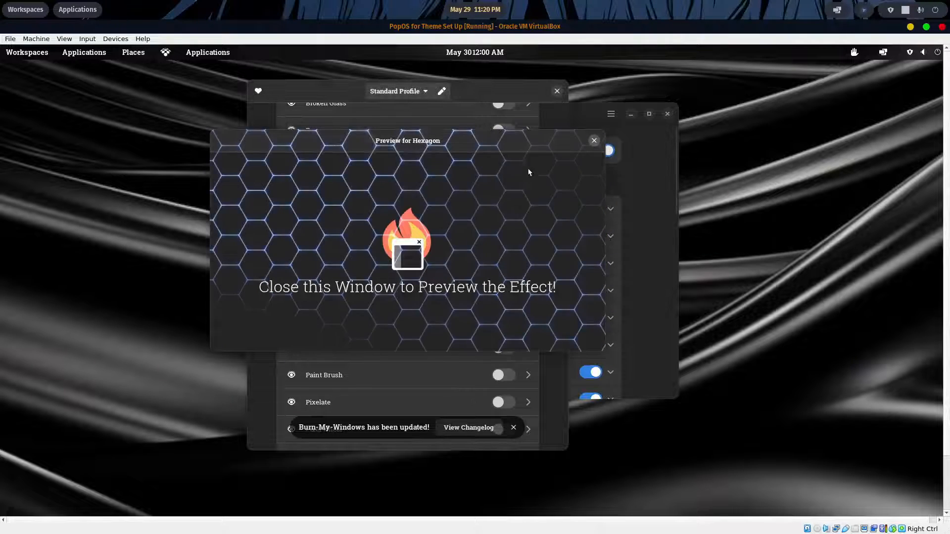
click(499, 212)
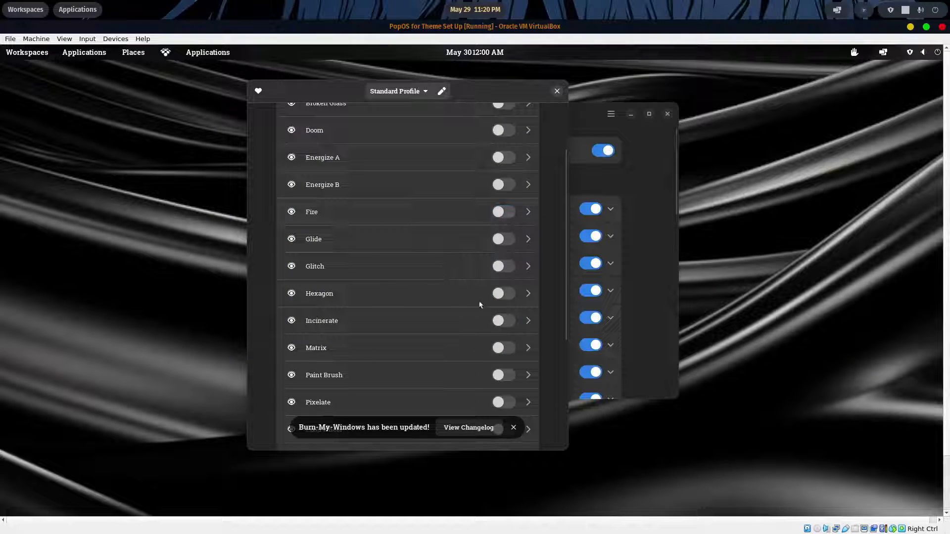
click(505, 294)
Preview the Incinerate, Matrix, Paint Brush and Pixelate window effects, closing each preview window.
scroll(430, 247, down, 3)
scroll(429, 246, down, 1)
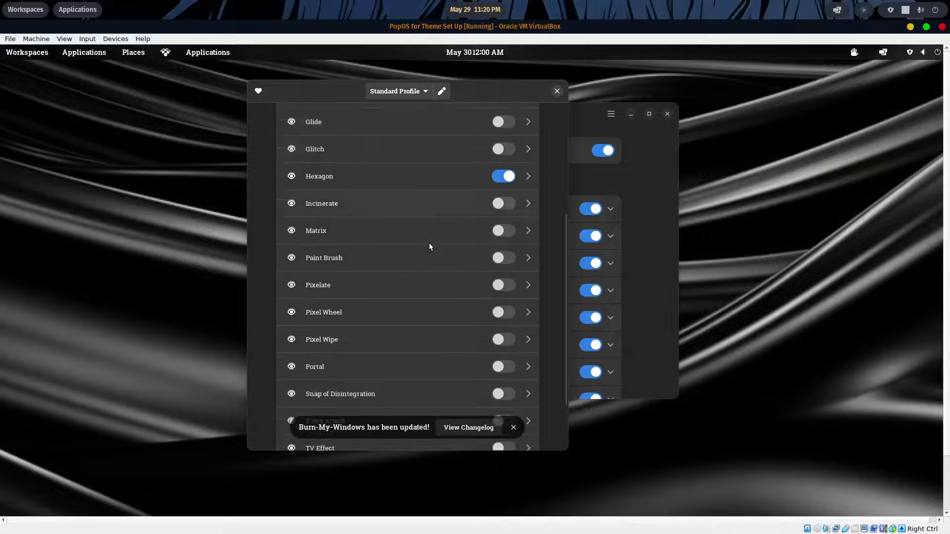
click(292, 204)
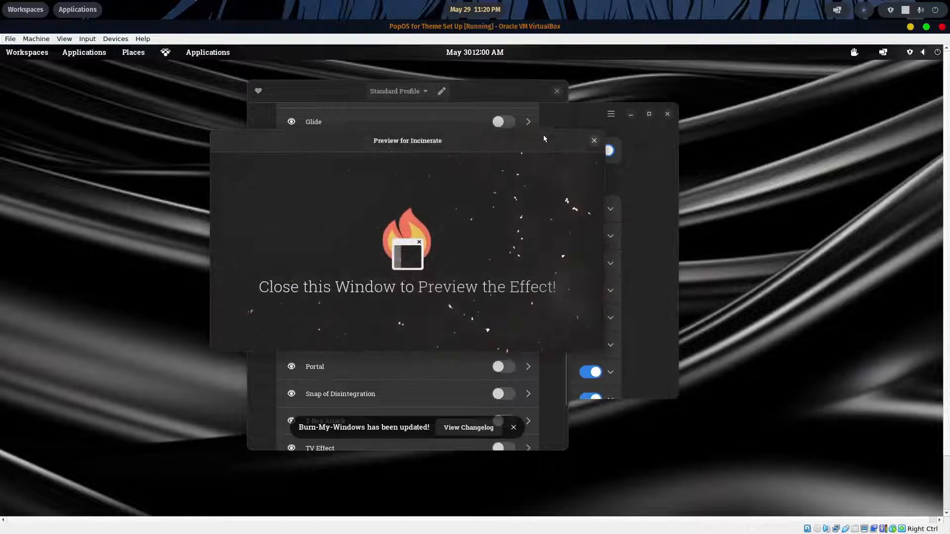
click(594, 142)
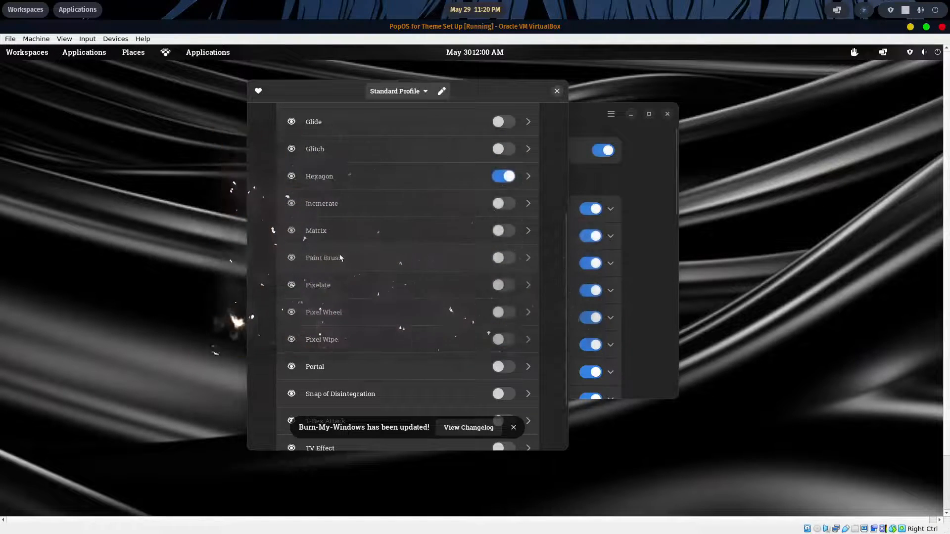
click(292, 230)
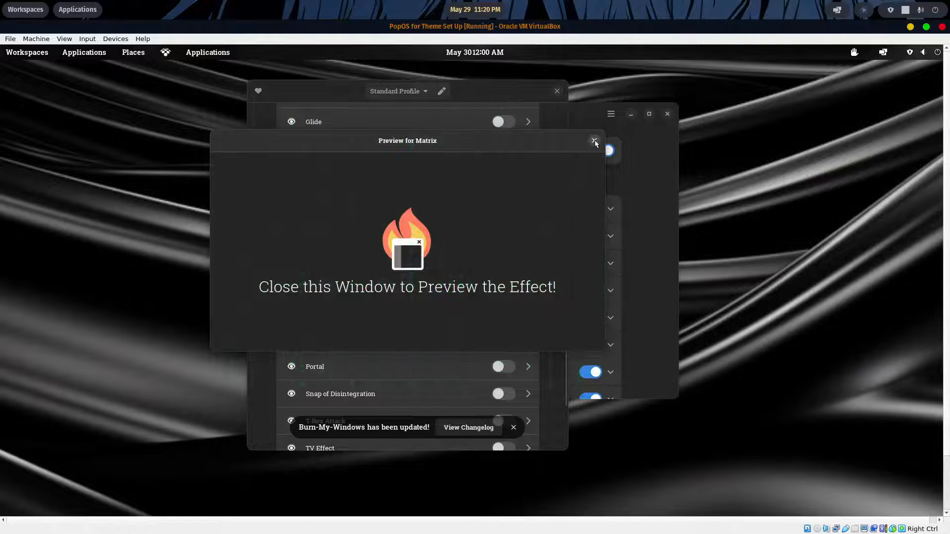
click(594, 142)
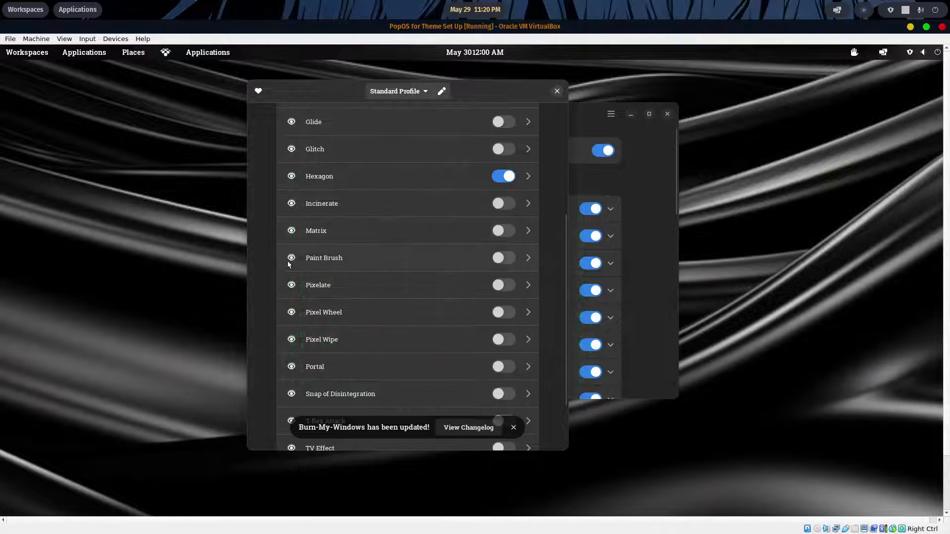
click(291, 258)
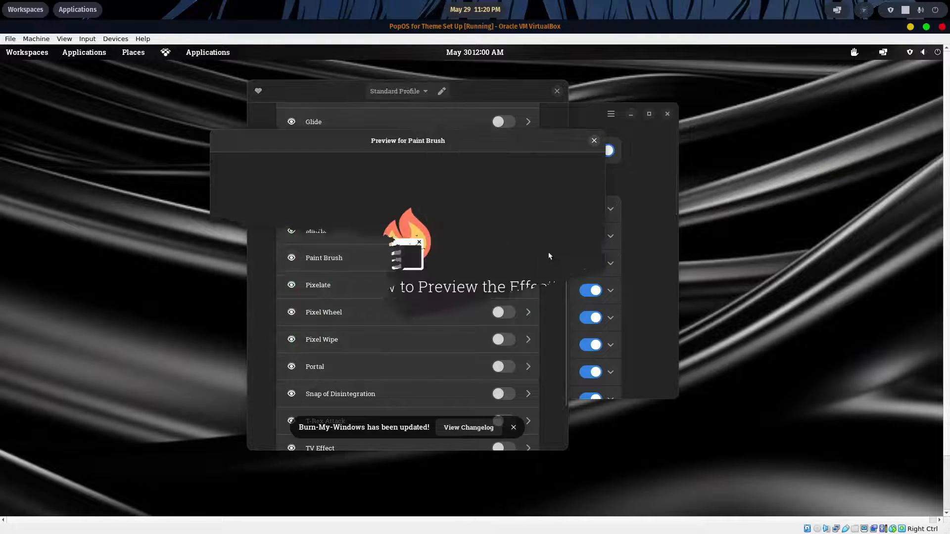
click(595, 141)
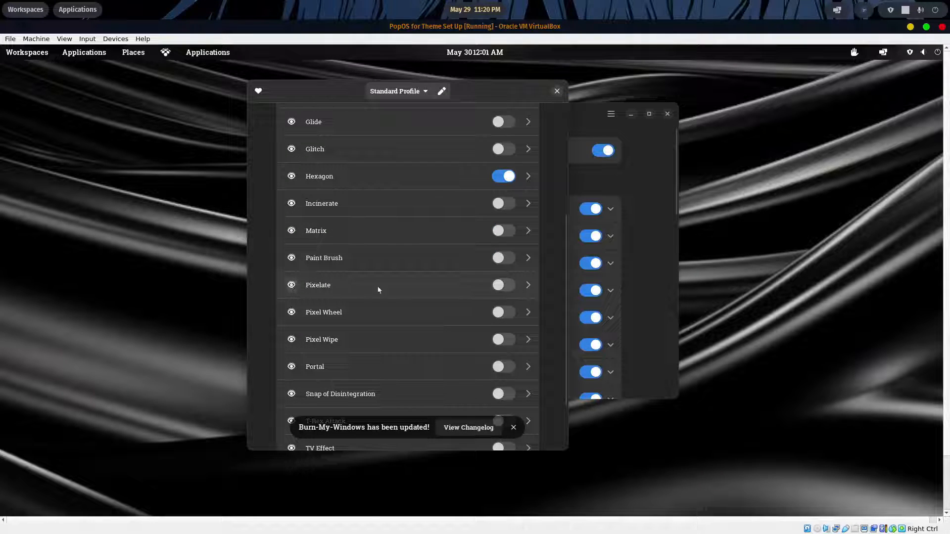
click(291, 285)
click(596, 143)
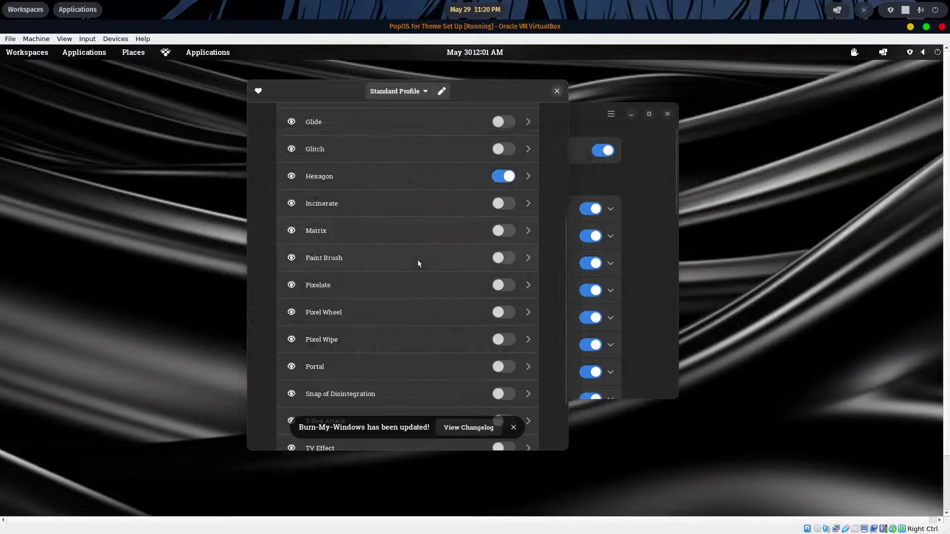
Preview the Pixel Wheel, Portal and Snap of Disintegration window effects, closing each preview window to view its animation.
scroll(421, 261, down, 1)
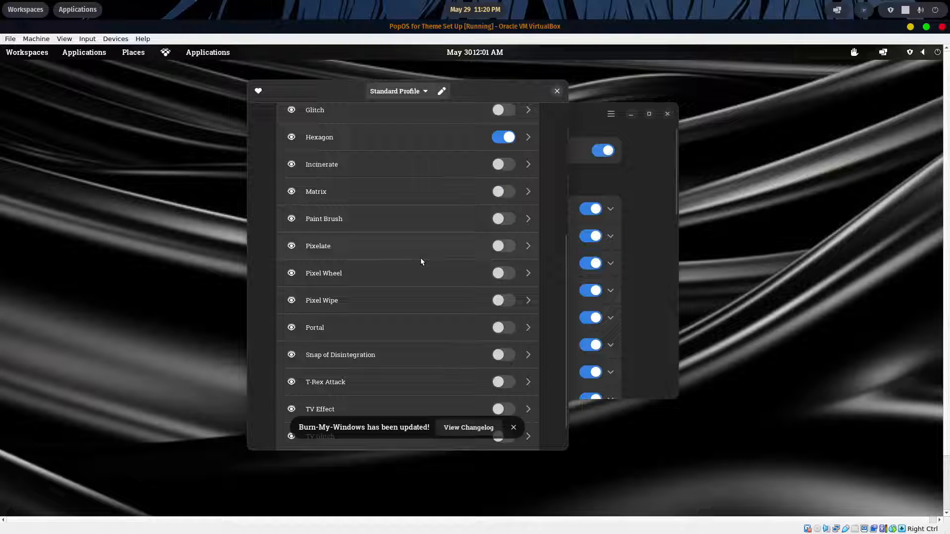
click(291, 274)
click(596, 142)
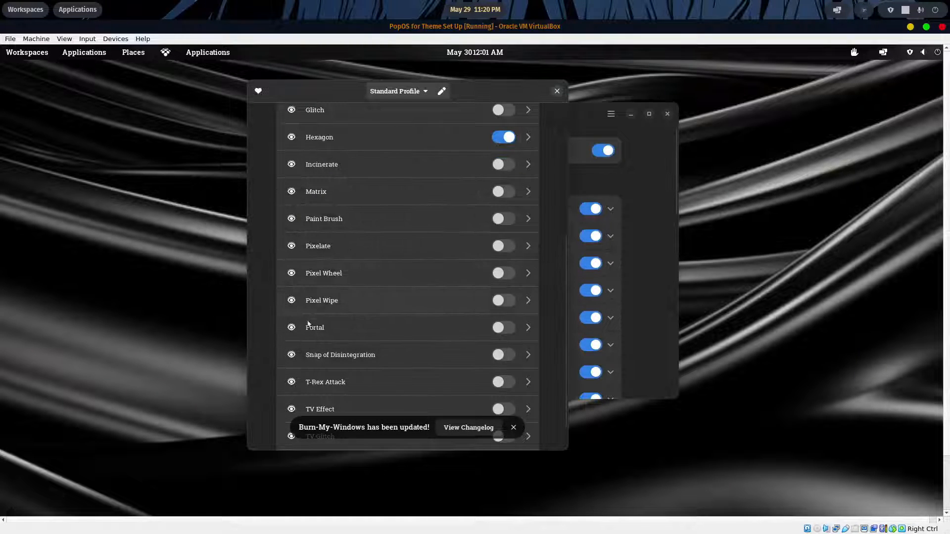
click(292, 328)
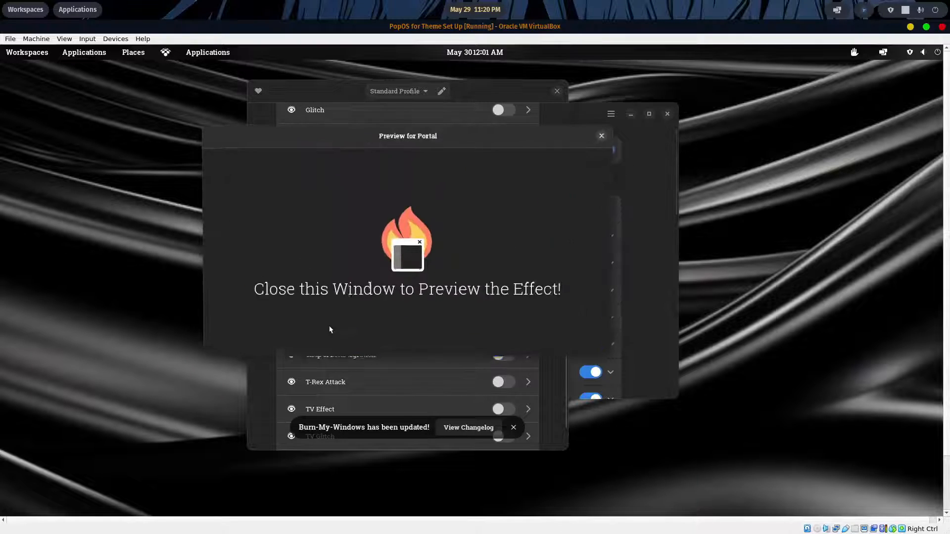
click(594, 141)
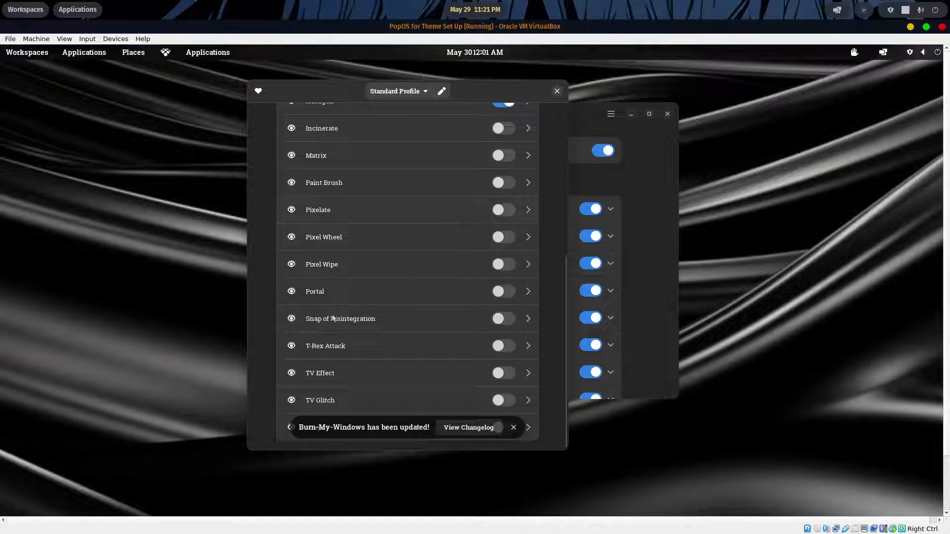
click(291, 320)
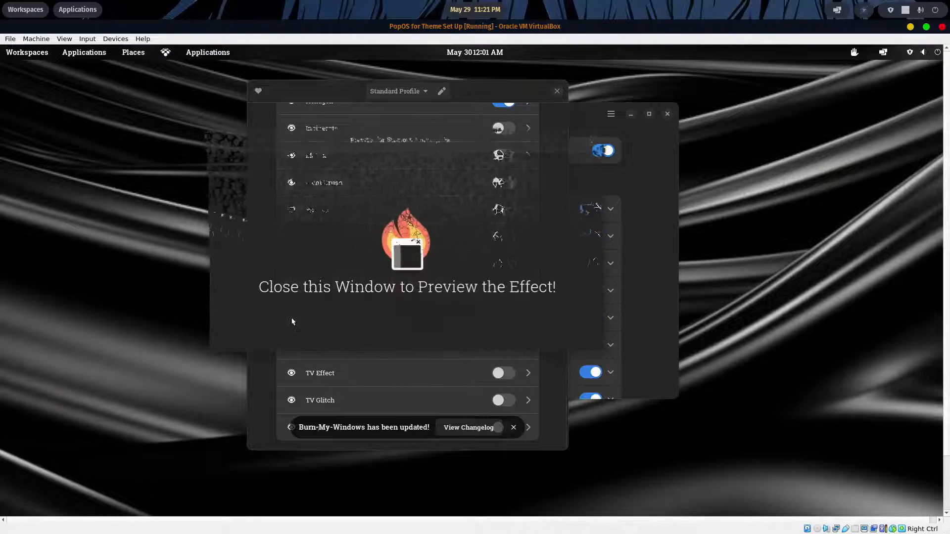
click(595, 141)
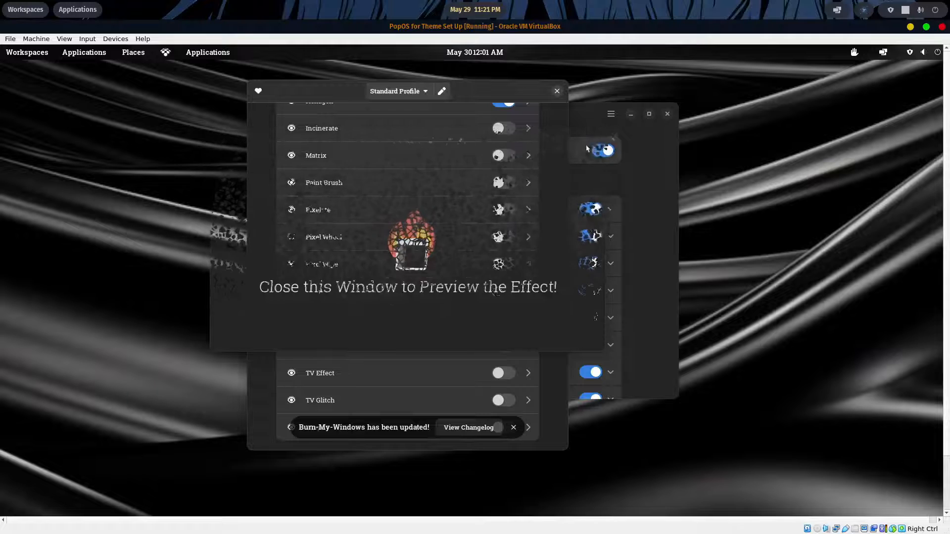
Preview the T-Rex Attack, TV Effect and TV Glitch window effects, closing each preview window.
click(292, 346)
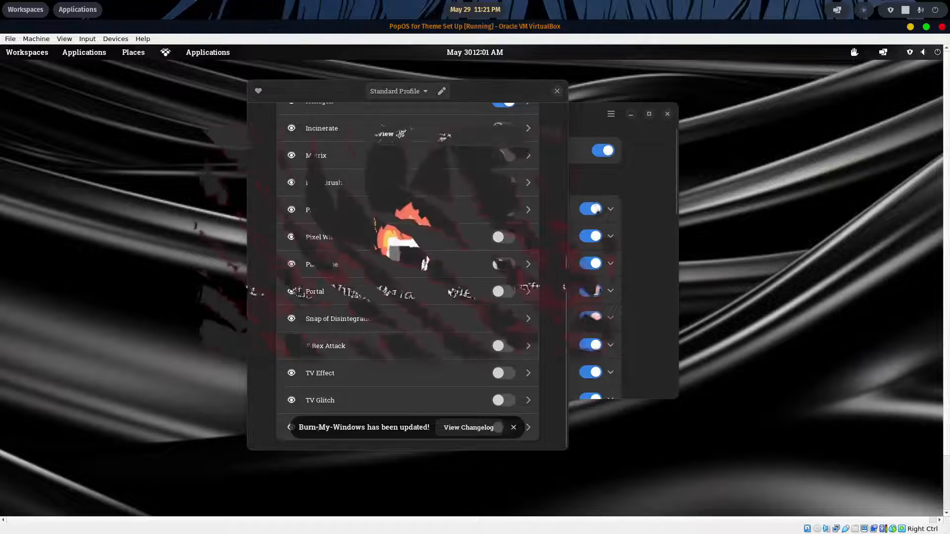
click(595, 141)
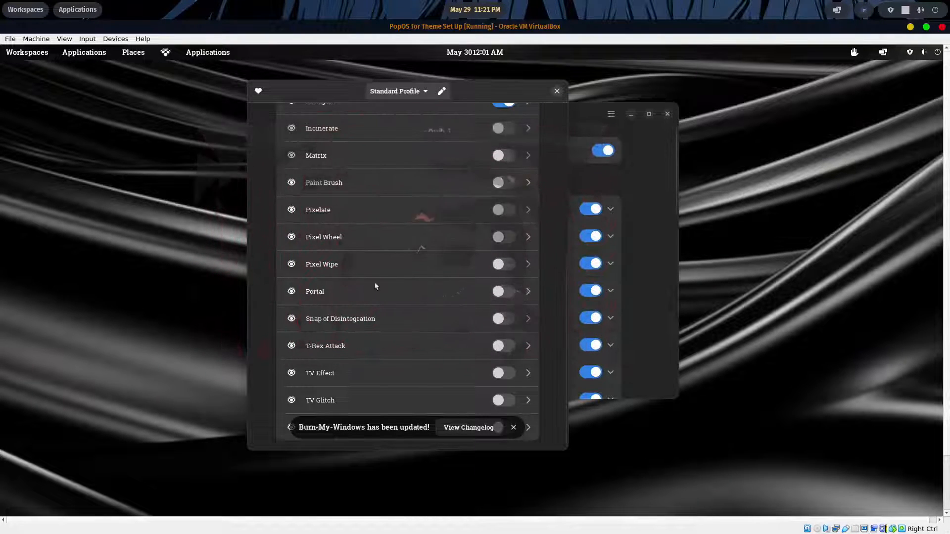
click(292, 373)
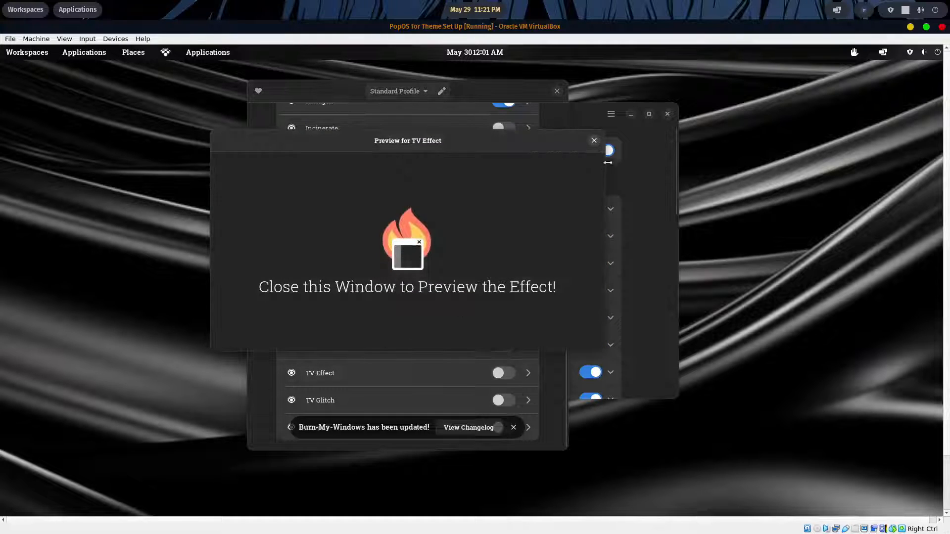
click(587, 150)
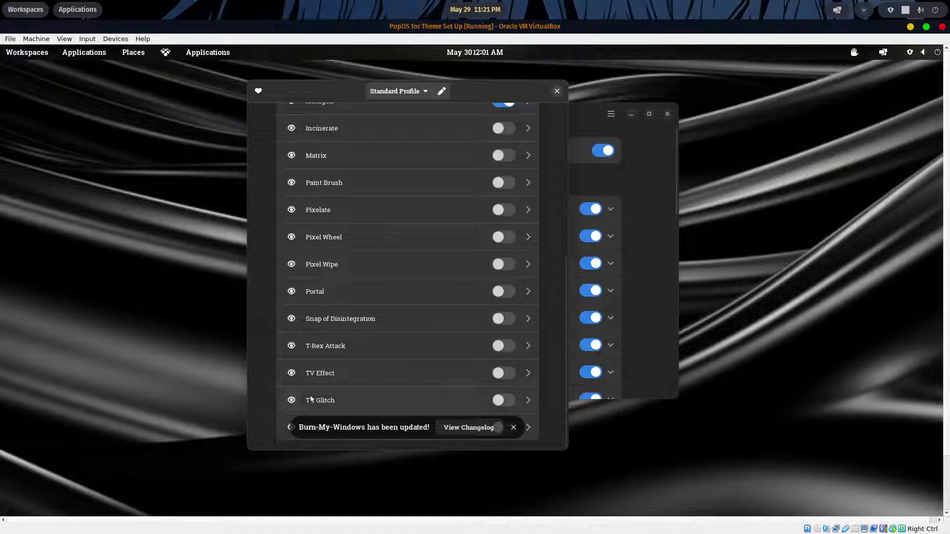
click(292, 401)
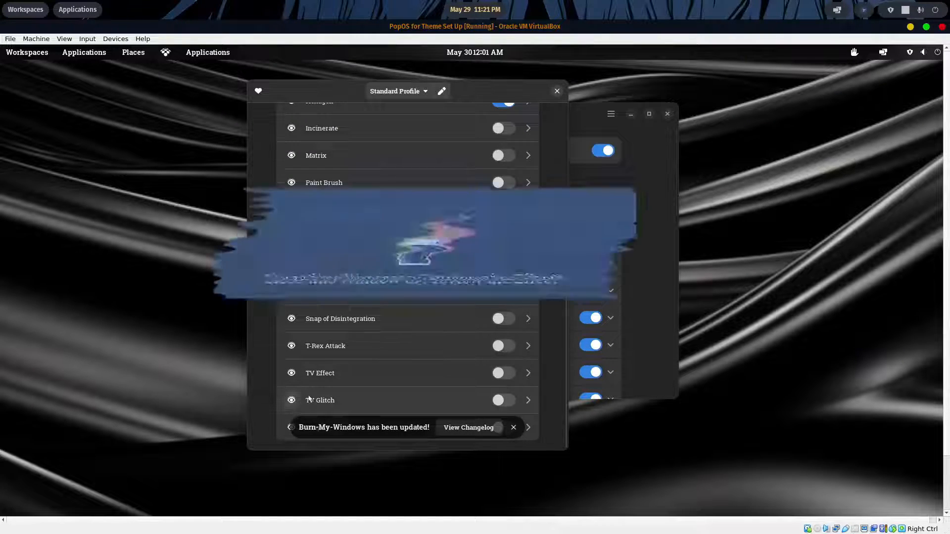
click(594, 140)
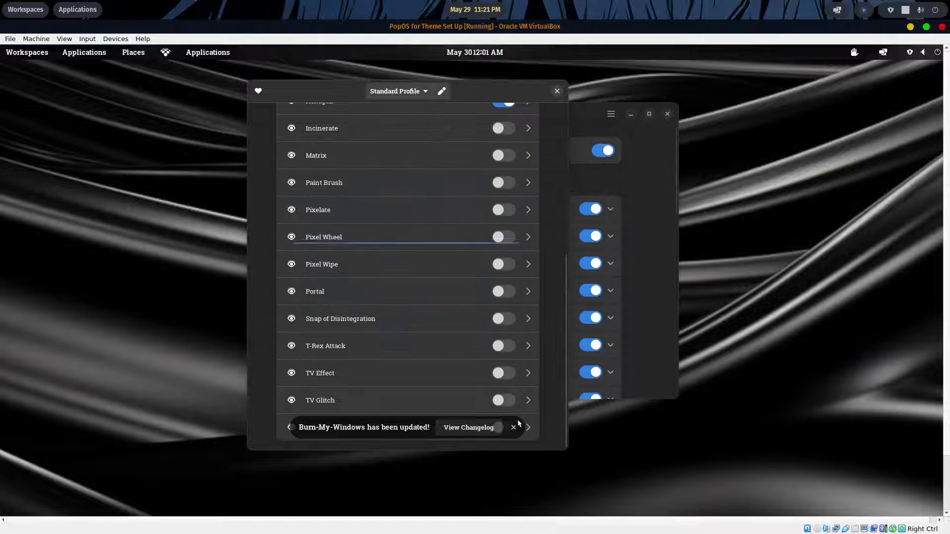
Dismiss the update notice, preview the Wisps effect, and close the Burn My Windows settings.
click(514, 428)
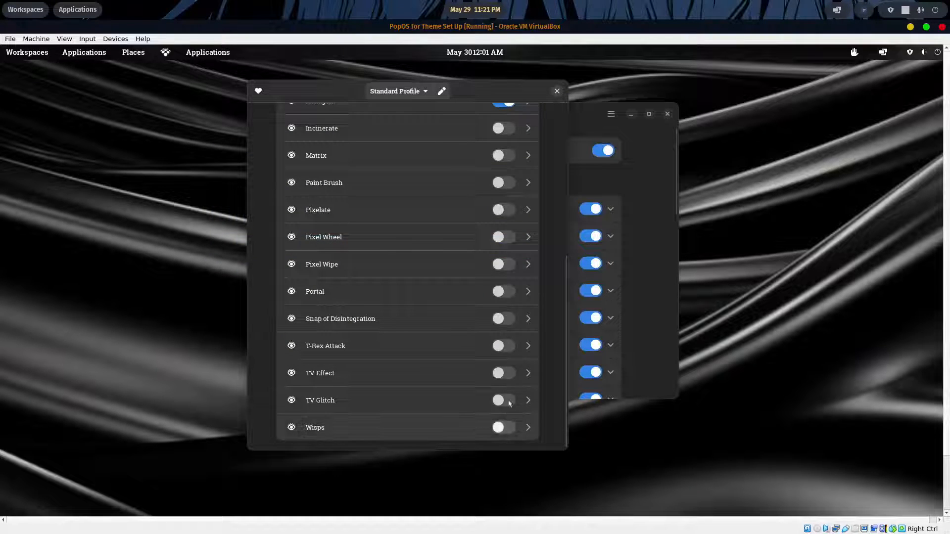
click(297, 428)
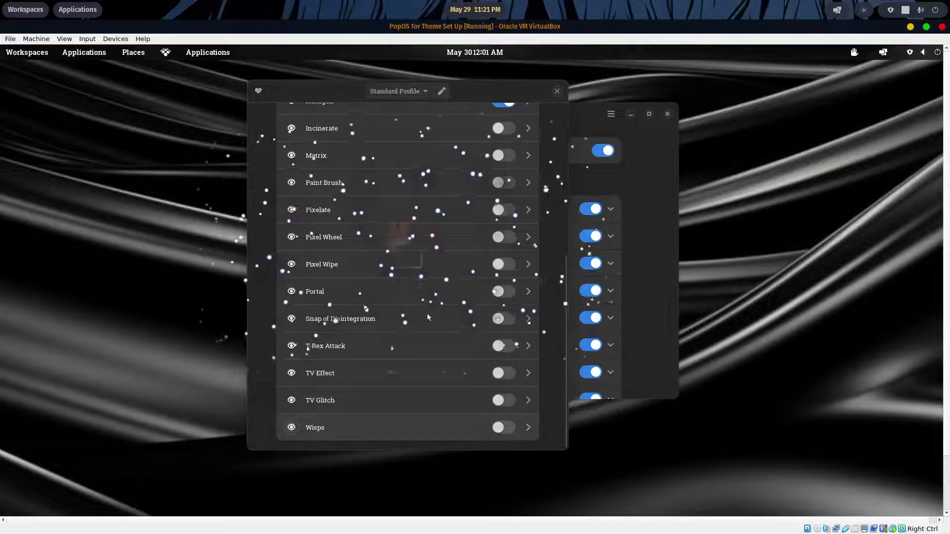
click(594, 141)
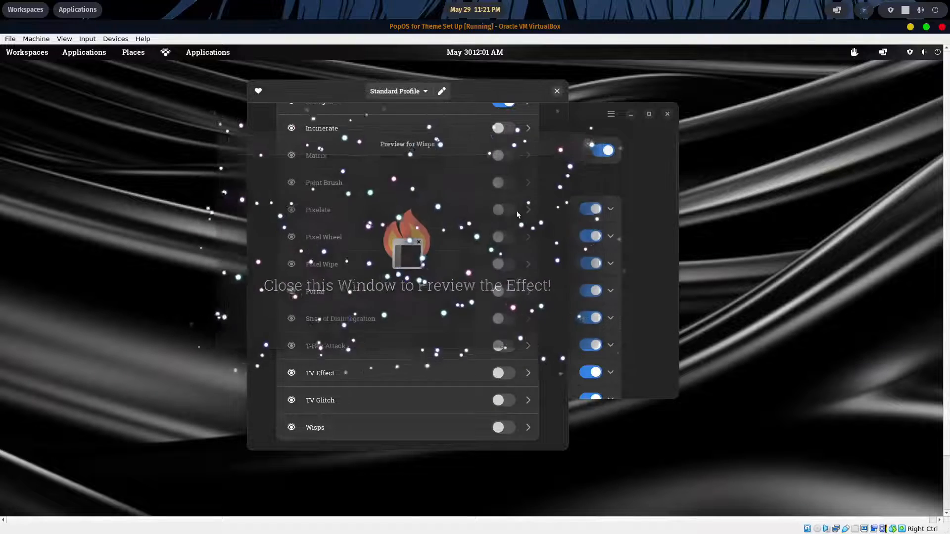
scroll(443, 249, up, 2)
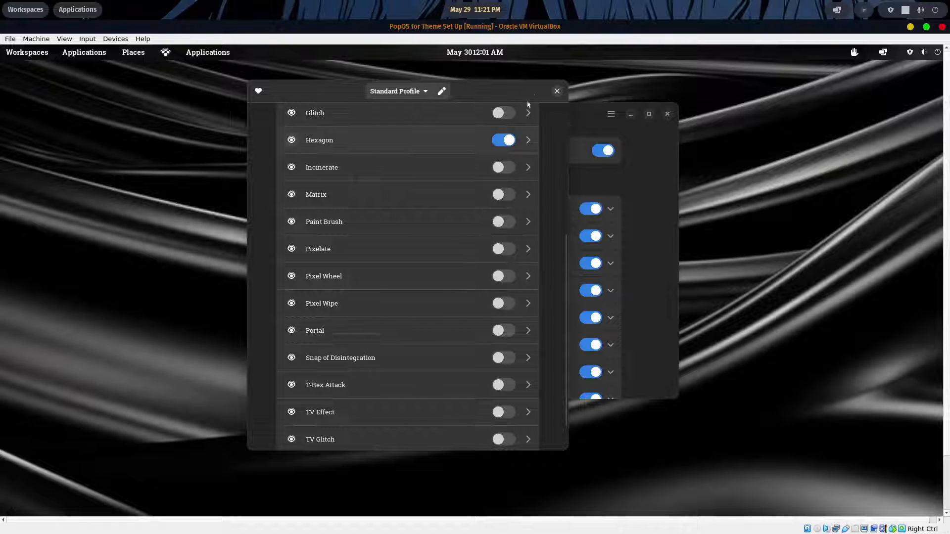
click(557, 91)
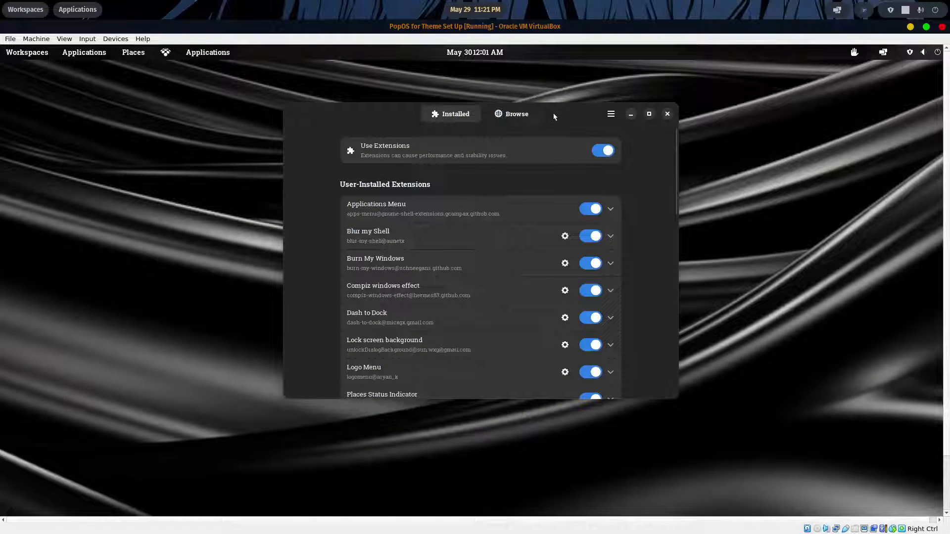
Set IQR6.jpg from Pictures as the picture in the Lock screen background extension's settings and close them.
drag(554, 117, 544, 123)
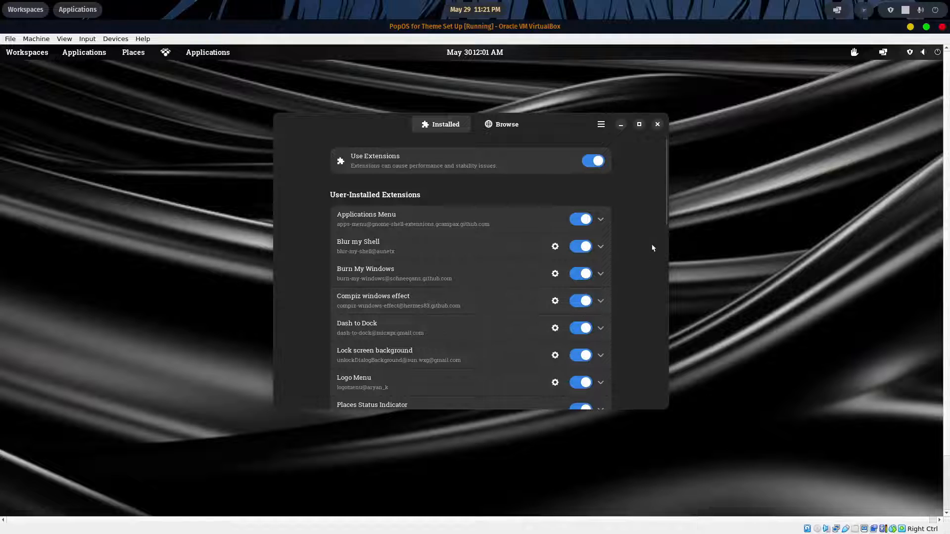
scroll(667, 231, down, 4)
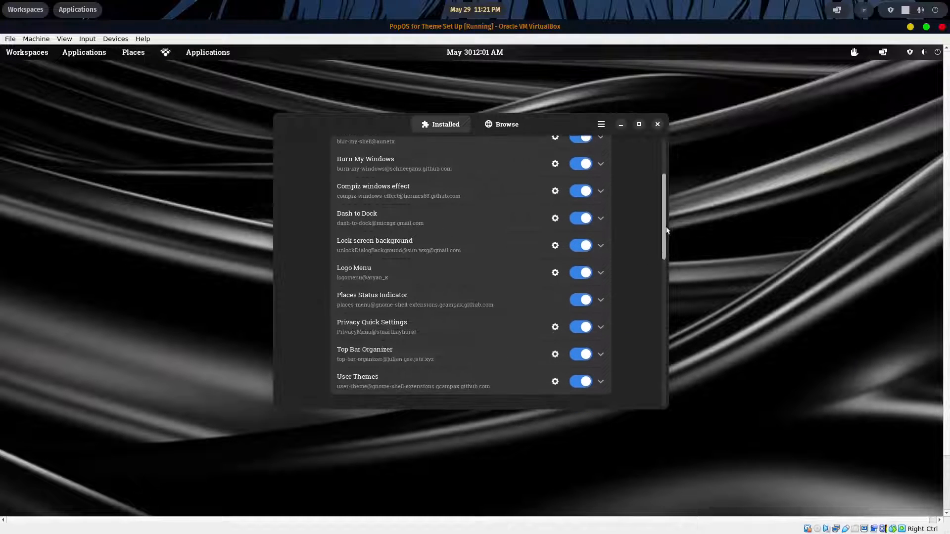
scroll(667, 230, down, 1)
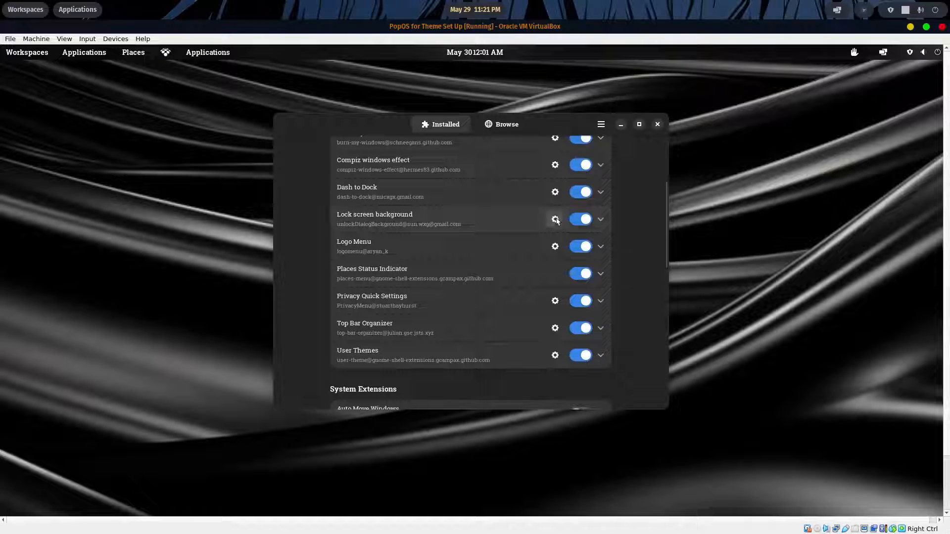
click(555, 219)
drag(653, 156, 658, 158)
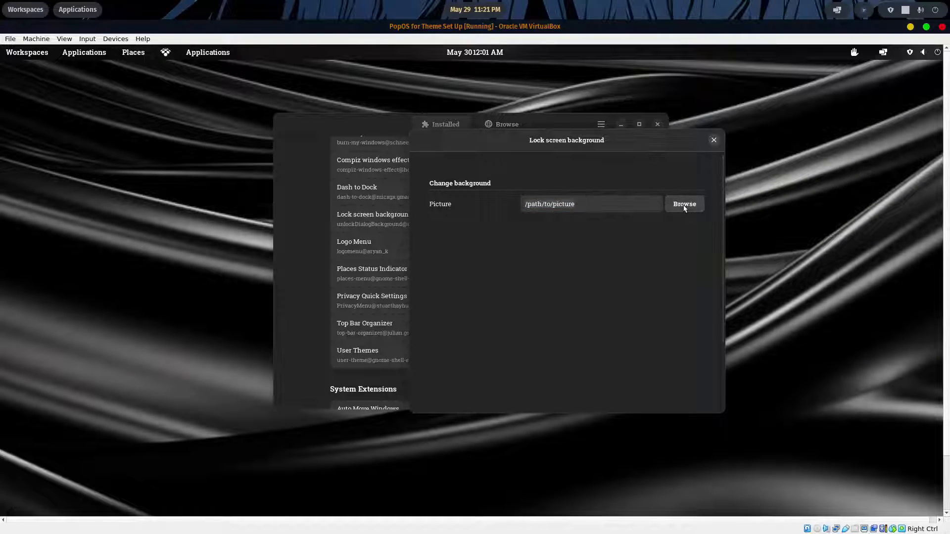
click(686, 208)
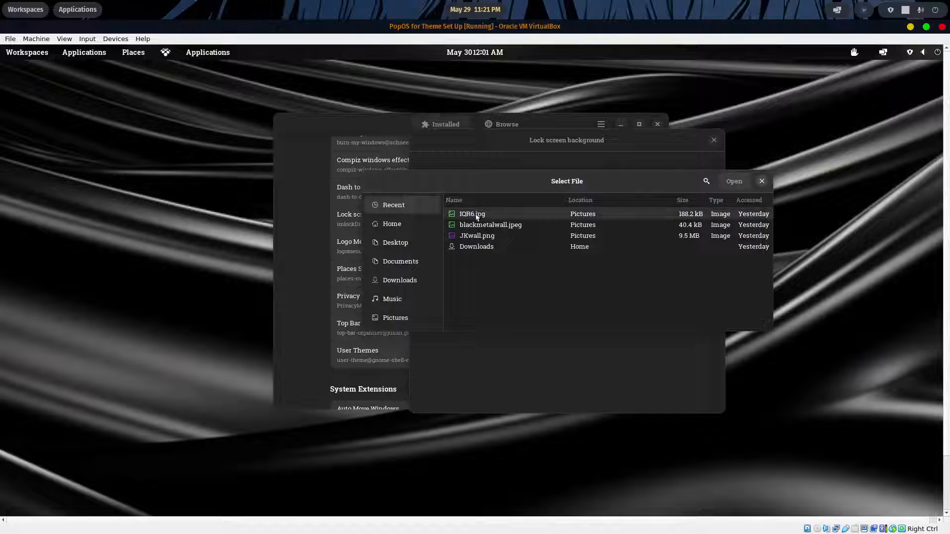
click(734, 181)
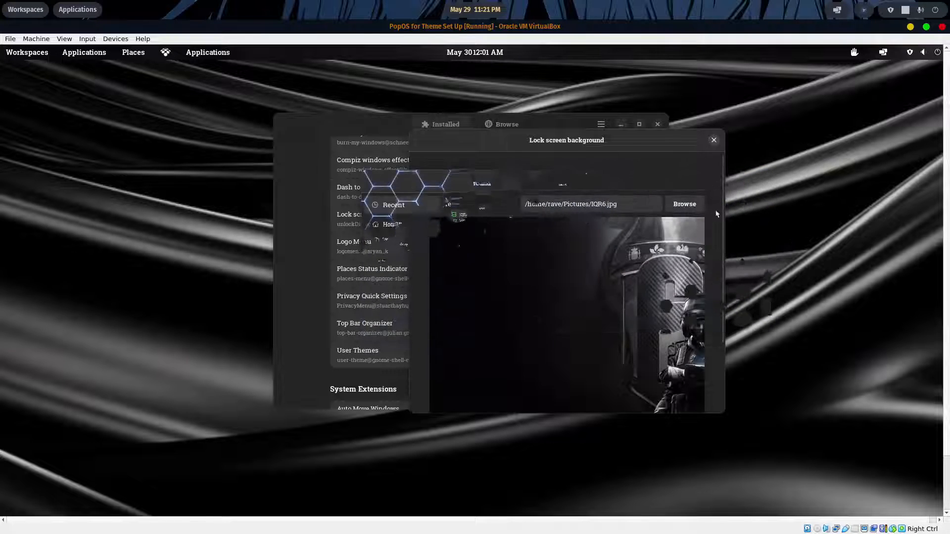
click(714, 141)
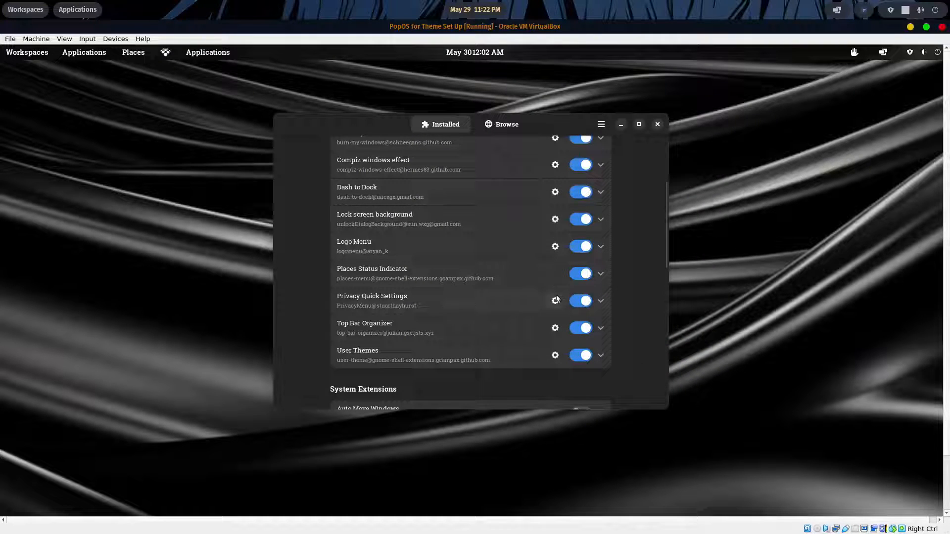
In the Top Bar Organizer settings, move places-menu directly after cosmic_workspaces in the Left Top Bar Box.
click(554, 329)
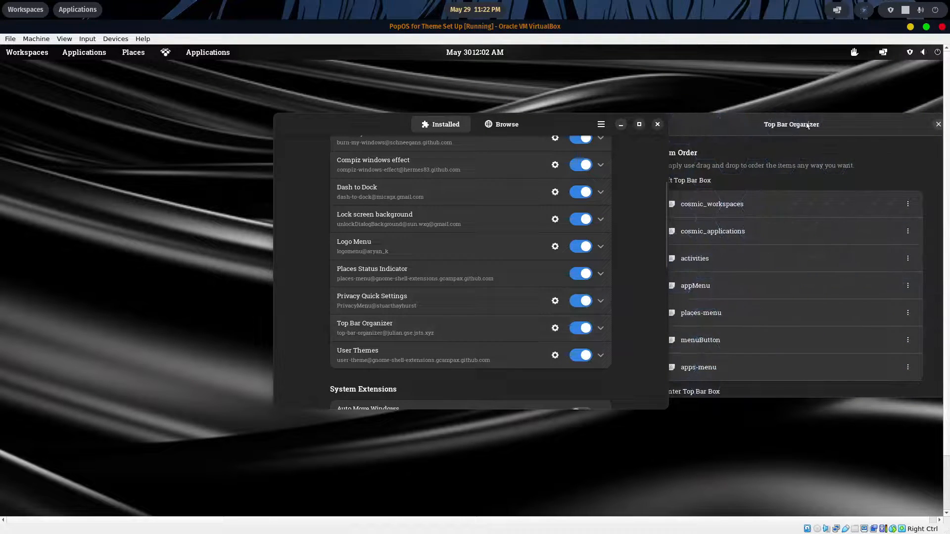
drag(703, 132, 526, 124)
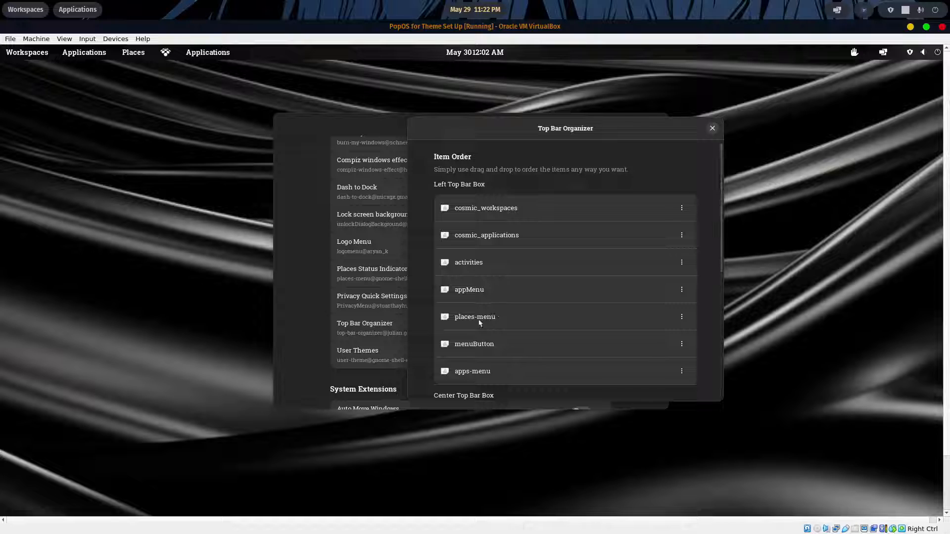
drag(480, 320, 478, 207)
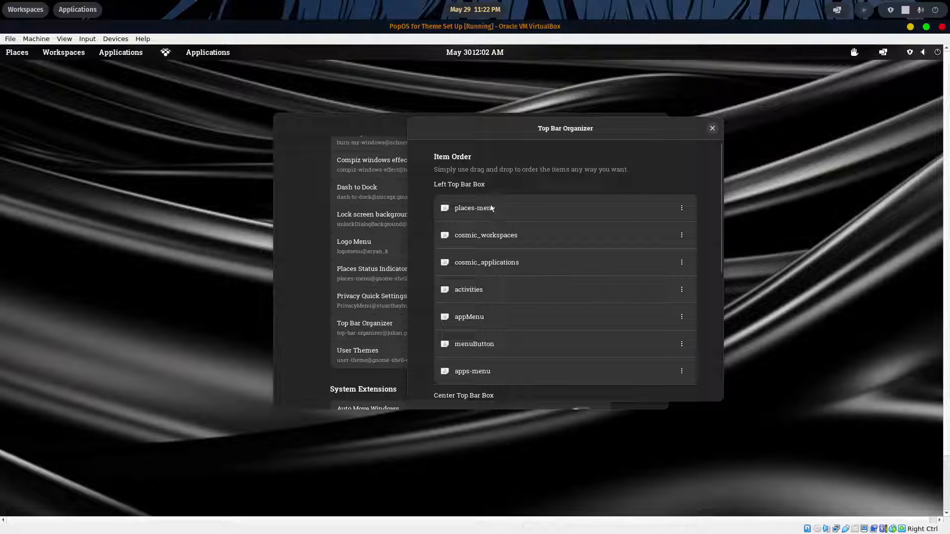
drag(486, 210, 486, 250)
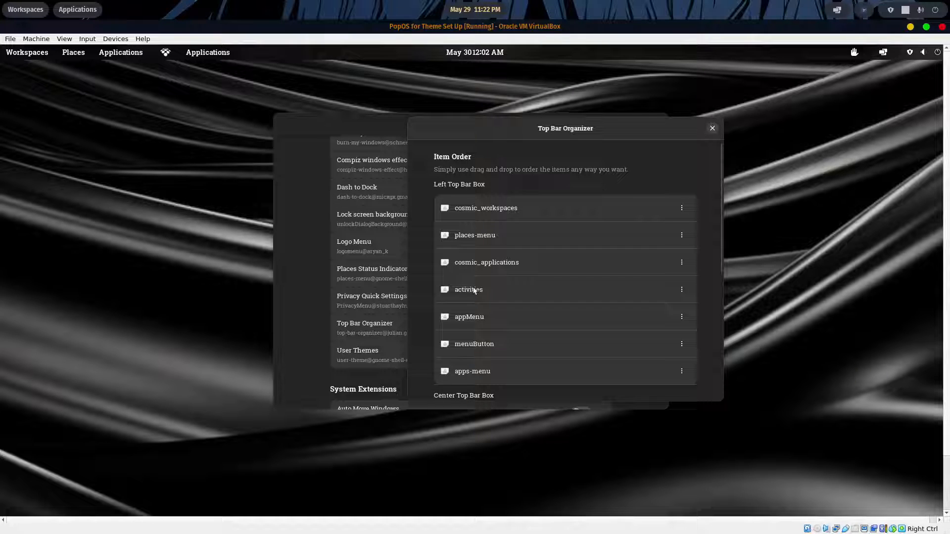
Move activities and then menuButton directly below cosmic_workspaces in the Left Top Bar Box, and close the organizer.
drag(474, 291, 475, 221)
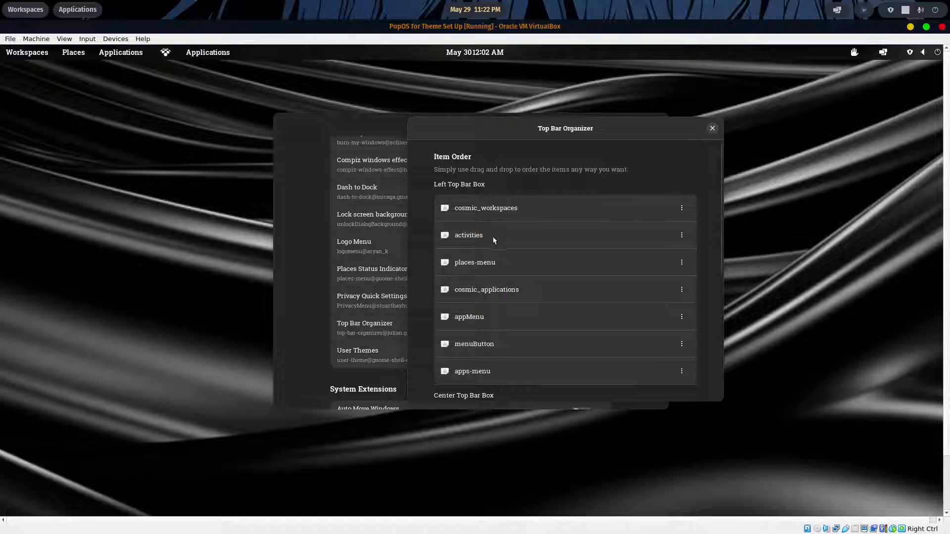
scroll(497, 309, down, 1)
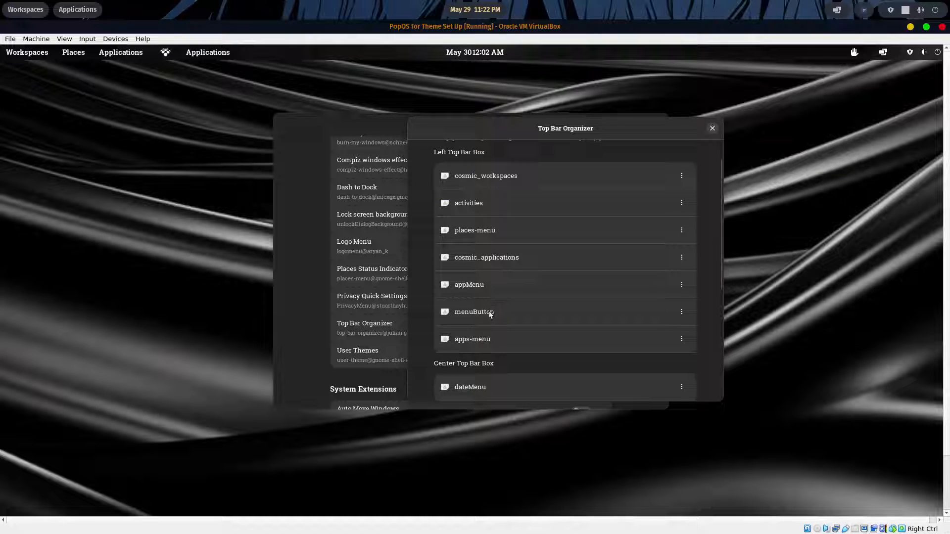
drag(490, 315, 484, 198)
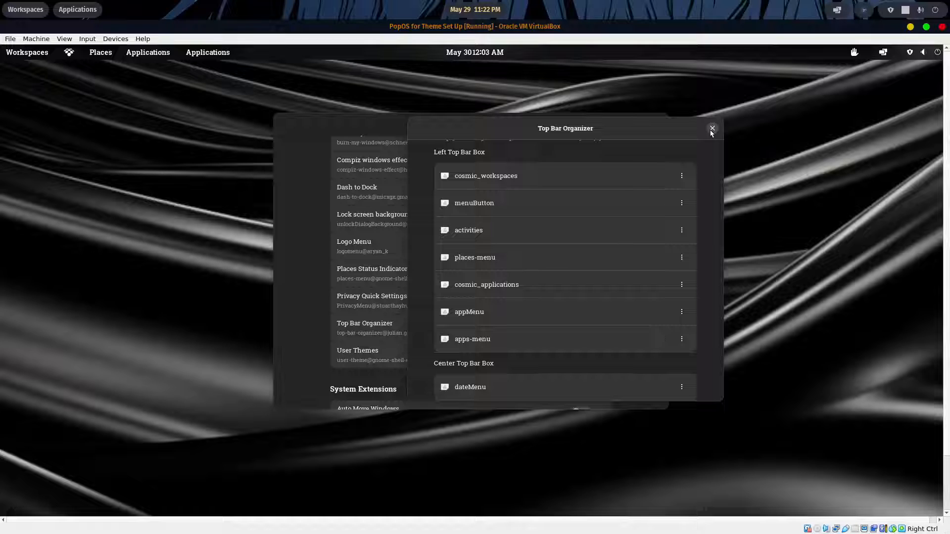
key(Escape)
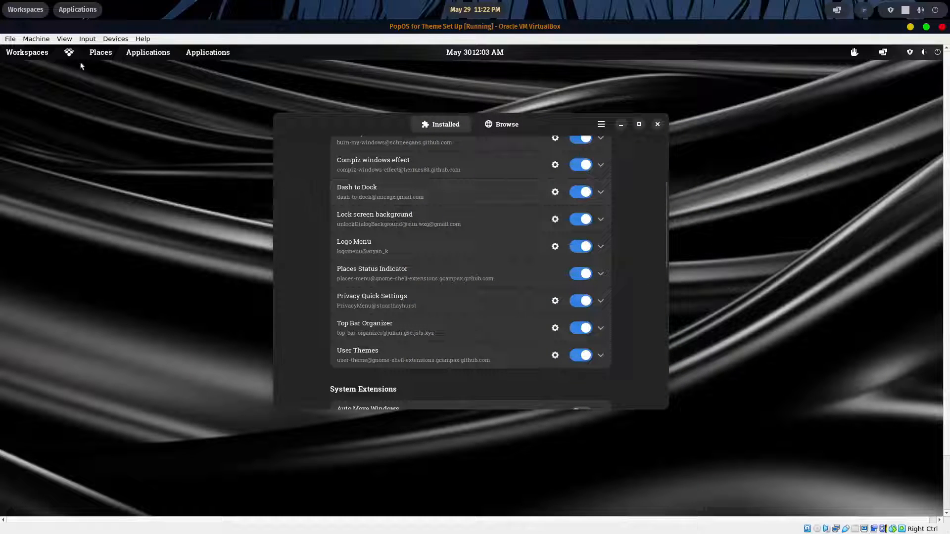
Check the logo menu in the top bar and open About My System from it.
click(65, 56)
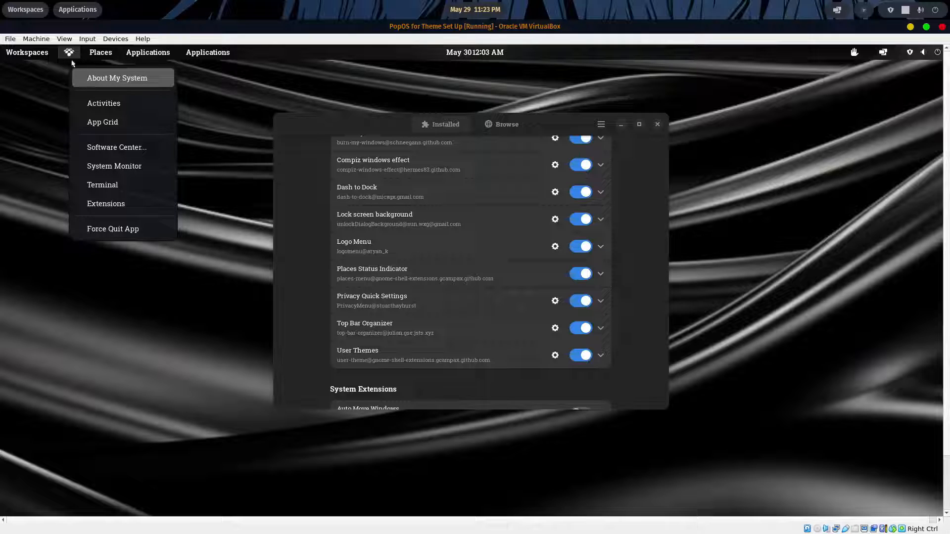
click(69, 53)
click(69, 54)
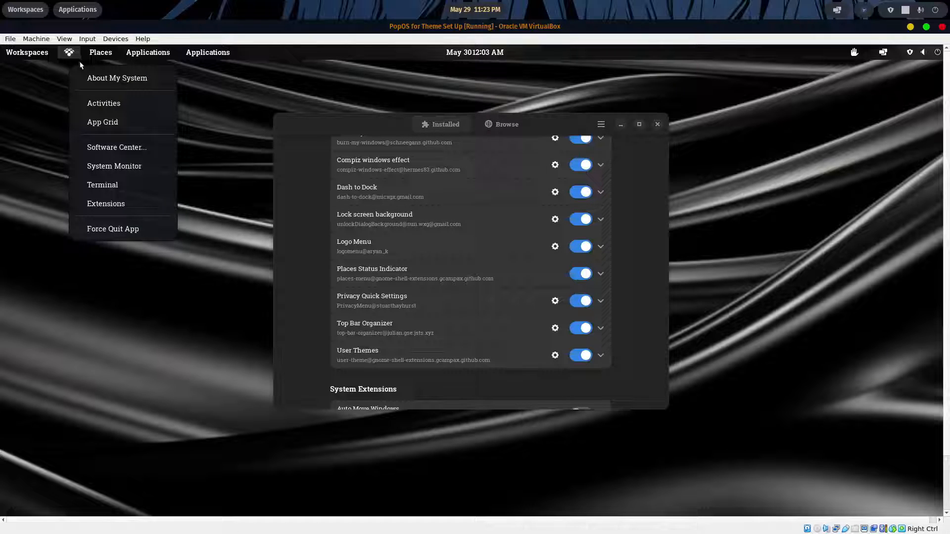
click(111, 86)
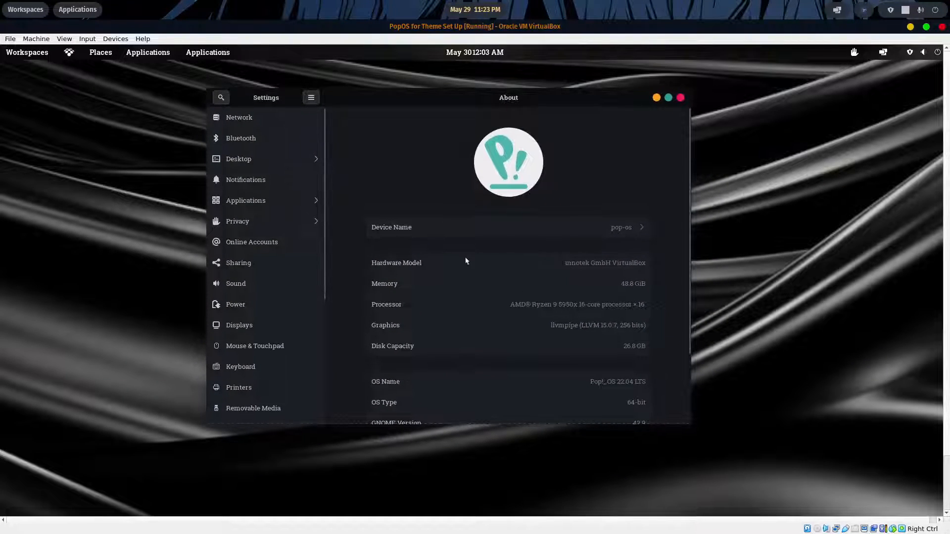
Close the About settings window and look through the logo and Places menus in the top bar.
click(681, 98)
click(71, 53)
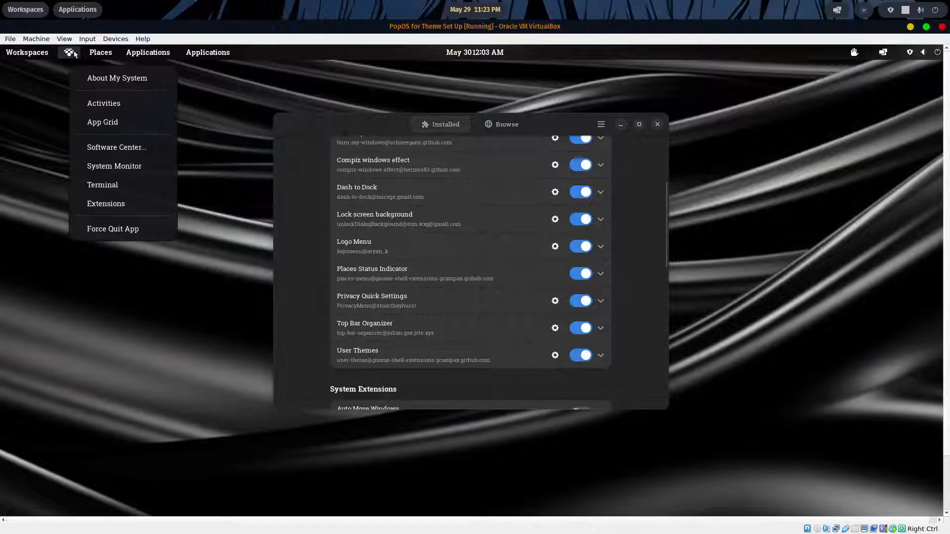
mouse_move(98, 52)
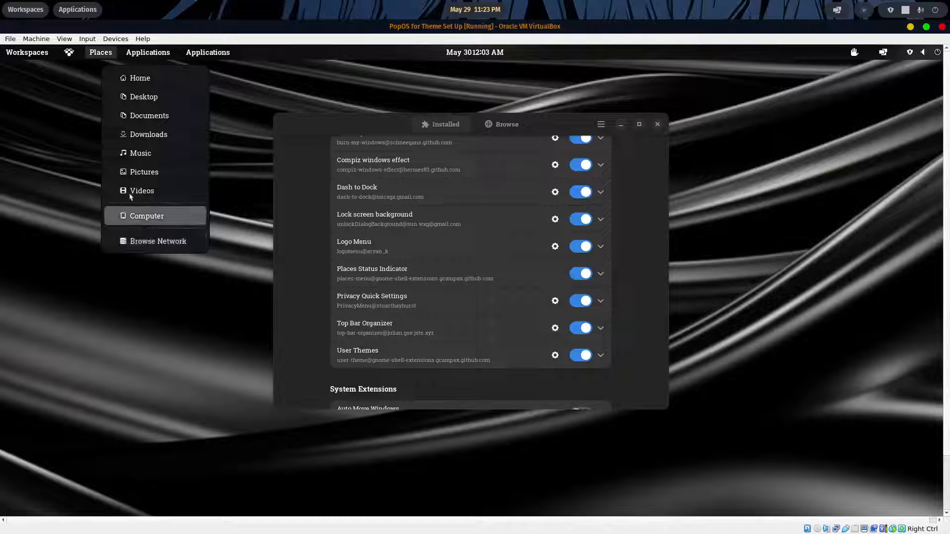
Look through the application library and the categories of the second Applications menu in the top bar.
click(139, 52)
click(139, 53)
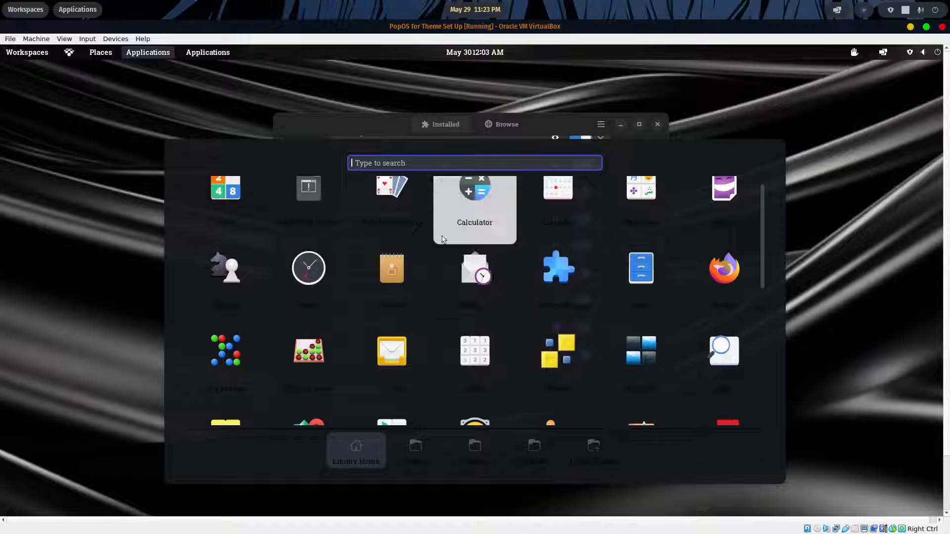
scroll(369, 297, down, 2)
scroll(297, 223, up, 3)
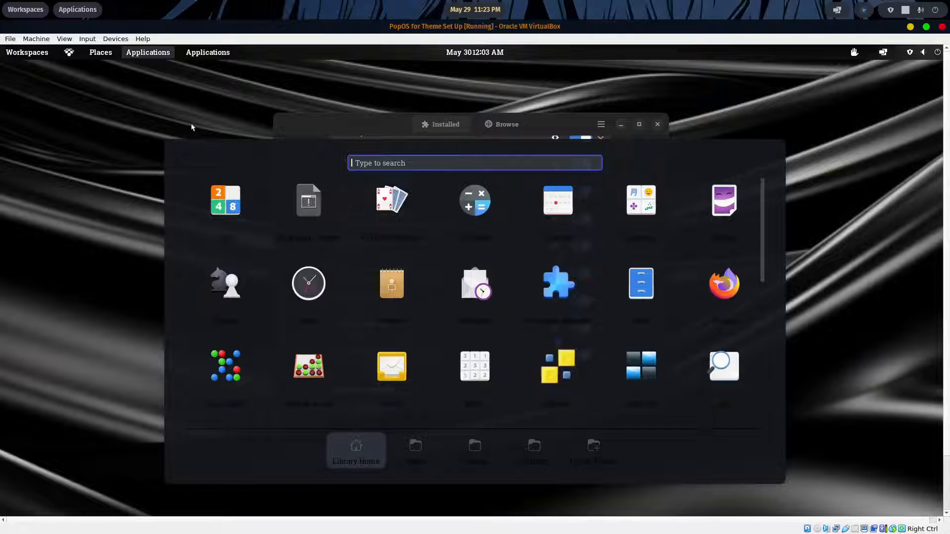
click(148, 56)
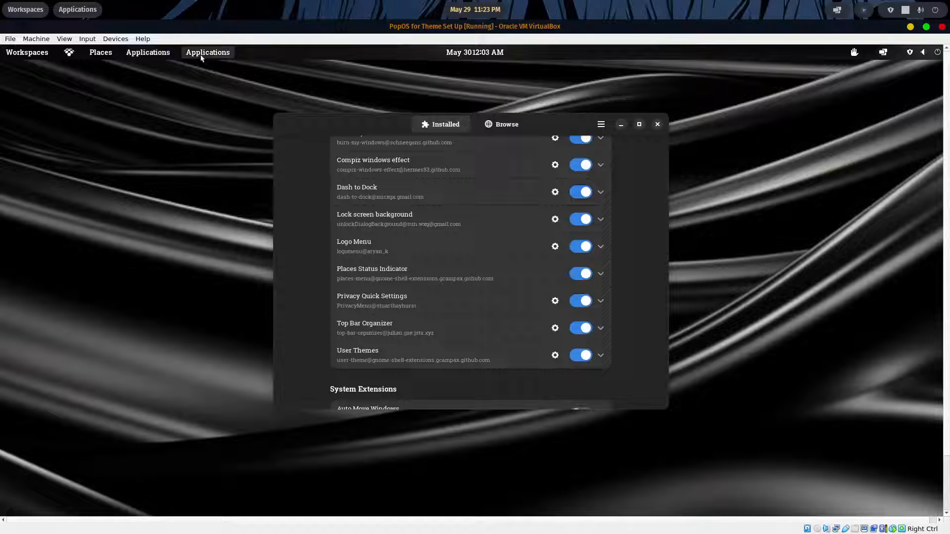
click(200, 58)
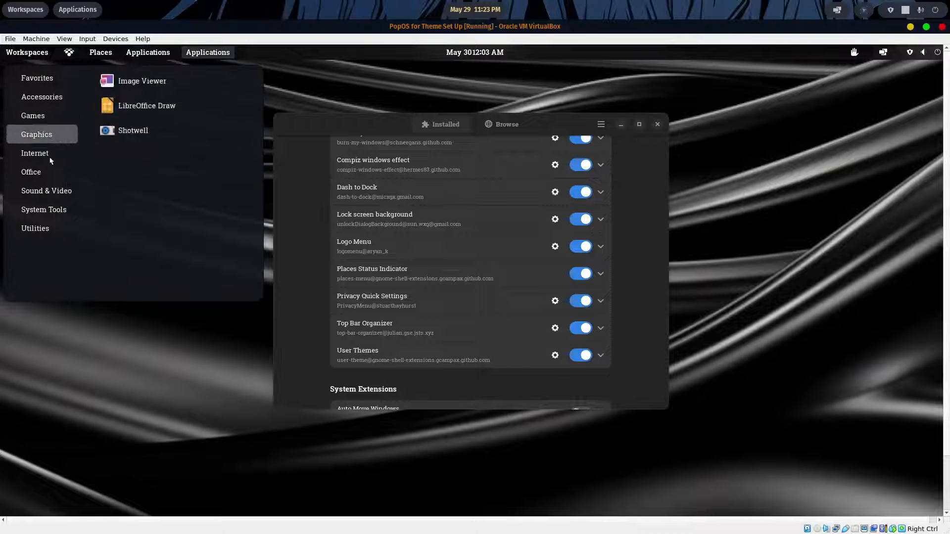
mouse_move(40, 95)
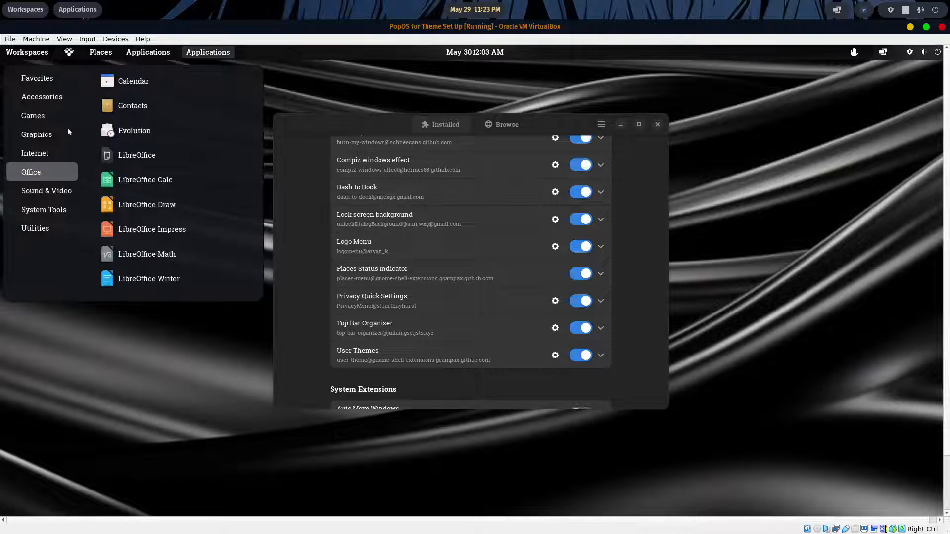
click(275, 59)
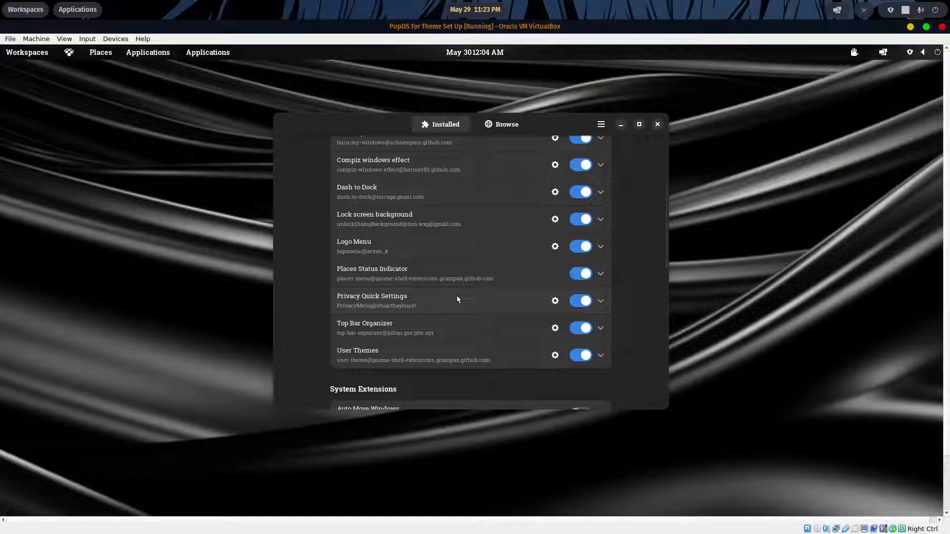
Set the Logo Menu extension's icon to the coloured Tux penguin and close its settings.
click(556, 247)
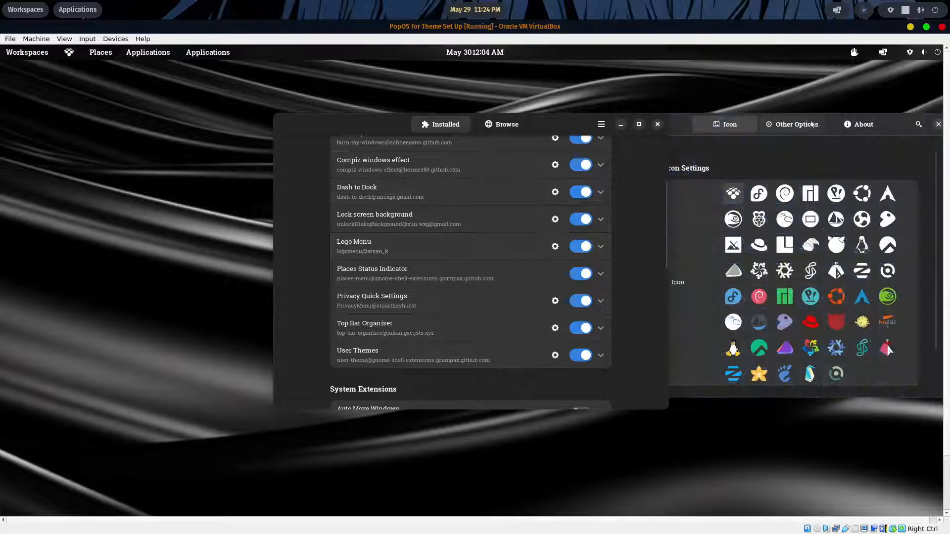
drag(812, 124, 468, 113)
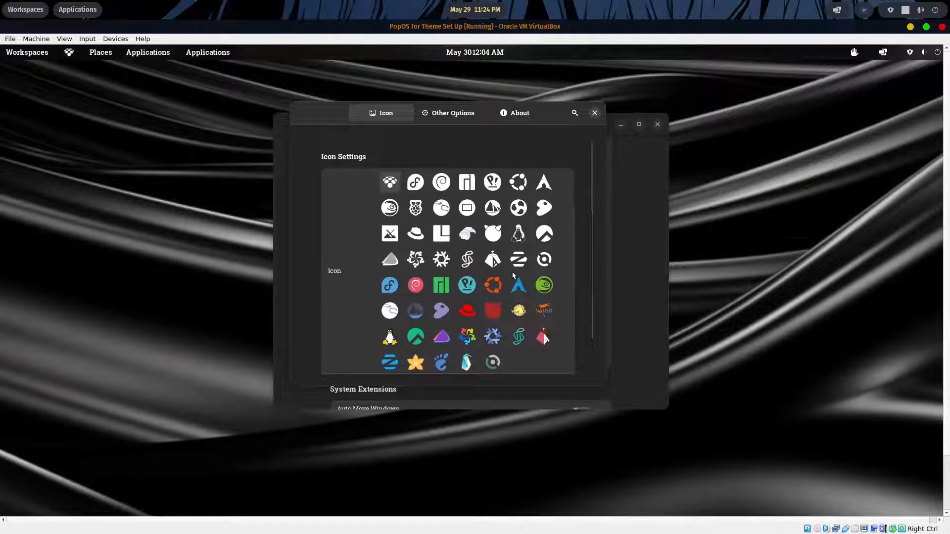
click(462, 288)
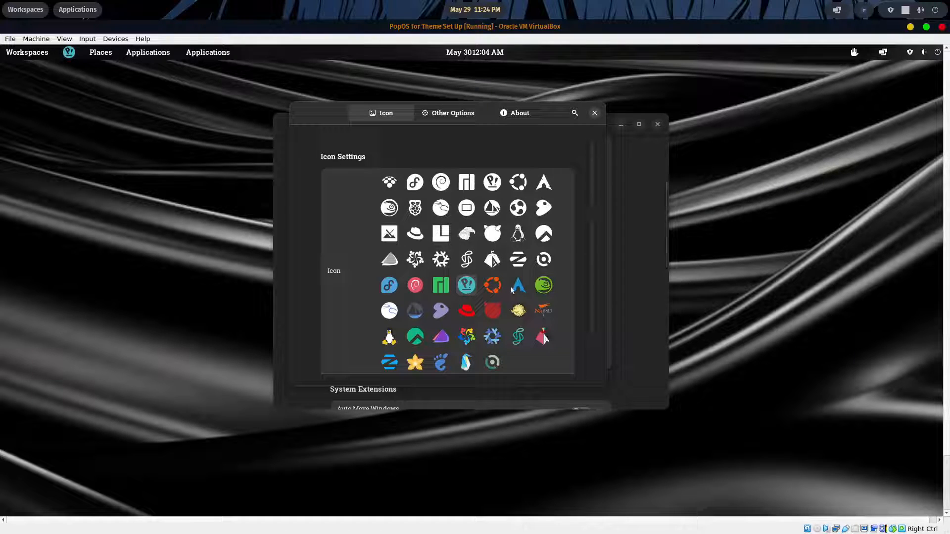
scroll(523, 275, down, 2)
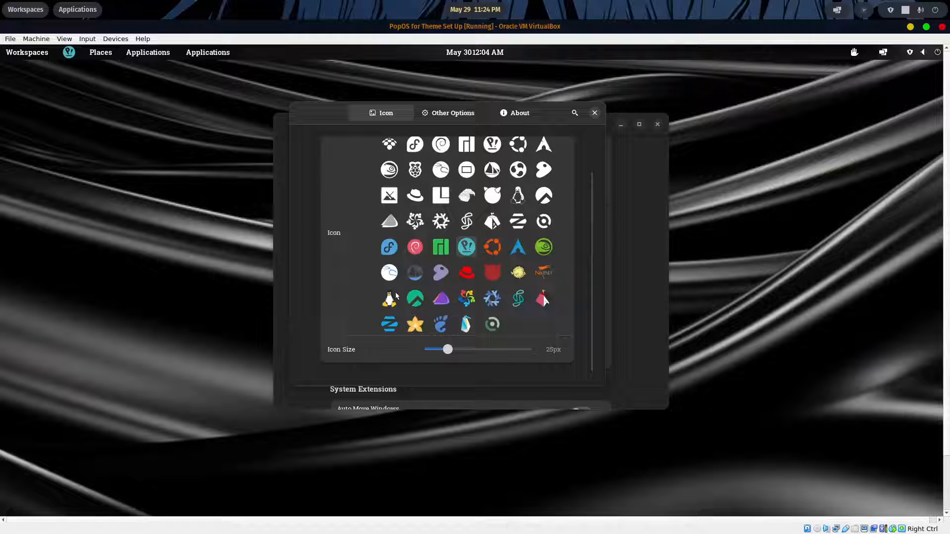
click(396, 297)
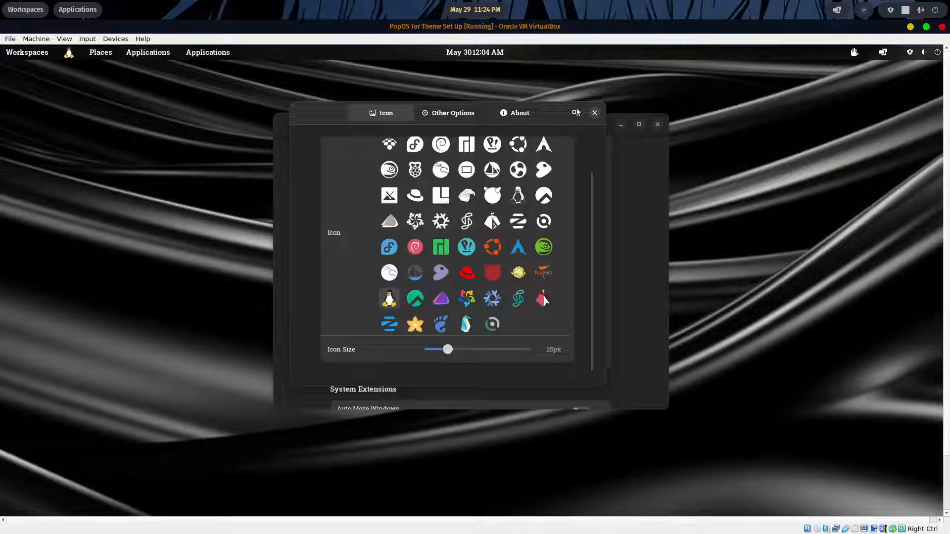
click(595, 113)
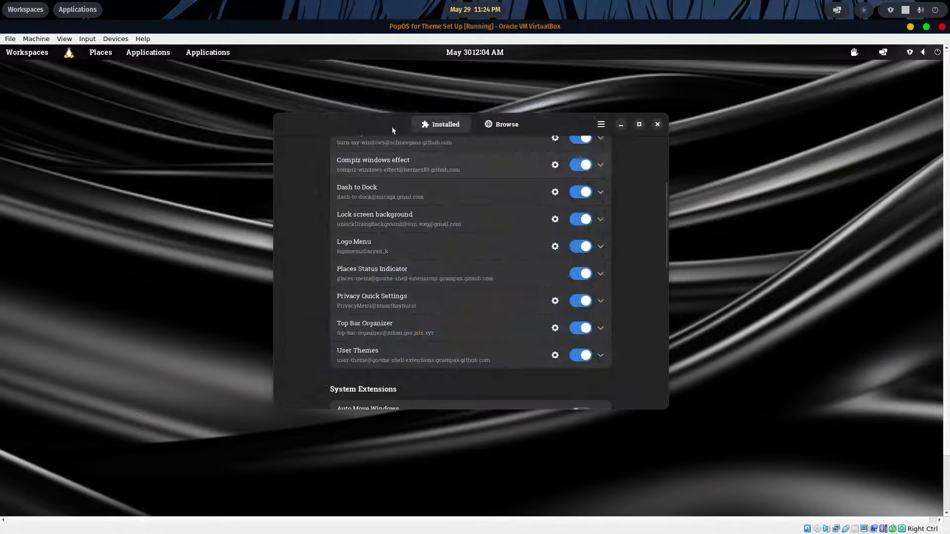
Check the calendar and notifications panel, the Privacy Settings menu and the system menu in the top bar.
click(474, 55)
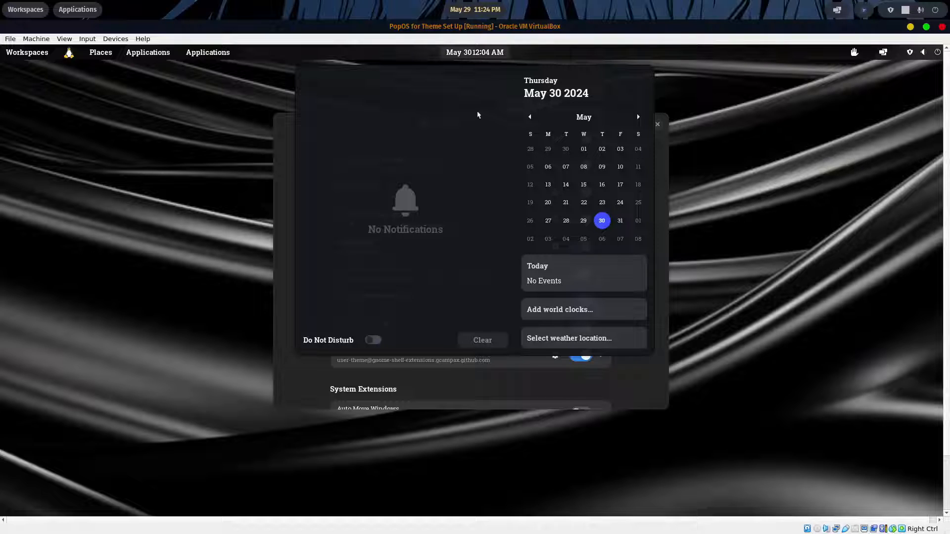
click(695, 127)
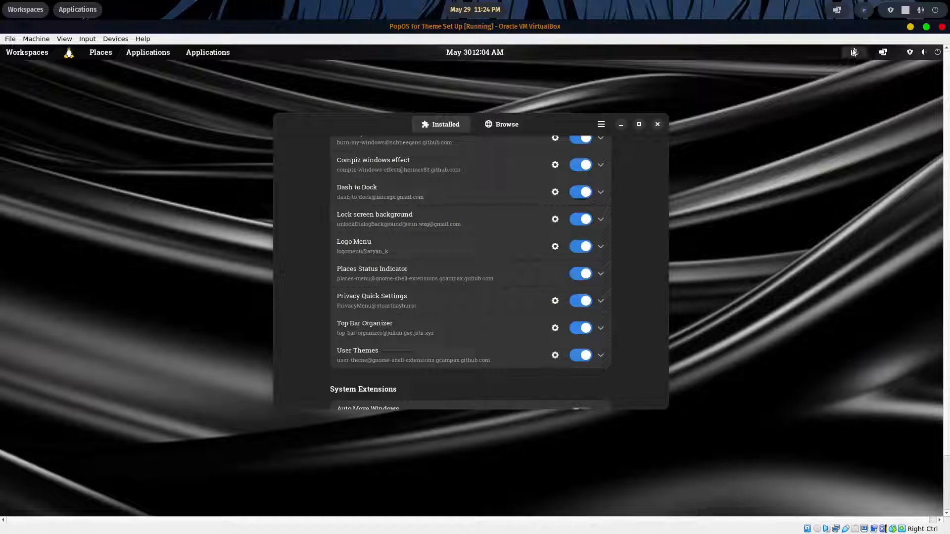
click(854, 53)
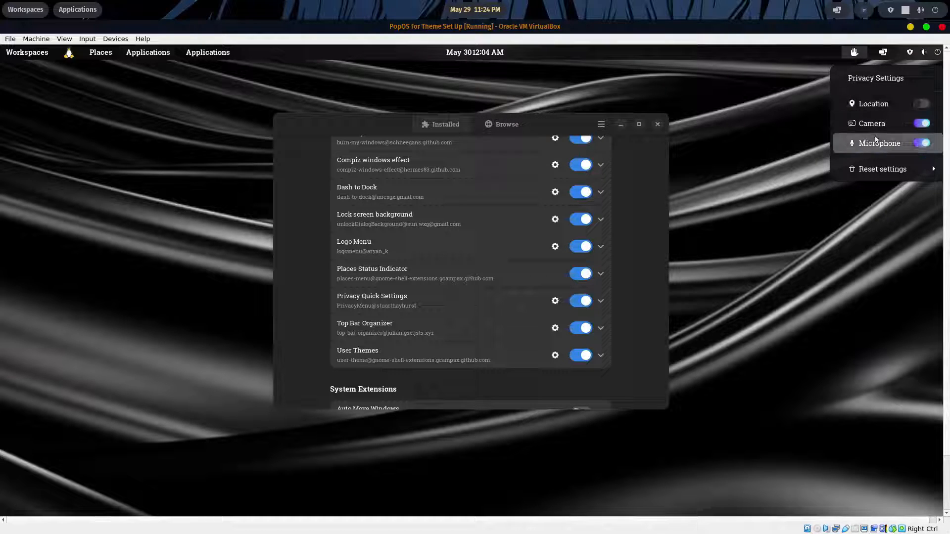
click(779, 110)
click(909, 58)
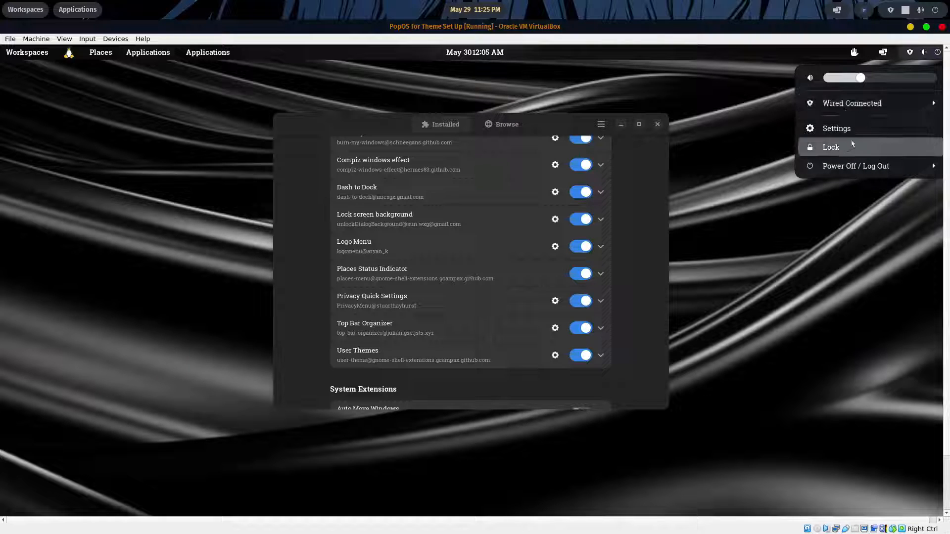
click(759, 105)
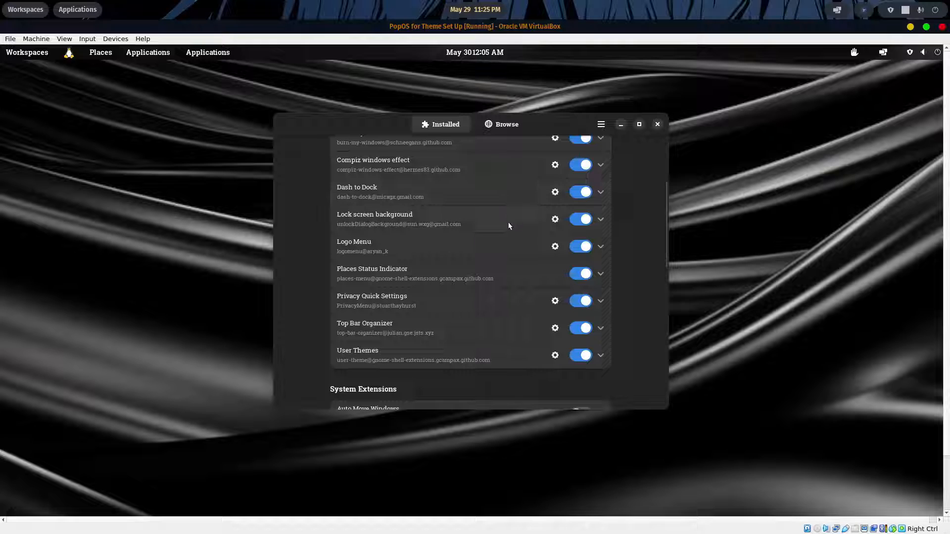
Review the list of installed extensions and close the extension manager window.
scroll(510, 223, down, 1)
scroll(512, 223, up, 3)
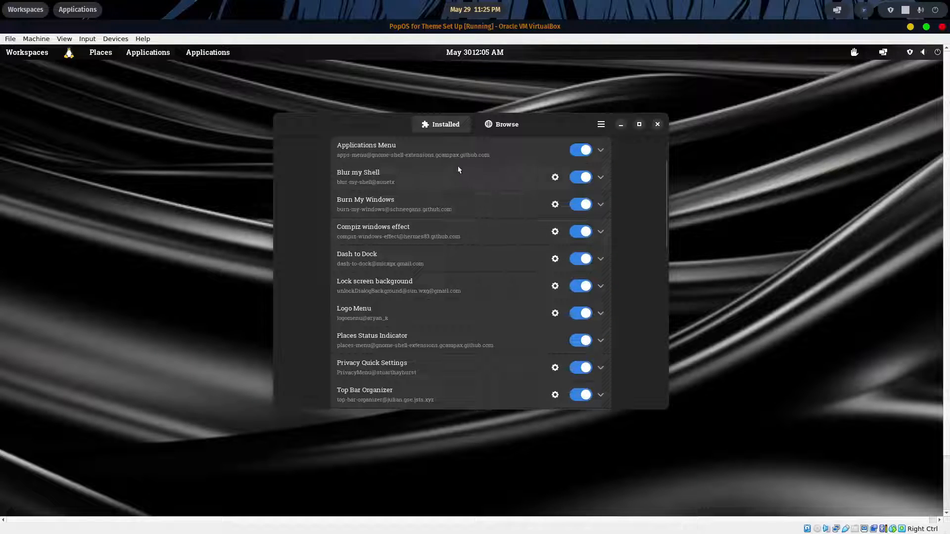
click(658, 126)
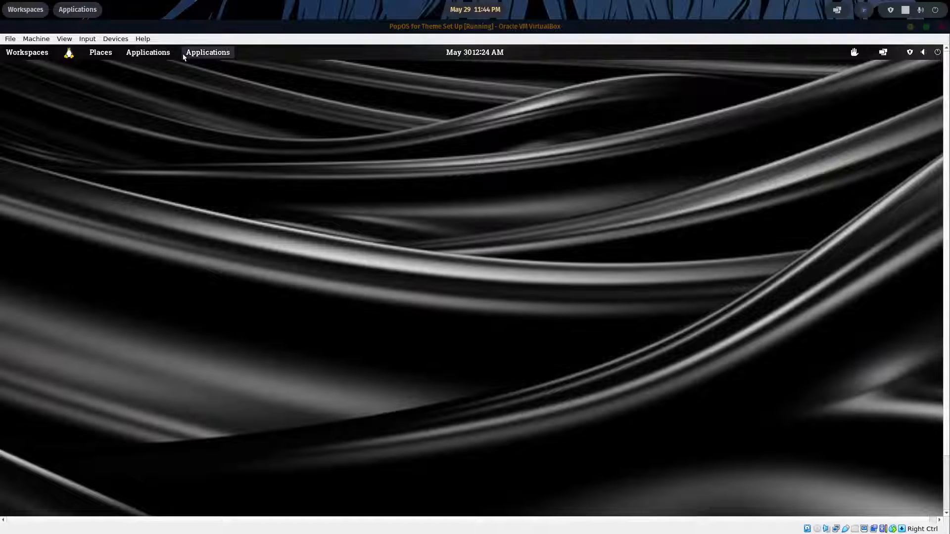
Turn off Show Applications Button for the top bar in the system's Desktop Options and close Settings.
click(67, 57)
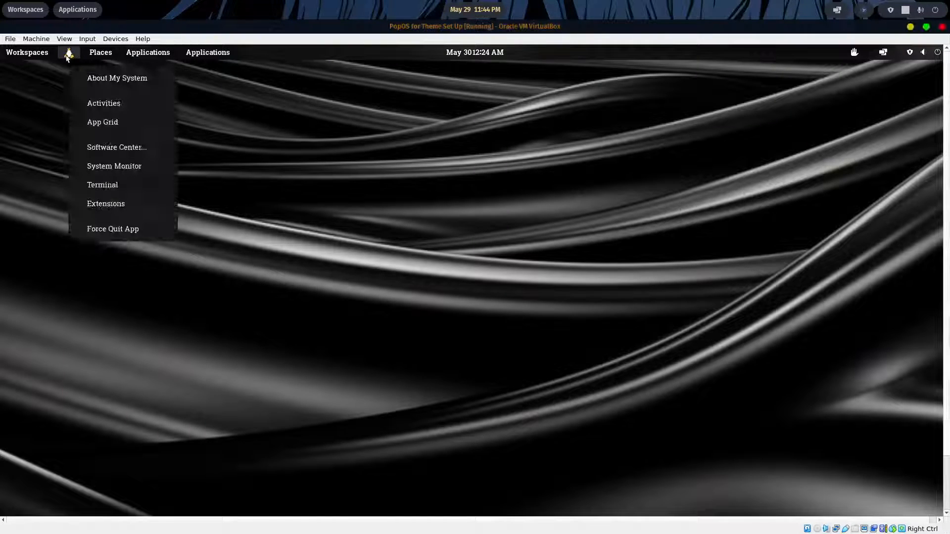
click(117, 76)
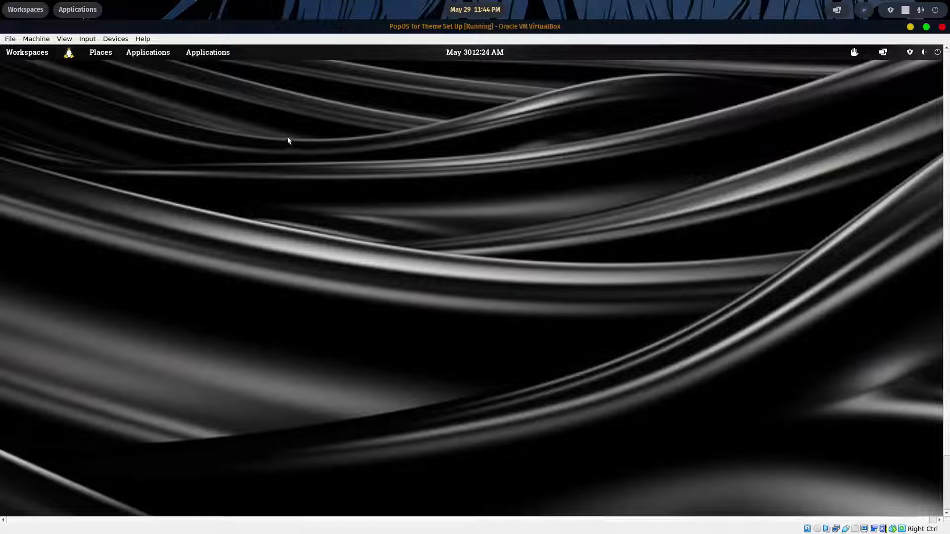
drag(474, 164, 476, 111)
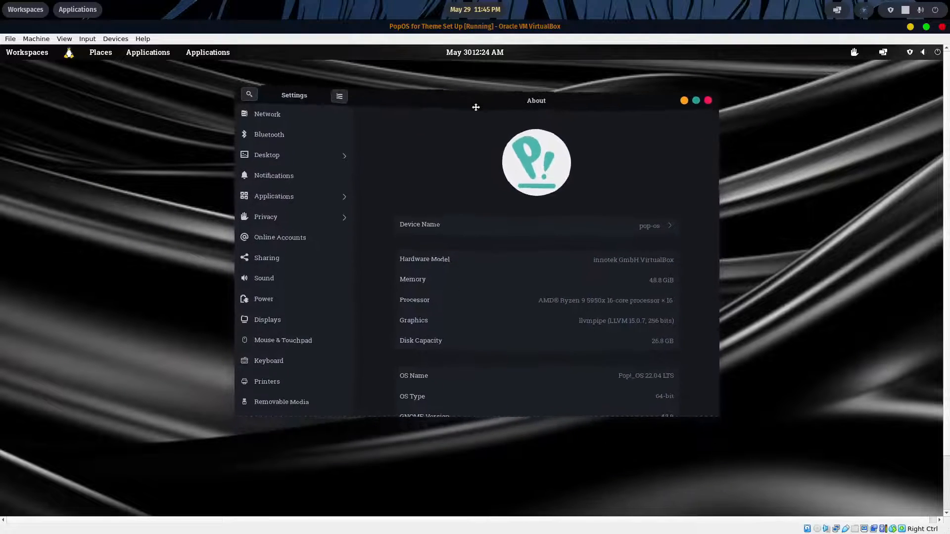
click(282, 173)
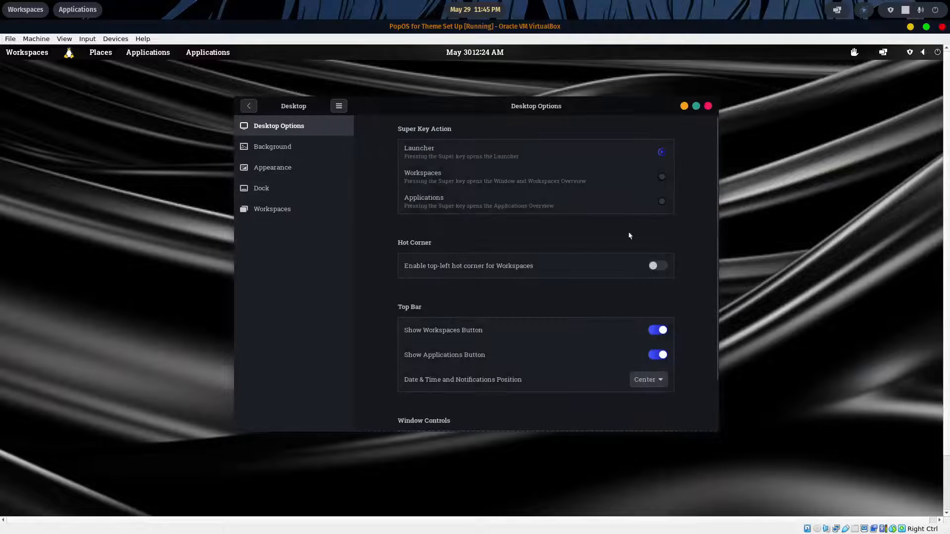
scroll(723, 251, down, 3)
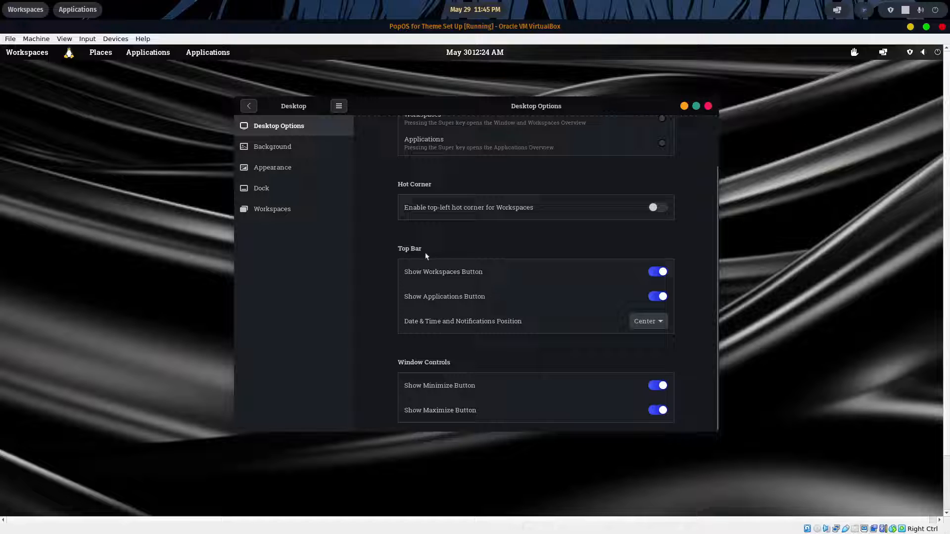
click(653, 297)
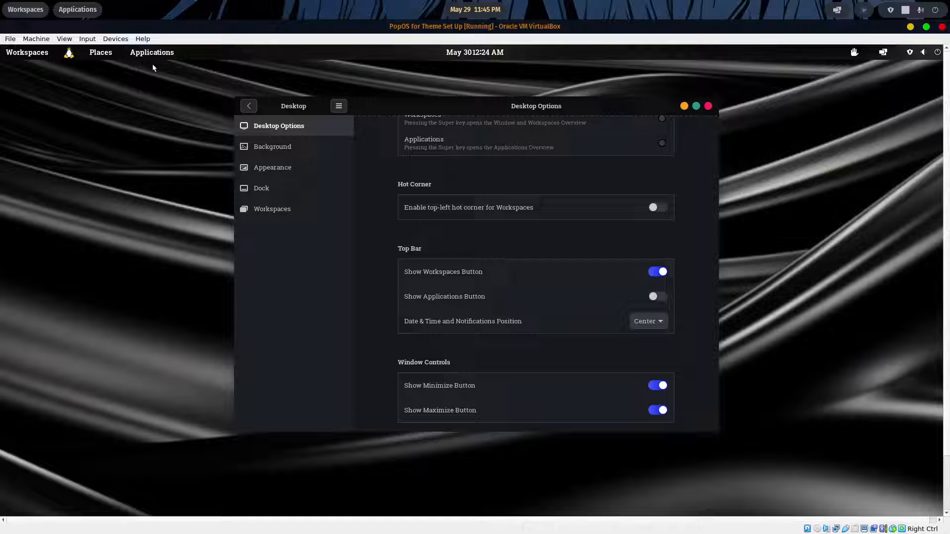
click(708, 106)
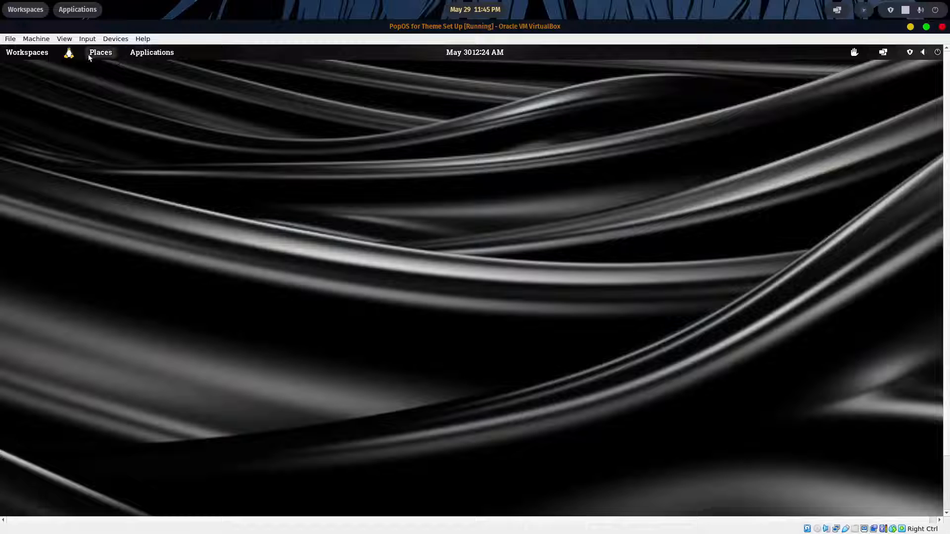
Check the logo menu, the Places menu and the categories of the remaining Applications menu.
click(69, 53)
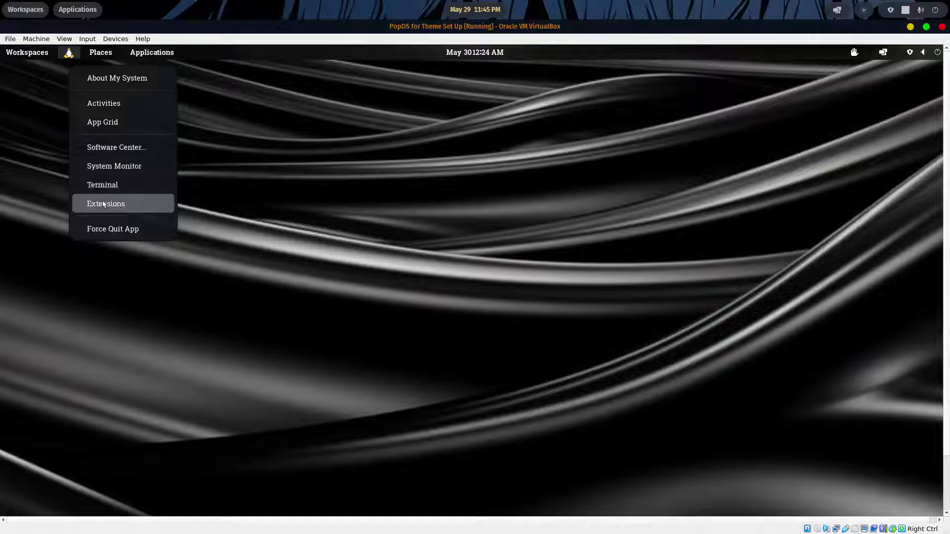
click(100, 52)
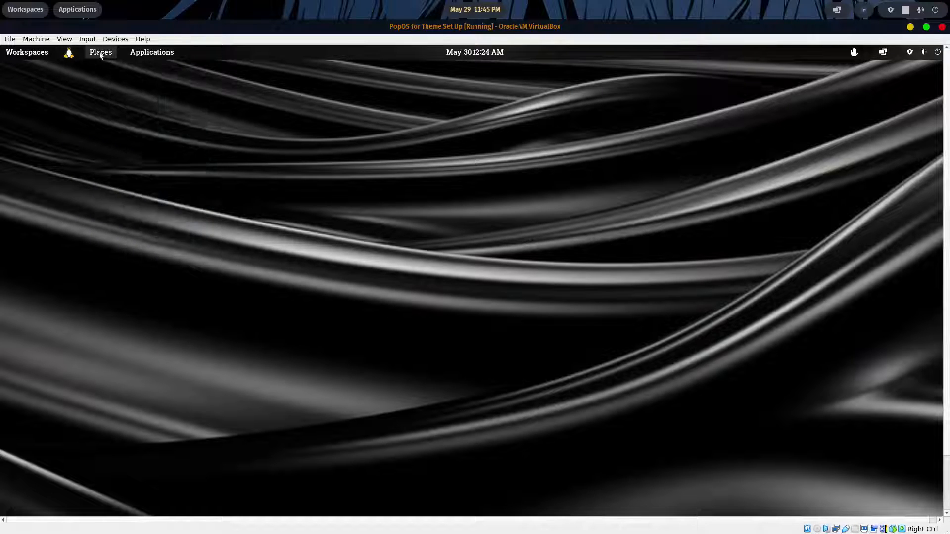
click(101, 52)
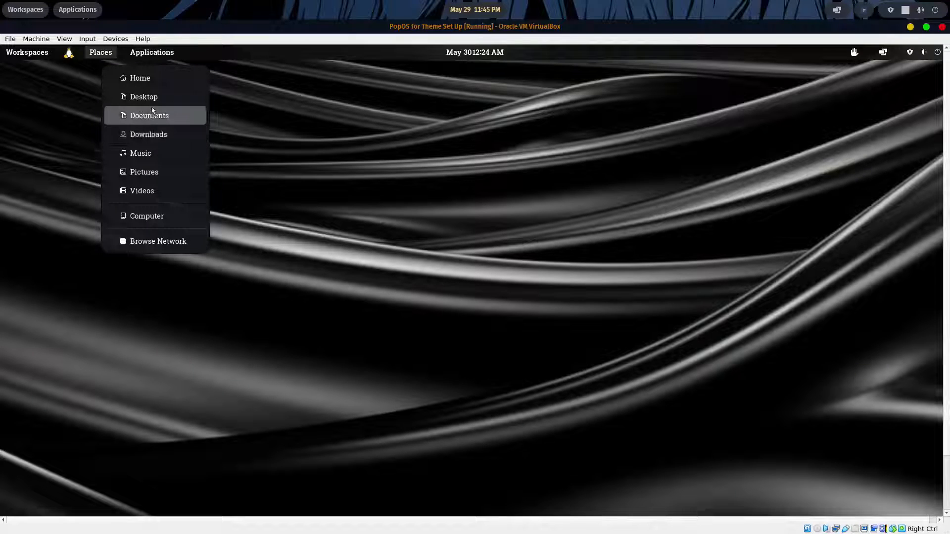
mouse_move(145, 53)
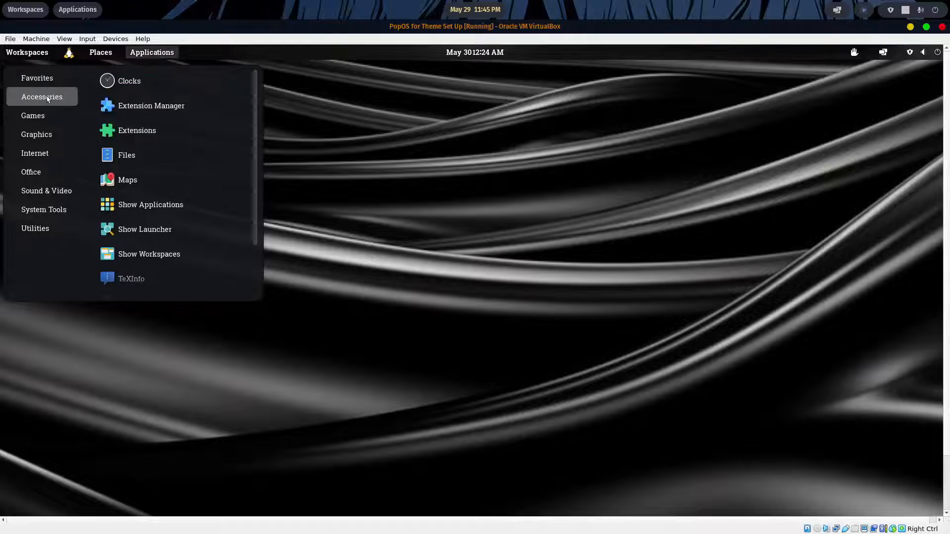
mouse_move(46, 120)
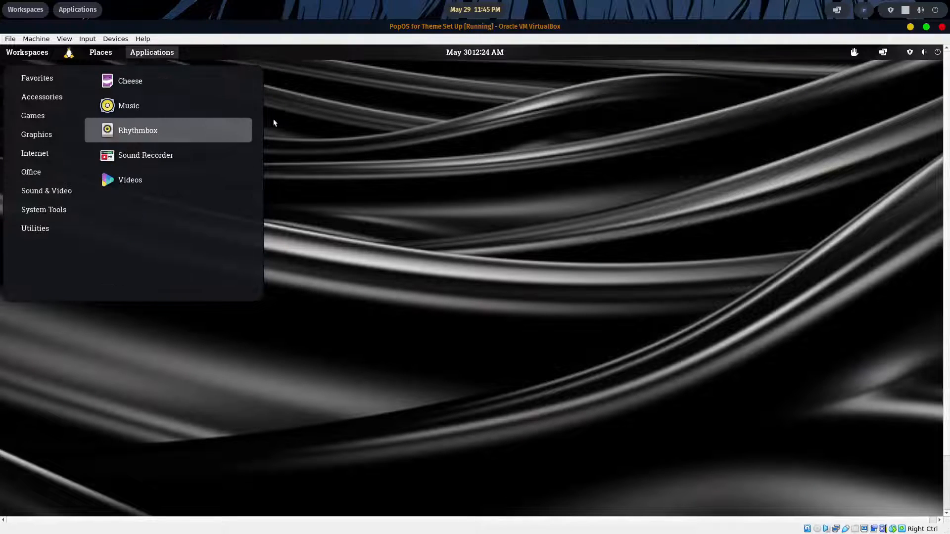
click(294, 127)
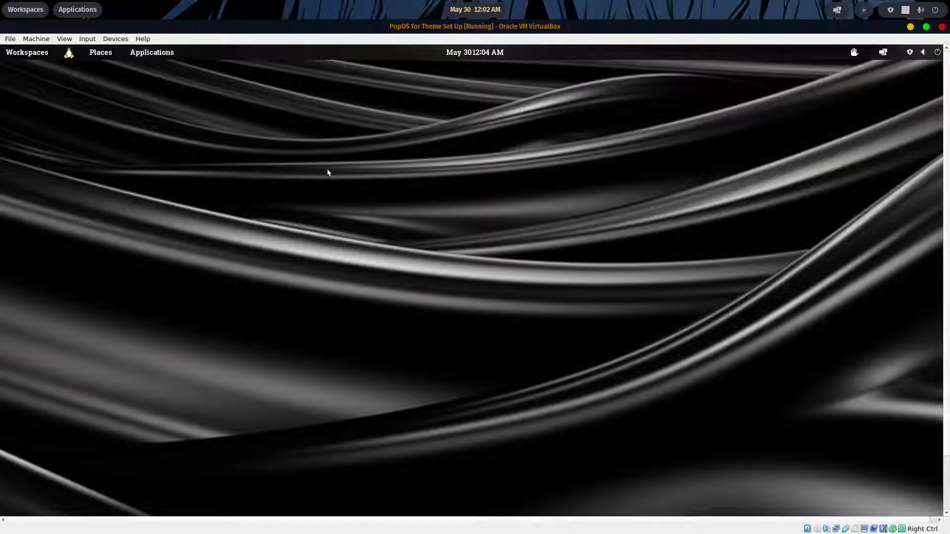
Check the workspaces overview and return to the desktop.
click(27, 52)
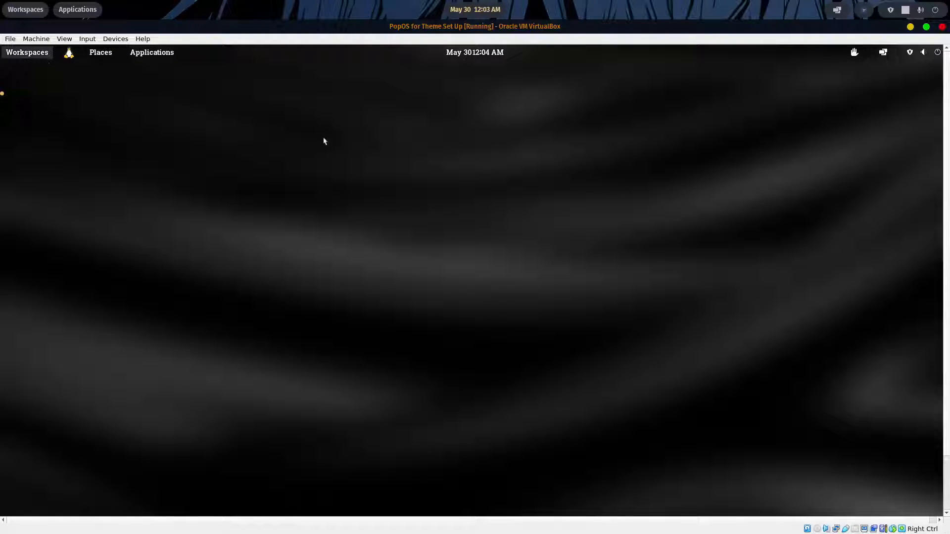
click(22, 55)
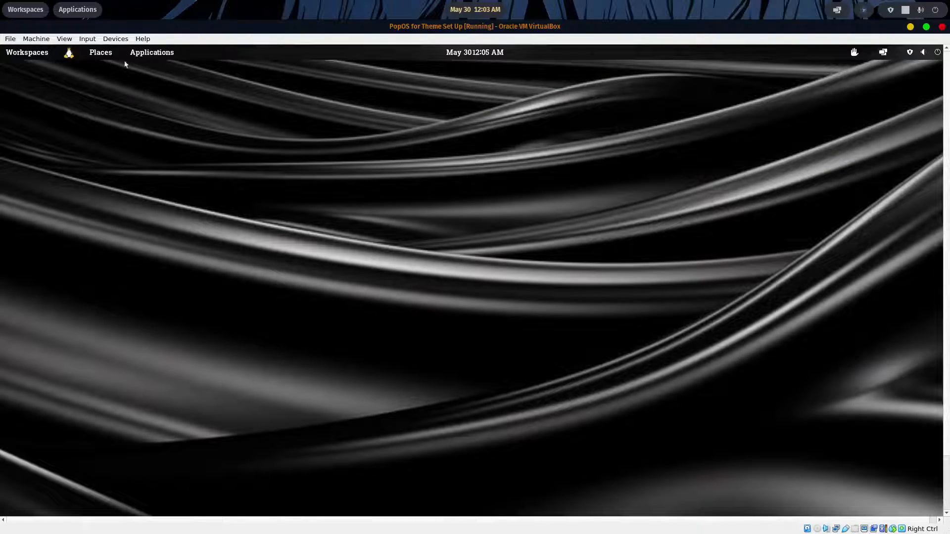
Turn off Enable Dock in the system's Desktop settings and close Settings.
click(71, 54)
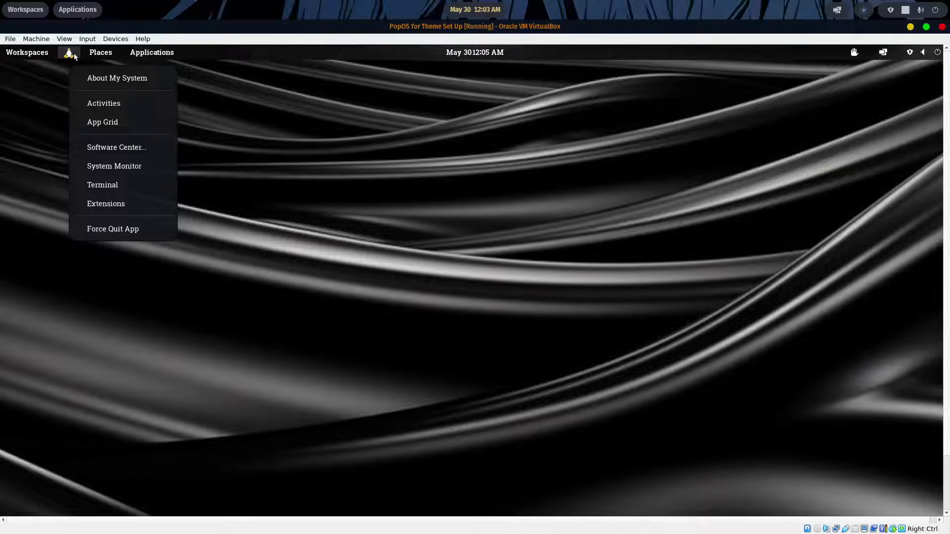
click(100, 79)
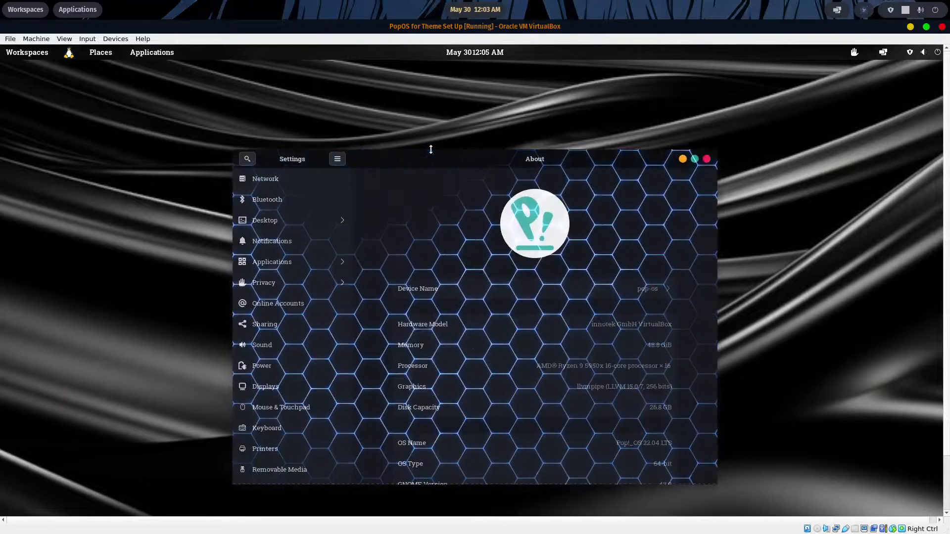
drag(433, 152, 434, 80)
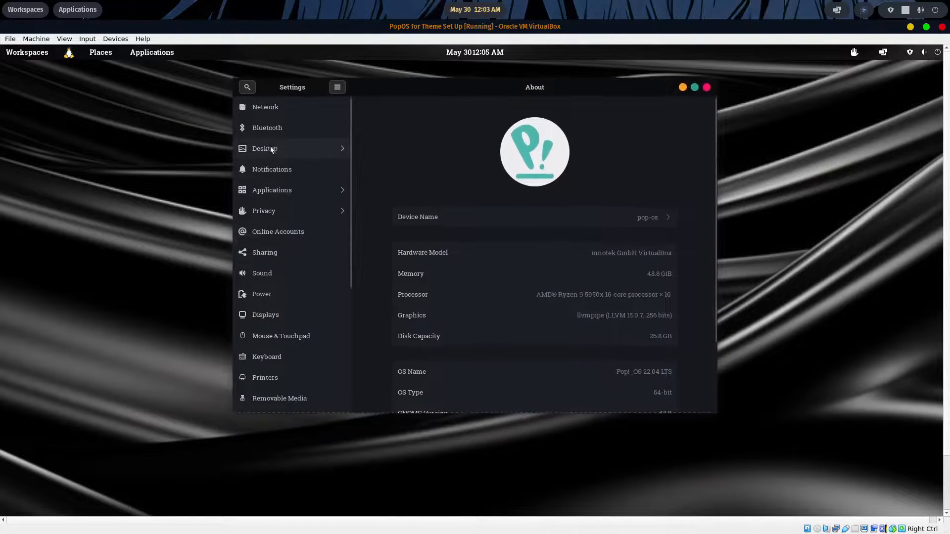
click(272, 149)
click(275, 174)
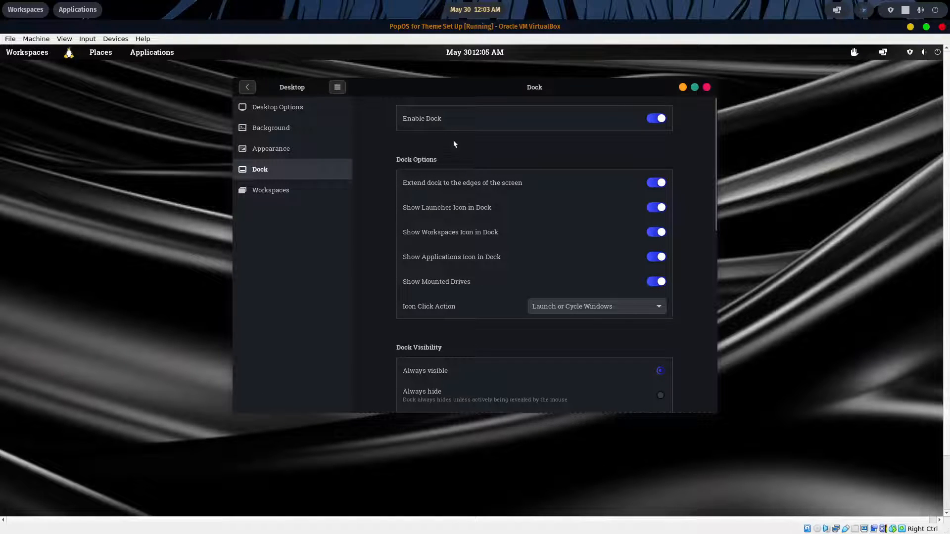
click(652, 121)
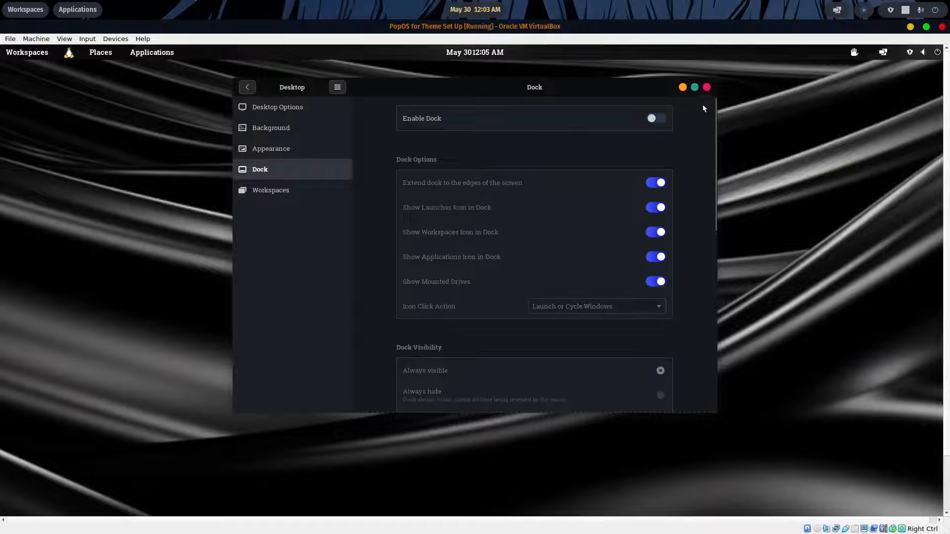
click(707, 87)
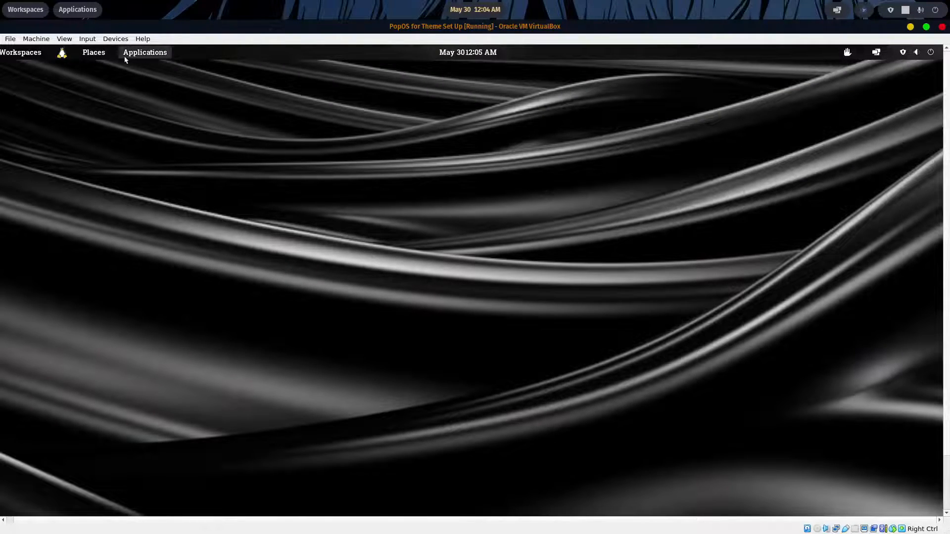
Turn off Show Workspaces Button for the top bar in the system's Desktop Options and close Settings.
click(69, 57)
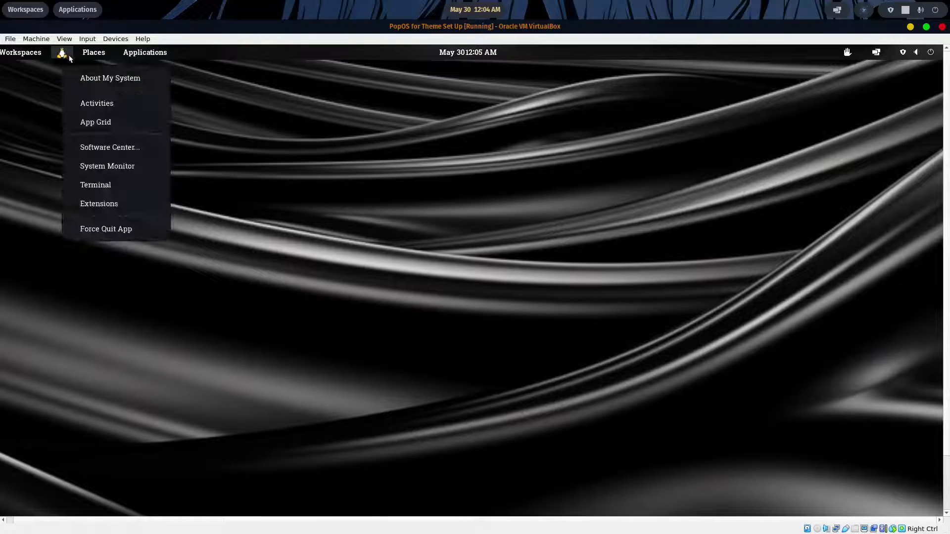
click(95, 85)
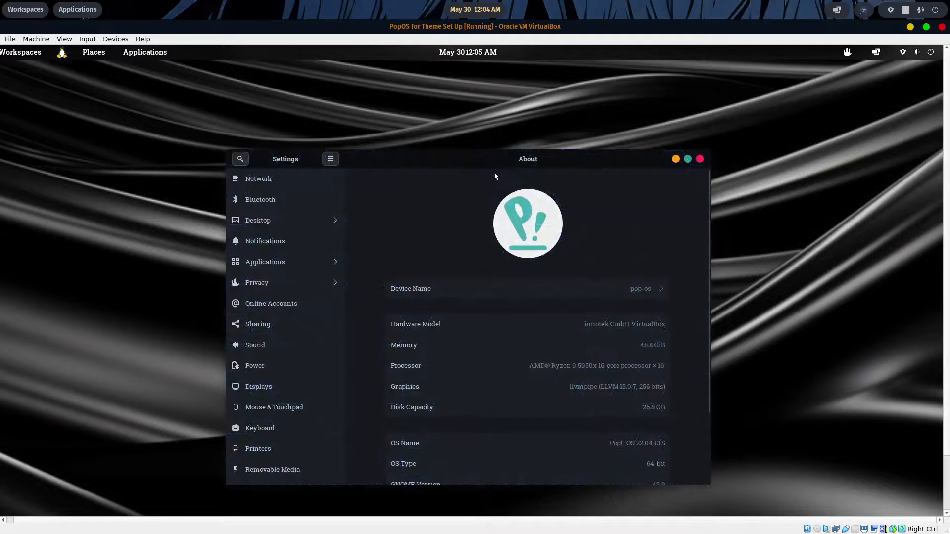
drag(414, 159, 431, 98)
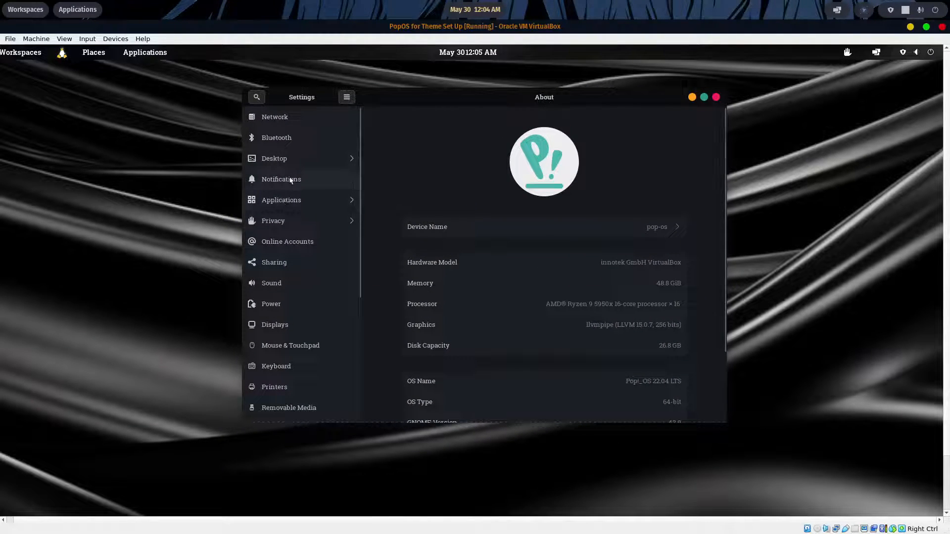
click(278, 160)
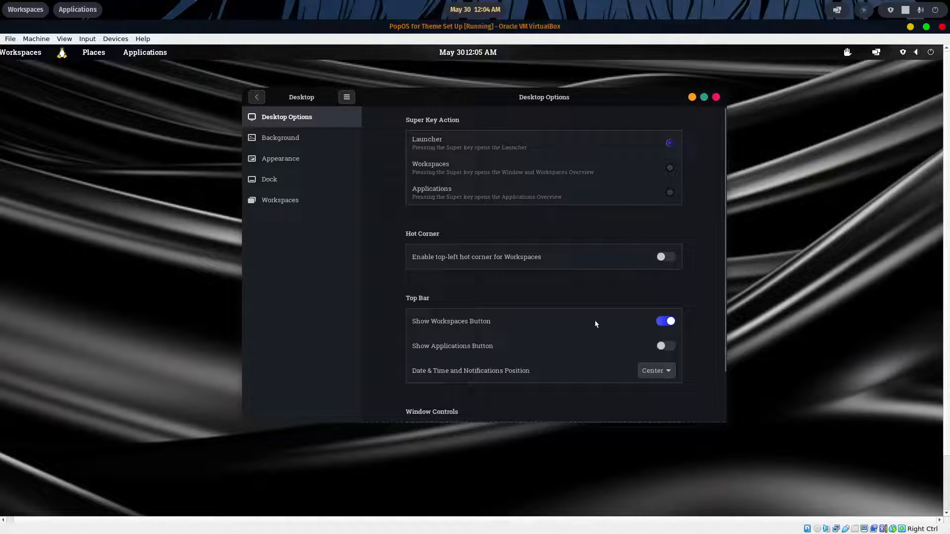
click(662, 322)
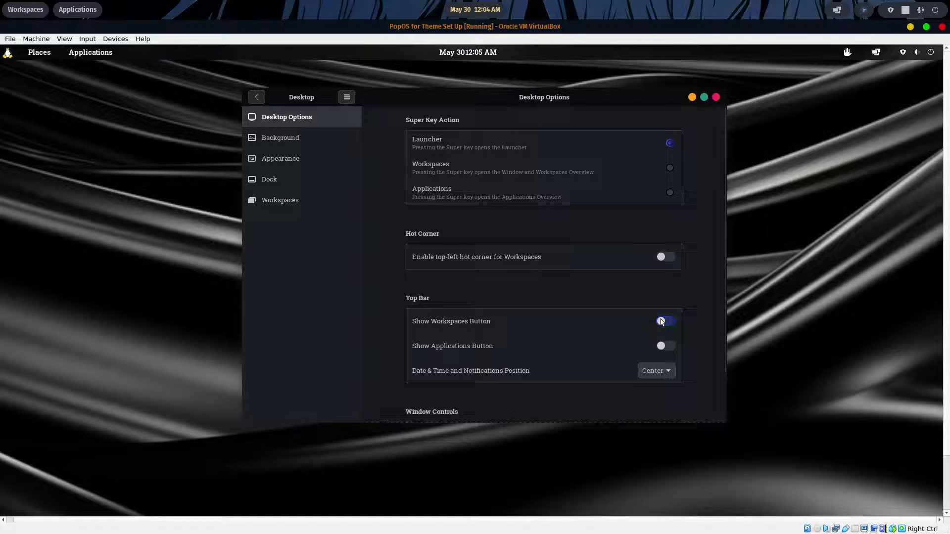
click(716, 98)
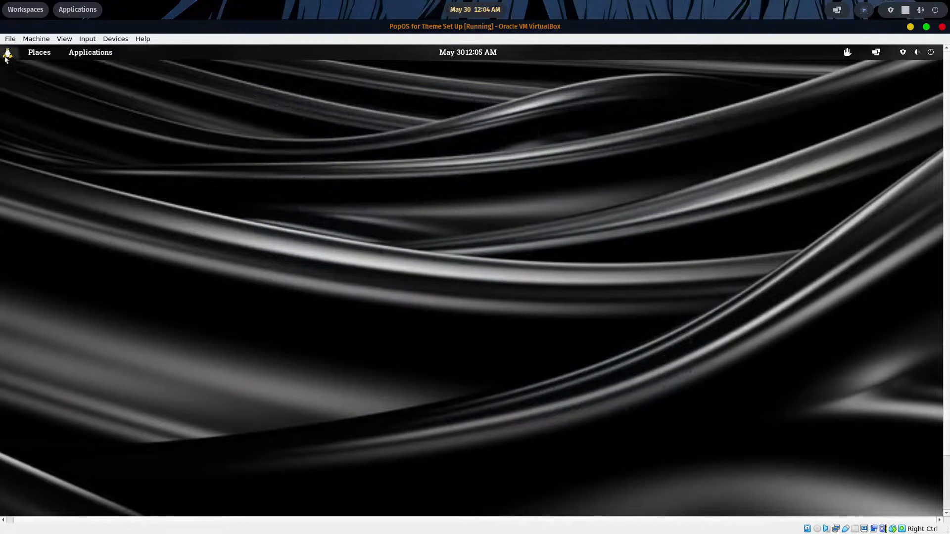
Check the logo and Places menus in the shortened top bar and close them.
click(6, 56)
mouse_move(88, 51)
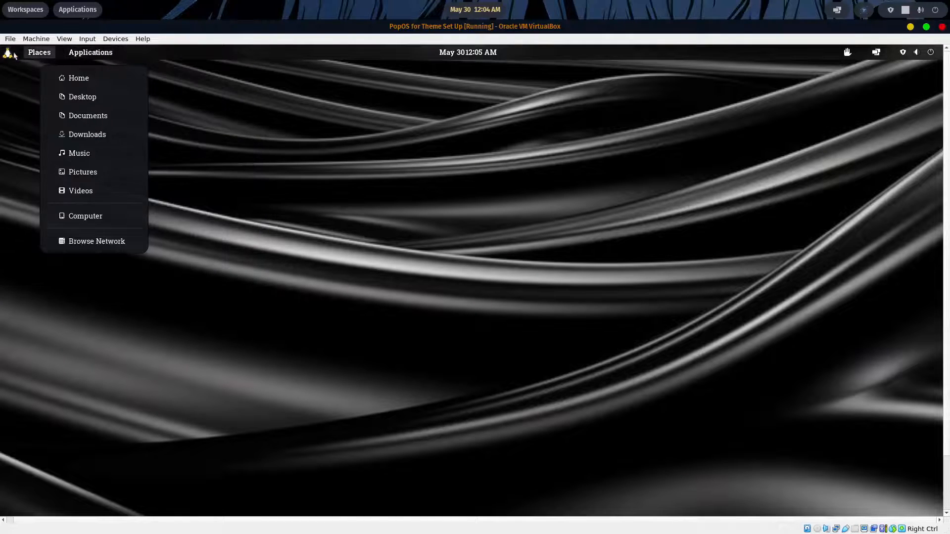
click(272, 139)
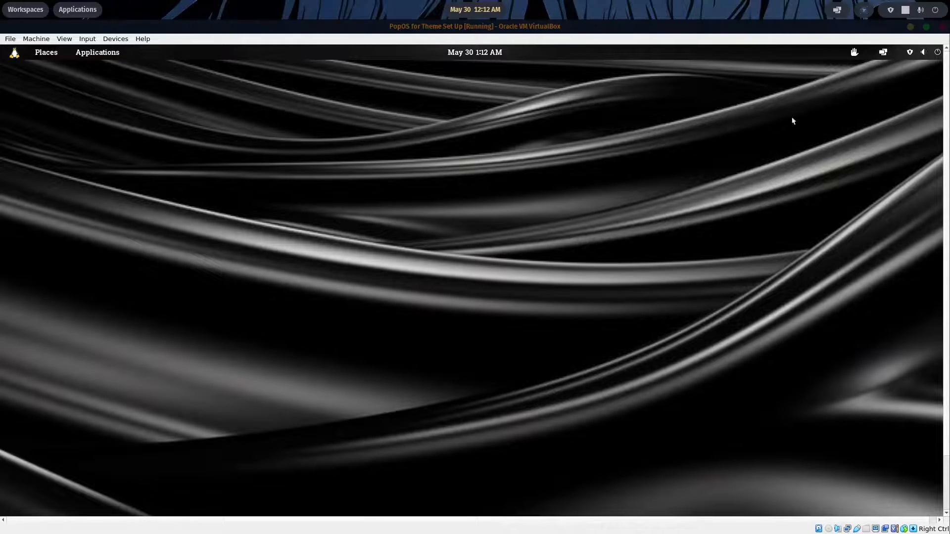
Lock the session to check the lock screen and unlock it with the account password.
click(936, 56)
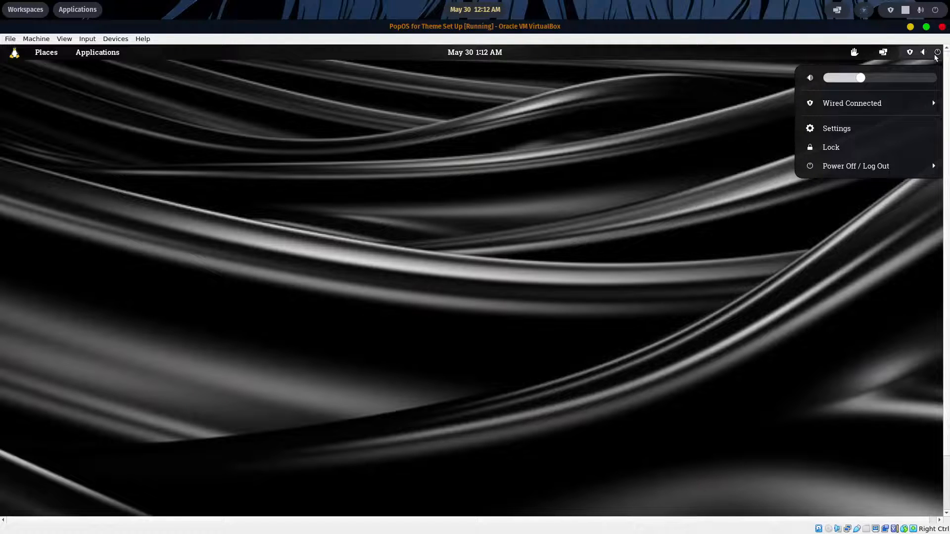
click(850, 154)
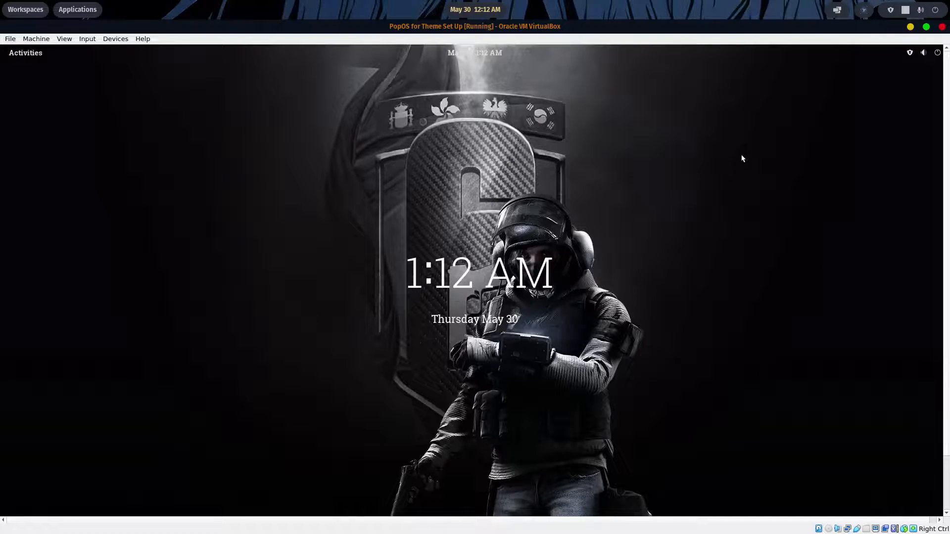
click(527, 203)
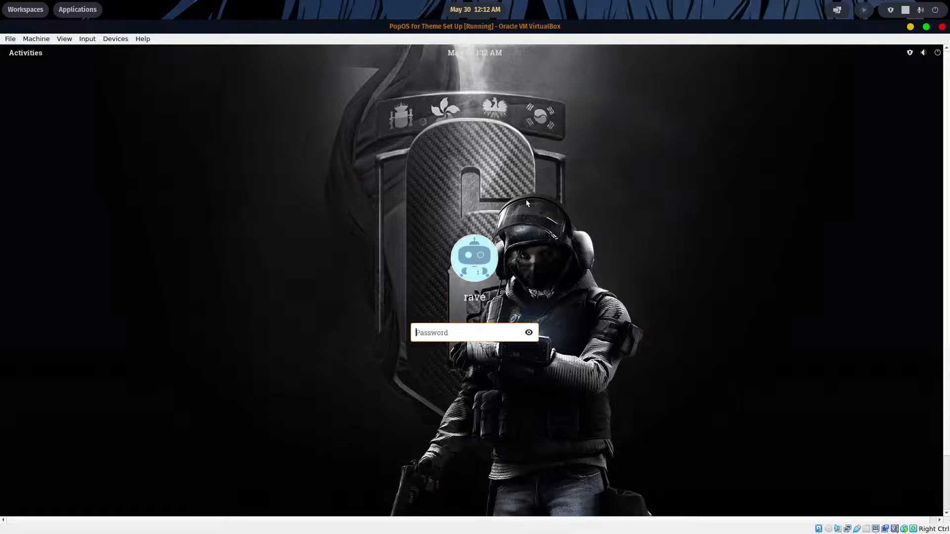
text(•••)
key(BackSpace)
key(BackSpace)
key(BackSpace)
text(••••)
key(Return)
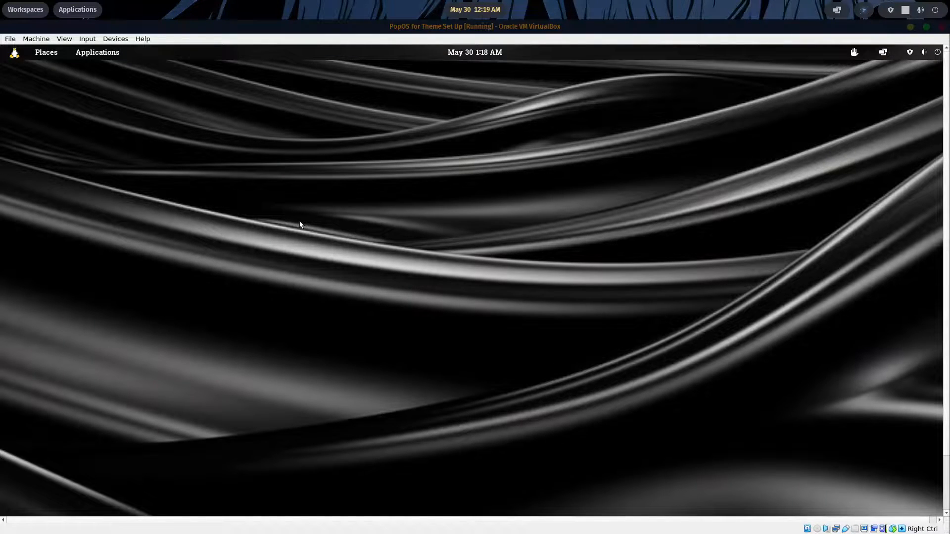
Set the user account's picture to the cat image in the system's Users settings and close Settings.
click(18, 54)
click(52, 74)
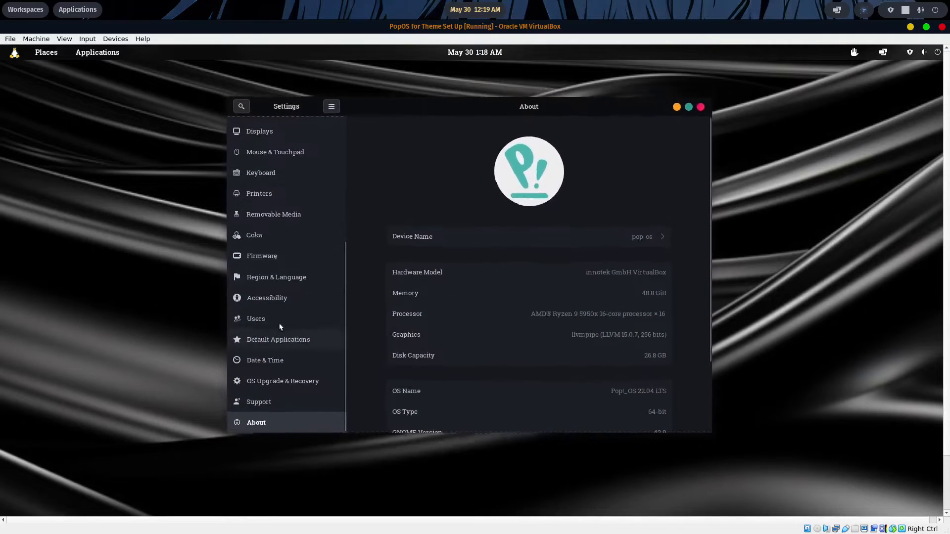
click(280, 325)
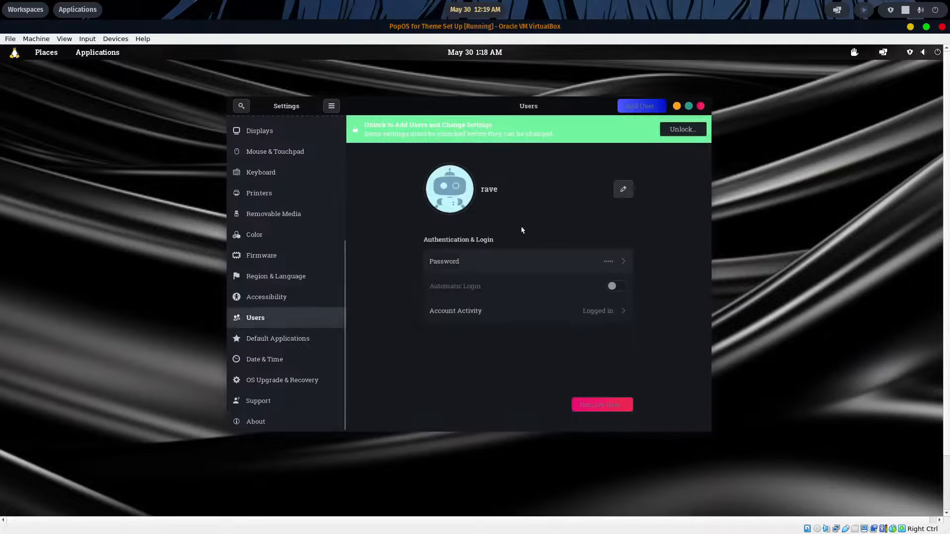
click(461, 184)
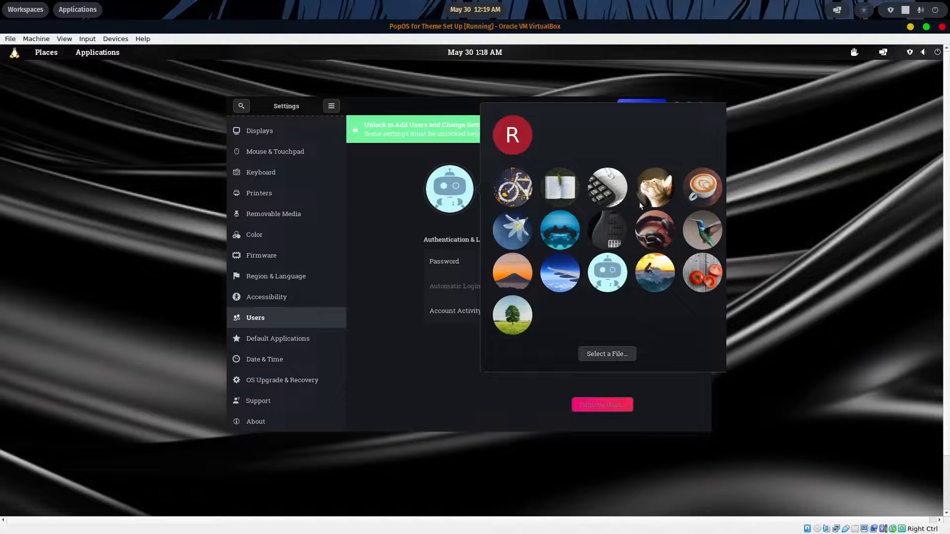
click(650, 193)
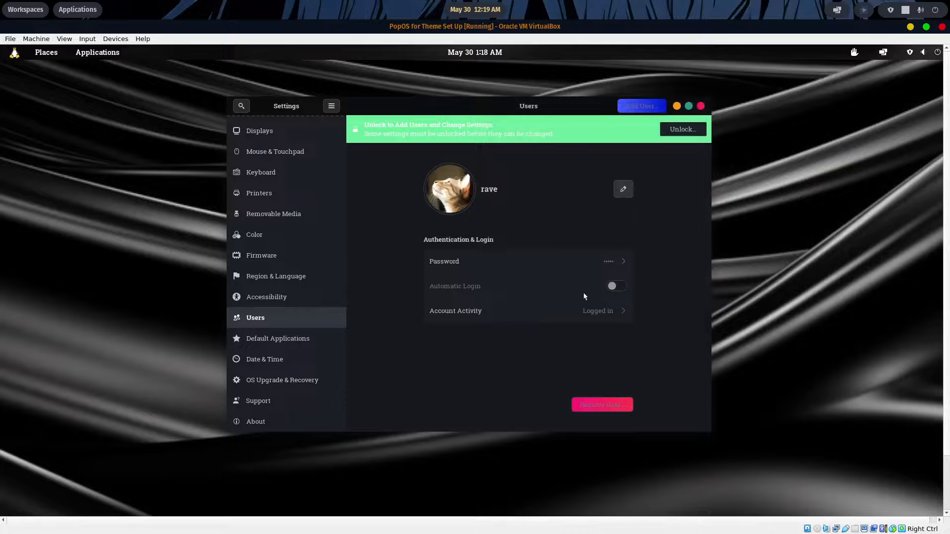
click(701, 107)
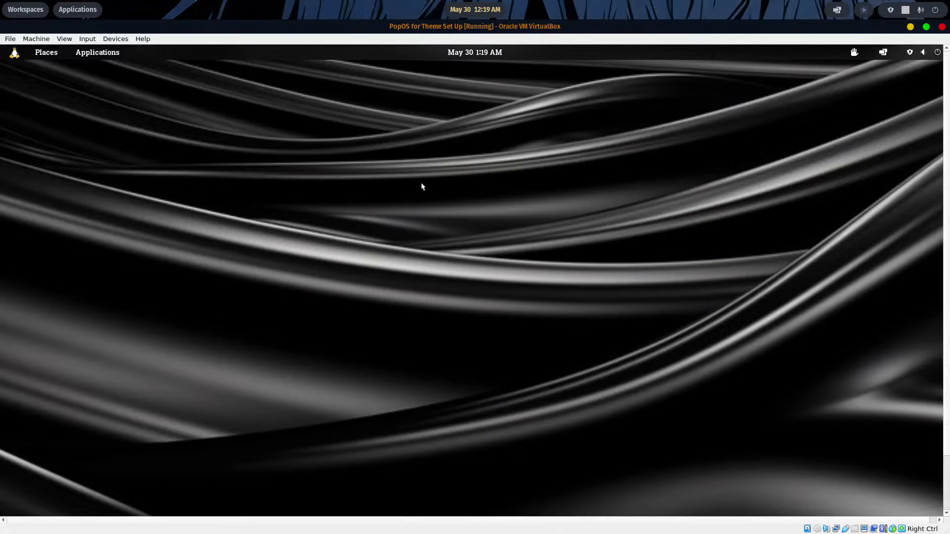